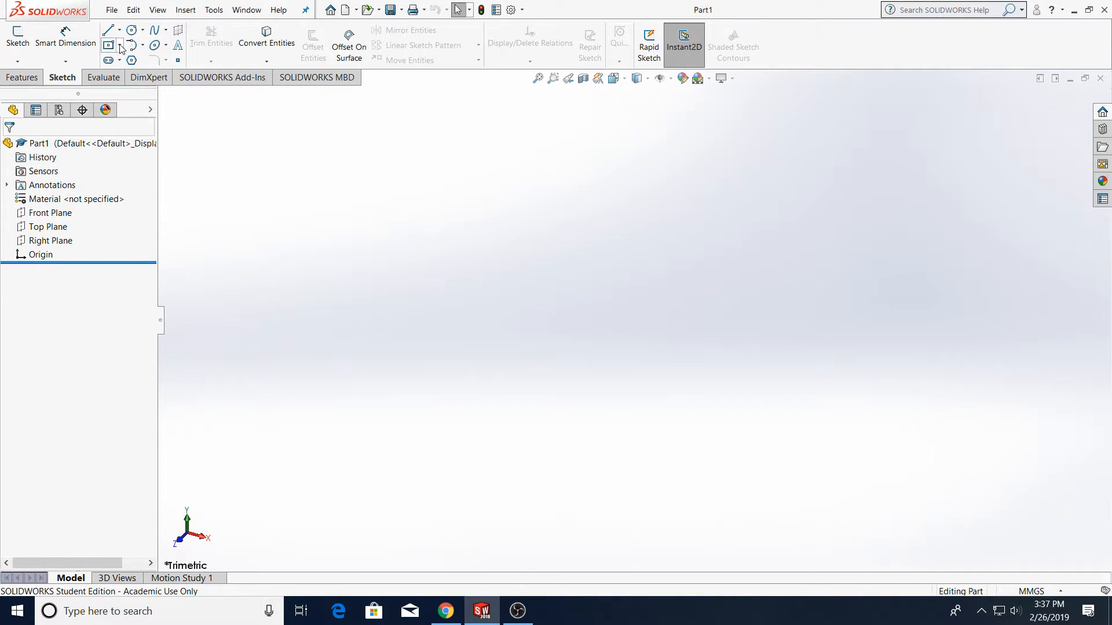
Sketch a circle of about 47 mm radius on the Top Plane, centred at the origin
click(132, 30)
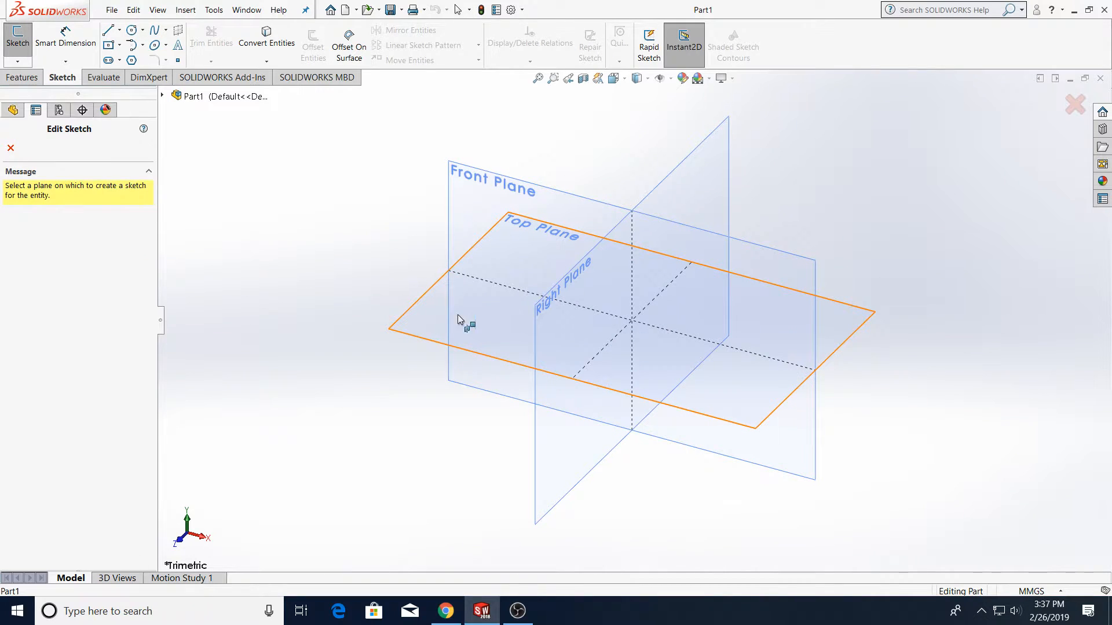
click(434, 323)
click(632, 320)
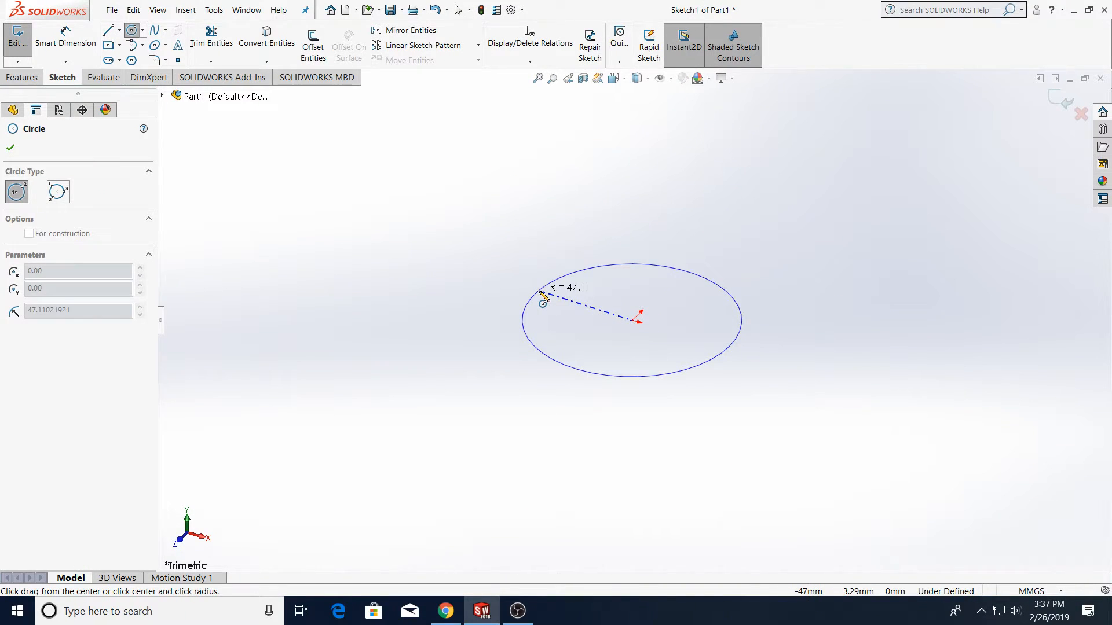
click(538, 296)
key(Escape)
Extrude the circle symmetrically about its sketch plane (Mid Plane) to a depth of 400 mm
click(22, 77)
click(24, 44)
click(86, 227)
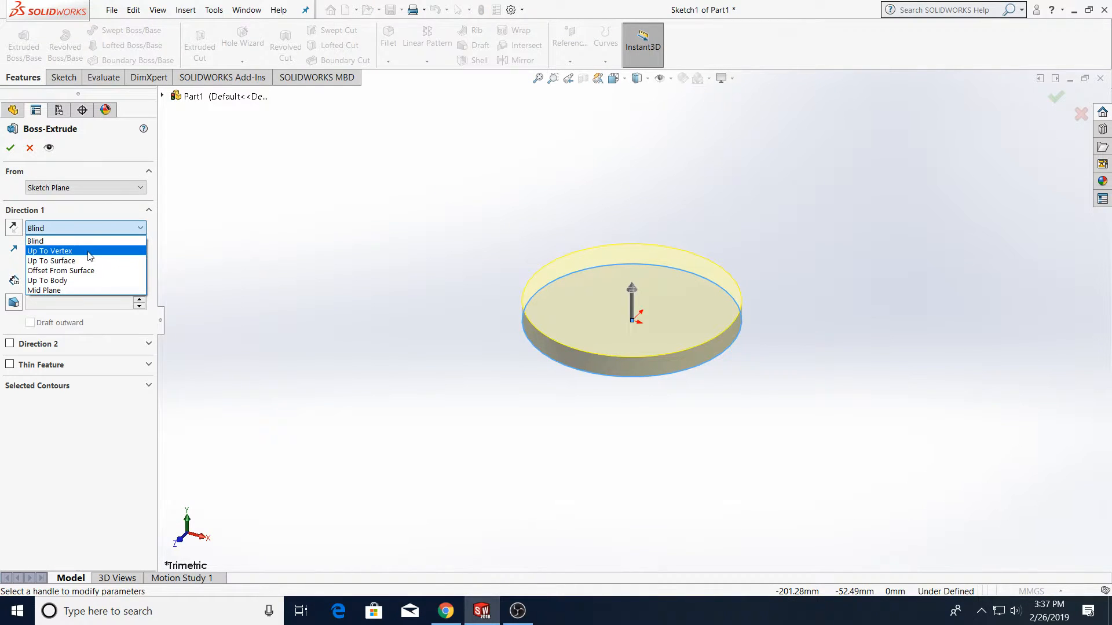
click(88, 286)
scroll(360, 351, down, 3)
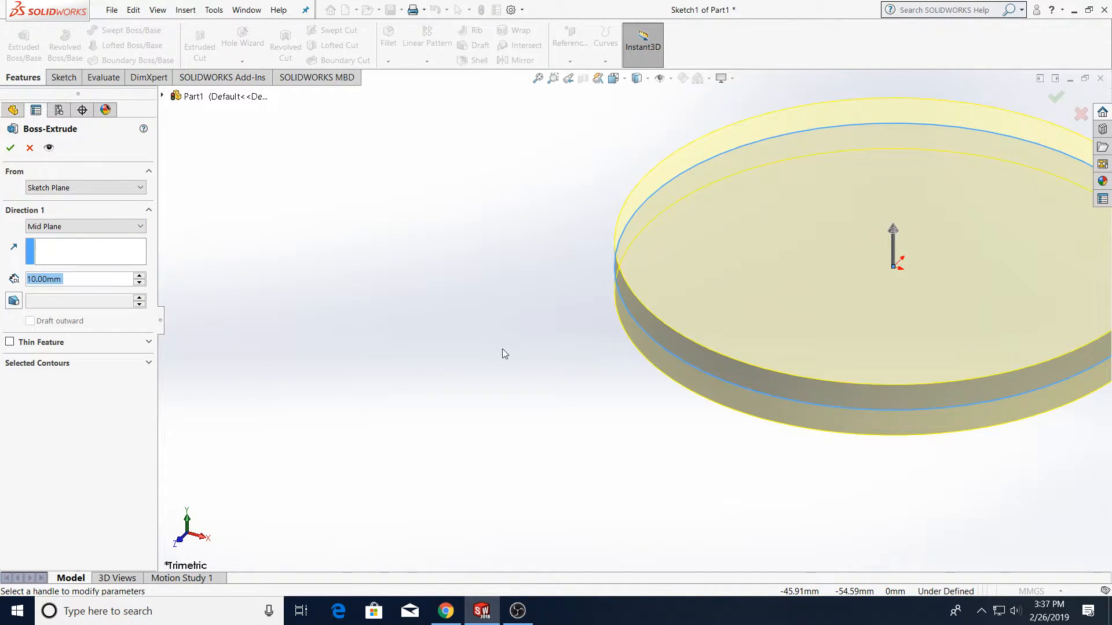
scroll(502, 354, up, 5)
text(400)
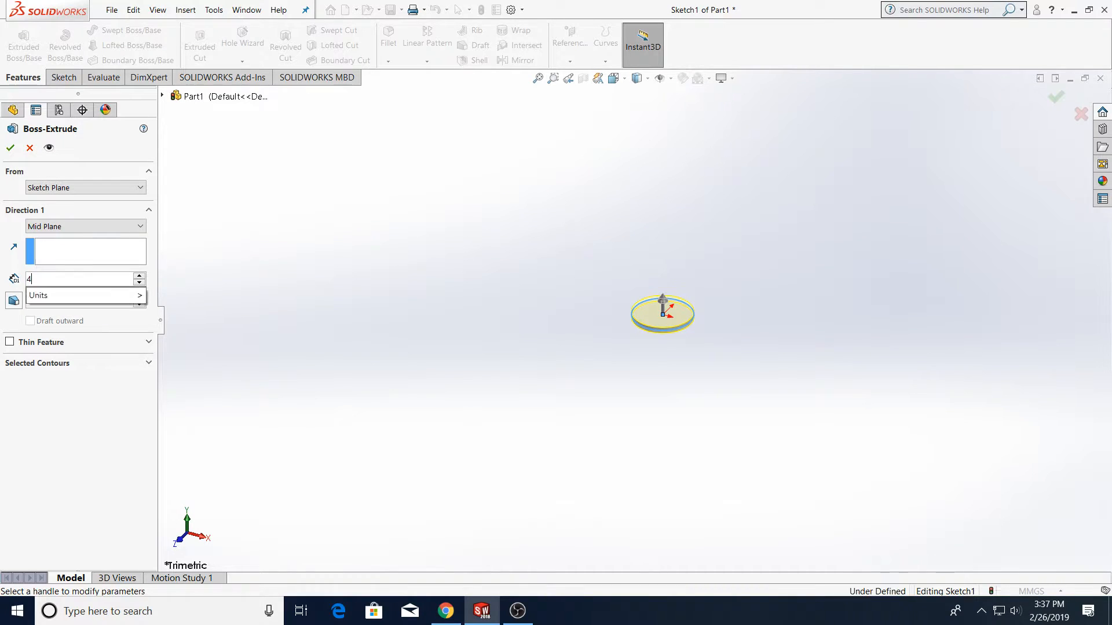
key(Return)
click(11, 149)
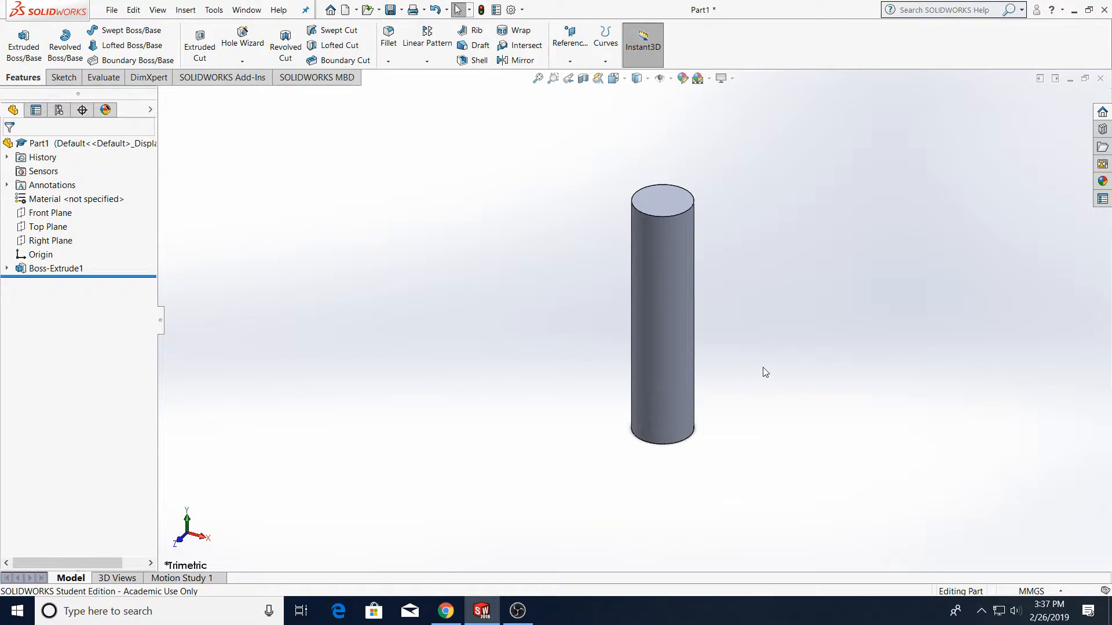
Start a sketch on the cylinder's bottom end face and draw a center rectangle centred on the face's outer edge
scroll(735, 342, down, 3)
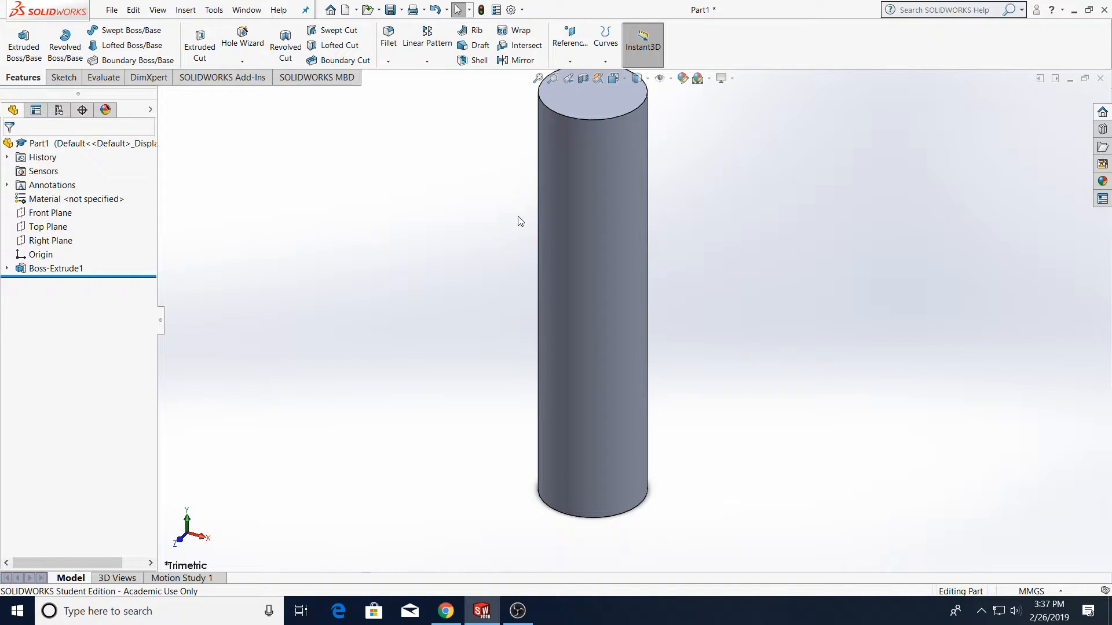
click(64, 77)
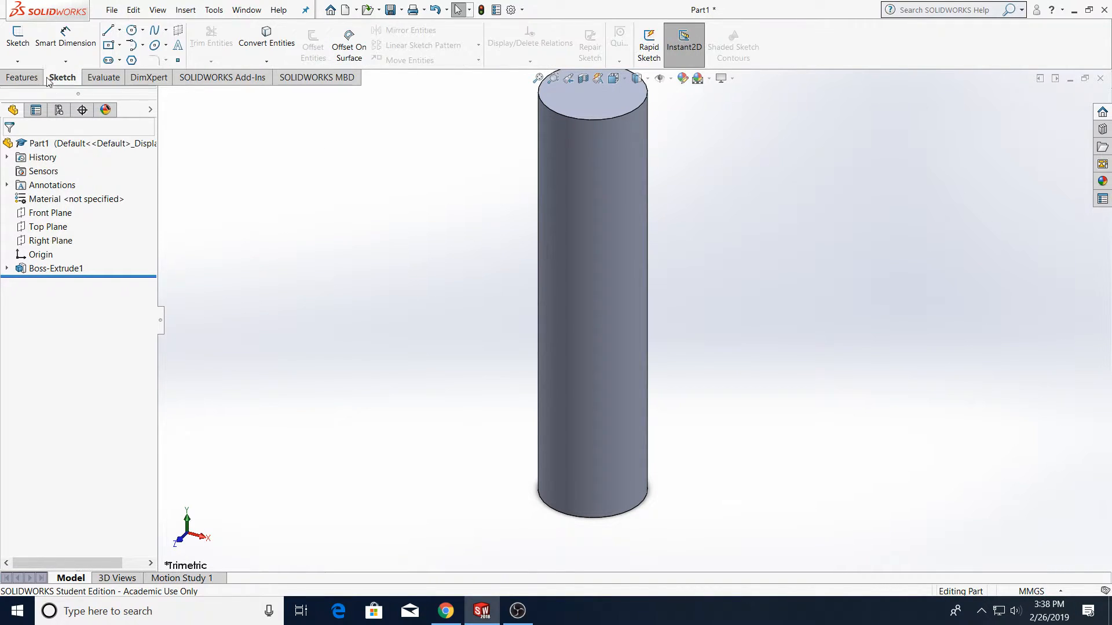
click(17, 38)
middle_drag(553, 495, 576, 246)
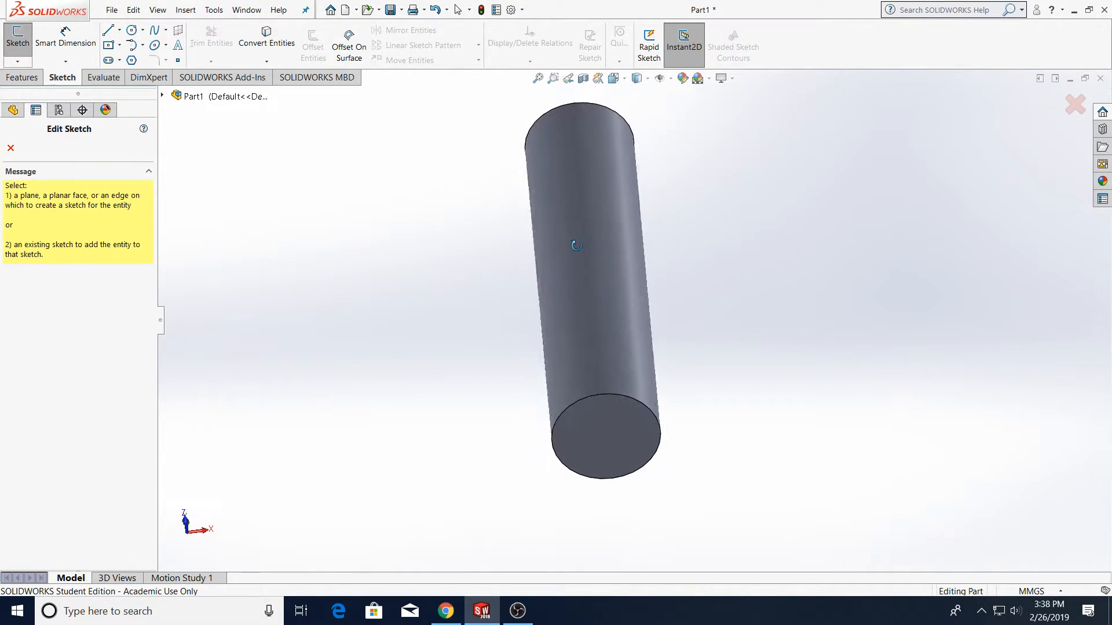
click(614, 451)
click(613, 78)
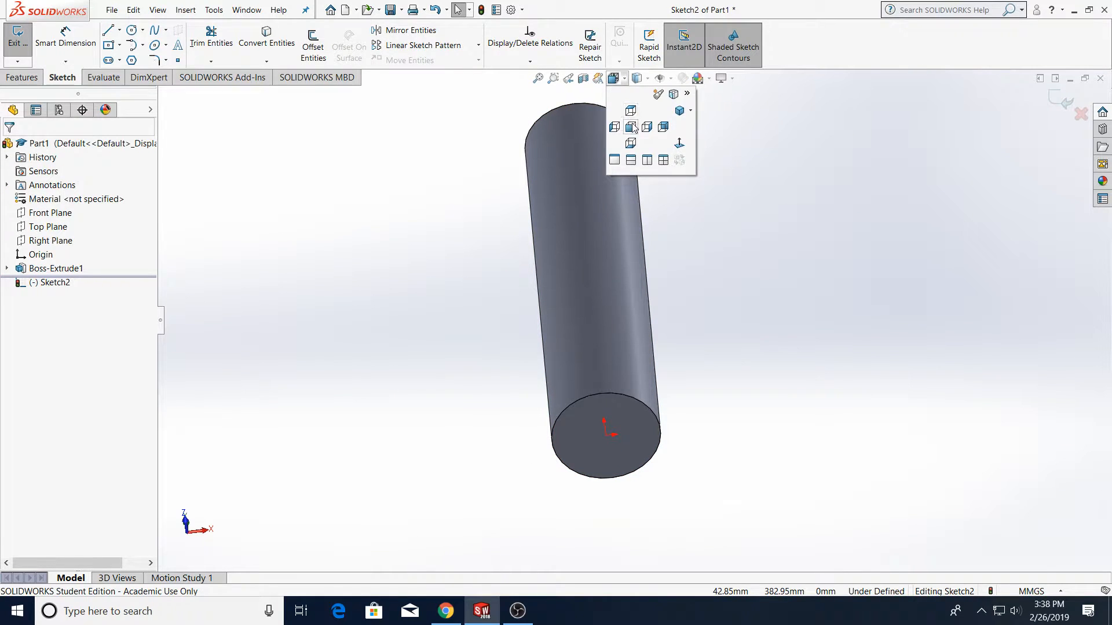
click(631, 126)
click(631, 143)
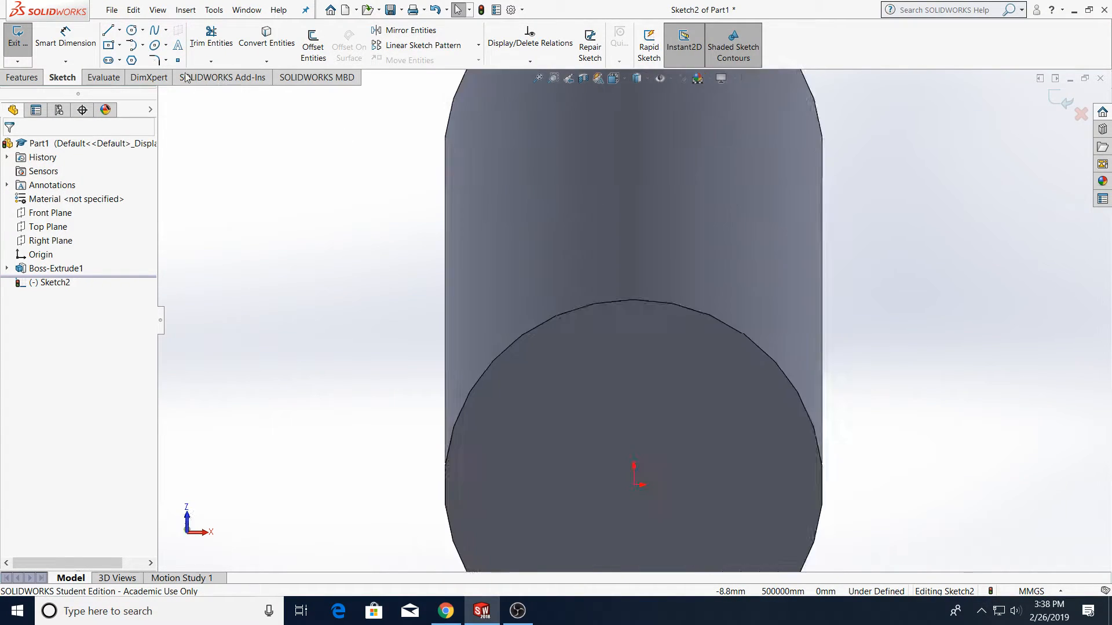
click(108, 44)
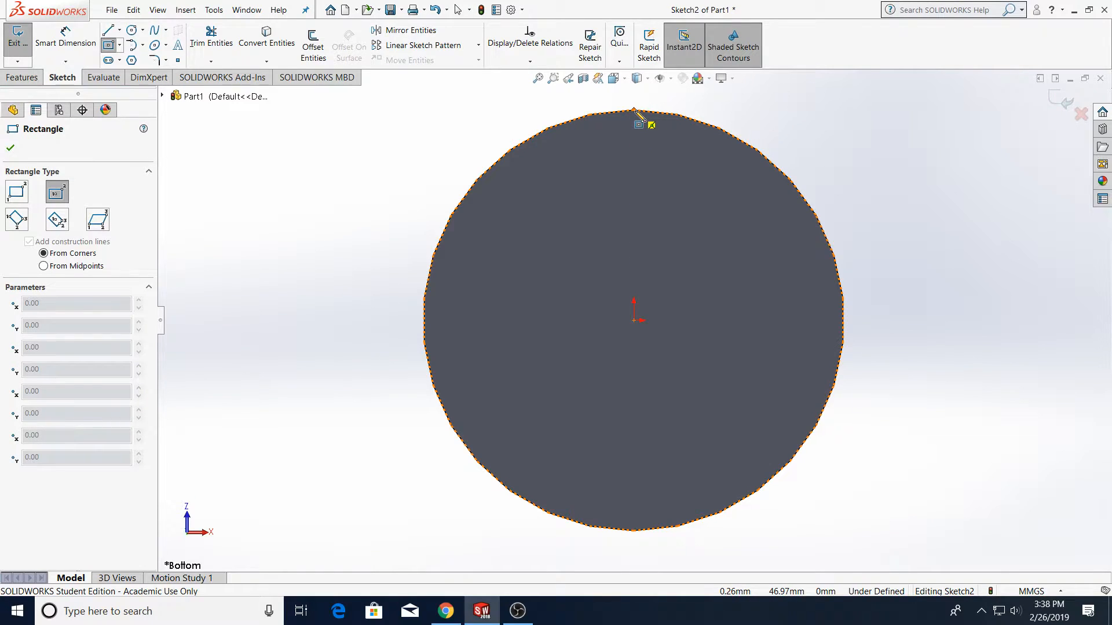
click(634, 110)
click(663, 128)
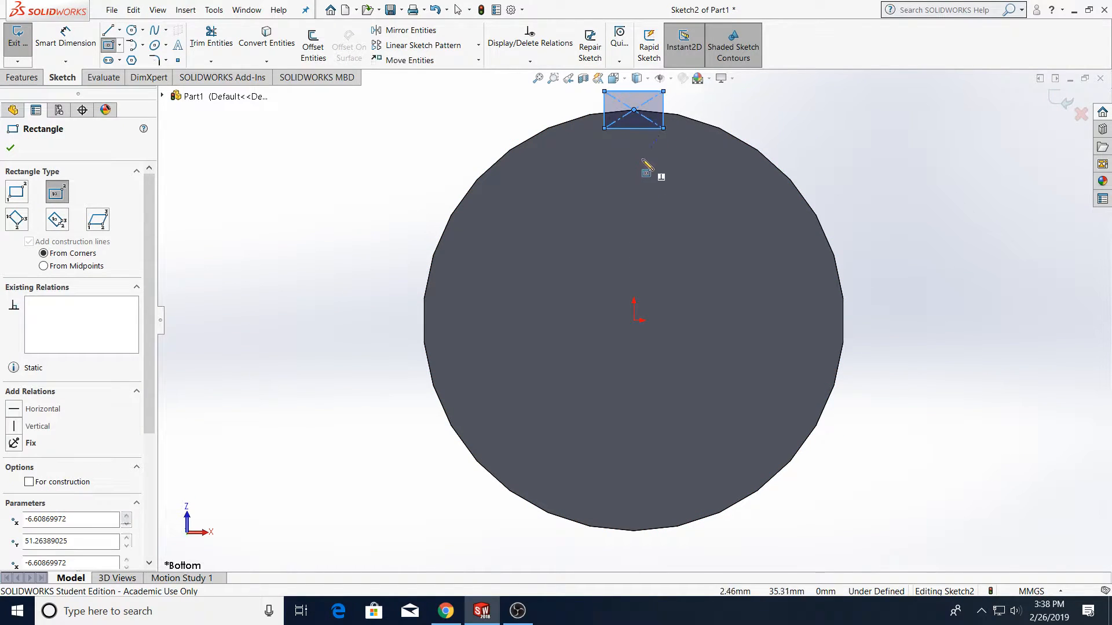
key(Escape)
Dimension the distance from the rectangle's centre point to its inner edge as 4 mm
click(78, 44)
scroll(776, 93, down, 3)
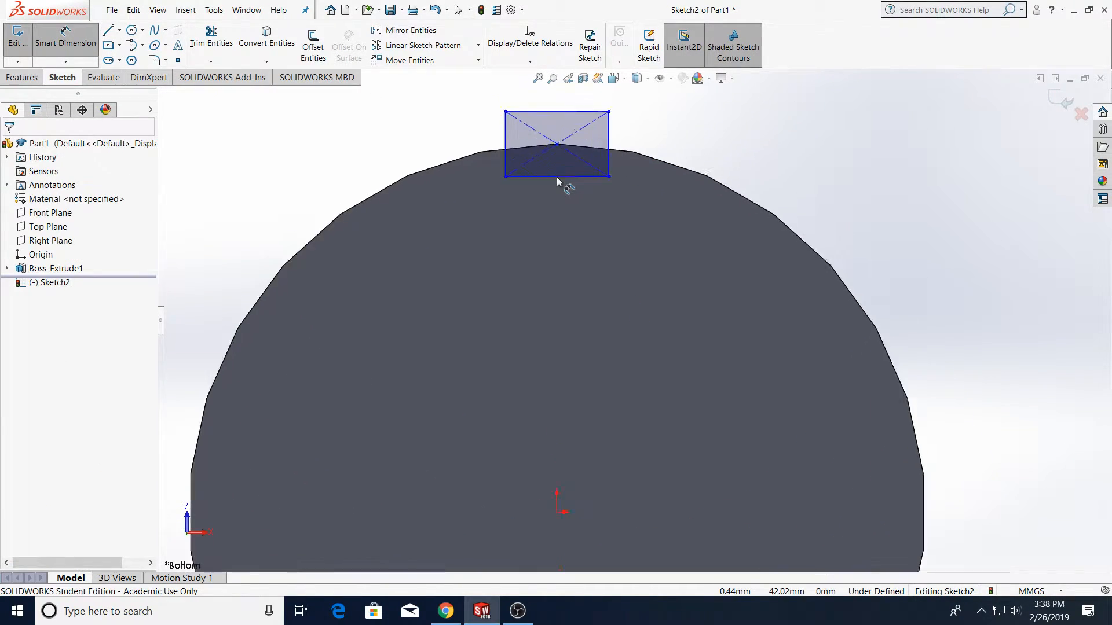
scroll(558, 176, down, 2)
click(561, 145)
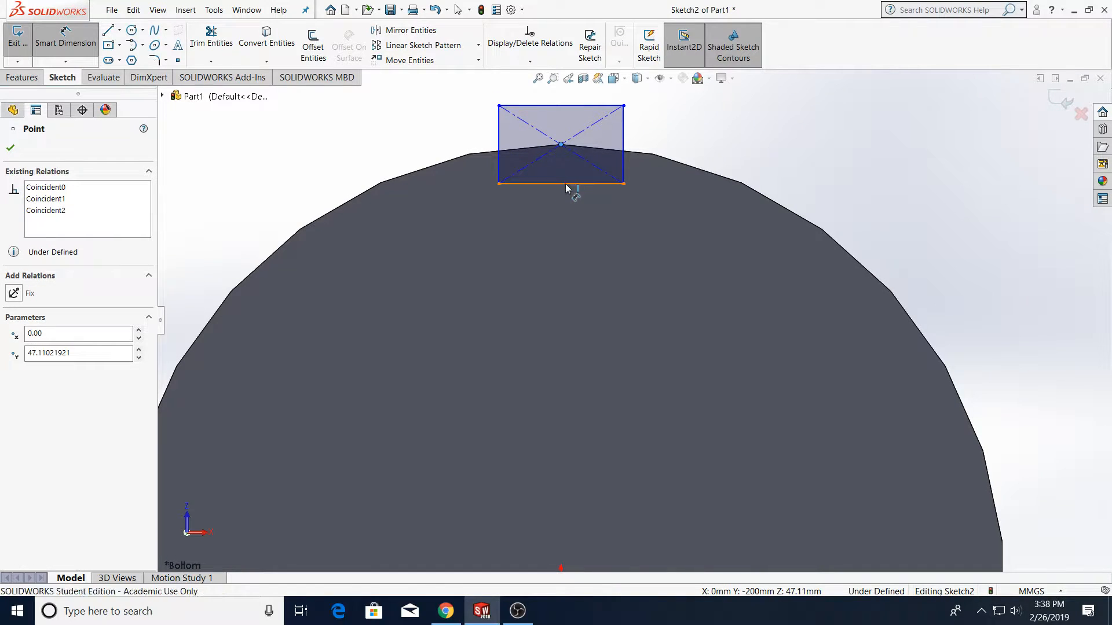
click(566, 184)
click(741, 116)
text(4)
key(Return)
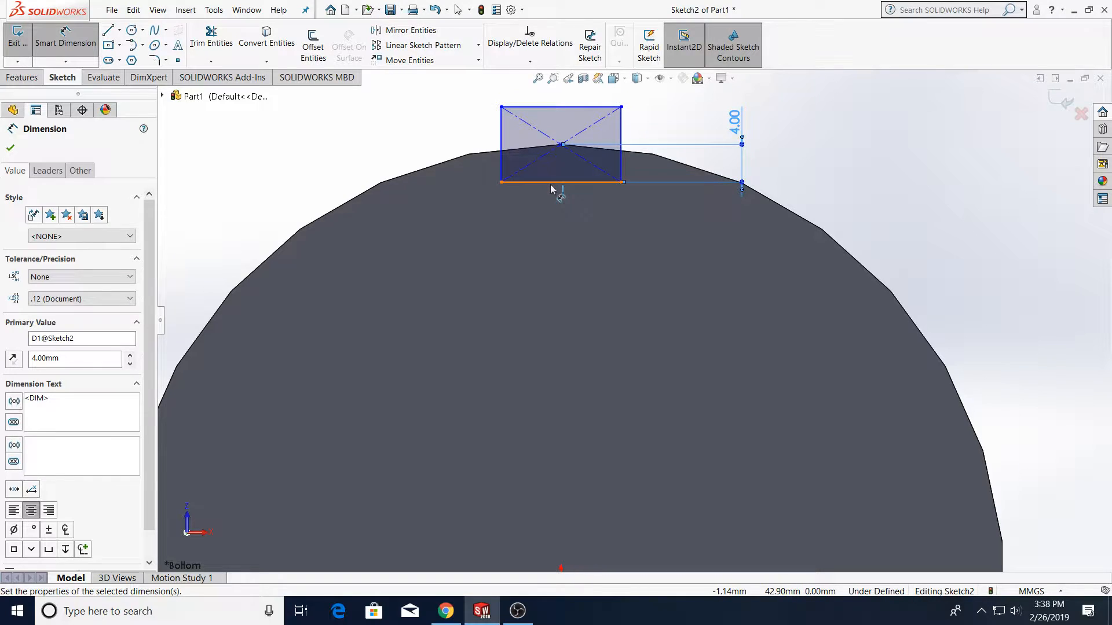
Dimension the rectangle's width as 15 mm
click(553, 183)
click(569, 263)
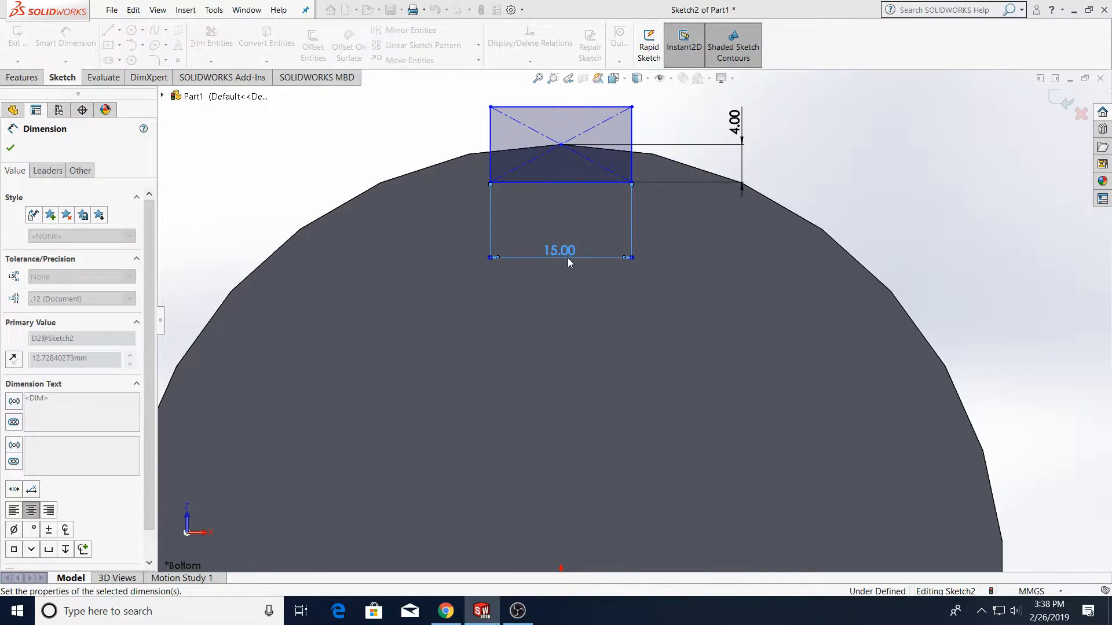
text(15)
key(Return)
key(Escape)
Cut-extrude the rectangle into the cylinder with a Blind depth of 150 mm
click(22, 80)
click(198, 43)
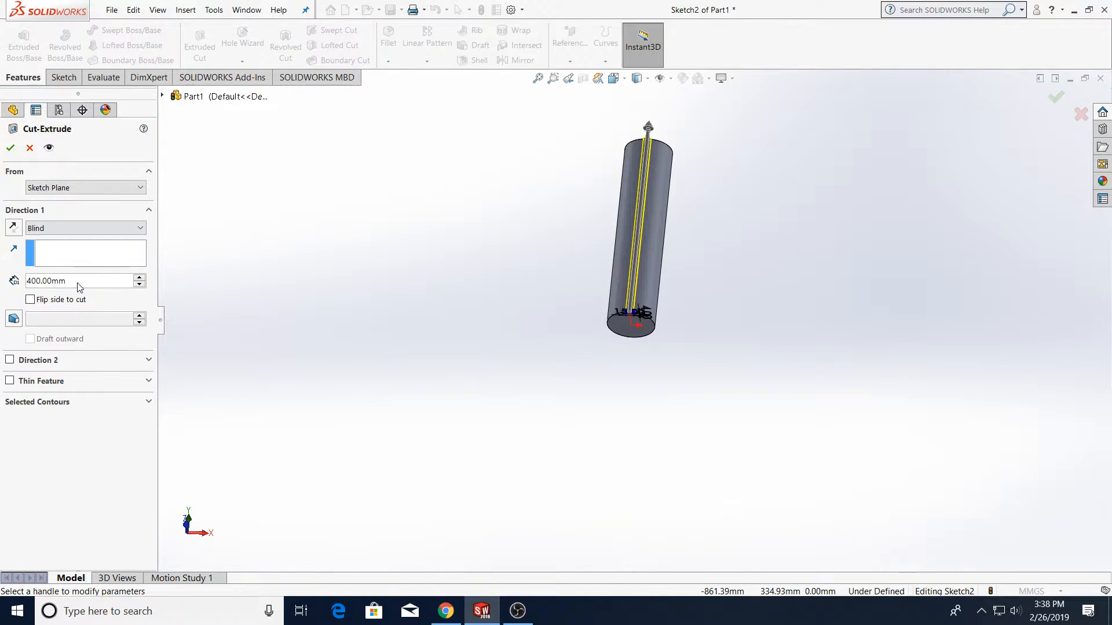
drag(88, 283, 12, 291)
text(200)
key(Return)
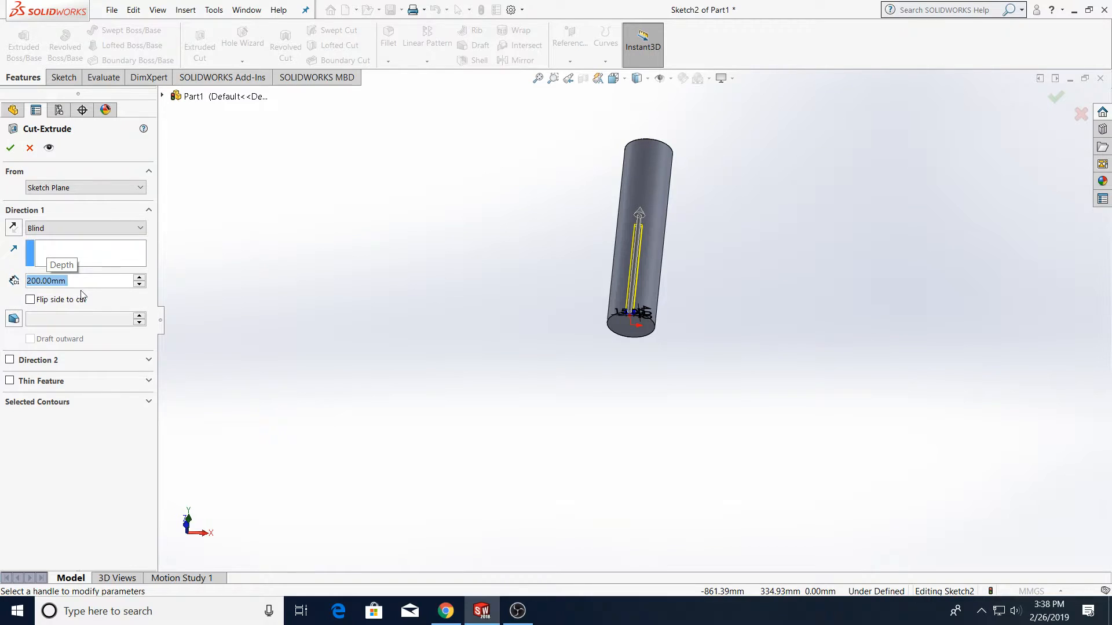
text(150)
key(Return)
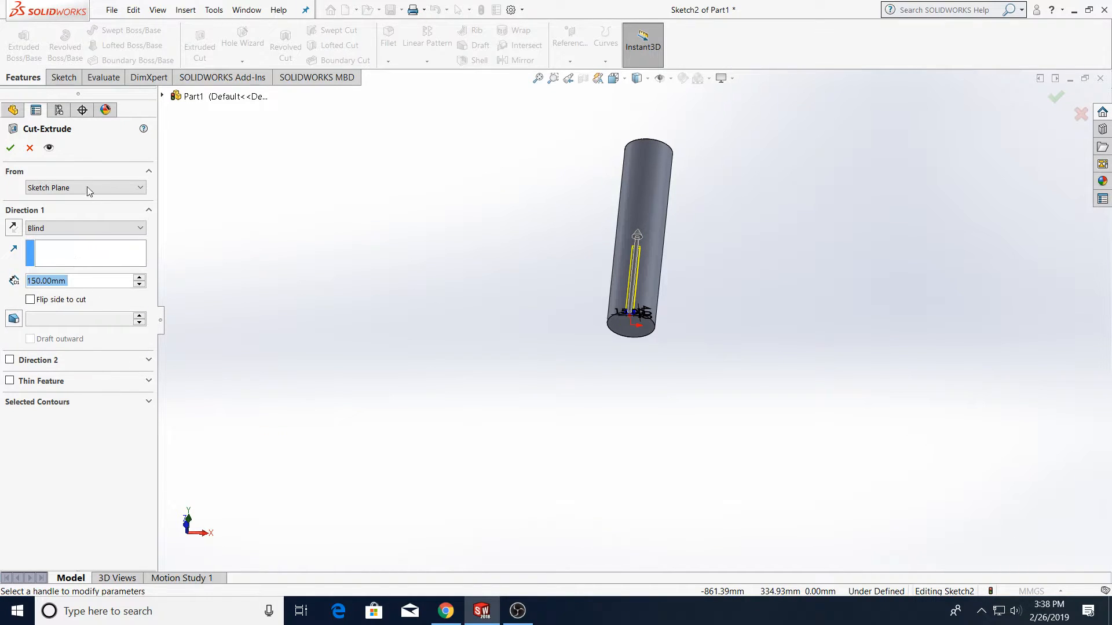
click(10, 148)
Inspect the cut slot along the cylinder from rotated and side views
scroll(637, 284, down, 5)
middle_drag(636, 286, 620, 288)
click(812, 402)
middle_drag(657, 379, 549, 383)
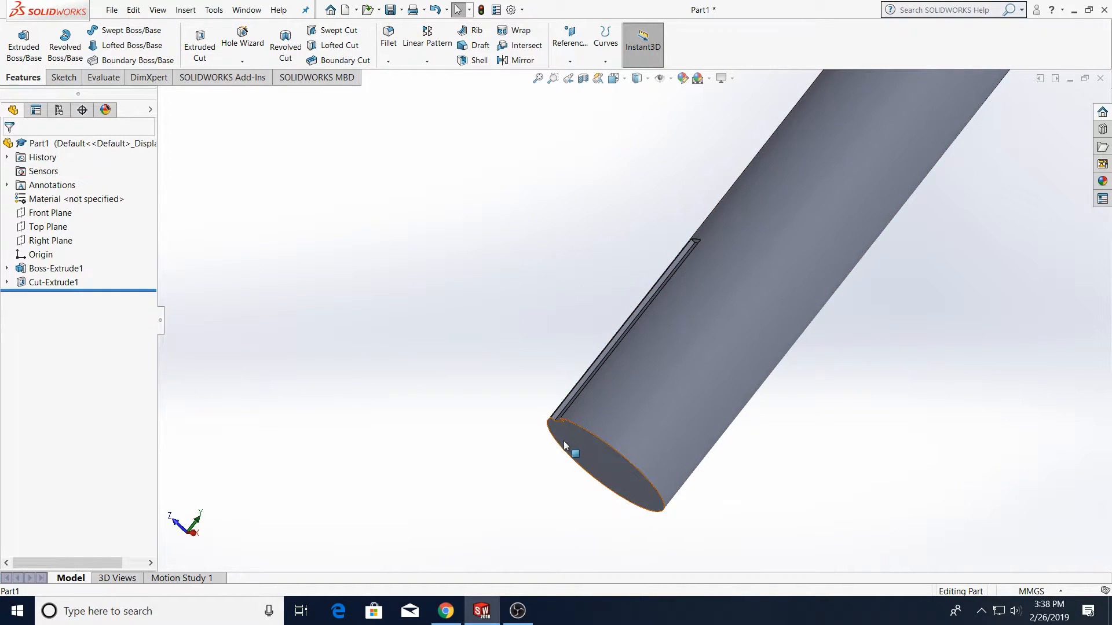
click(637, 79)
click(620, 127)
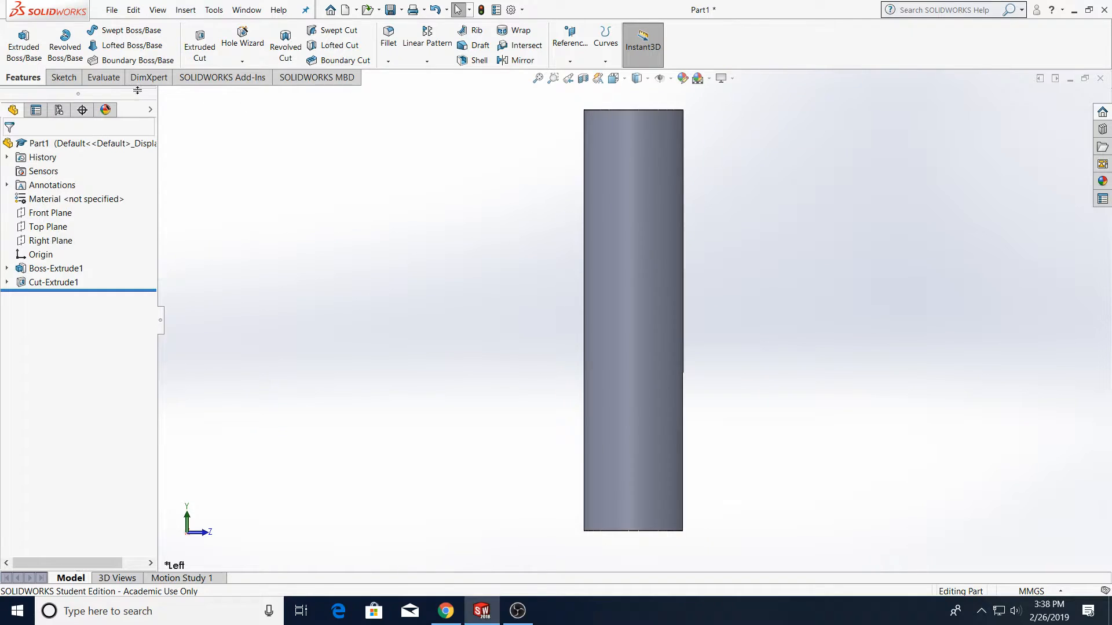
Start a new sketch on the cylinder's bottom face and draw a circle from the origin matching the cylinder's outer edge
click(56, 77)
click(109, 60)
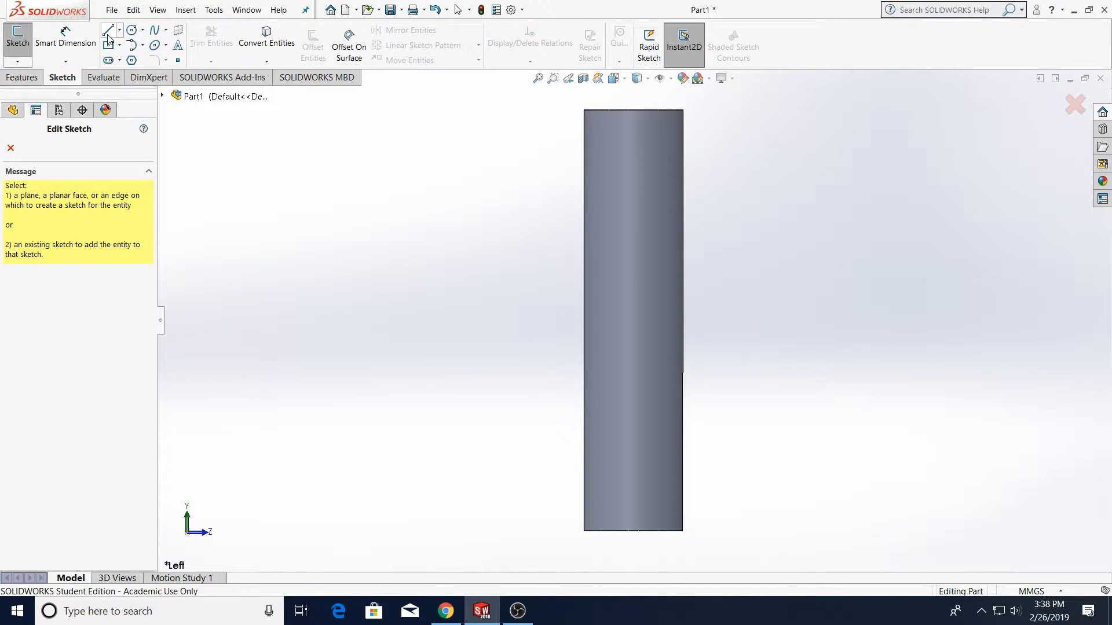
click(22, 51)
middle_drag(618, 412, 620, 142)
click(622, 79)
click(631, 139)
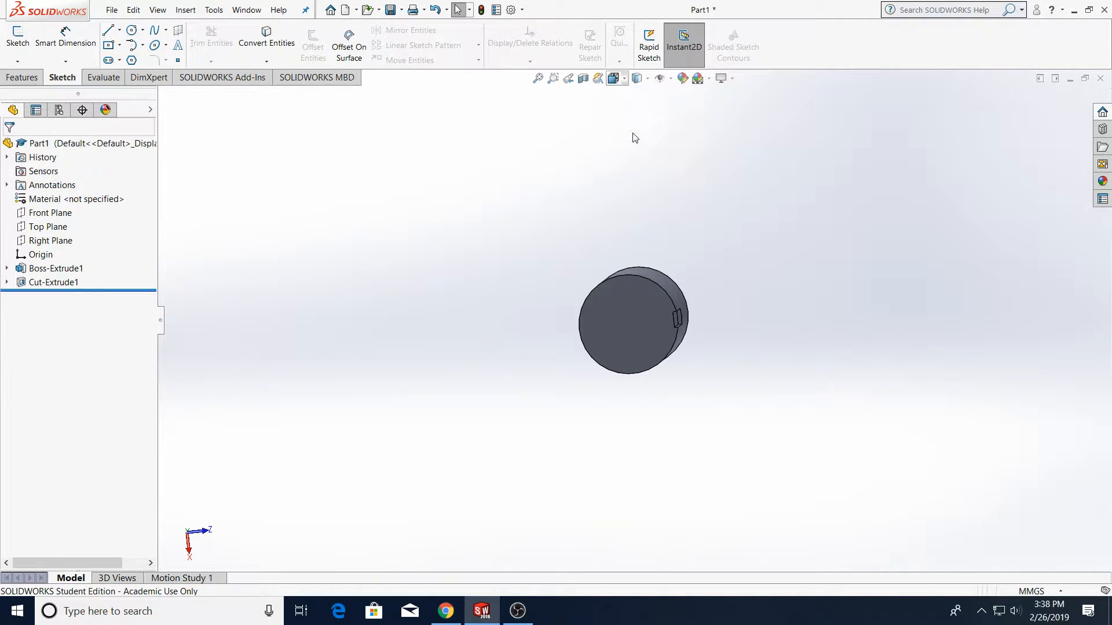
click(625, 121)
click(637, 78)
click(621, 149)
key(Escape)
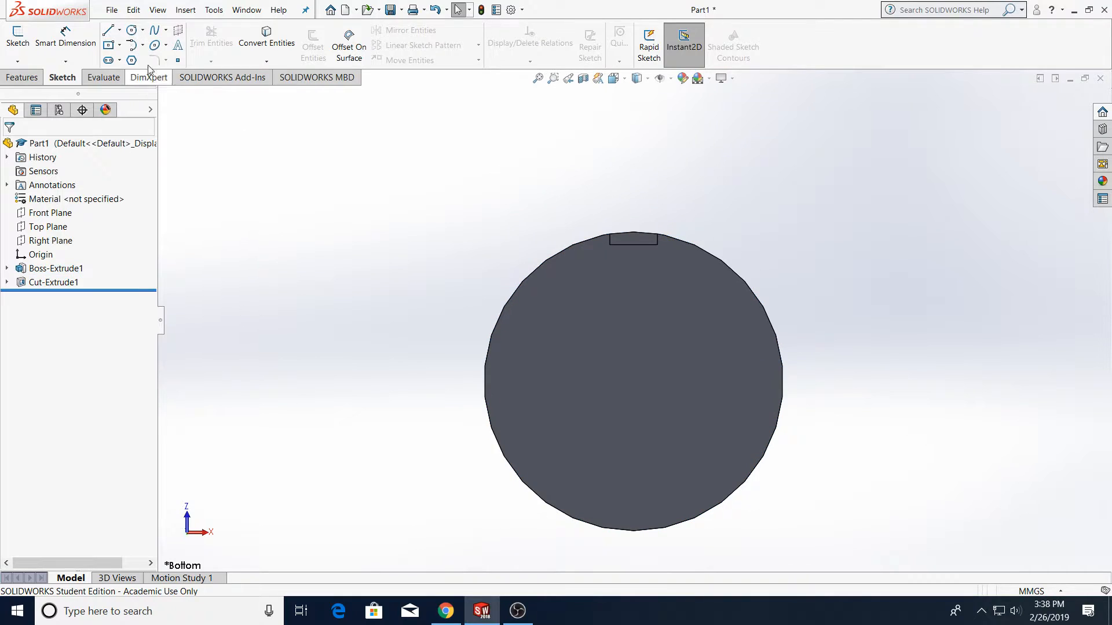
click(129, 35)
click(659, 394)
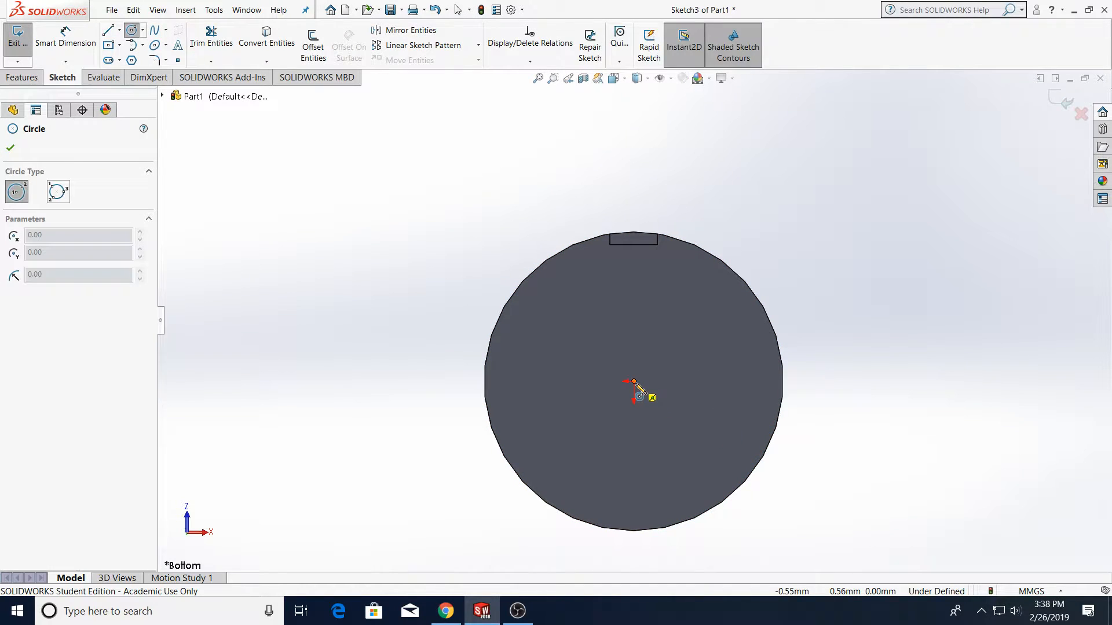
click(634, 381)
click(755, 466)
key(Escape)
Boss-extrude the new circle 20 mm in the reversed direction, merging with the body
middle_drag(814, 377, 808, 284)
click(29, 77)
click(25, 51)
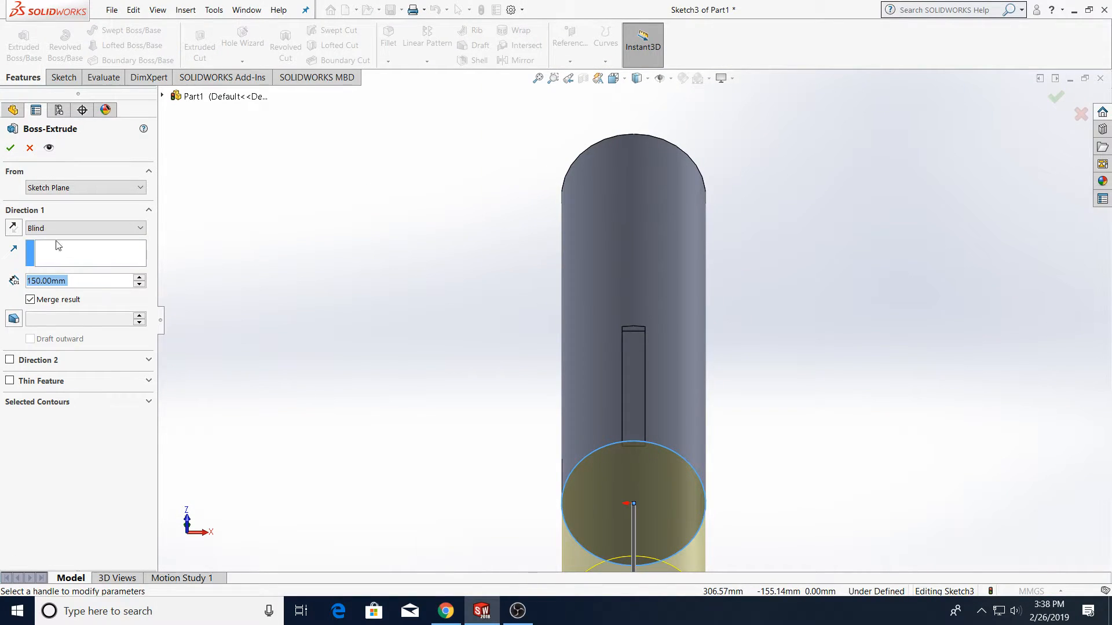
click(14, 228)
text(20)
key(Return)
click(11, 148)
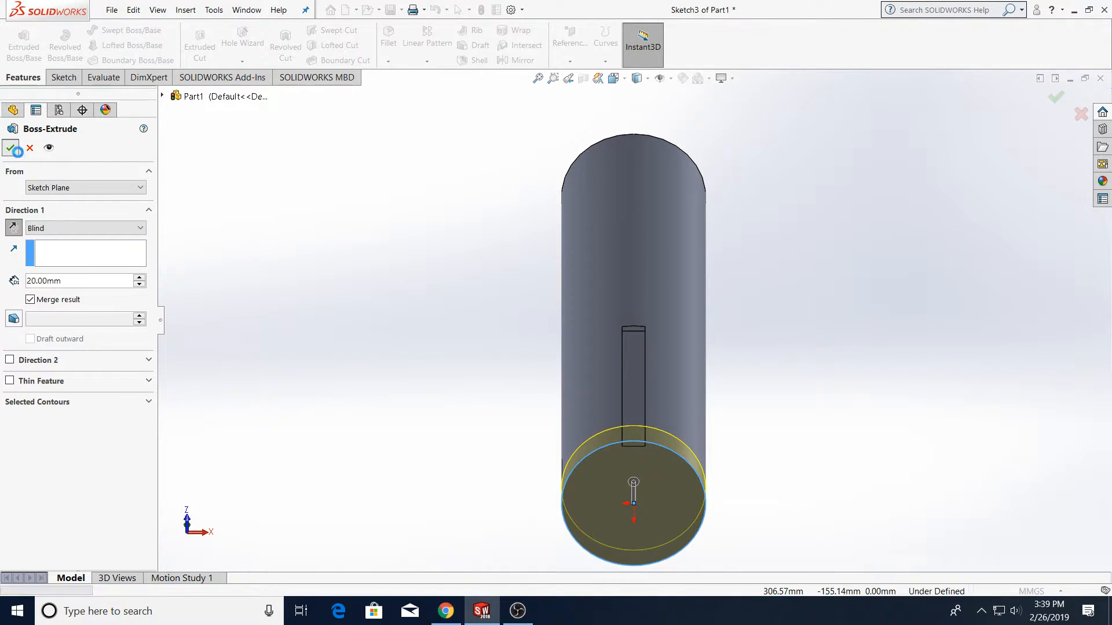
Delete the cut-extrude feature together with its dependent boss extrude, keeping the sketches
middle_drag(699, 344, 717, 470)
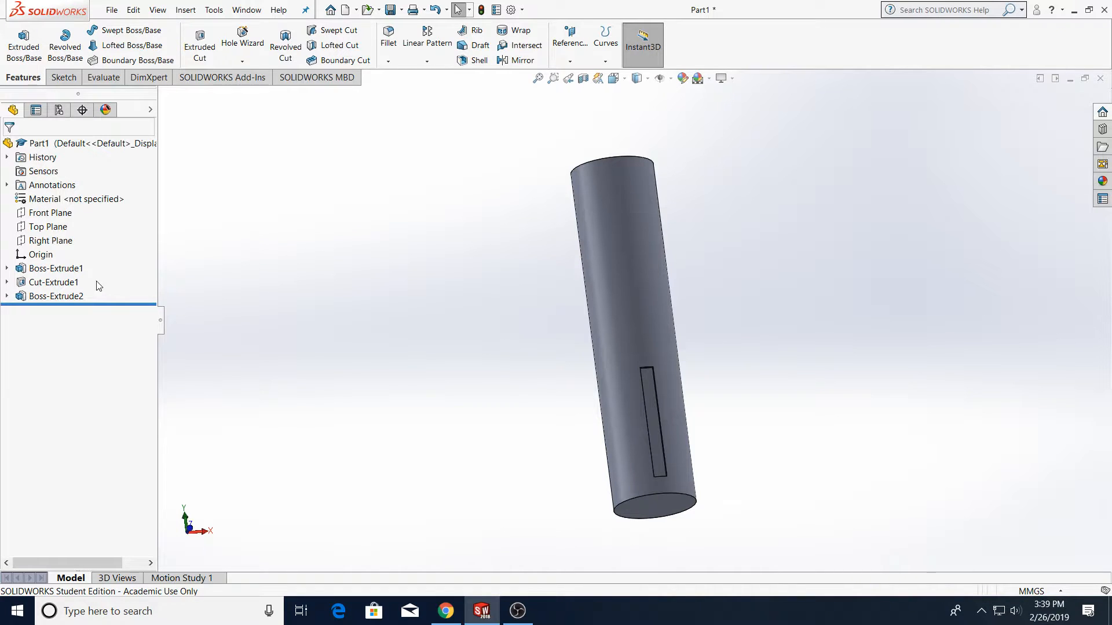
click(55, 282)
key(Delete)
key(Return)
key(Return)
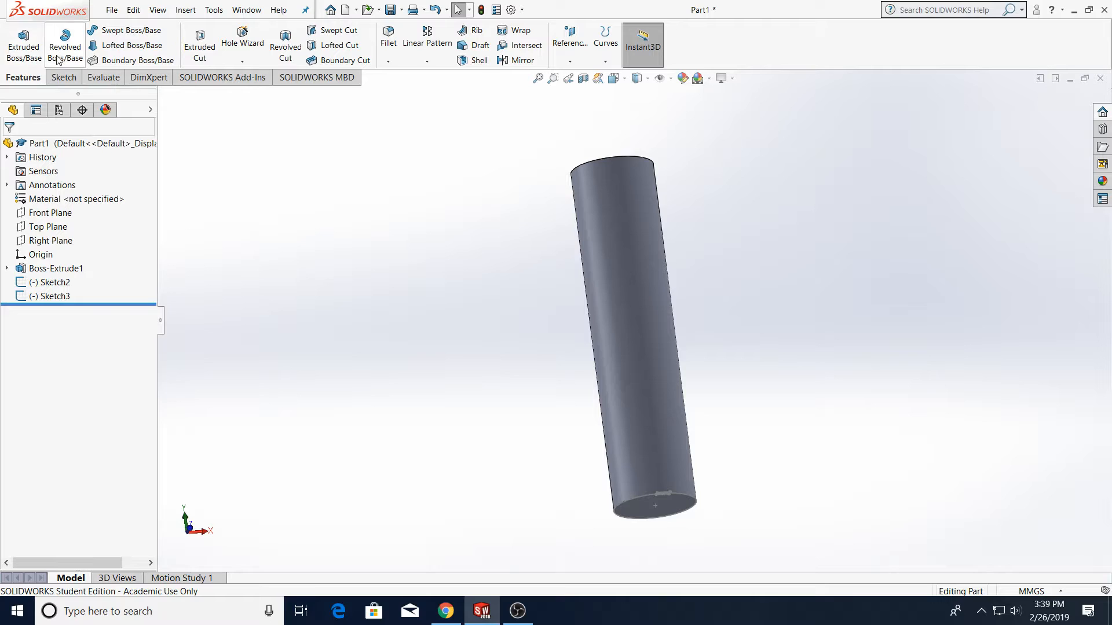
Create a reference plane offset 100 mm from the Top Plane, flipping the offset to the other side
click(64, 77)
click(23, 77)
click(556, 42)
click(579, 77)
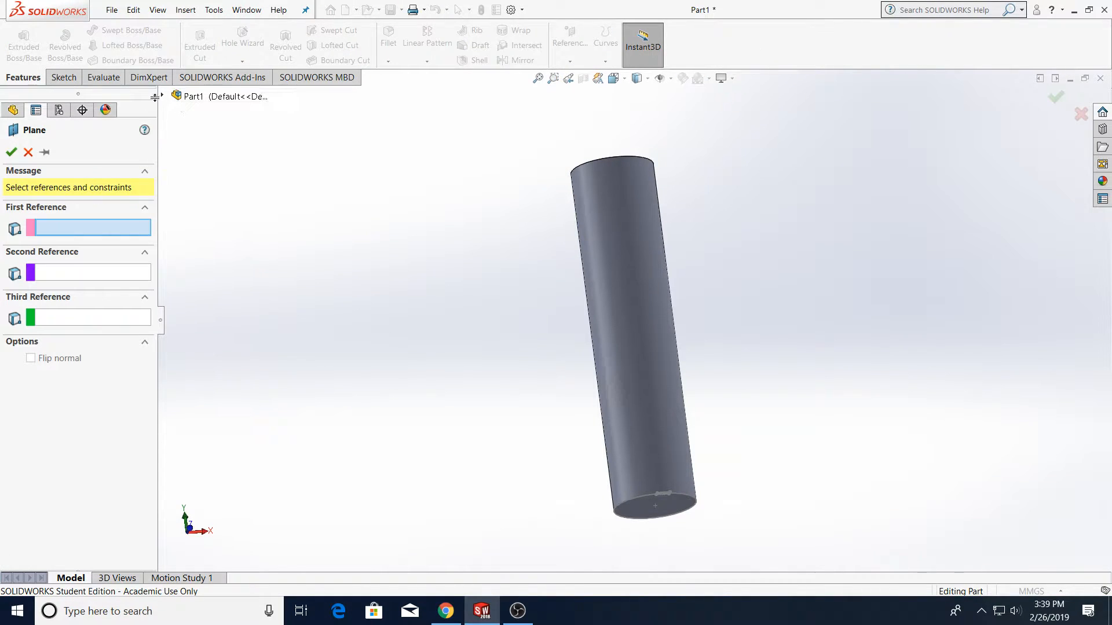
click(164, 97)
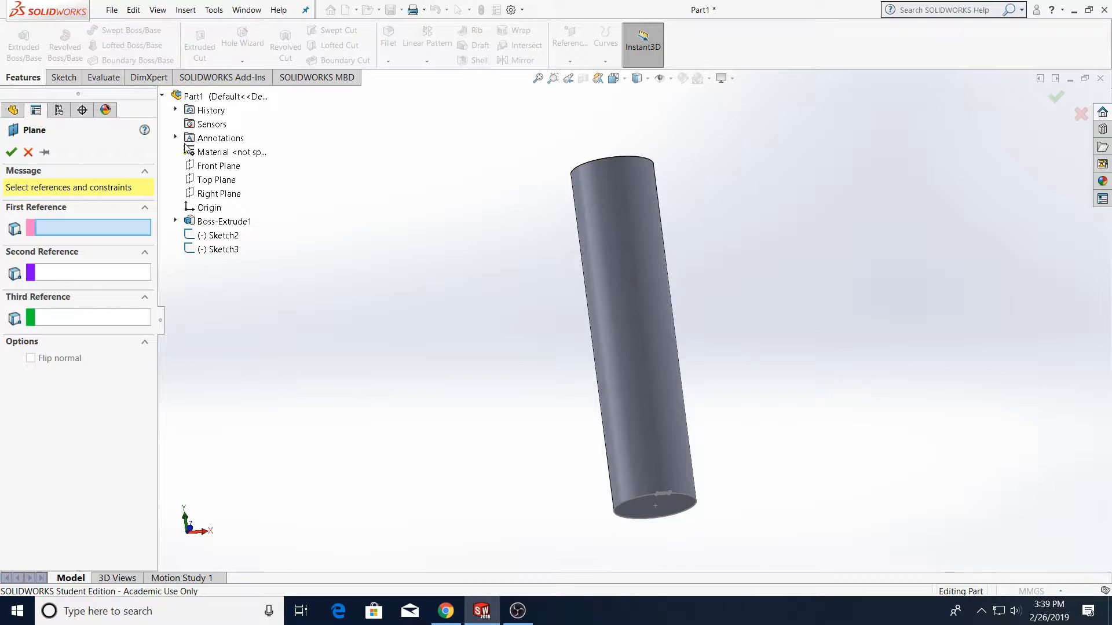
click(203, 180)
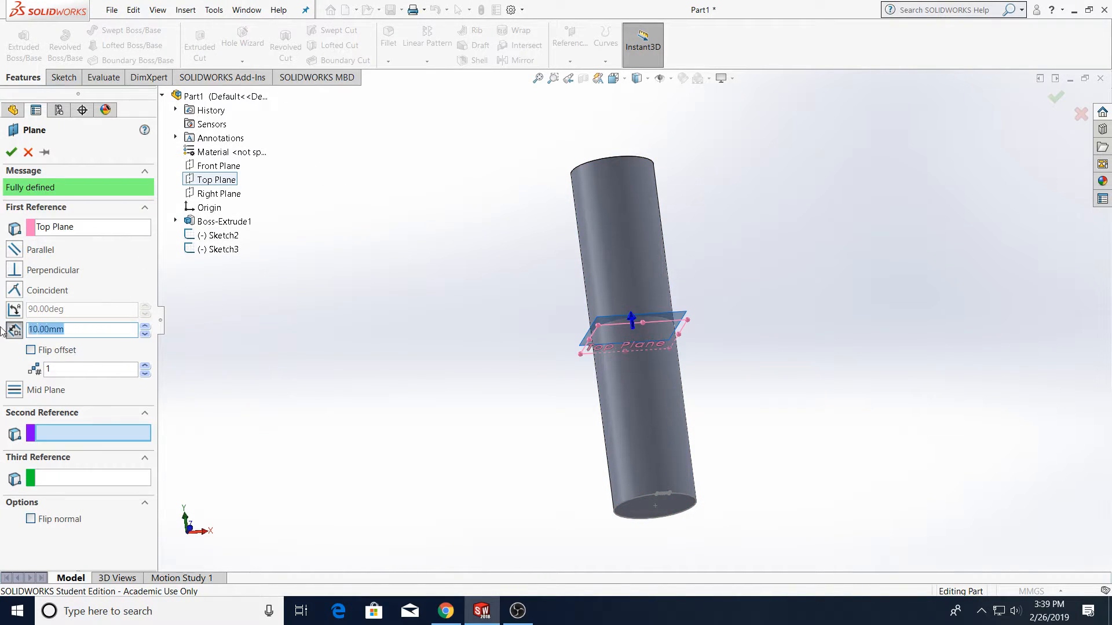
text(100)
key(Return)
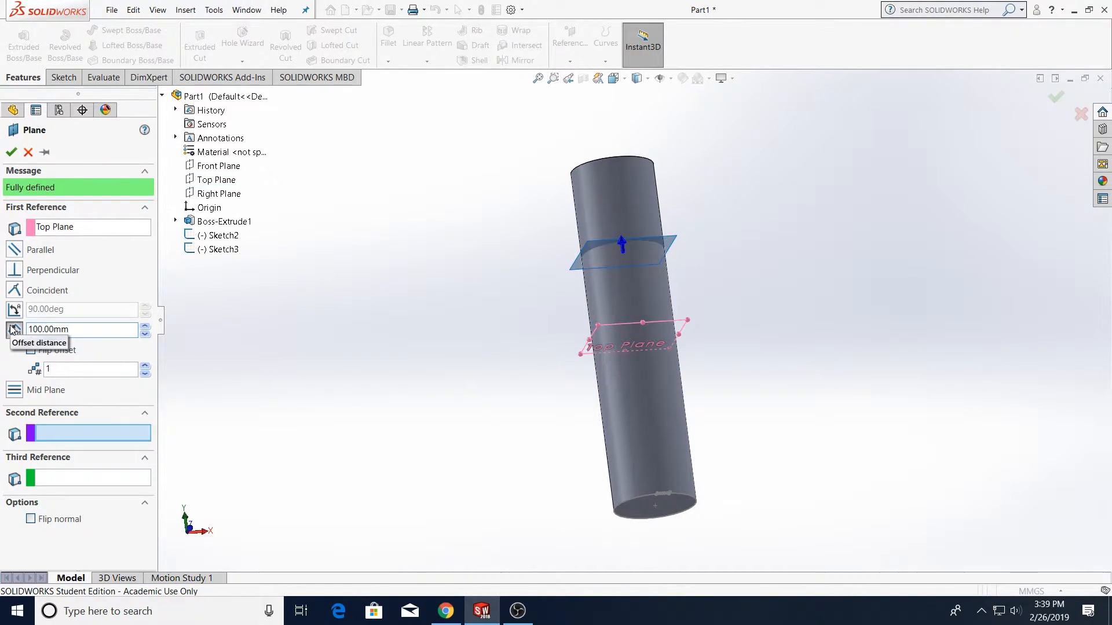
click(44, 353)
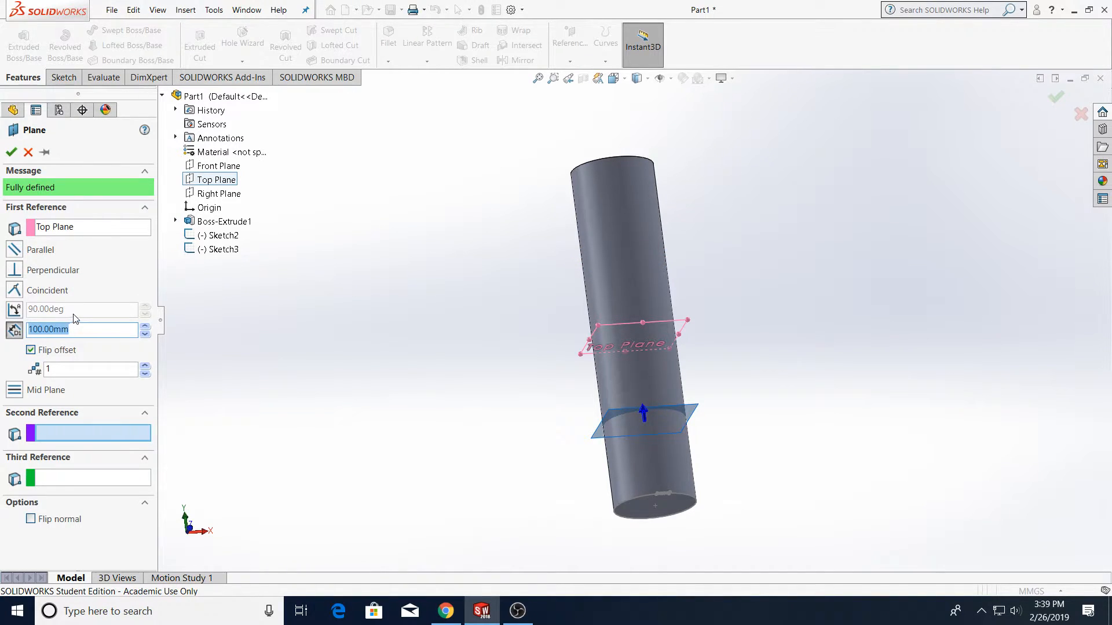
click(13, 153)
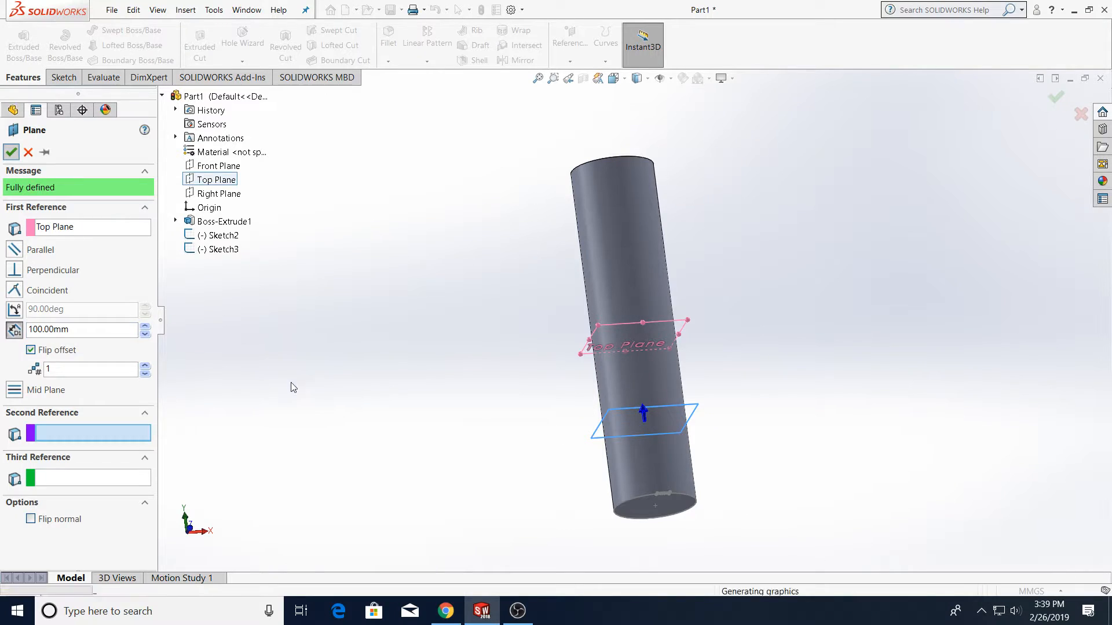
Move Sketch2 below Plane1 in the feature tree and change its sketch plane to Plane1
mouse_move(721, 404)
middle_down()
mouse_move(722, 419)
mouse_move(723, 389)
middle_up()
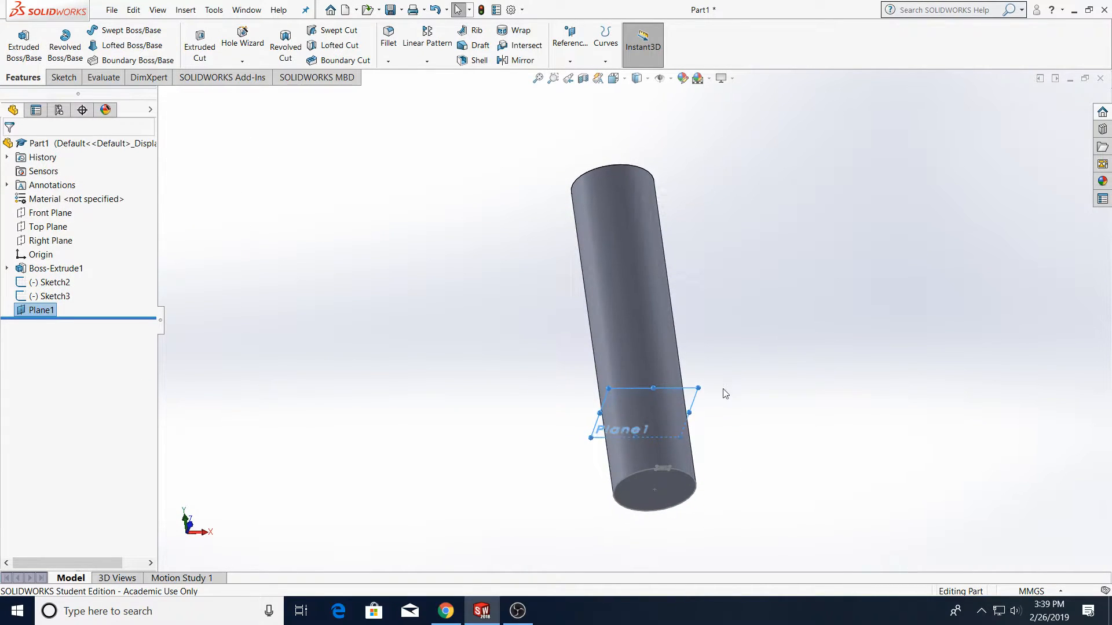
click(47, 282)
right_click(43, 284)
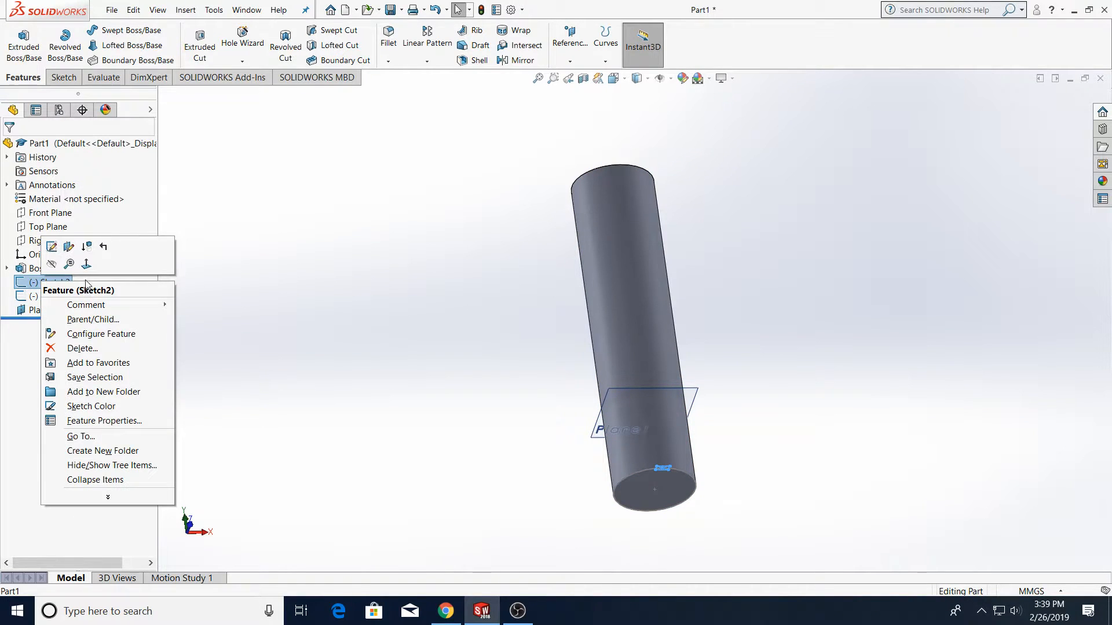
click(192, 285)
drag(38, 280, 34, 310)
right_click(36, 311)
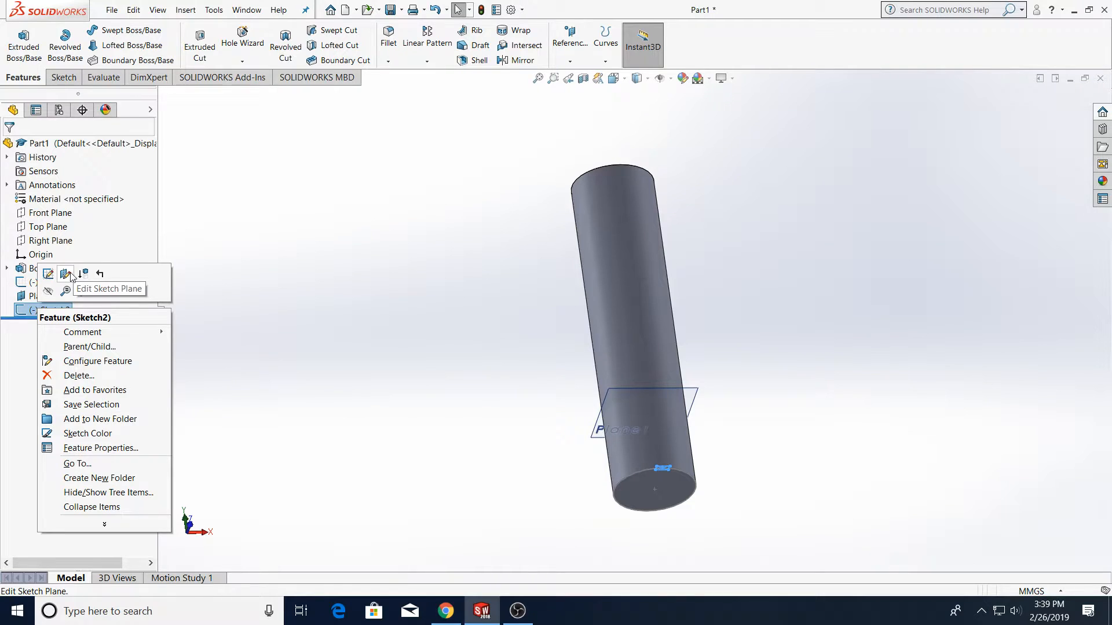
click(67, 274)
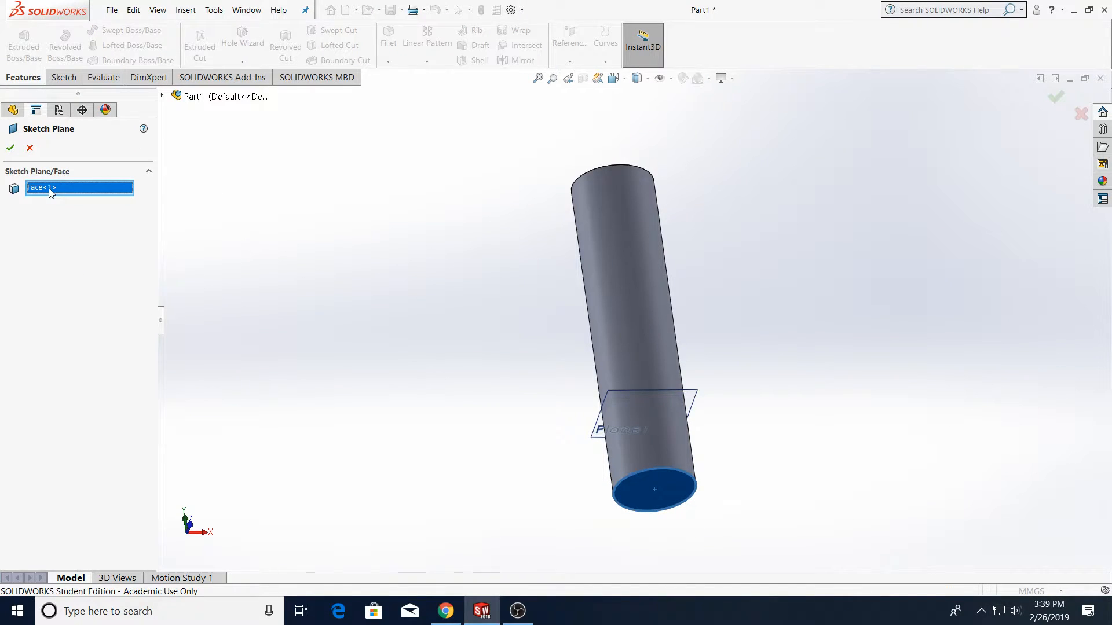
key(Delete)
click(162, 96)
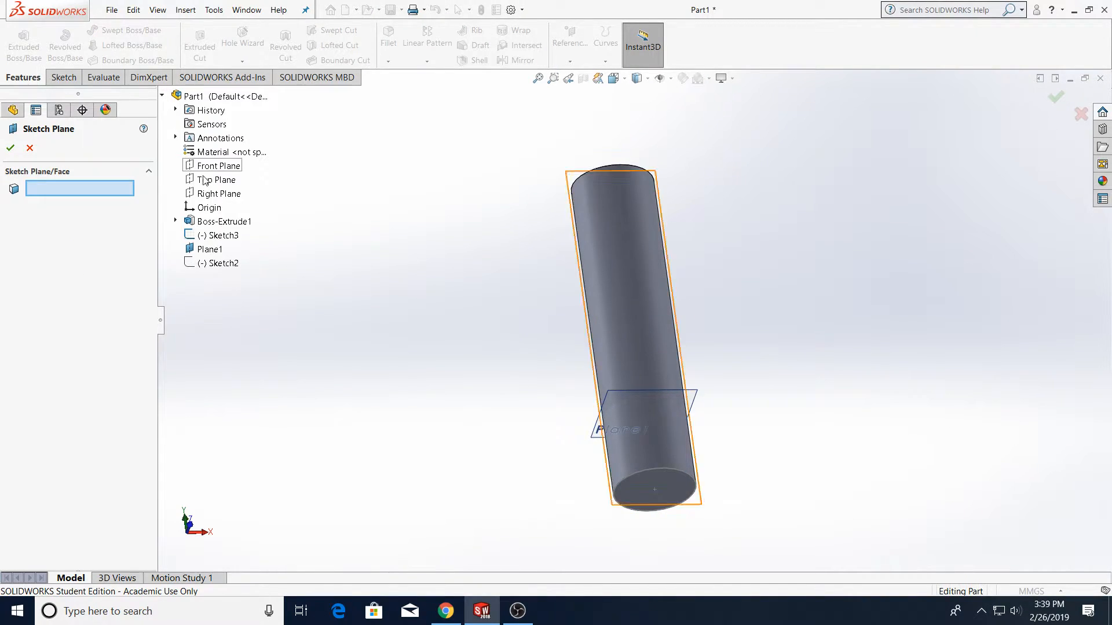
click(210, 249)
click(10, 148)
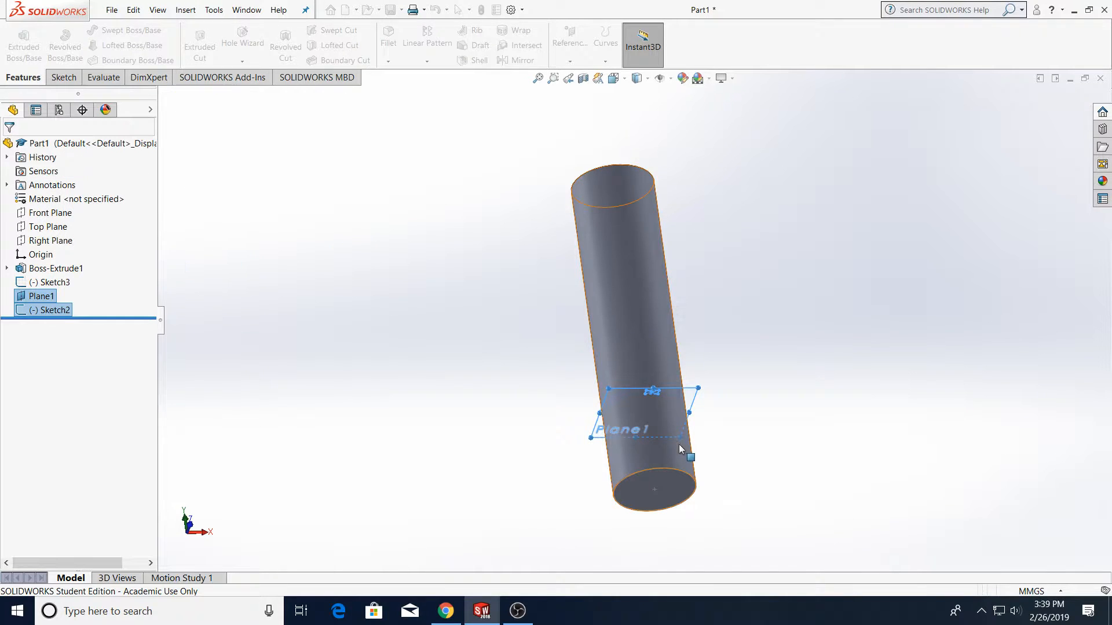
Cut-extrude Sketch2 50 mm deep from Plane1
scroll(672, 434, down, 6)
mouse_move(664, 413)
middle_down()
mouse_move(635, 296)
mouse_move(407, 218)
middle_up()
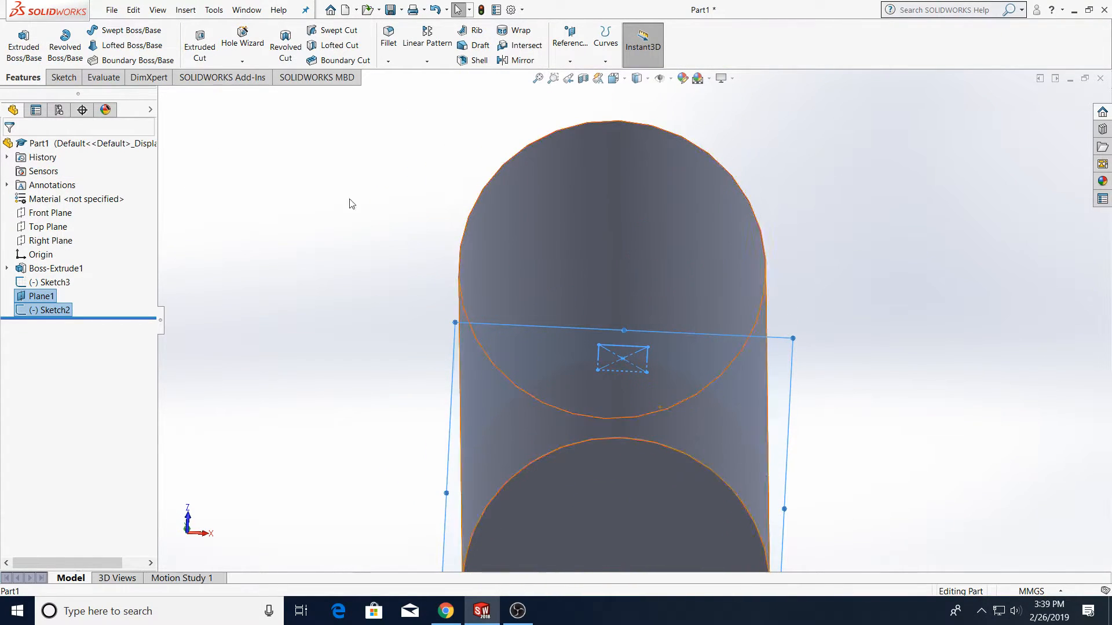
click(200, 46)
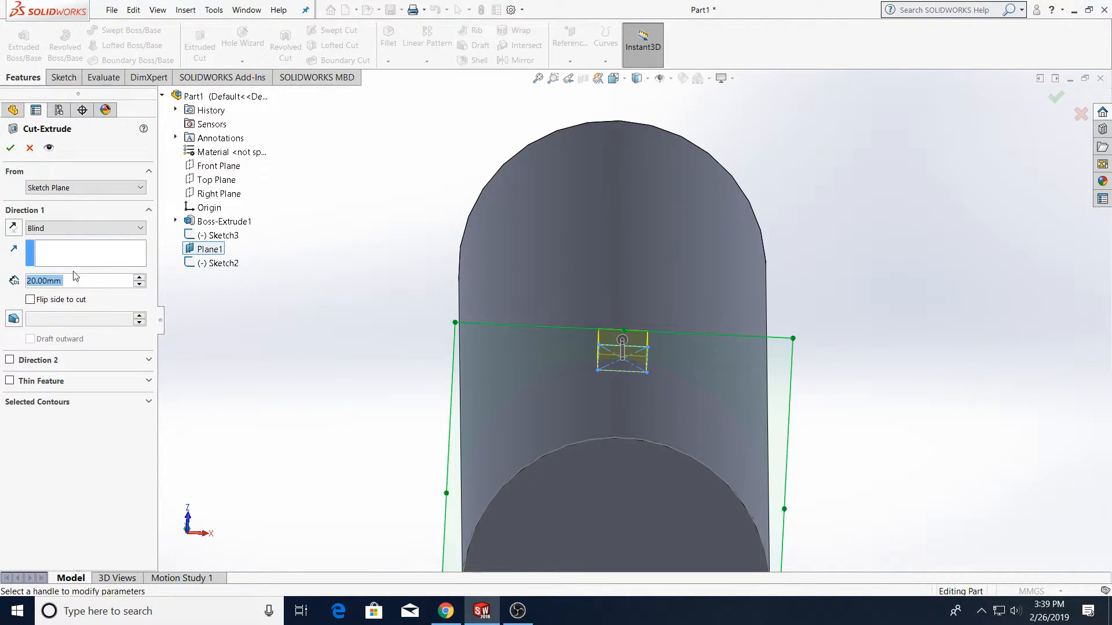
text(50)
key(Return)
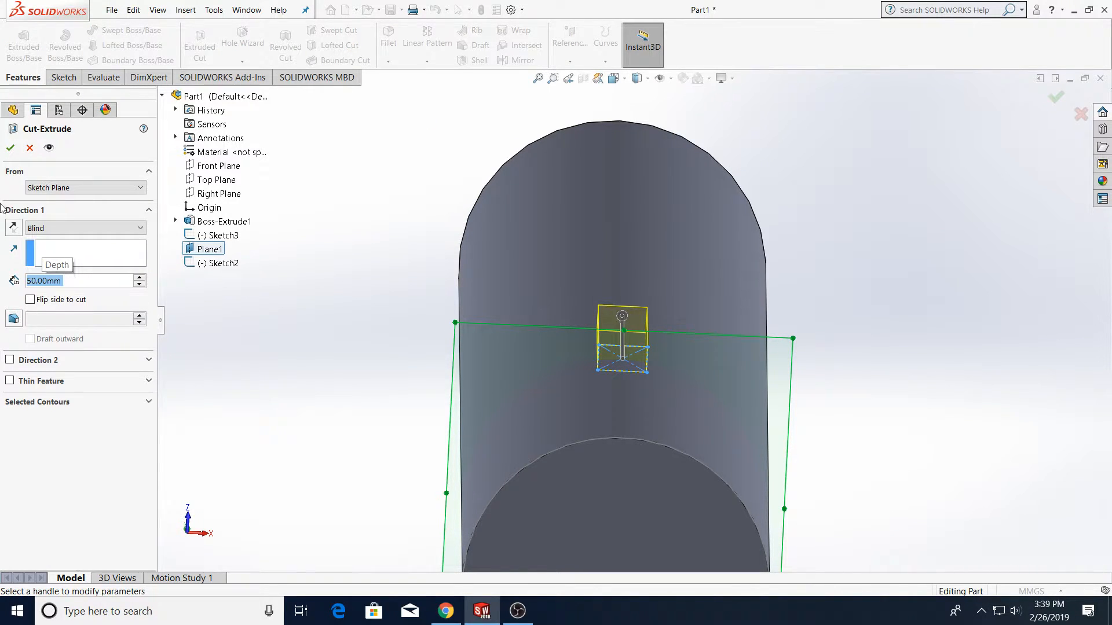
click(11, 148)
Delete Sketch3, Plane1 and the cut extrude with all their dependent items
mouse_move(673, 235)
middle_down()
mouse_move(690, 392)
mouse_move(617, 391)
mouse_move(618, 521)
middle_up()
click(50, 306)
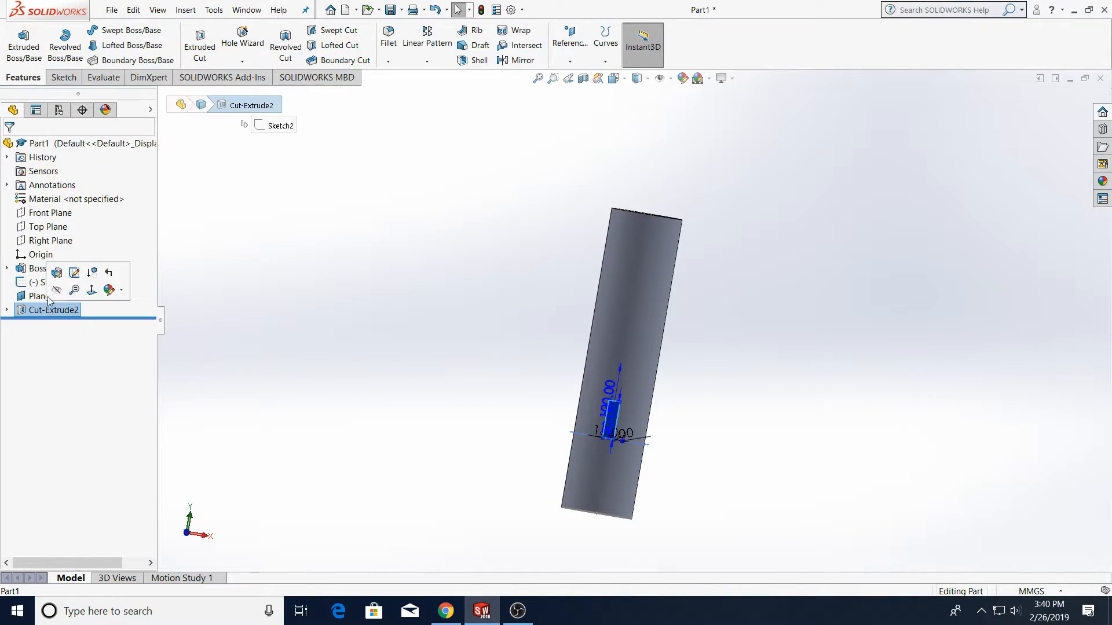
click(49, 282)
ctrl+click(41, 296)
key(Delete)
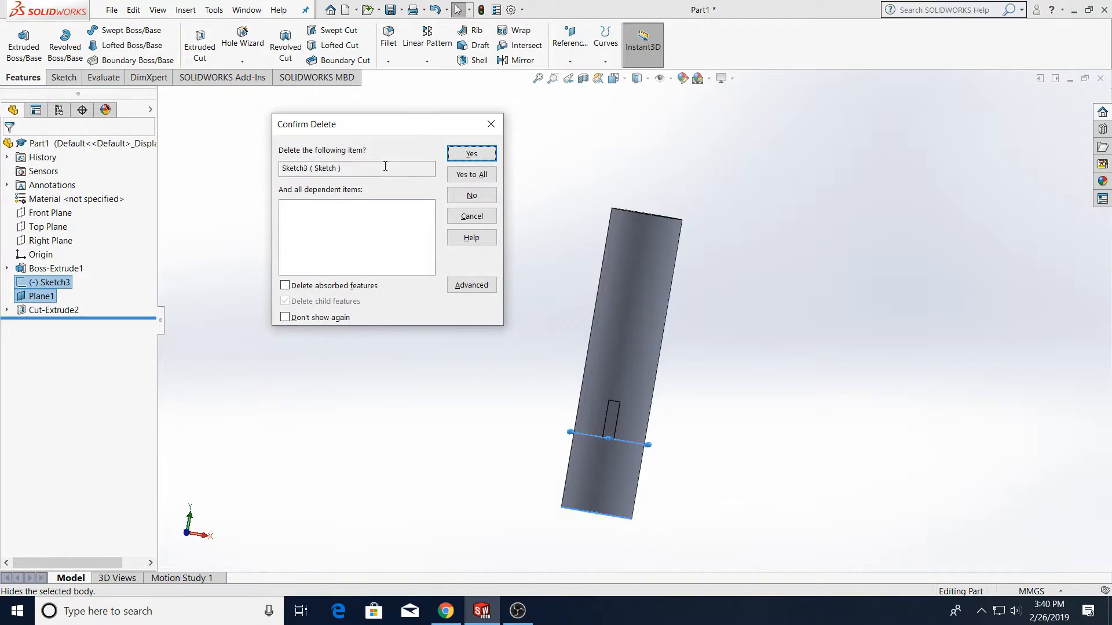
click(454, 174)
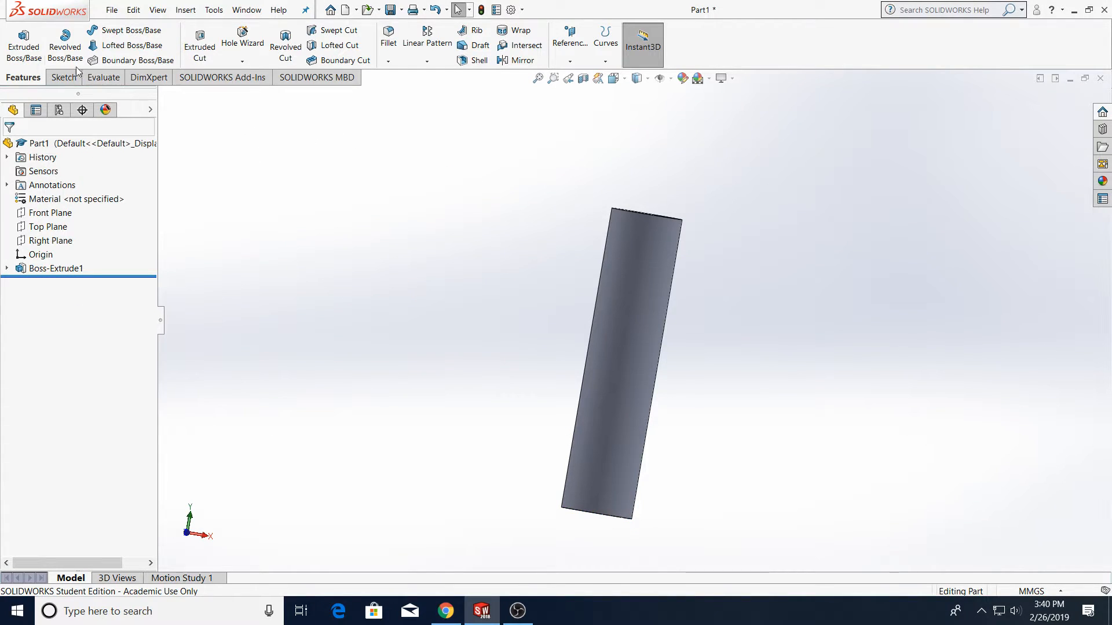
Create a reference plane tangent to the cylinder's outer face and parallel to the Front Plane
click(570, 60)
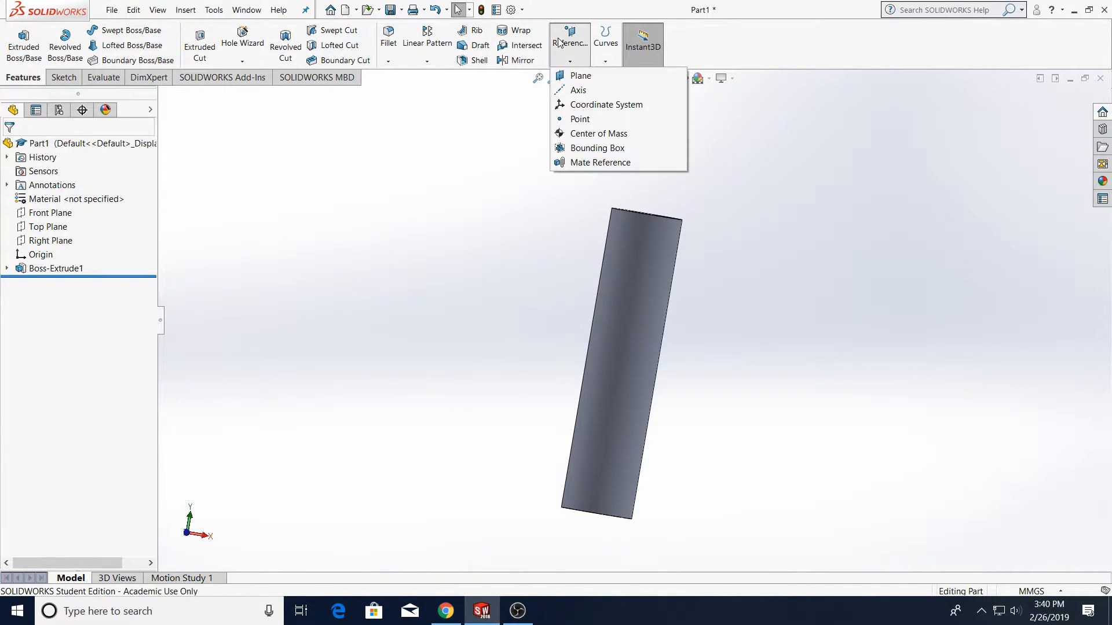
click(576, 75)
middle_drag(653, 330, 707, 223)
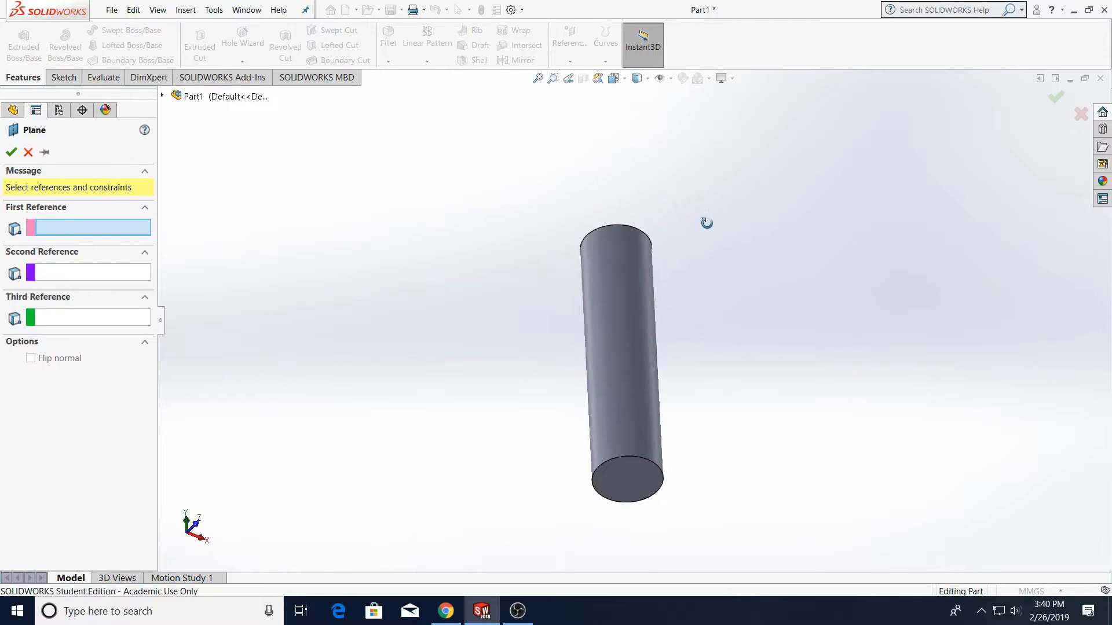
click(639, 363)
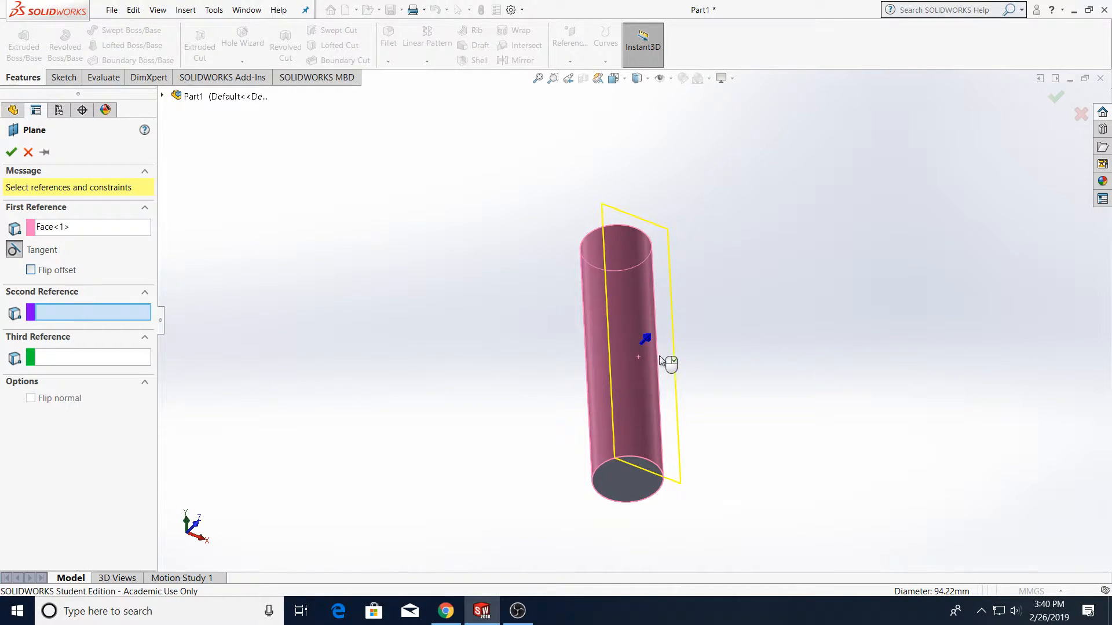
click(162, 96)
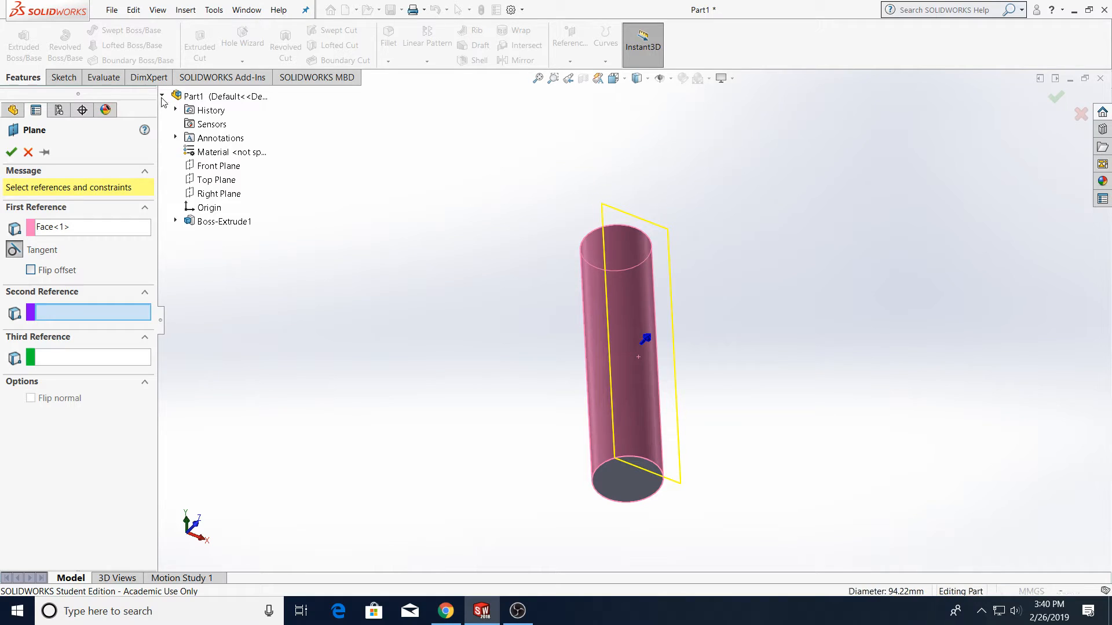
click(215, 166)
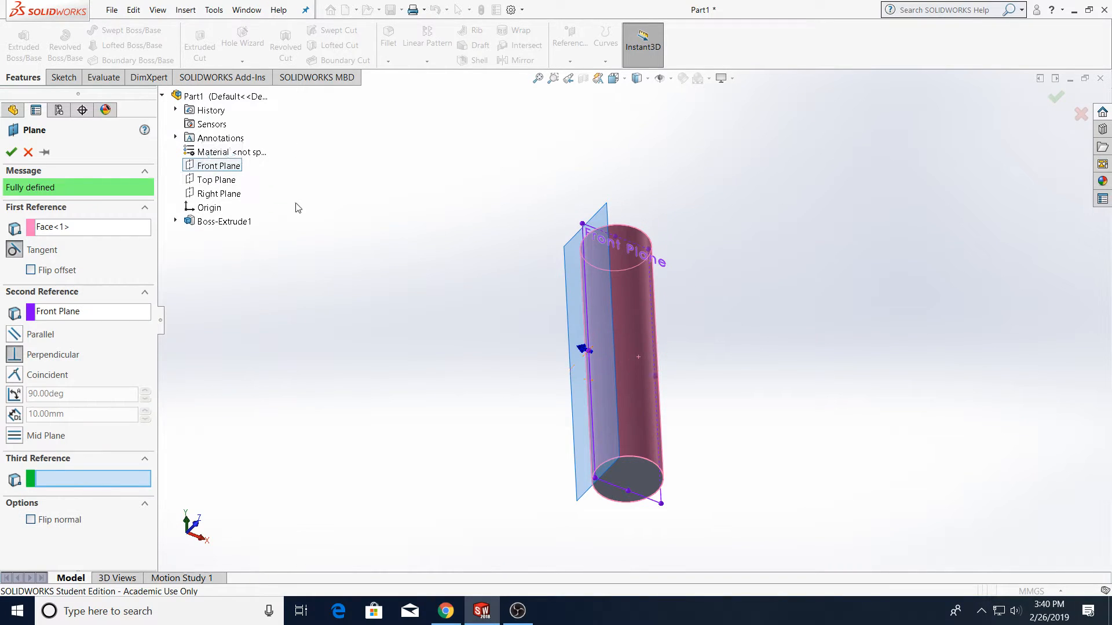
middle_drag(491, 335, 418, 234)
click(14, 336)
click(10, 152)
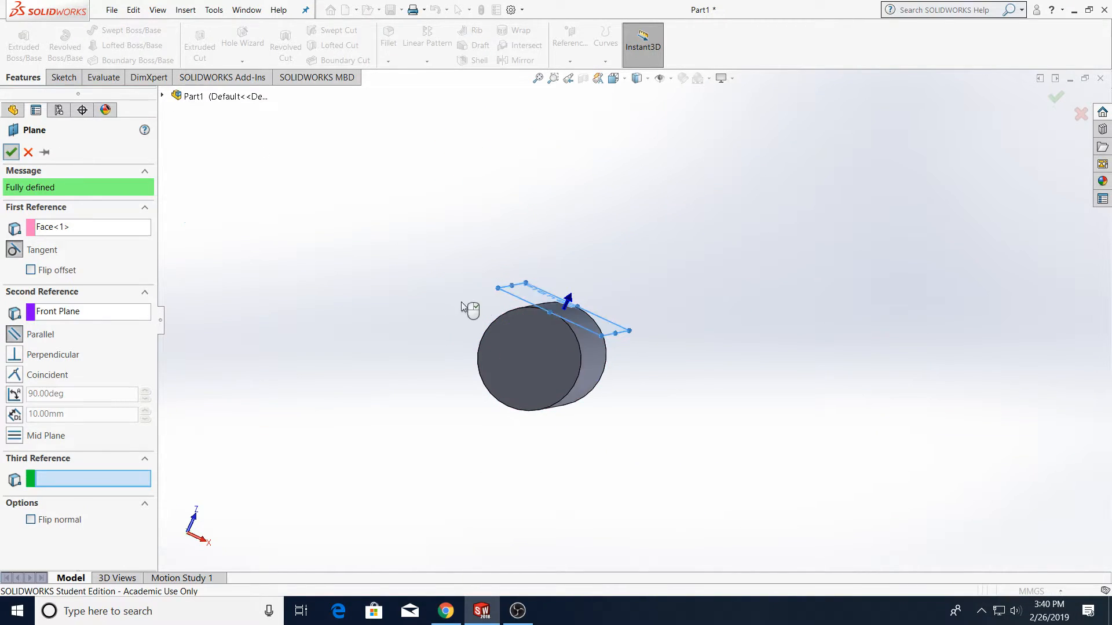
Sketch a narrow vertical center rectangle on the new tangent plane over the lower part of the cylinder
scroll(473, 293, down, 5)
middle_drag(474, 276, 464, 317)
click(465, 318)
click(613, 79)
click(629, 127)
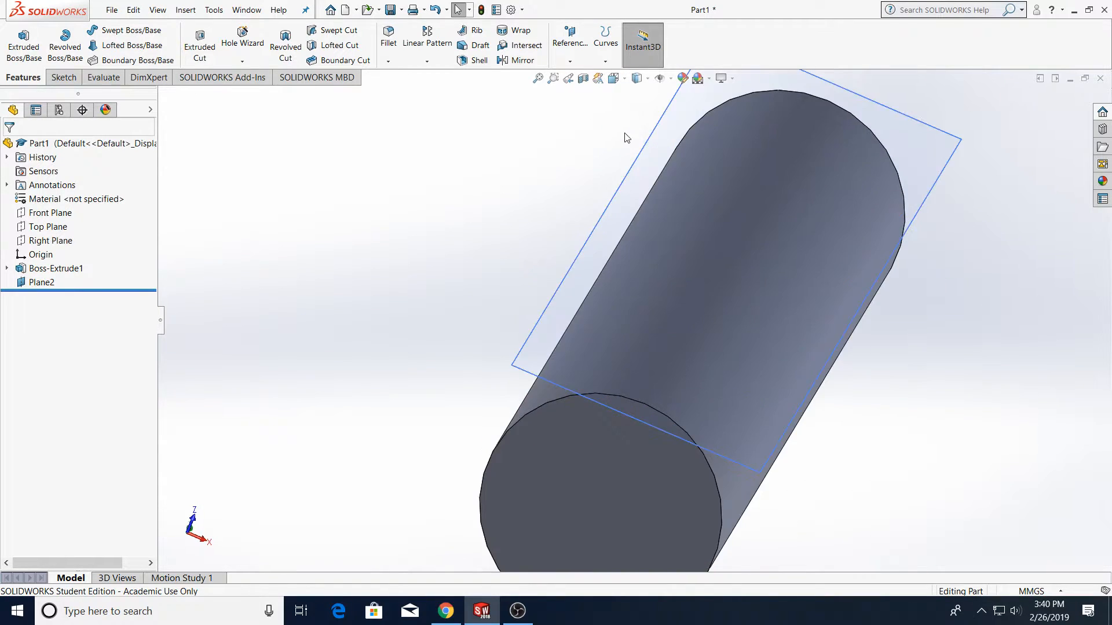
click(63, 77)
click(18, 40)
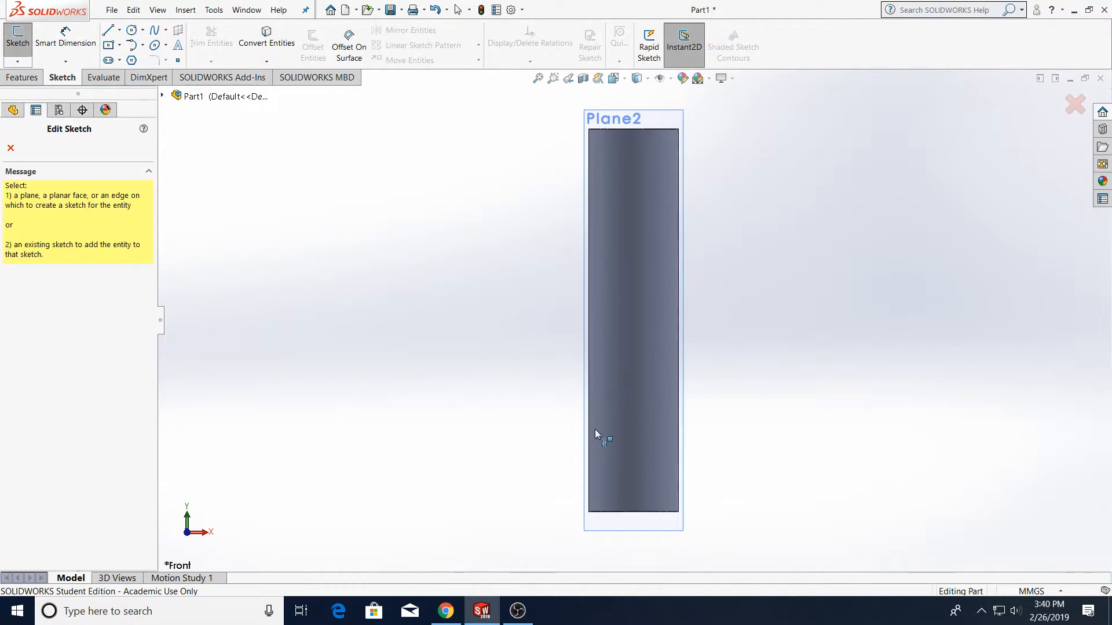
click(118, 45)
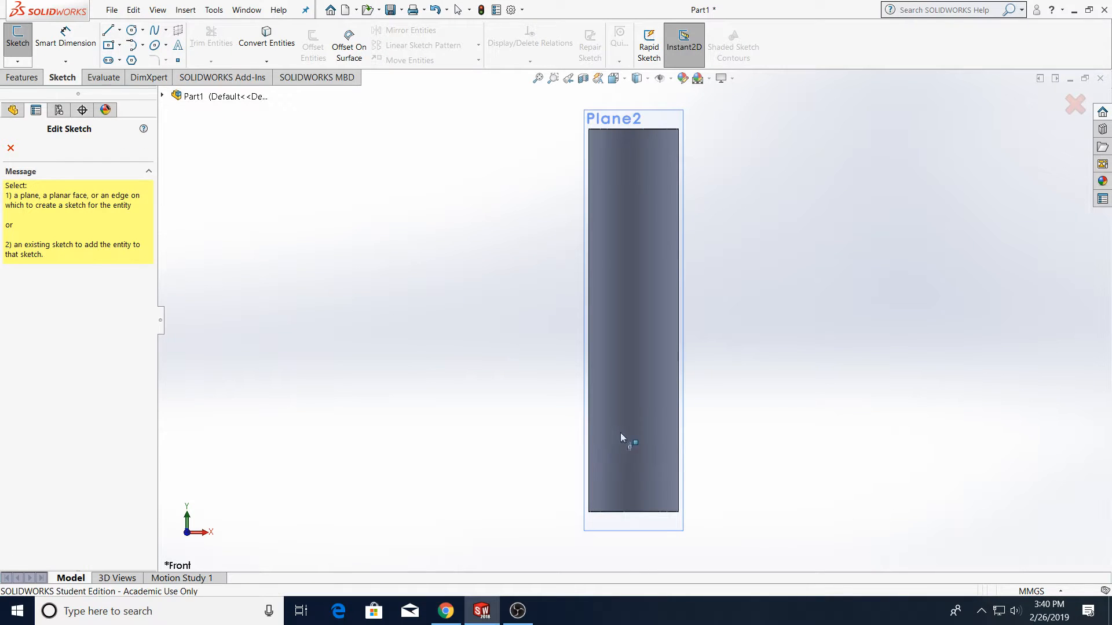
click(679, 113)
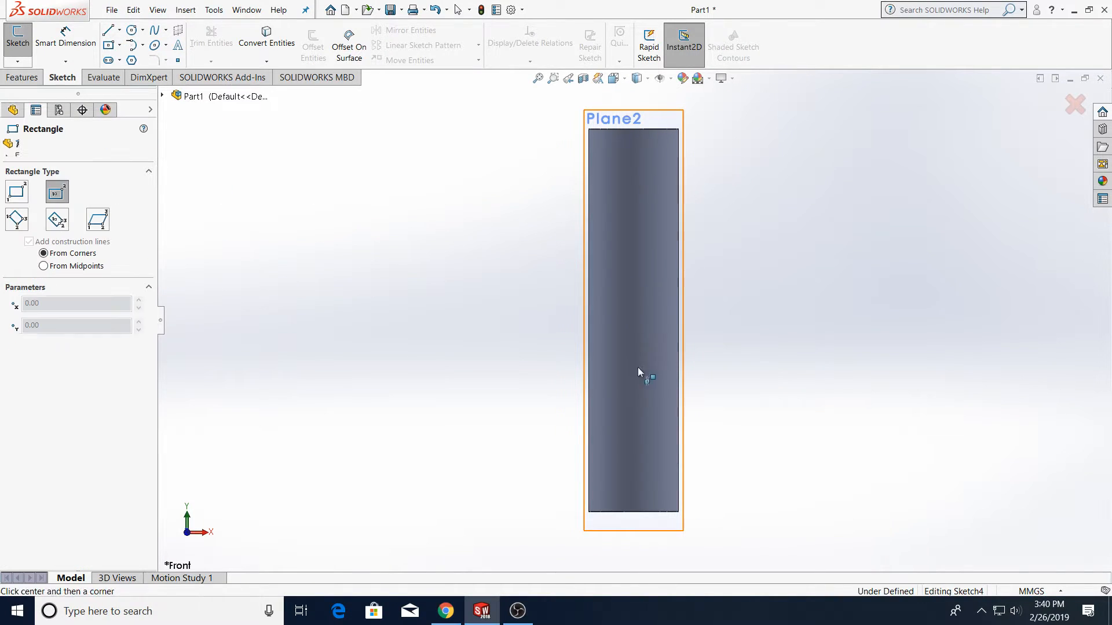
click(634, 418)
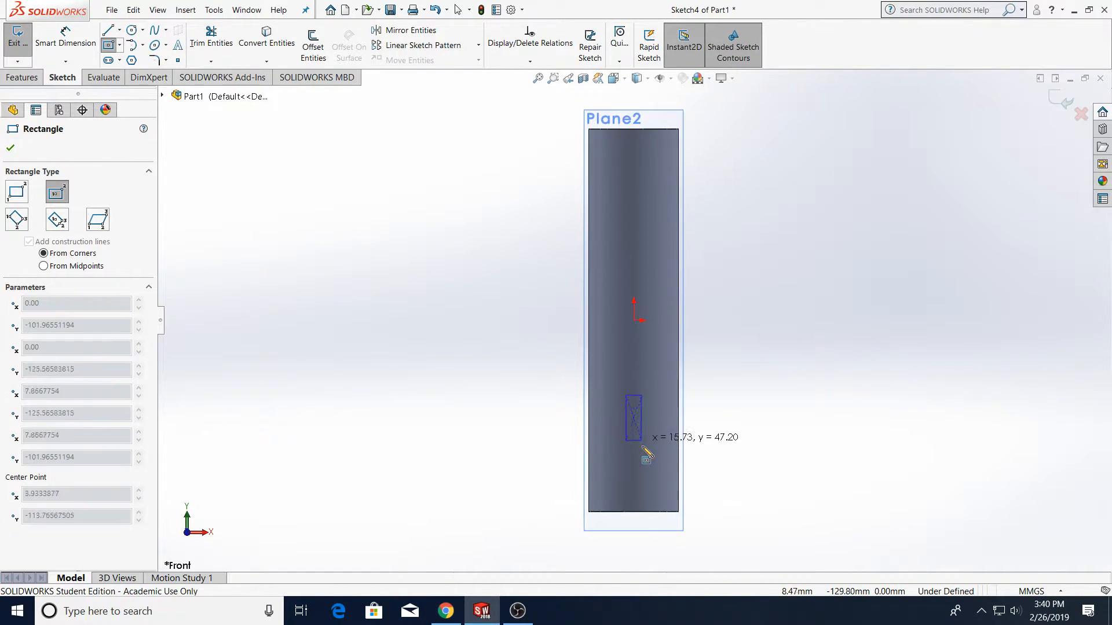
click(641, 483)
click(8, 148)
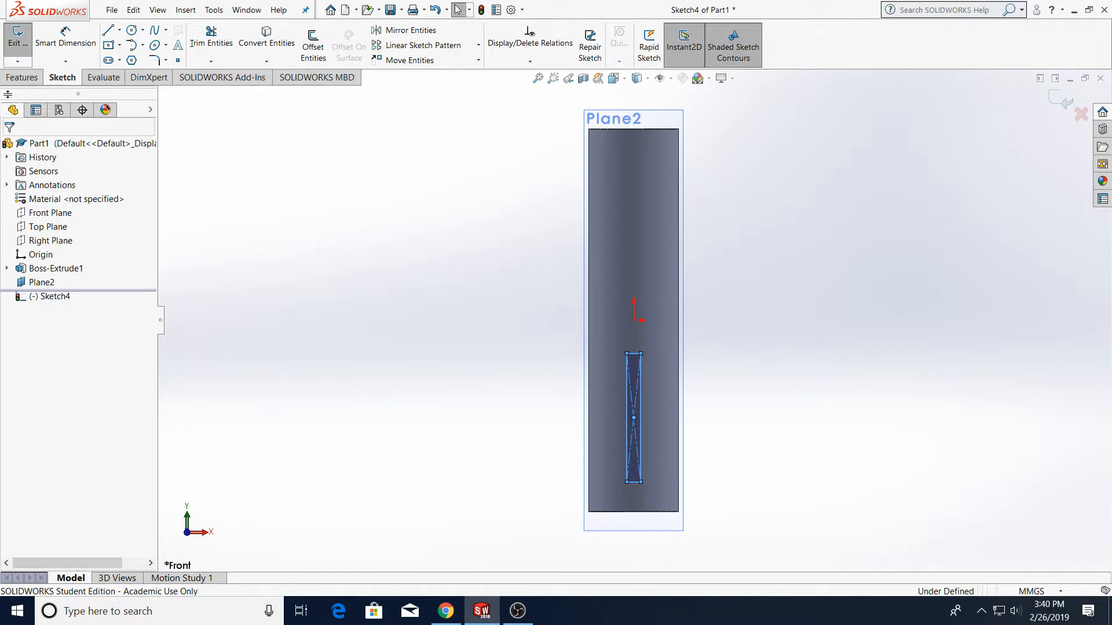
Cut-extrude the rectangle 10 mm into the cylinder to form a slot
click(24, 82)
click(200, 49)
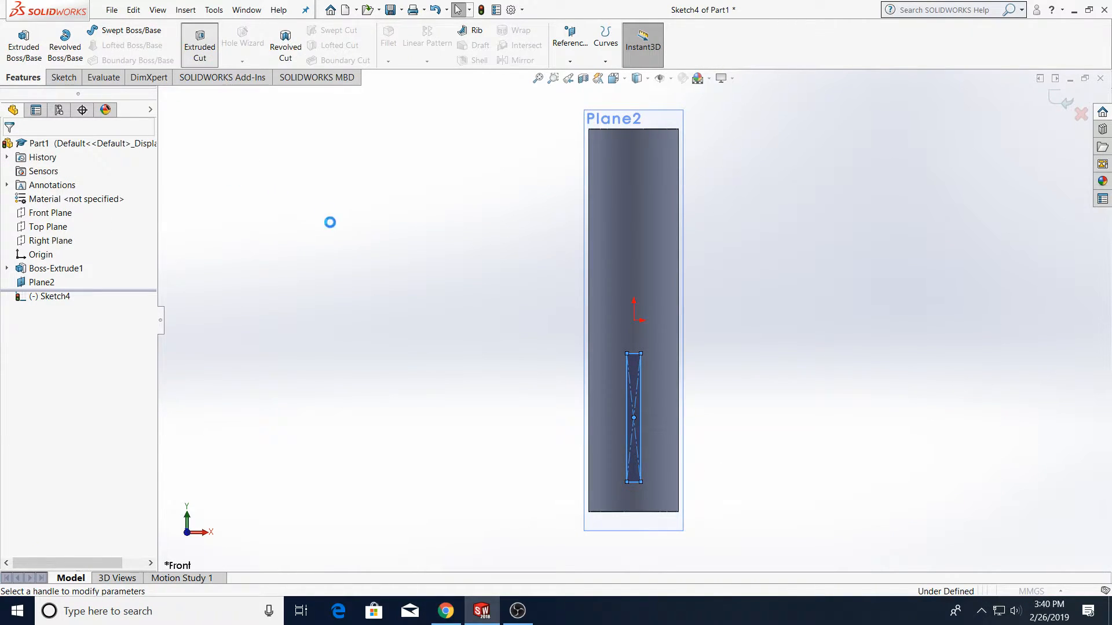
text(10)
key(Return)
click(10, 148)
middle_drag(787, 491, 713, 320)
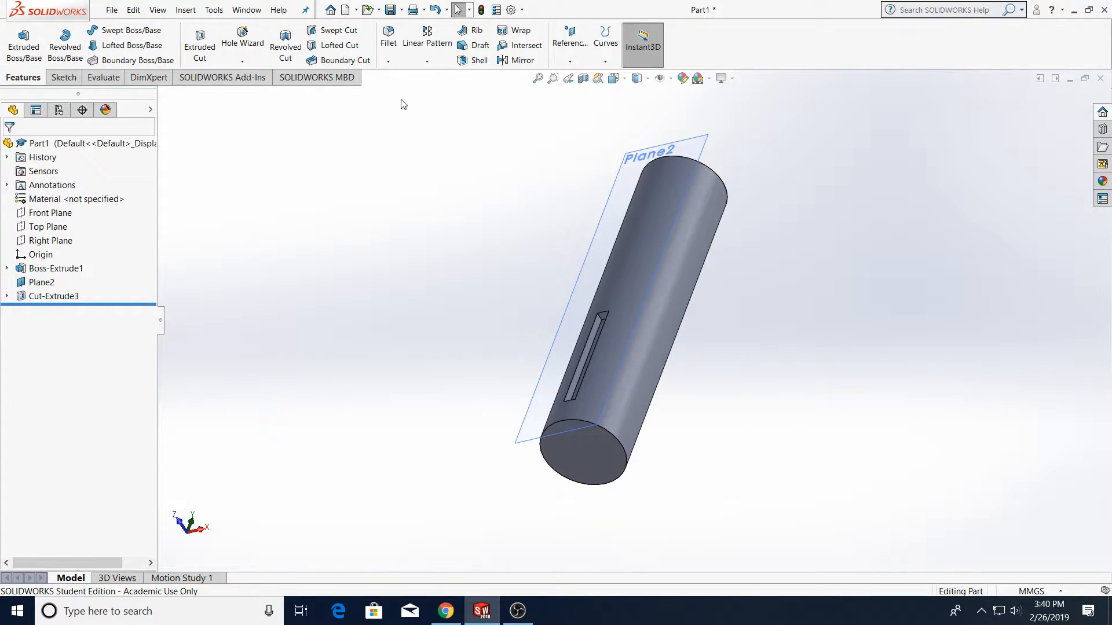
Circular-pattern the slot cut around the cylinder's outer face with 4 instances equally spaced over 360 degrees
click(427, 61)
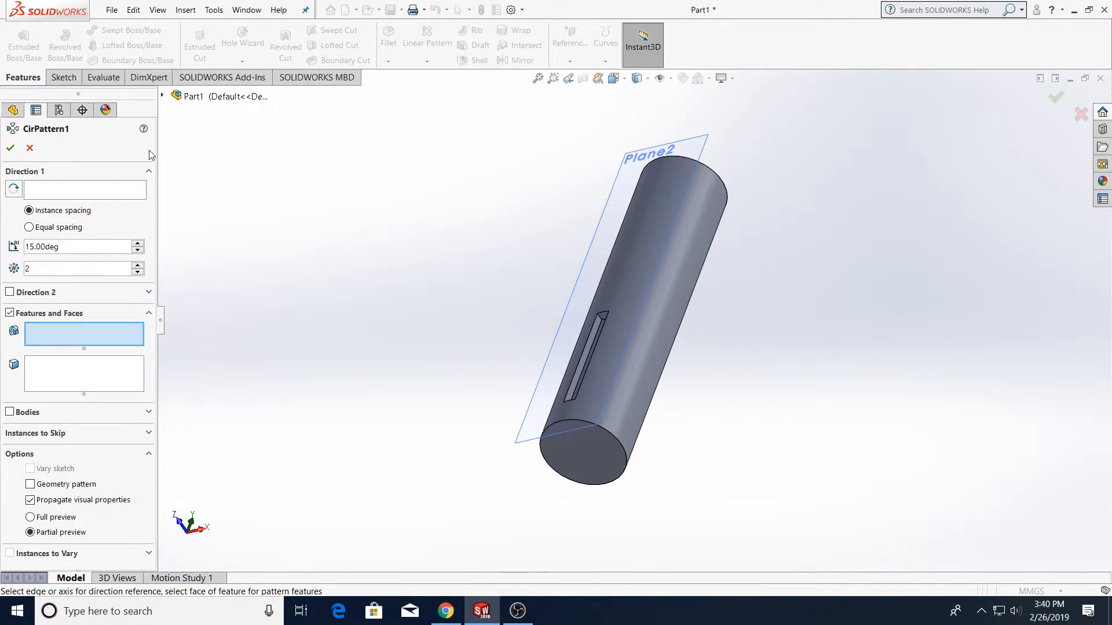
click(682, 250)
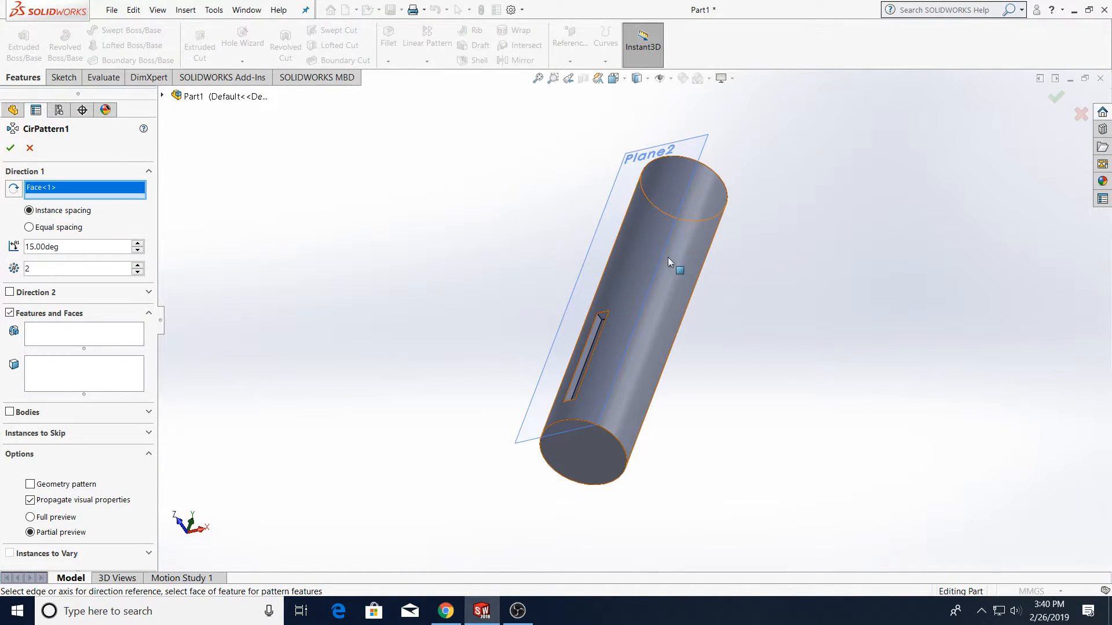
click(162, 96)
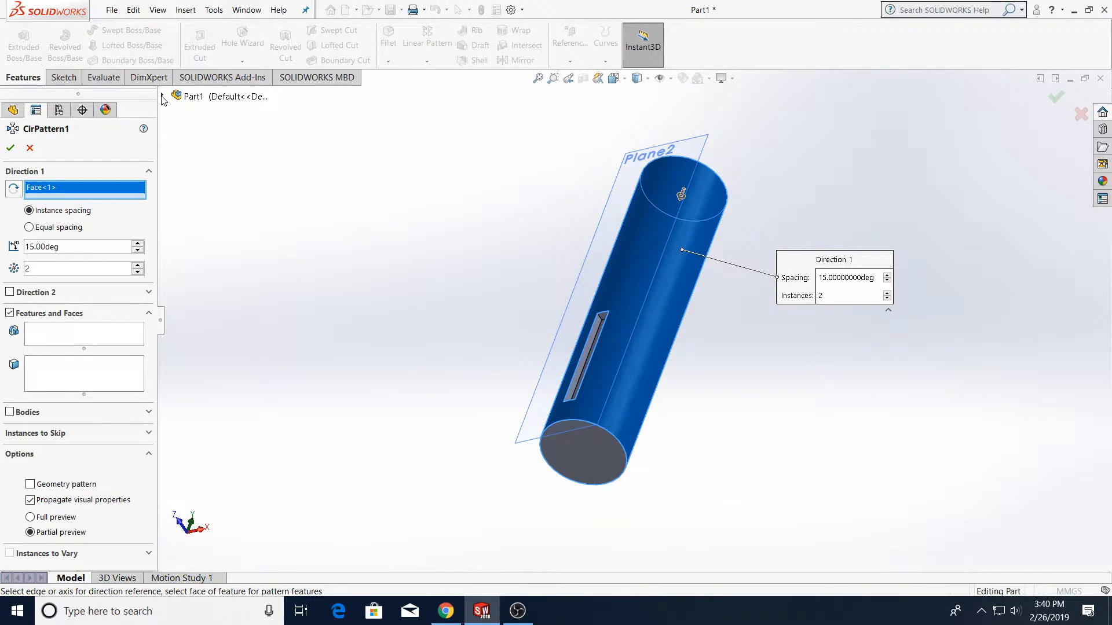
click(138, 265)
click(139, 265)
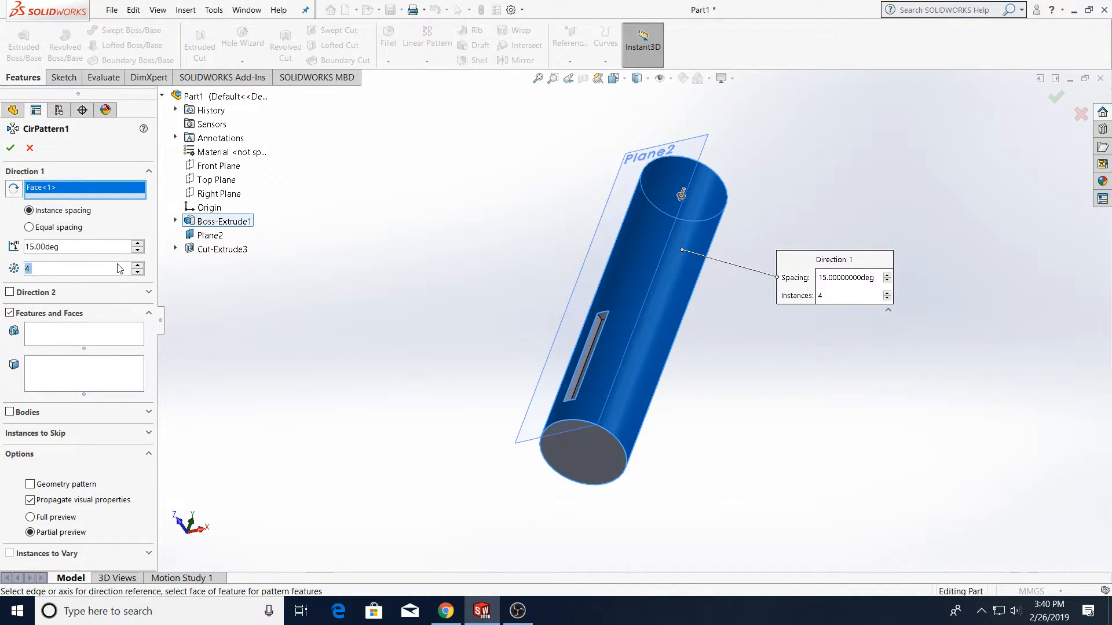
click(76, 228)
click(75, 326)
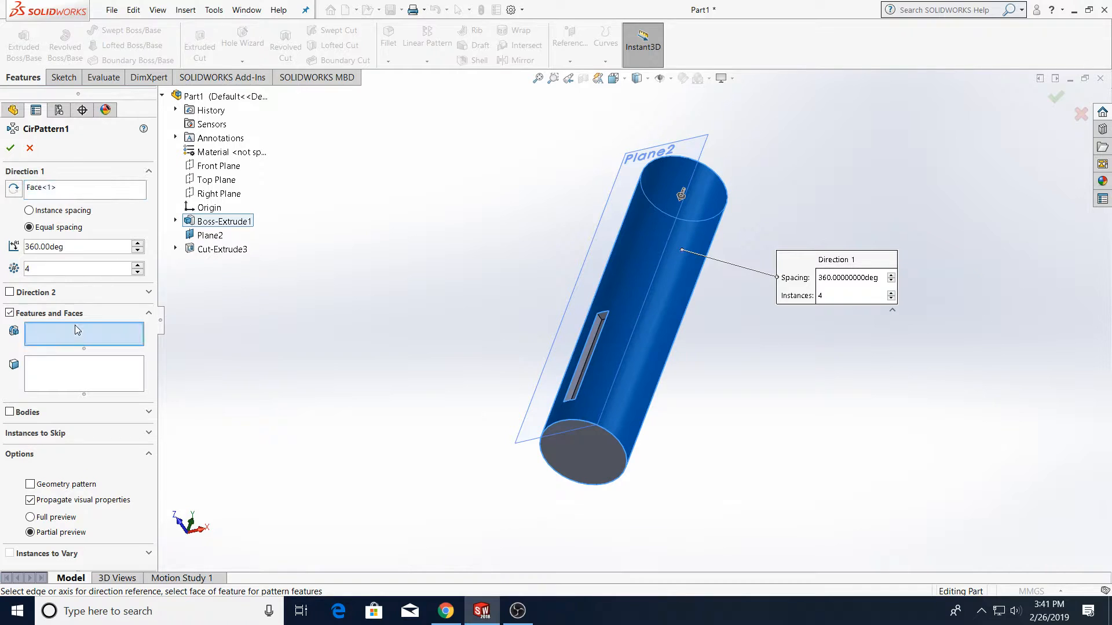
click(220, 250)
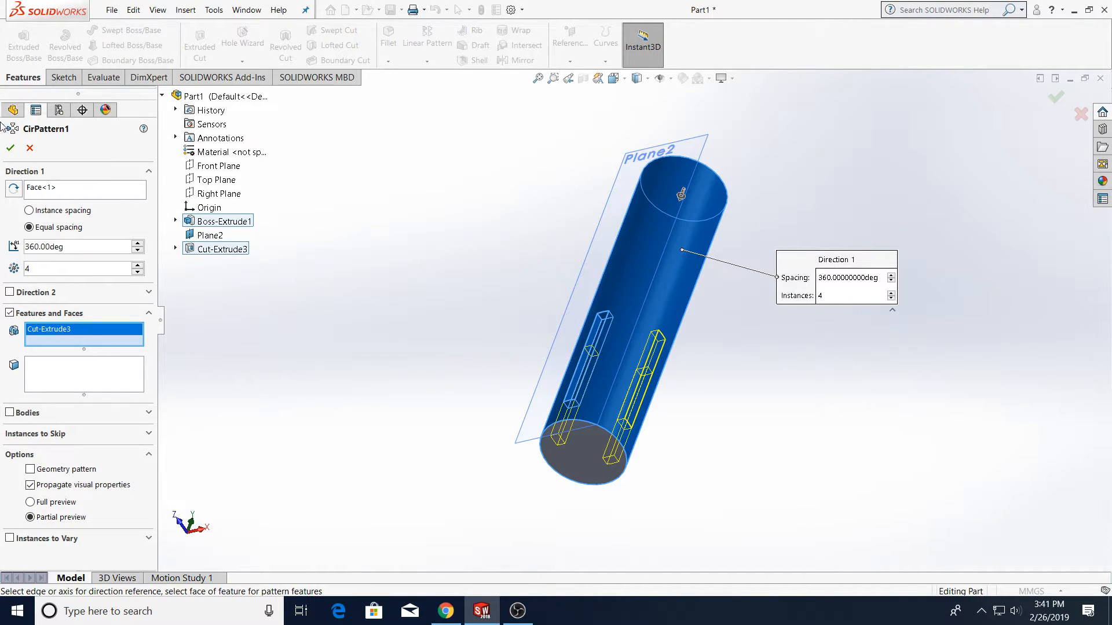
click(10, 147)
middle_drag(832, 427, 842, 352)
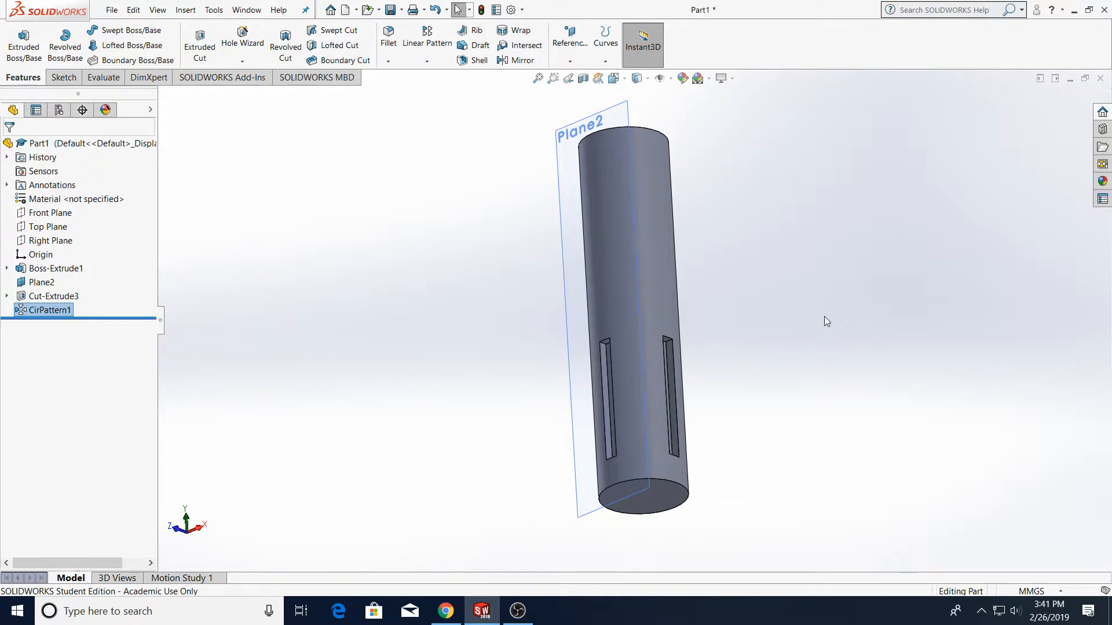
Close the part without saving changes
scroll(826, 315, up, 1)
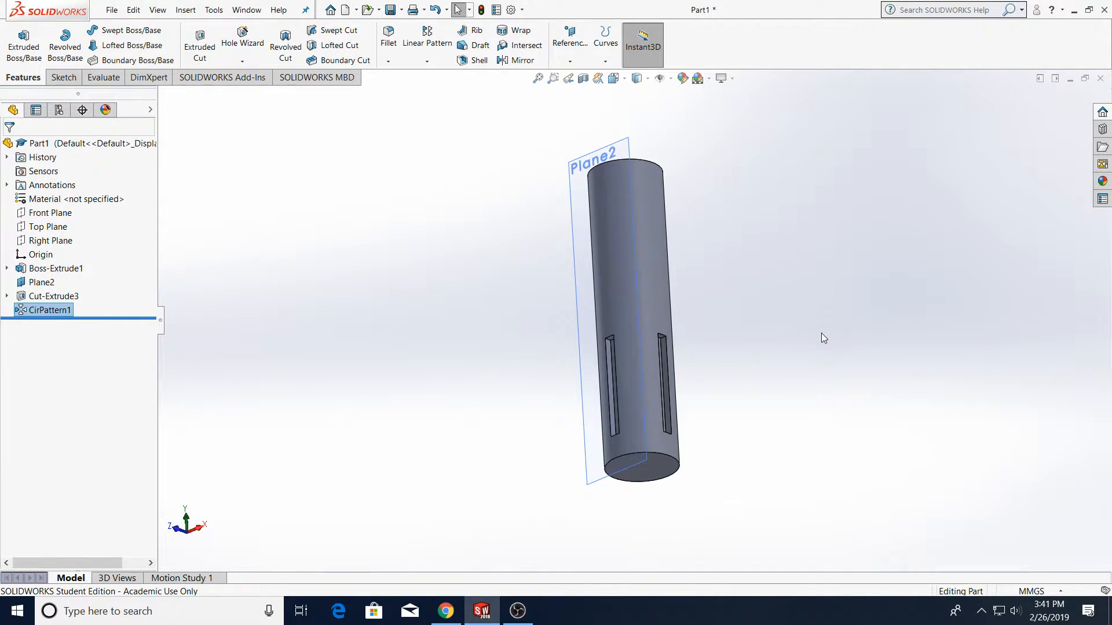
middle_drag(818, 319, 777, 323)
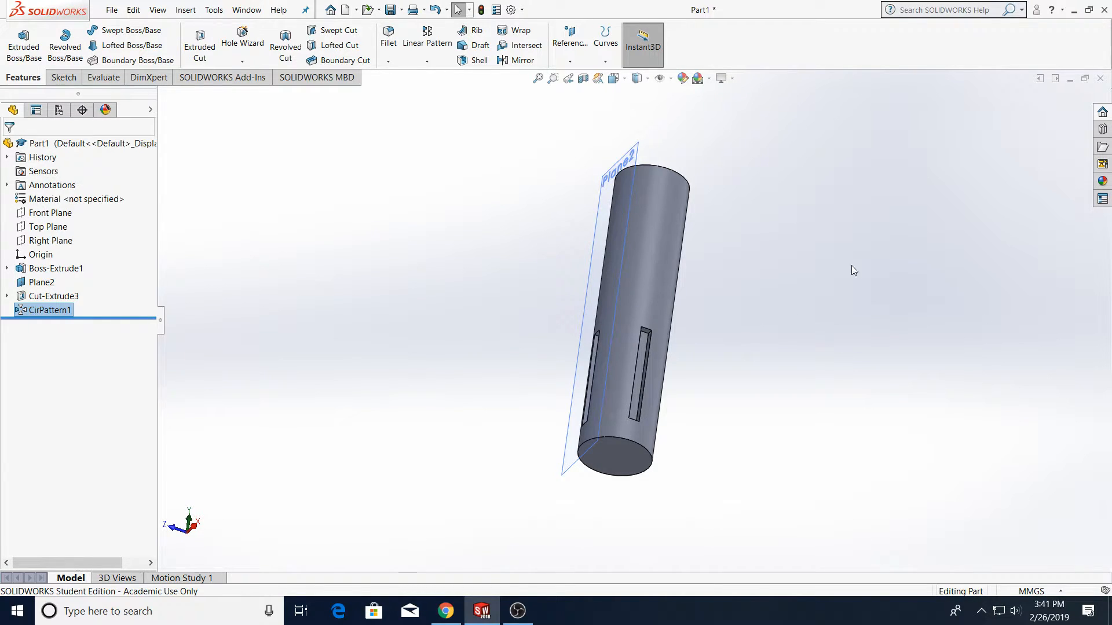
click(1101, 79)
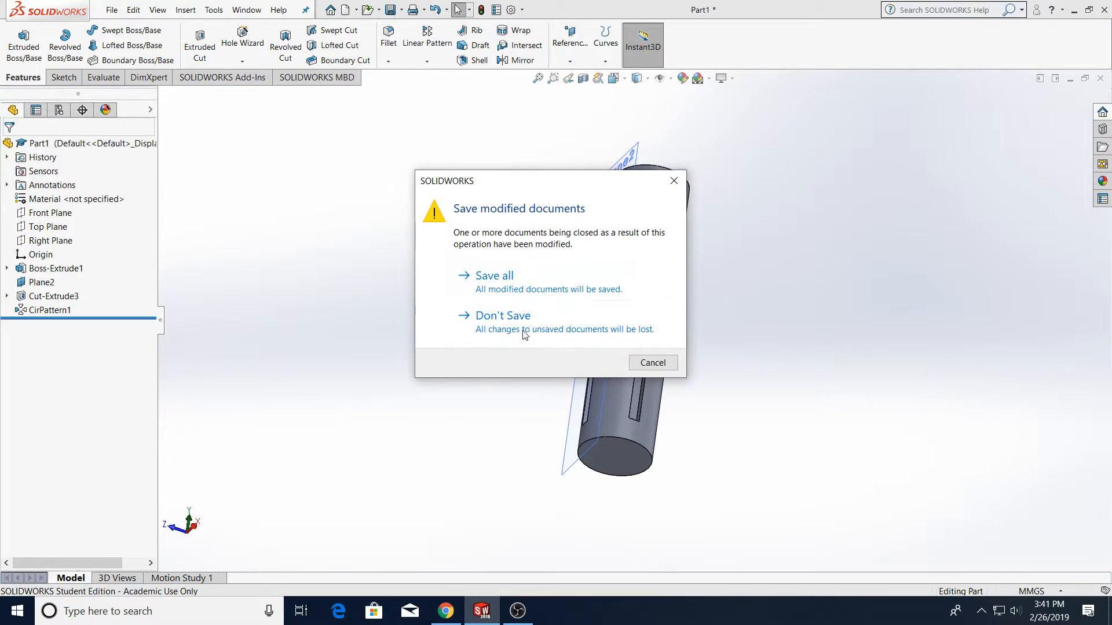
click(503, 316)
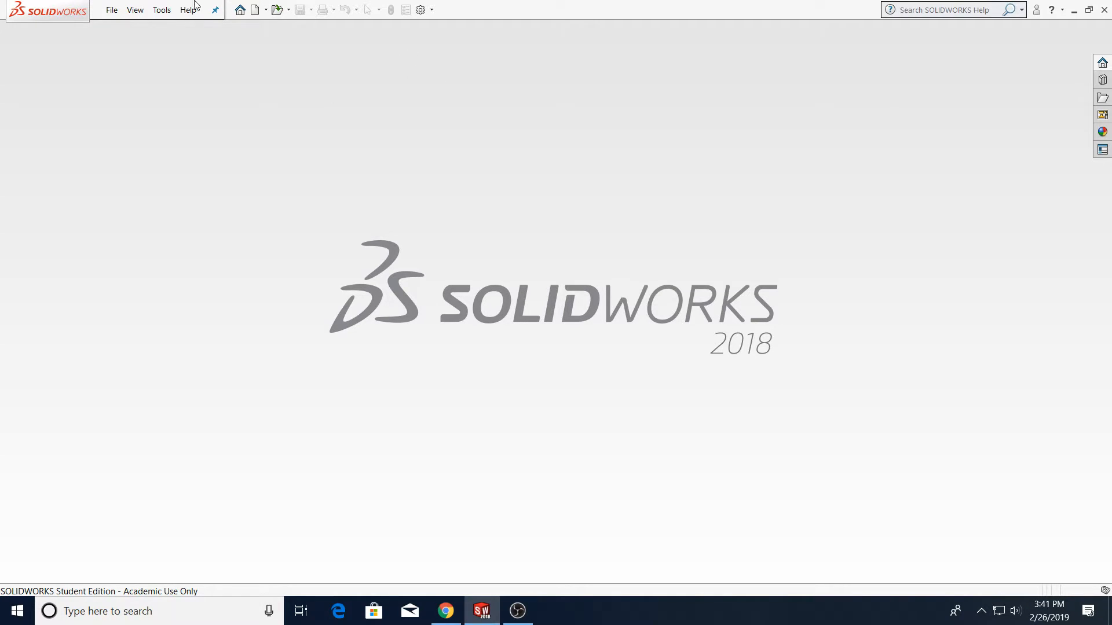
Create a new drawing document on an A0 (ISO) standard sheet
click(108, 9)
click(112, 28)
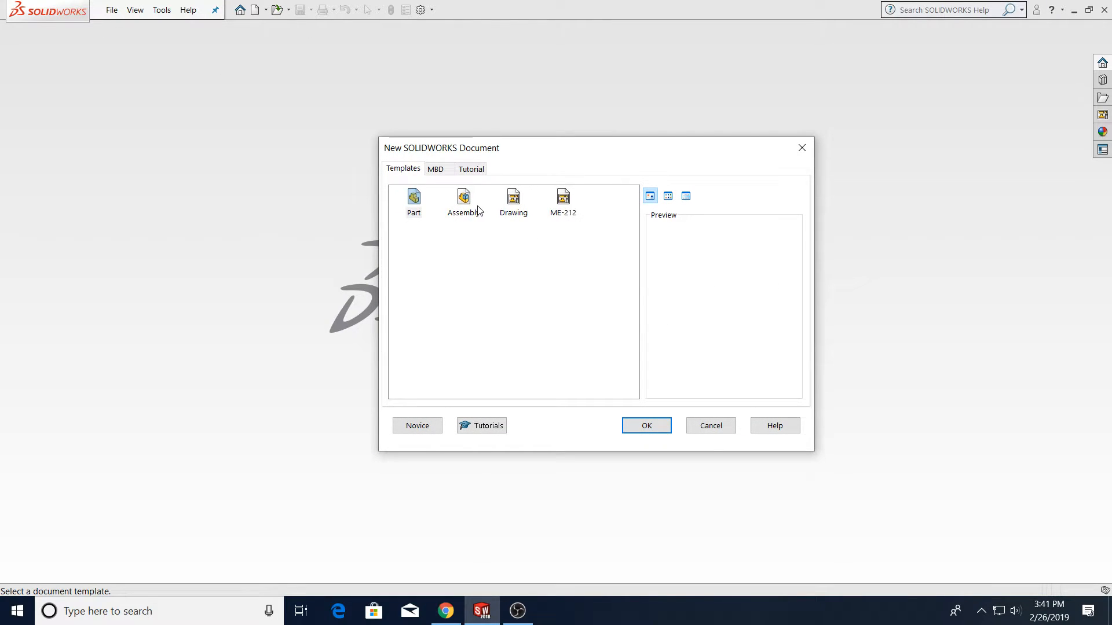
click(417, 424)
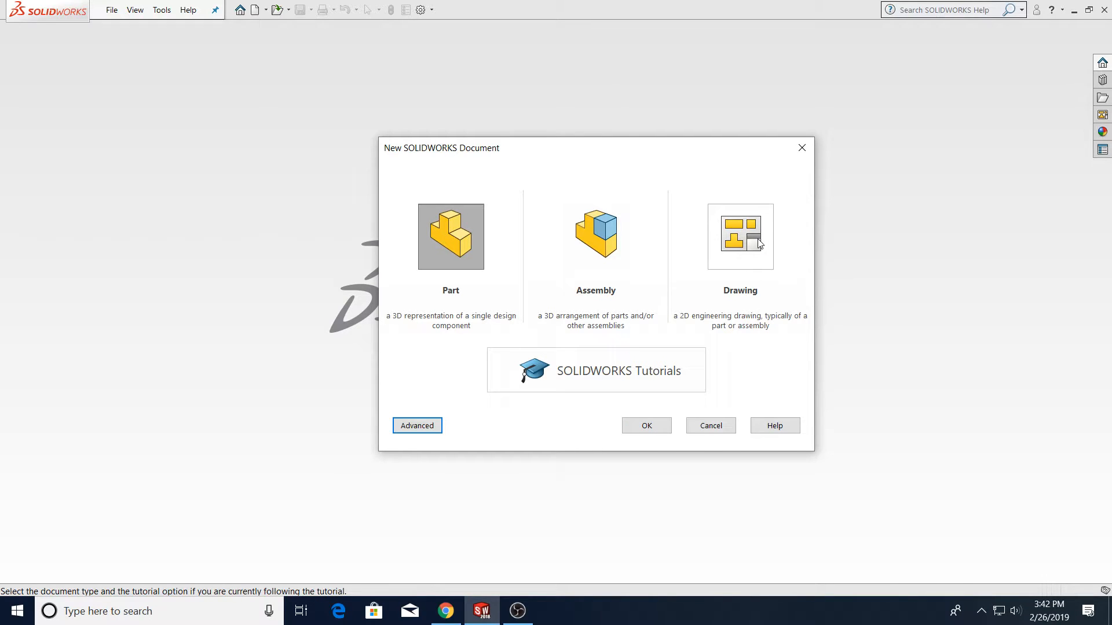
click(757, 240)
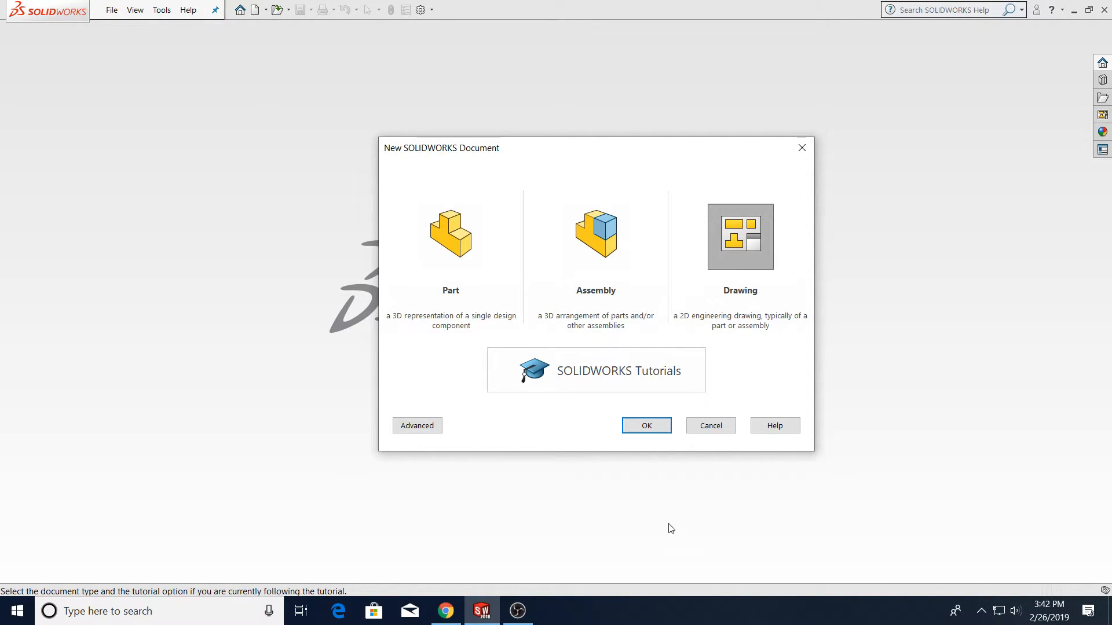
click(665, 431)
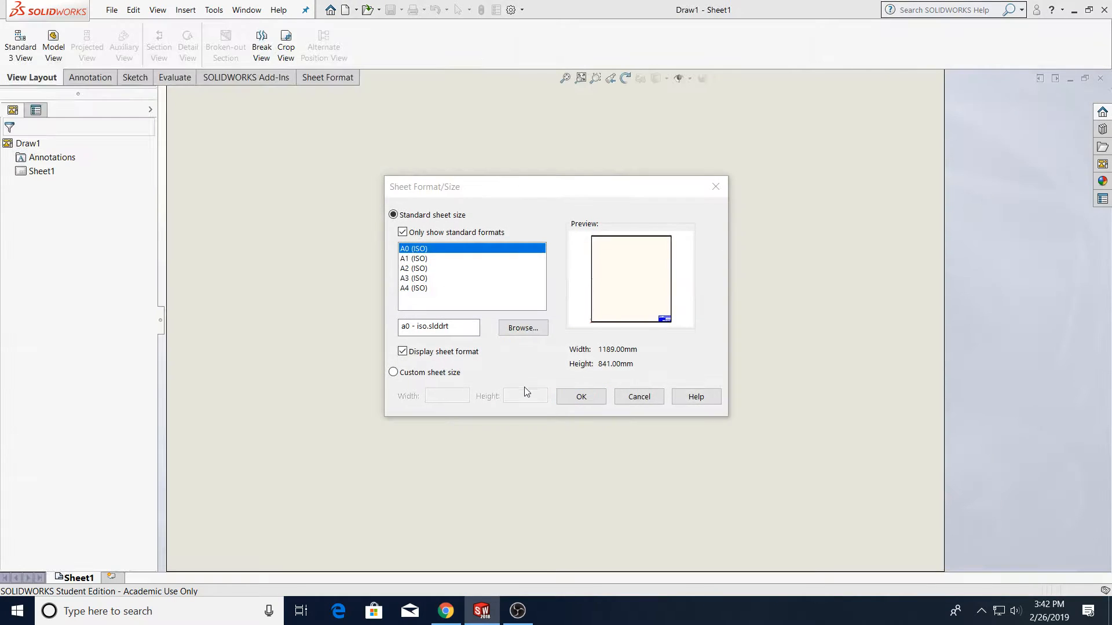
click(581, 399)
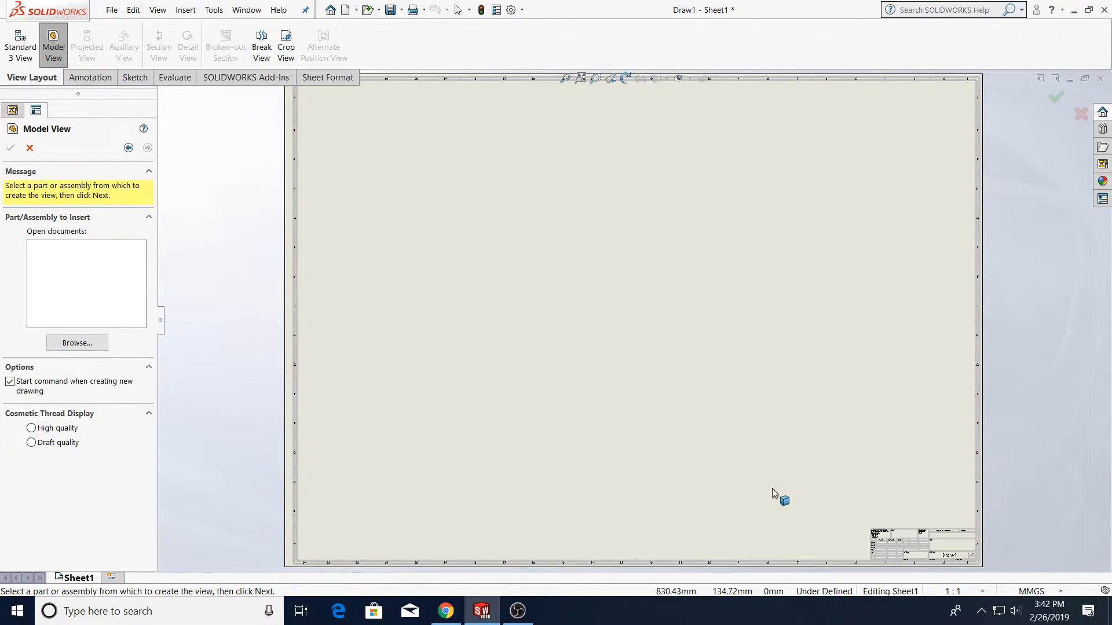
Examine the sheet's title block, then cancel the model view and close the drawing without saving
scroll(920, 565, down, 5)
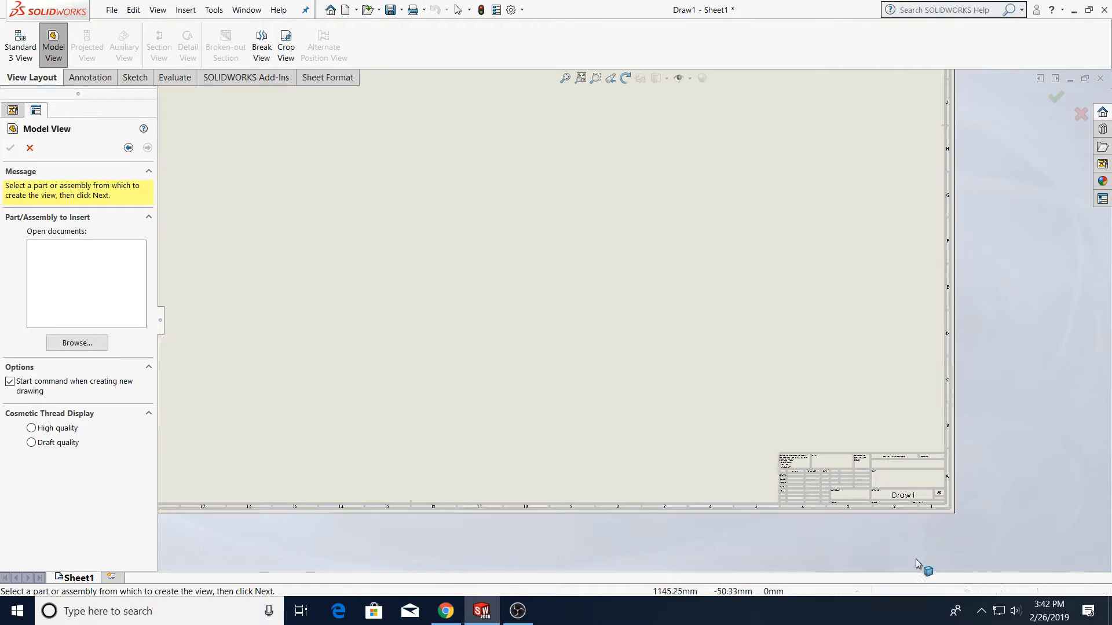
scroll(866, 496, down, 6)
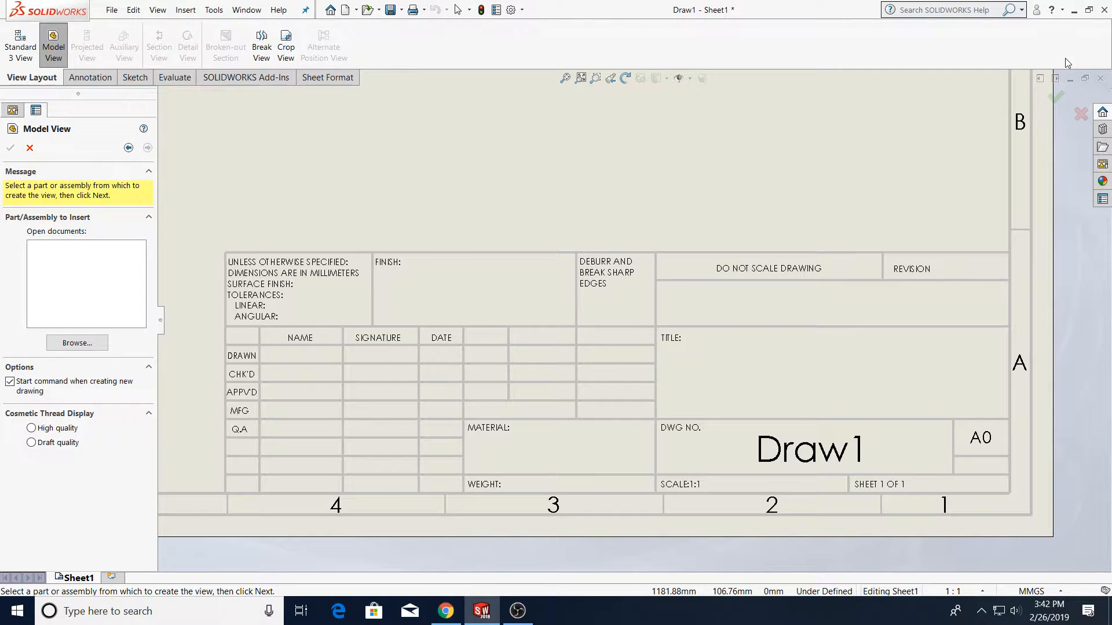
click(1081, 115)
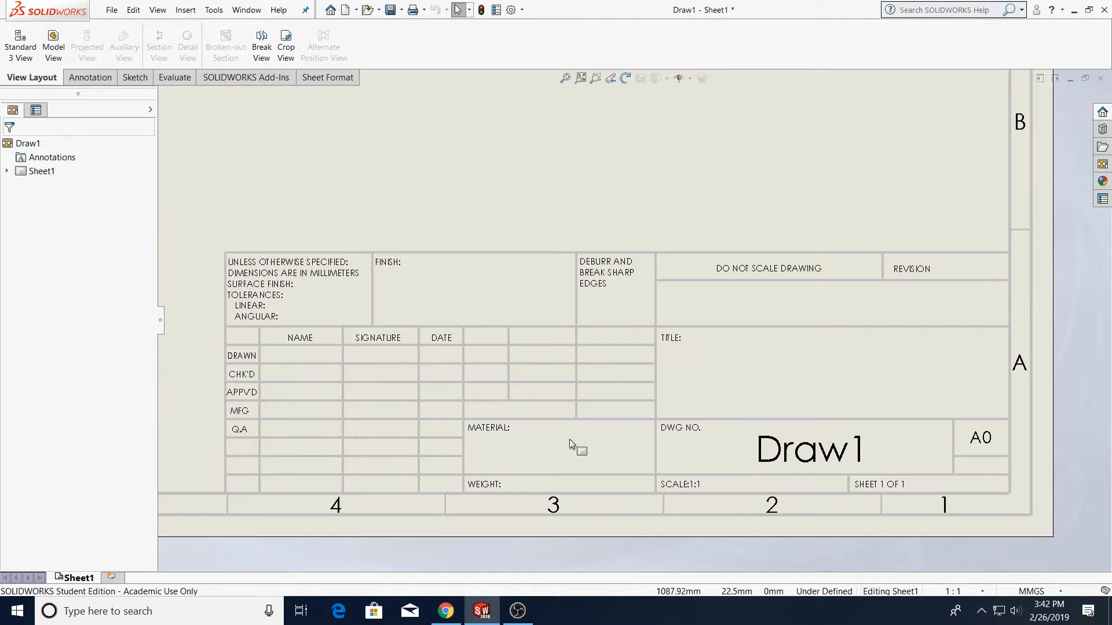
click(1100, 82)
click(537, 333)
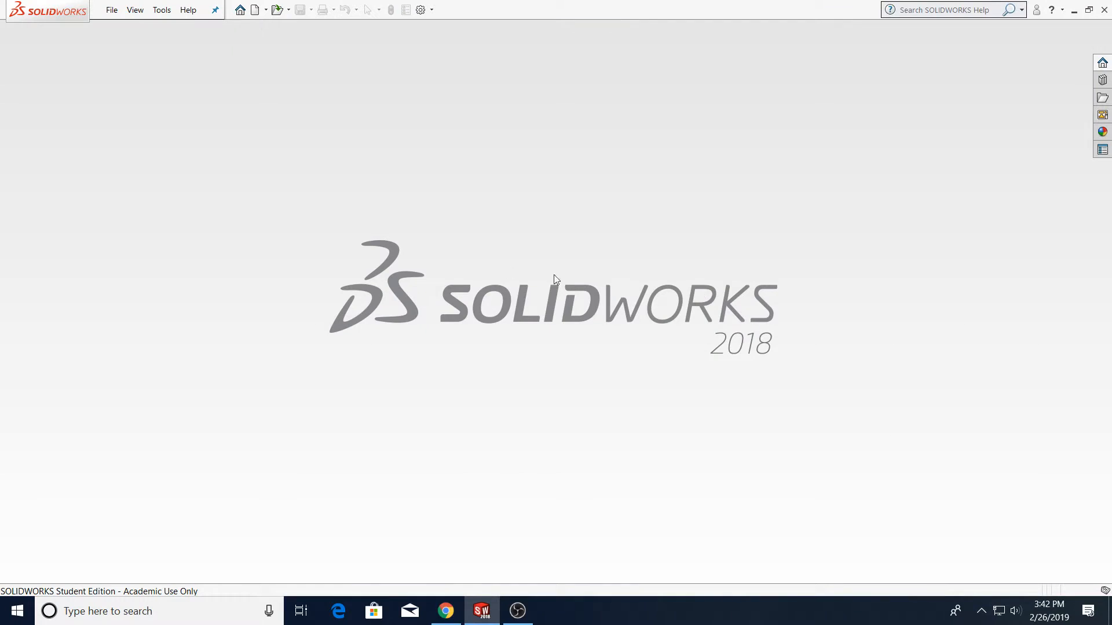
Open the system options and show the file locations for document templates
click(109, 8)
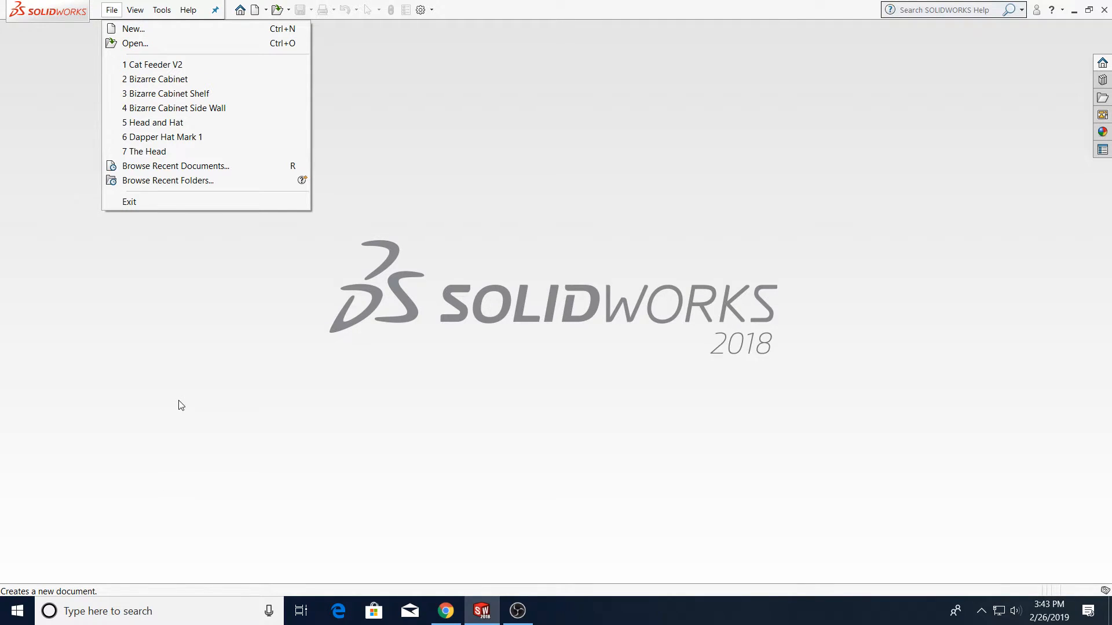
mouse_move(162, 10)
click(174, 152)
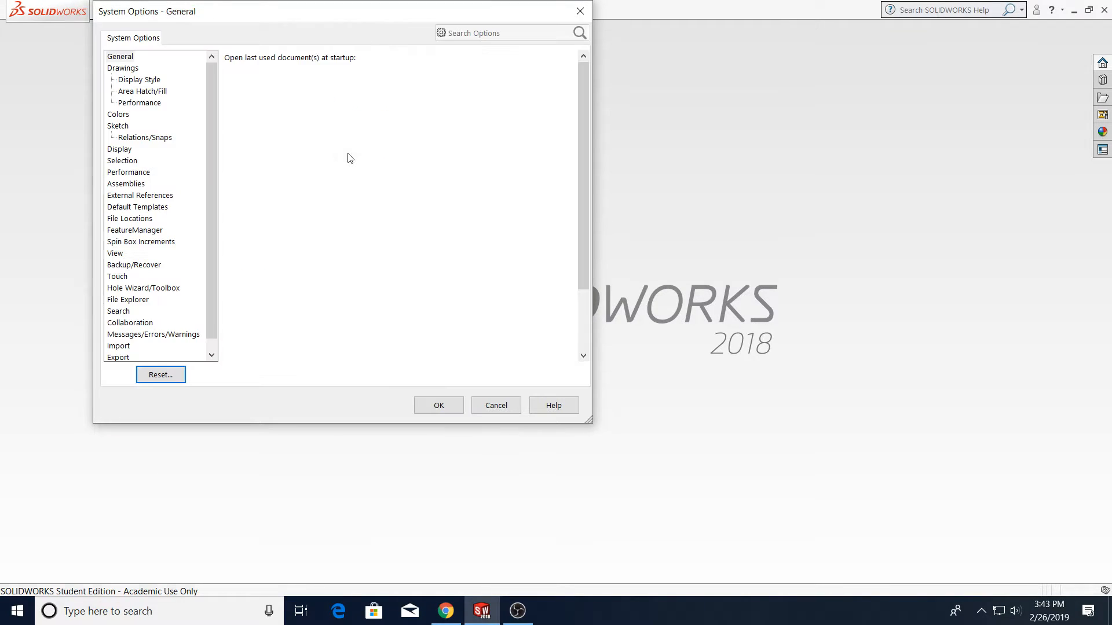
drag(206, 12, 365, 99)
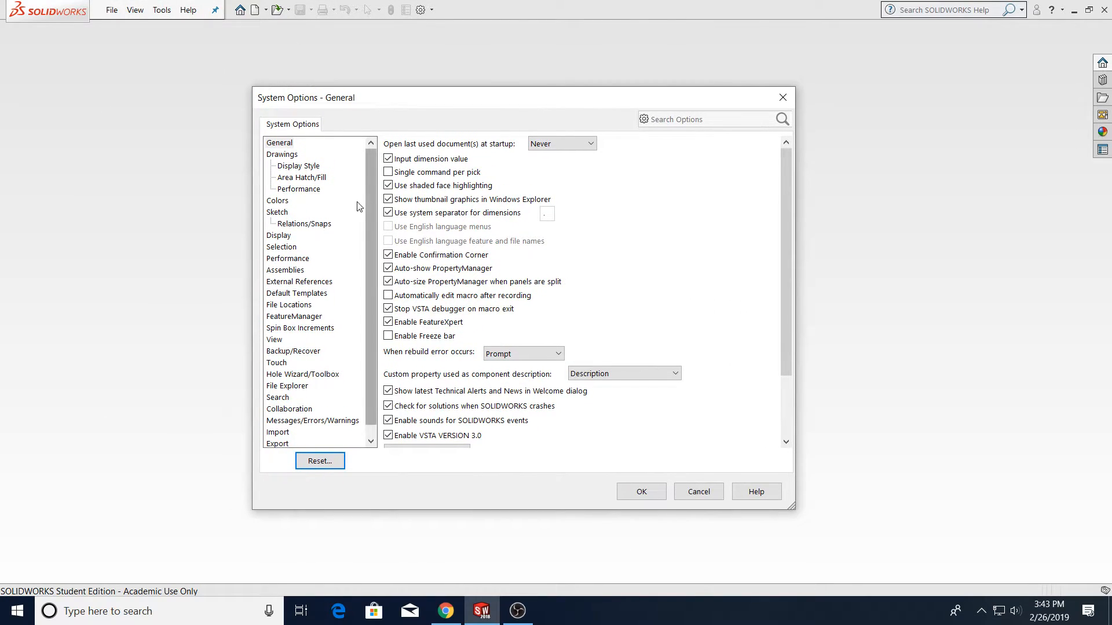
click(292, 305)
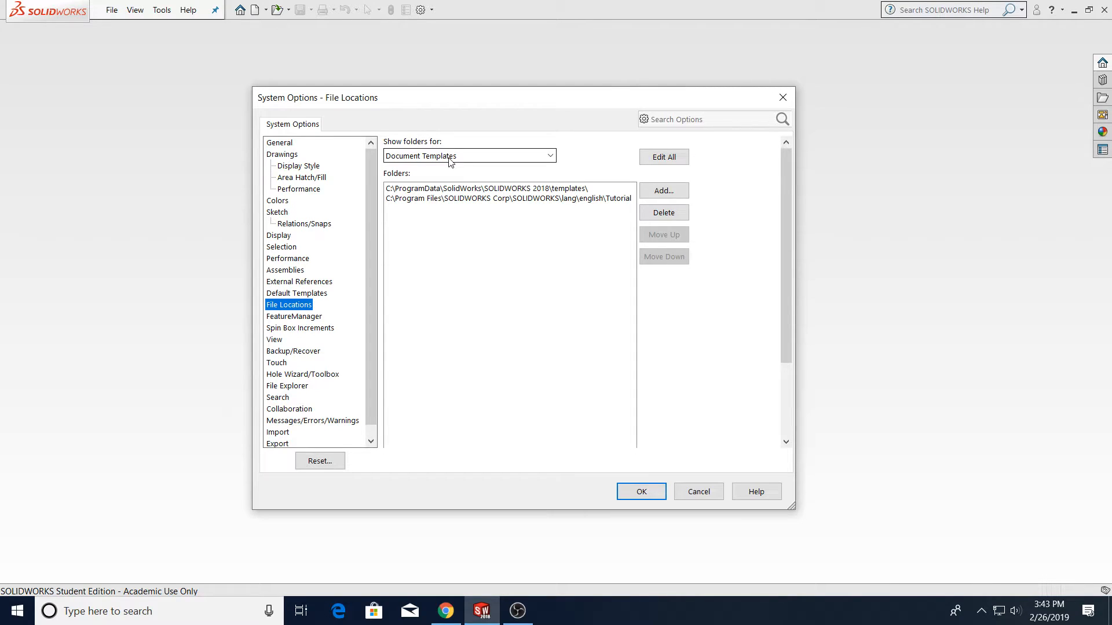
Switch to the browser and open the course's Solidworks Template Files module
key(alt+Tab)
click(317, 118)
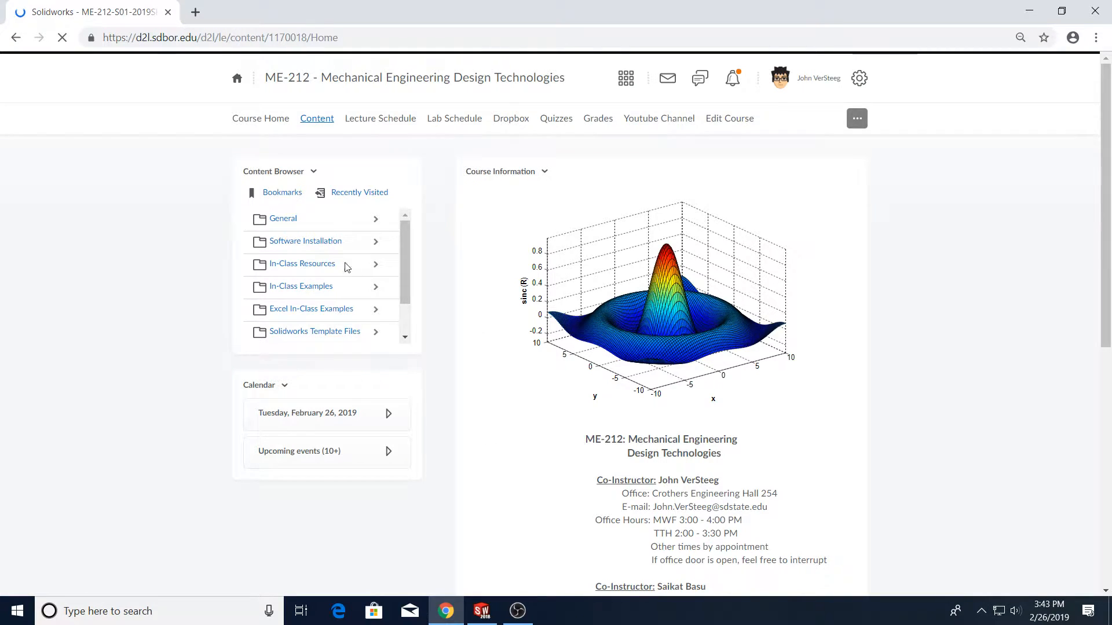
scroll(297, 434, down, 3)
click(308, 332)
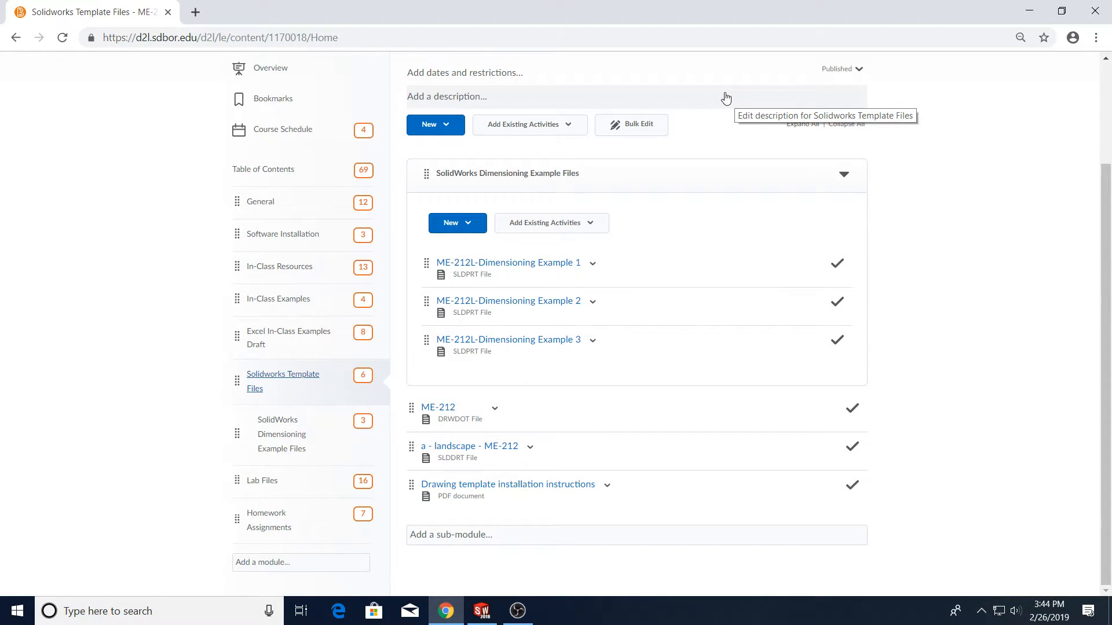
Download the ME-212 drawing template and the a - landscape - ME-212 sheet format files
click(494, 411)
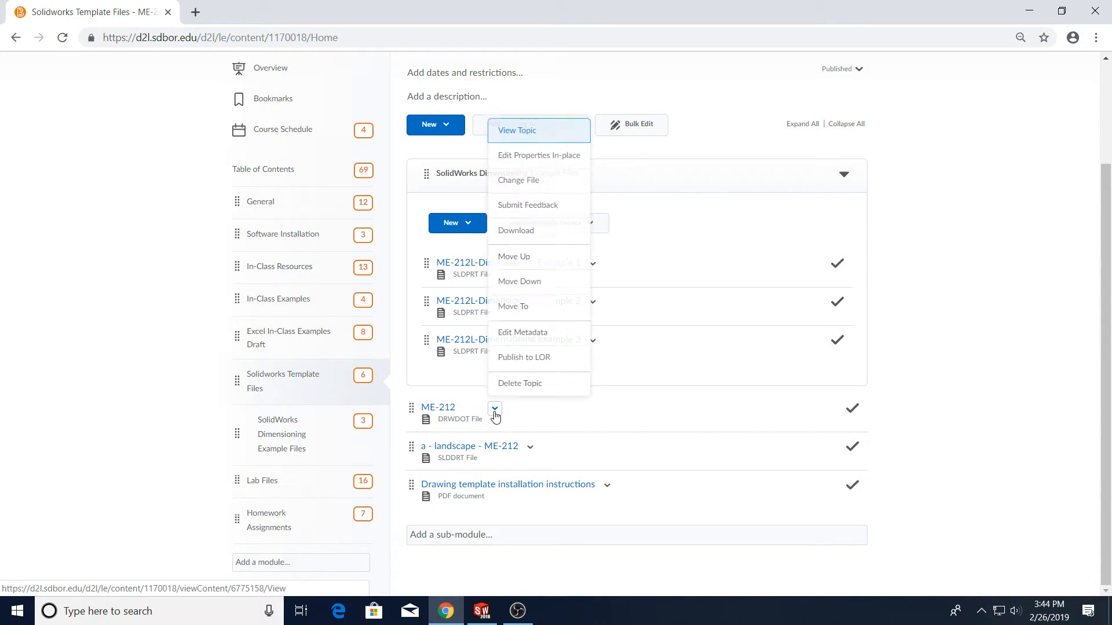
click(538, 231)
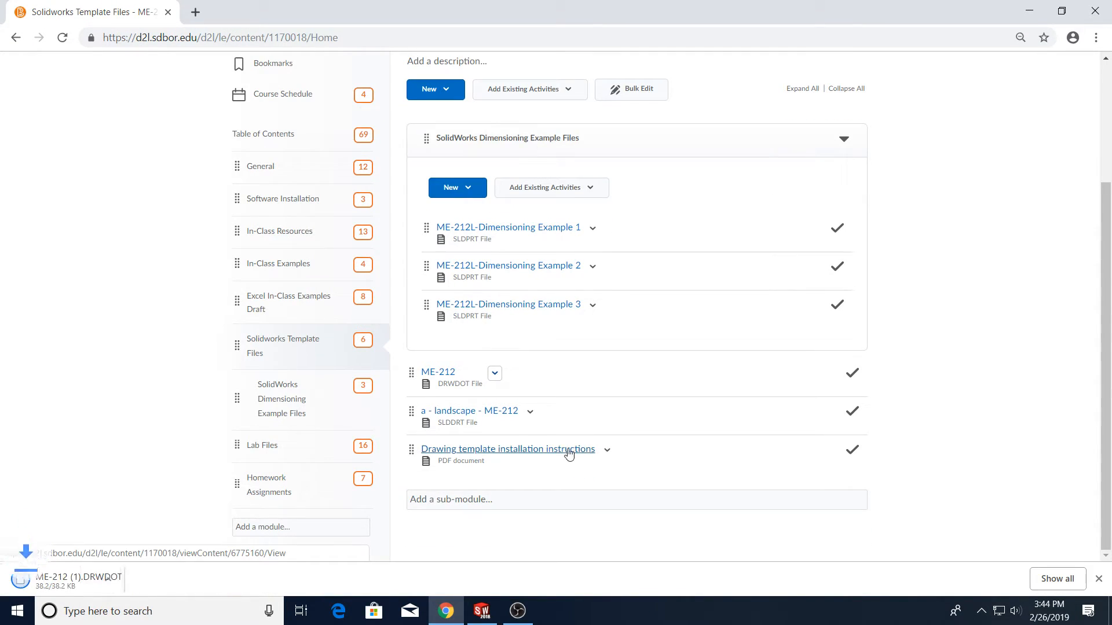
click(531, 413)
click(585, 237)
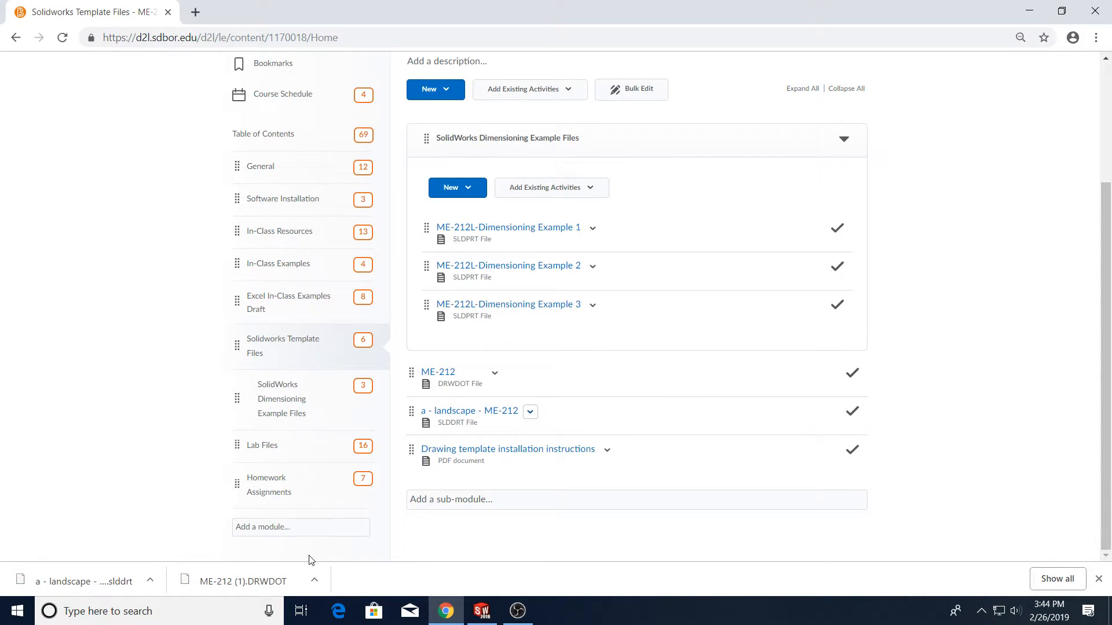
Return to SOLIDWORKS and select the C:\ProgramData\SolidWorks\SOLIDWORKS 2018\templates\ folder path
click(482, 611)
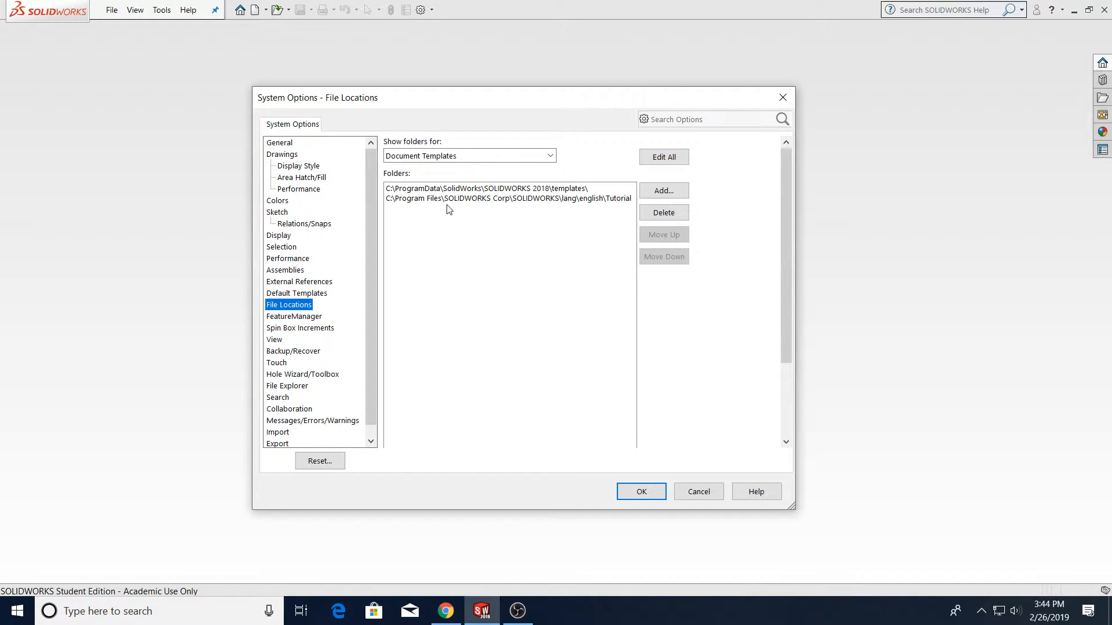
click(439, 190)
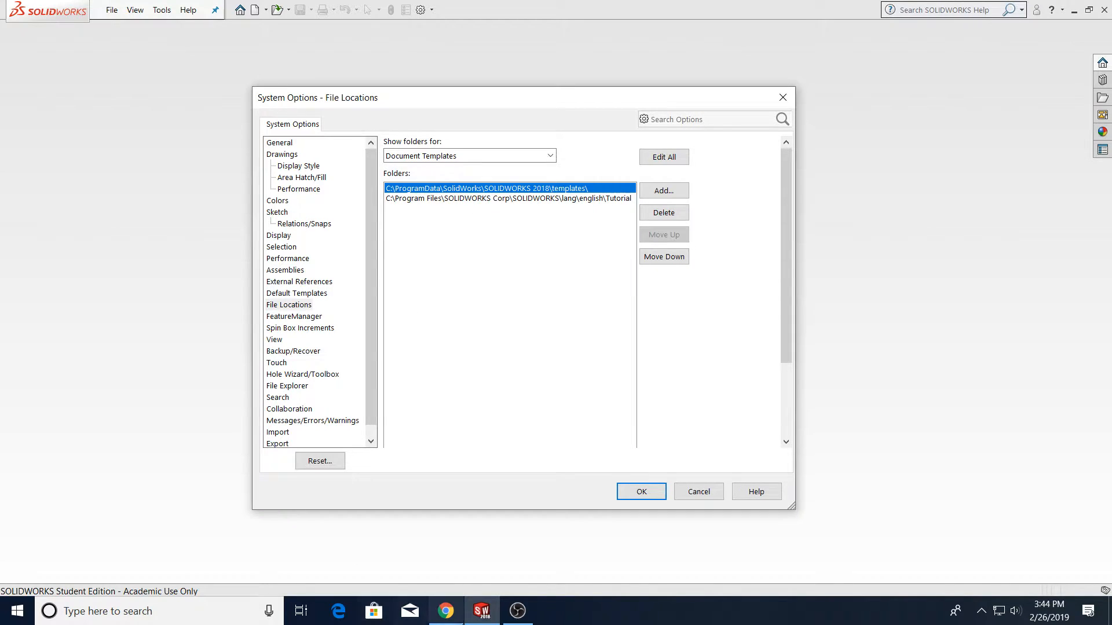
Open File Explorer and browse to Local Disk (C:)
click(7, 619)
right_click(7, 622)
click(52, 507)
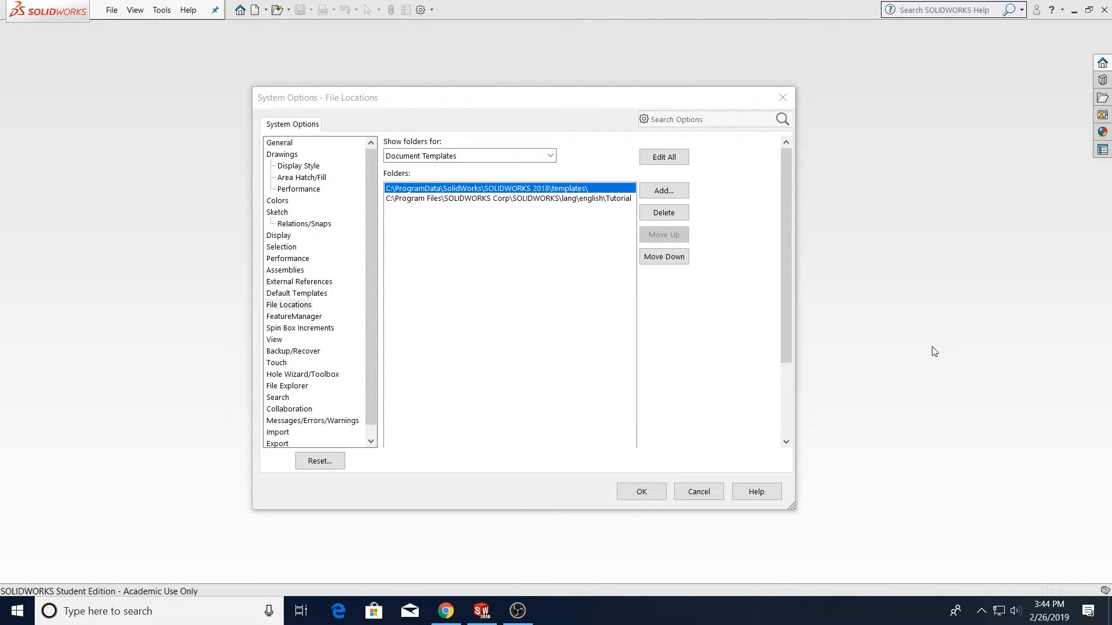
drag(685, 175, 847, 147)
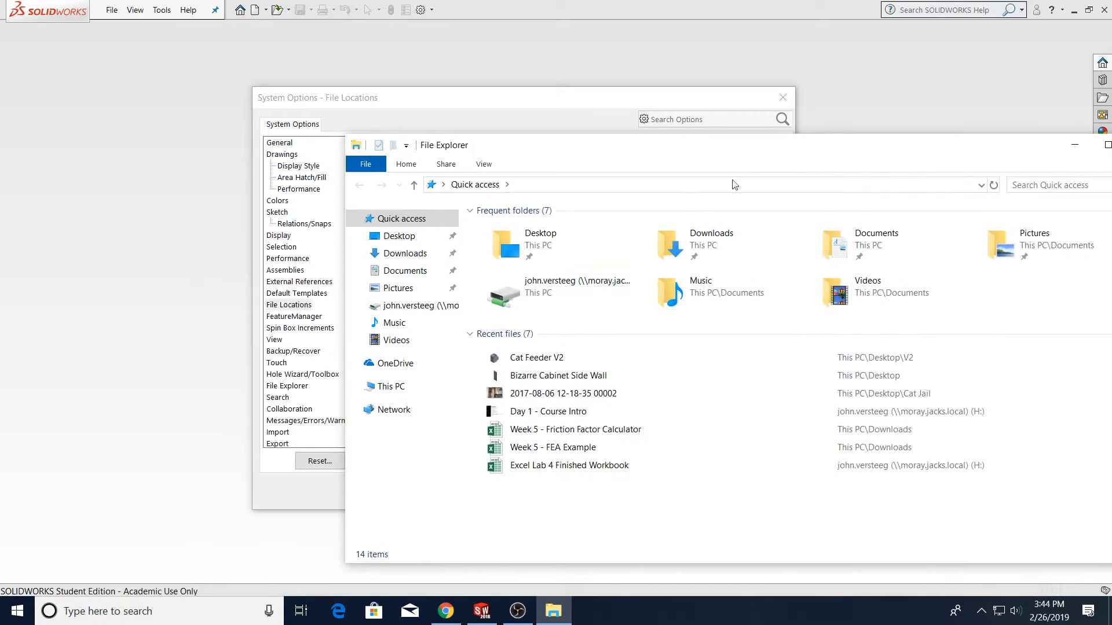
click(393, 387)
double_click(550, 379)
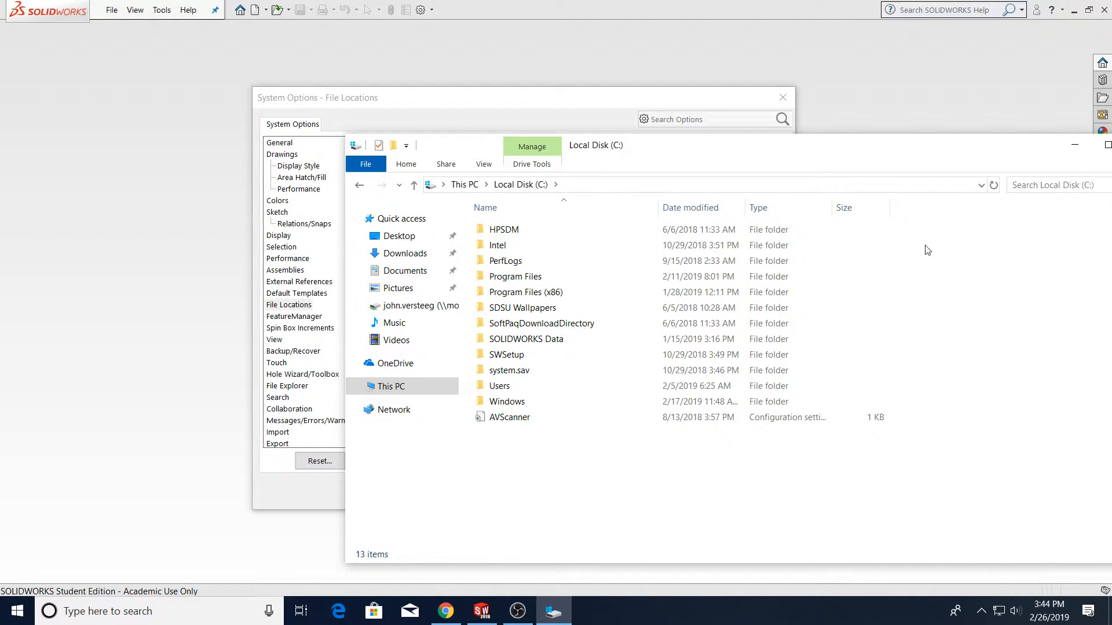
drag(707, 146, 714, 224)
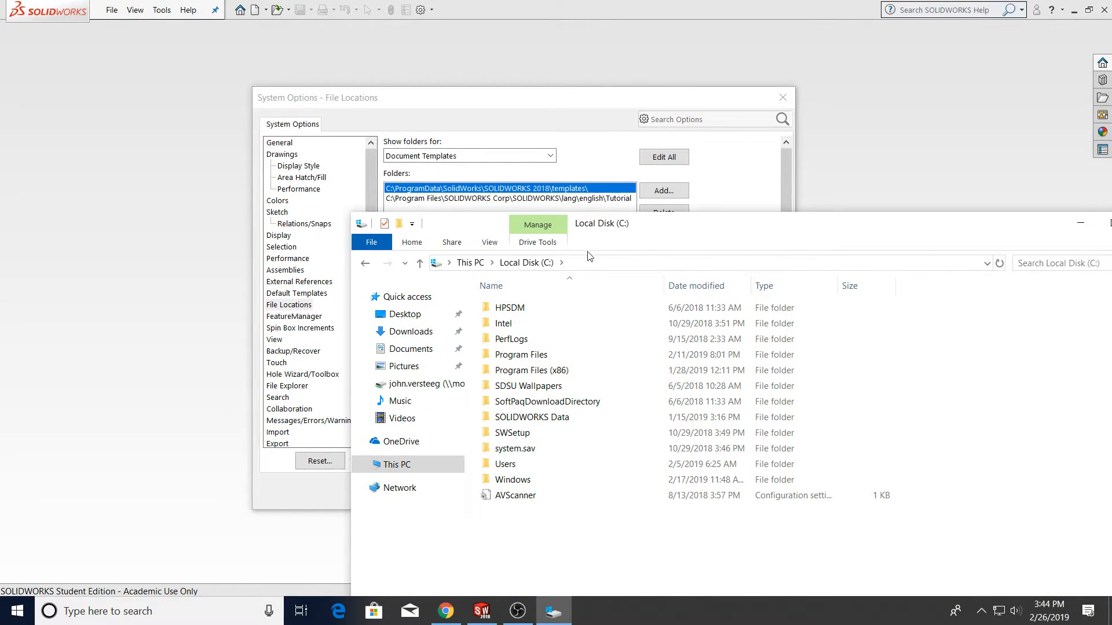
Turn on file name extensions in File Explorer's view settings
click(411, 242)
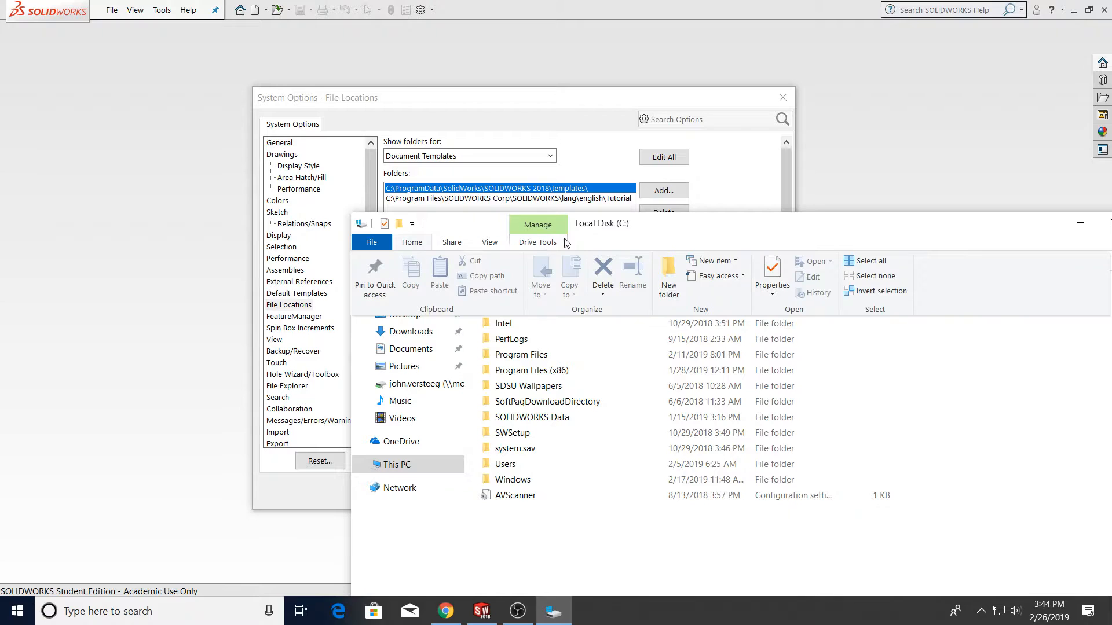
click(470, 244)
click(479, 243)
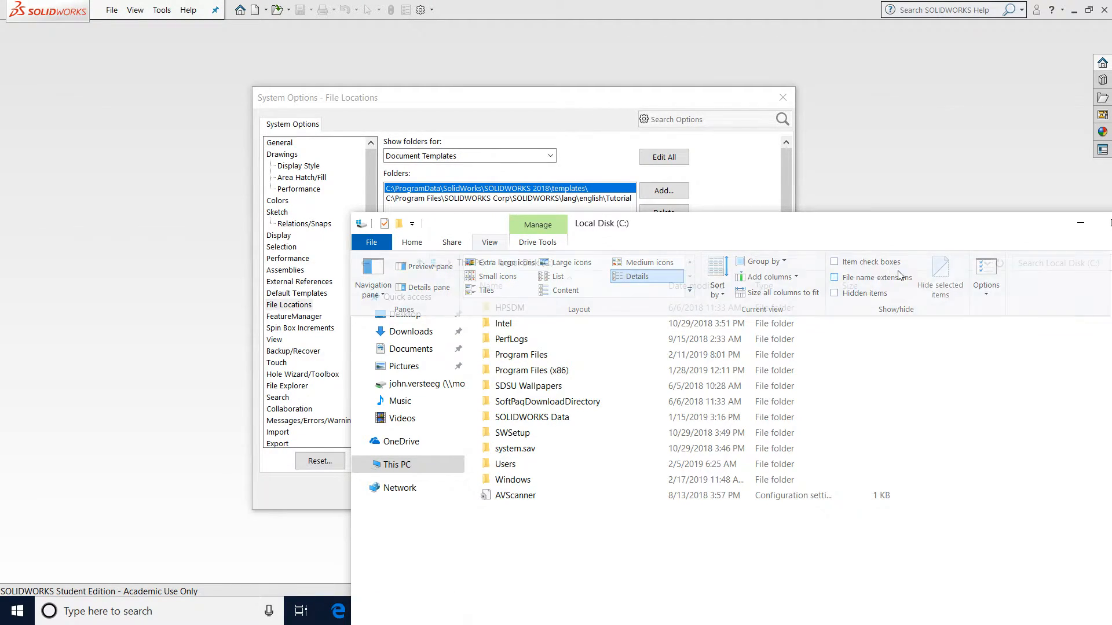
click(835, 278)
Set the folder options to show hidden files, folders, and drives and apply them
click(490, 243)
click(979, 267)
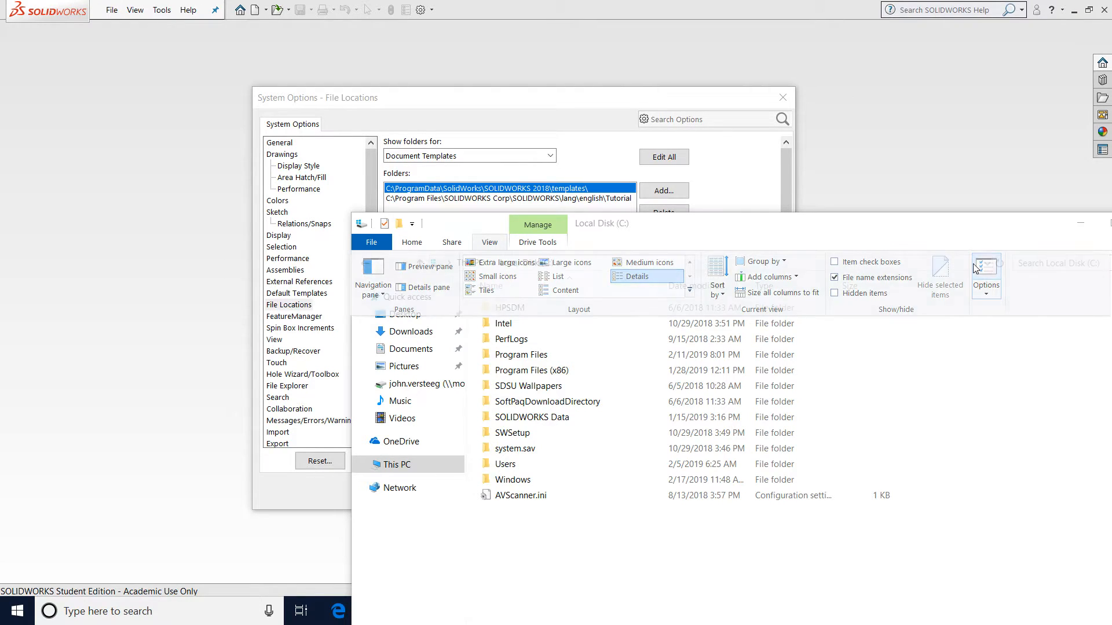
click(427, 286)
scroll(565, 457, down, 2)
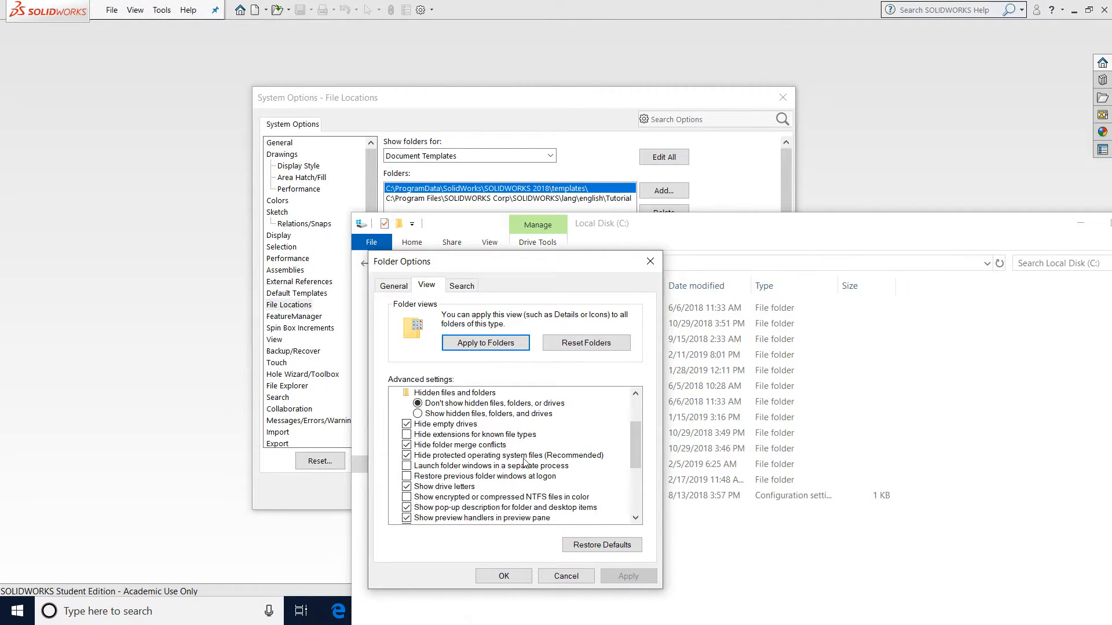
click(502, 413)
click(620, 576)
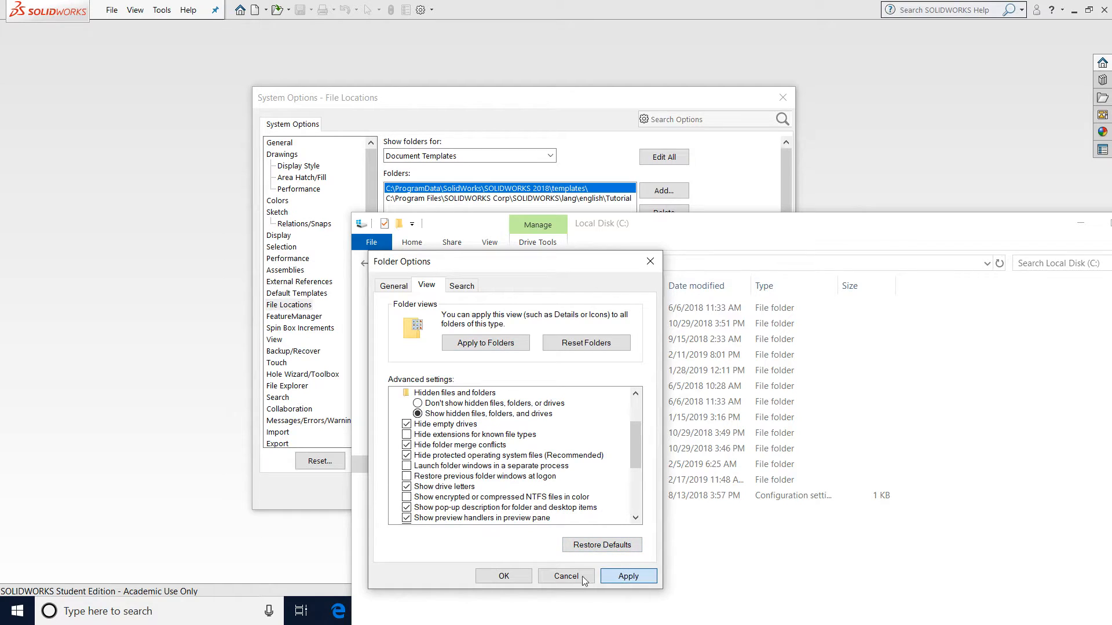
click(505, 576)
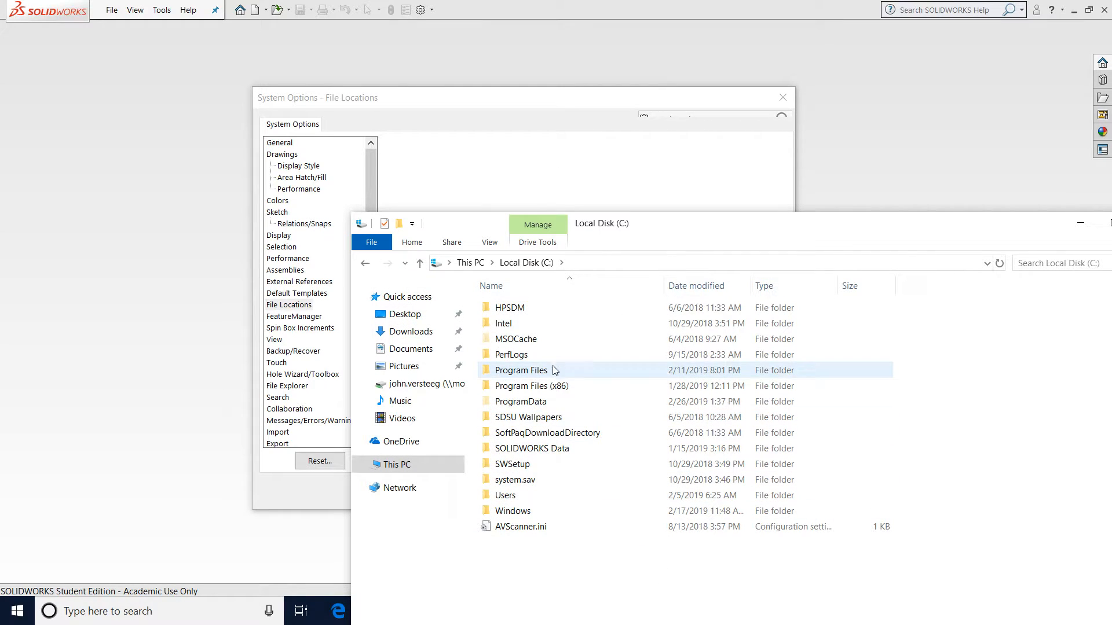
Open the hidden ProgramData folder on the C: drive
double_click(524, 402)
click(518, 263)
click(637, 267)
click(637, 267)
text(ProgramData)
key(Return)
drag(638, 221, 680, 232)
click(522, 116)
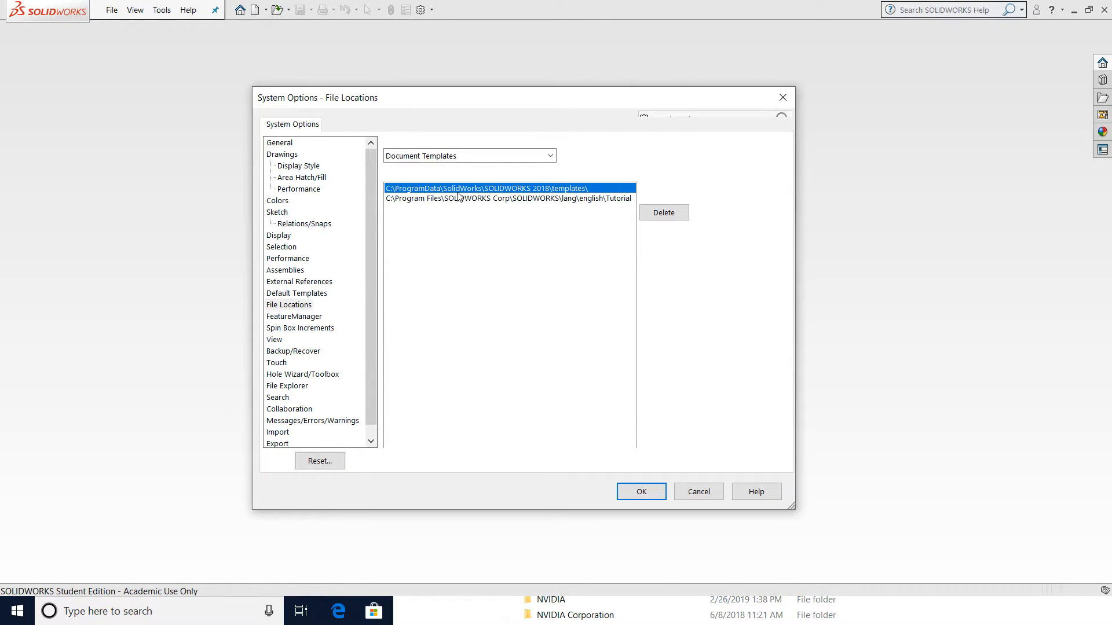
click(547, 226)
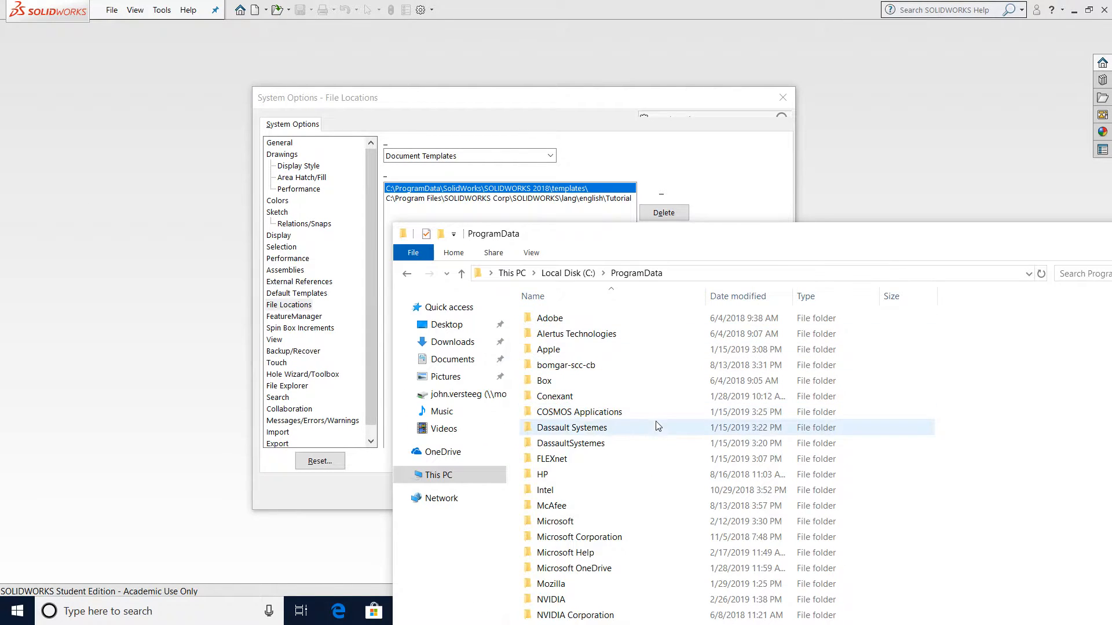
Open the SOLIDWORKS\SOLIDWORKS 2018\templates folder inside ProgramData to check the ME-212 template files
drag(698, 240, 651, 55)
scroll(570, 442, down, 1)
scroll(571, 443, down, 5)
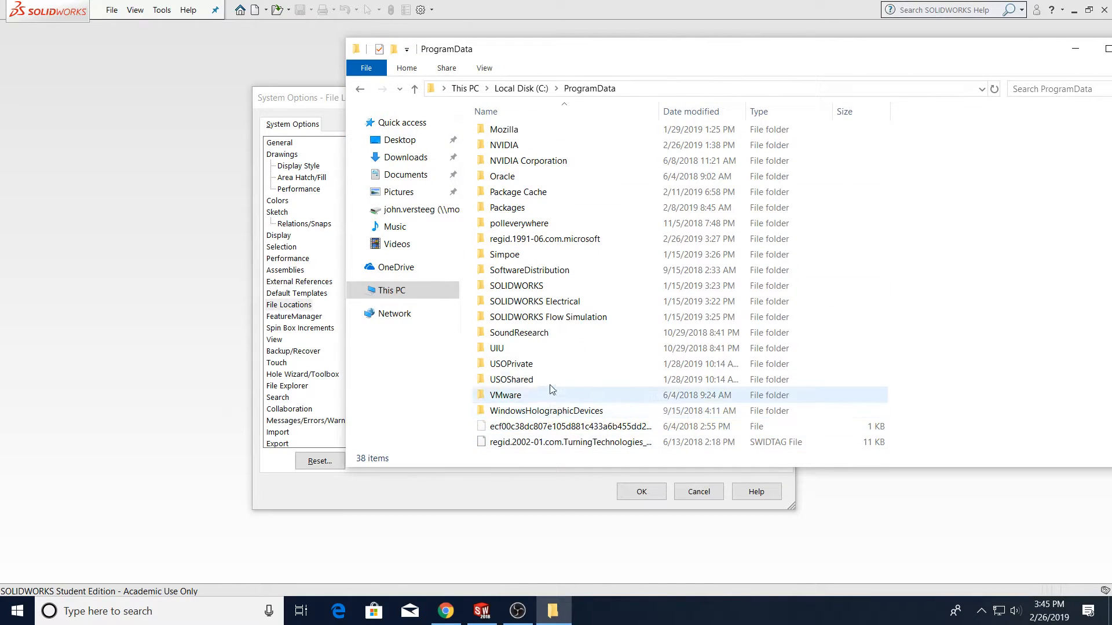
double_click(532, 286)
key(alt+Tab)
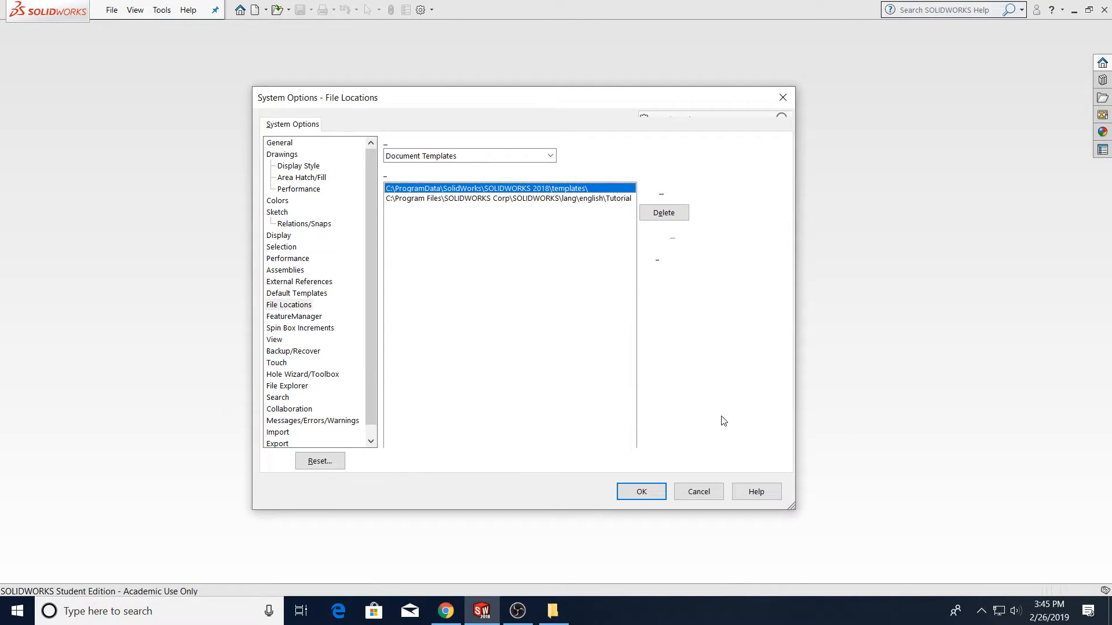
key(alt+Tab)
click(549, 149)
double_click(549, 150)
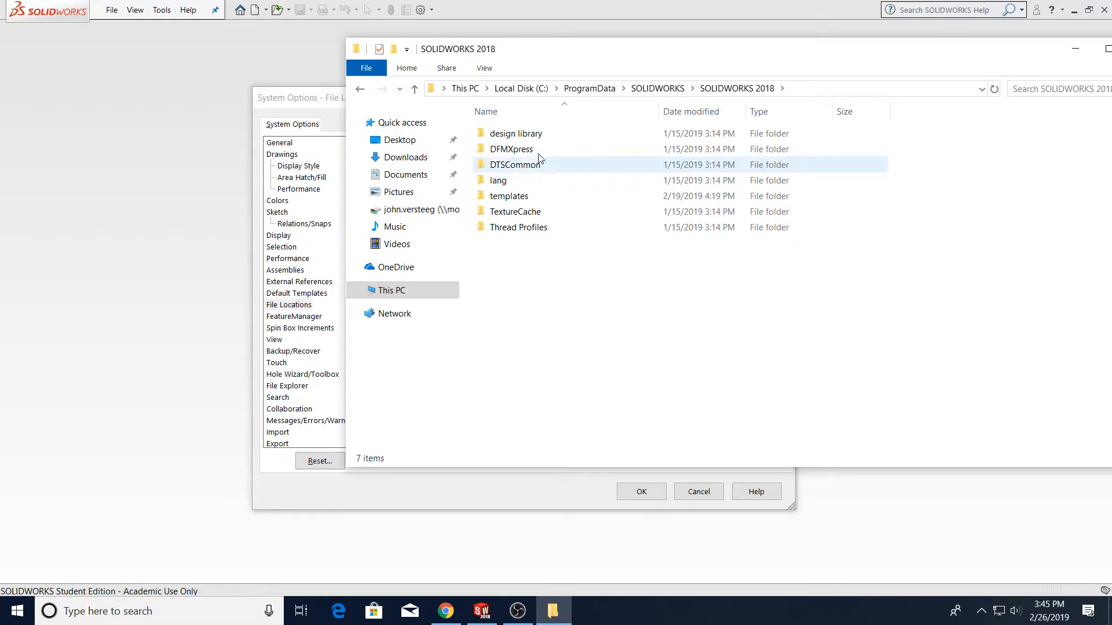
double_click(524, 196)
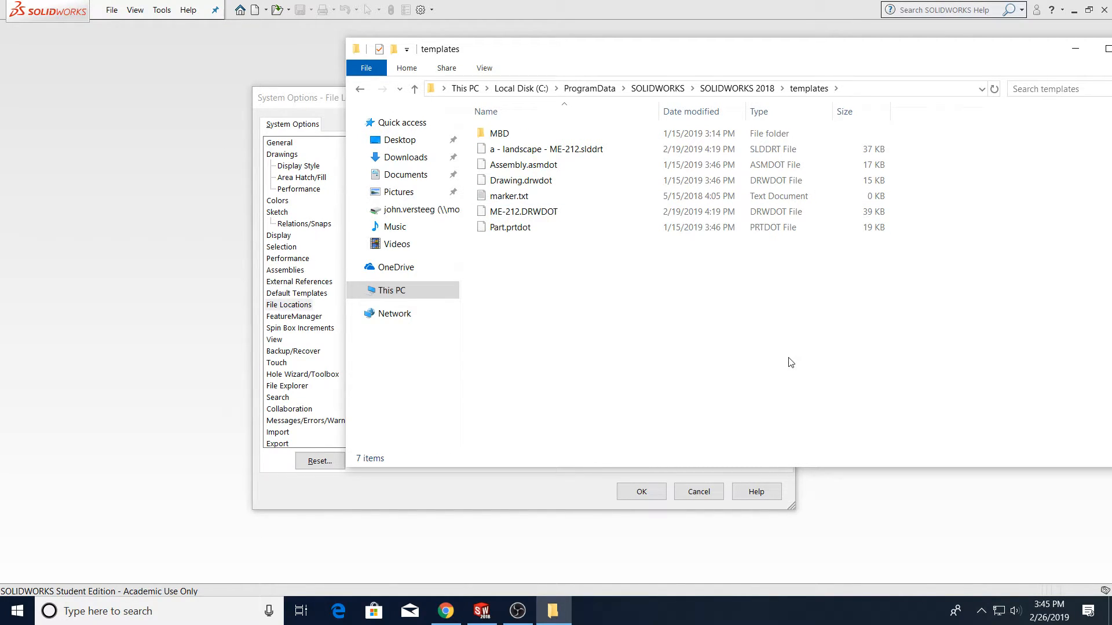
drag(946, 48, 732, 91)
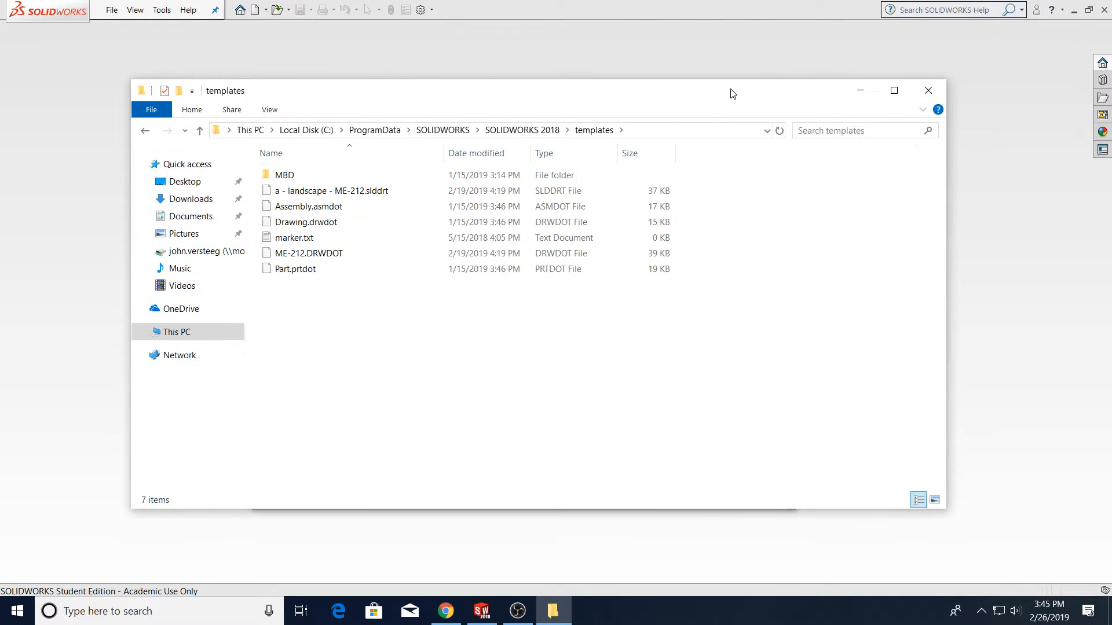
Close the file window and cancel the system options dialog
click(928, 92)
click(698, 491)
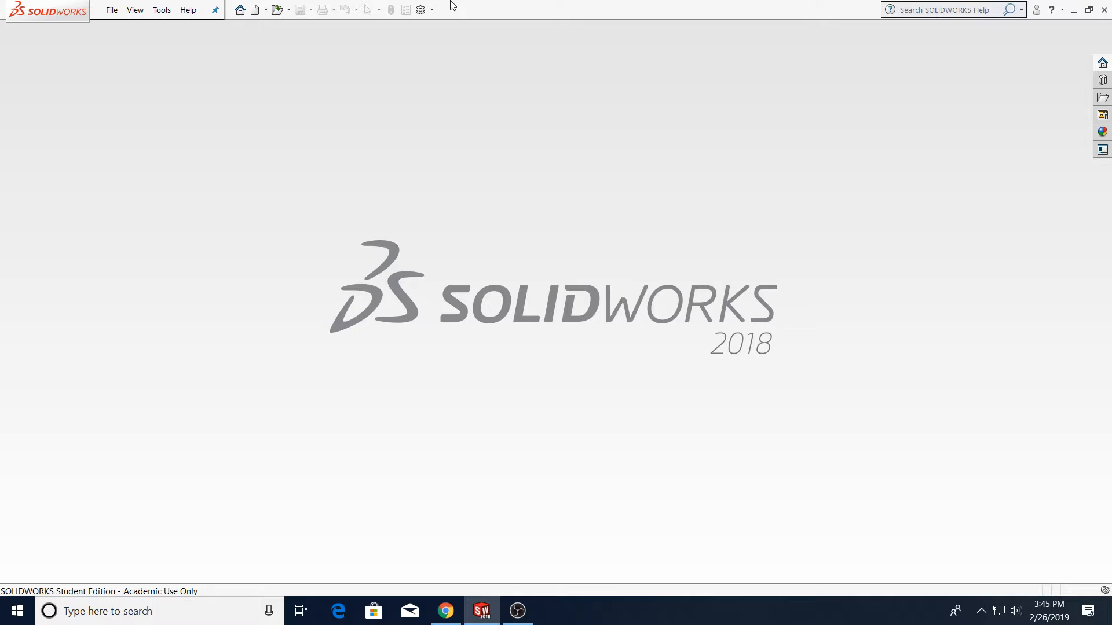
Create a new document from the ME-212 drawing template in the advanced template list
click(255, 11)
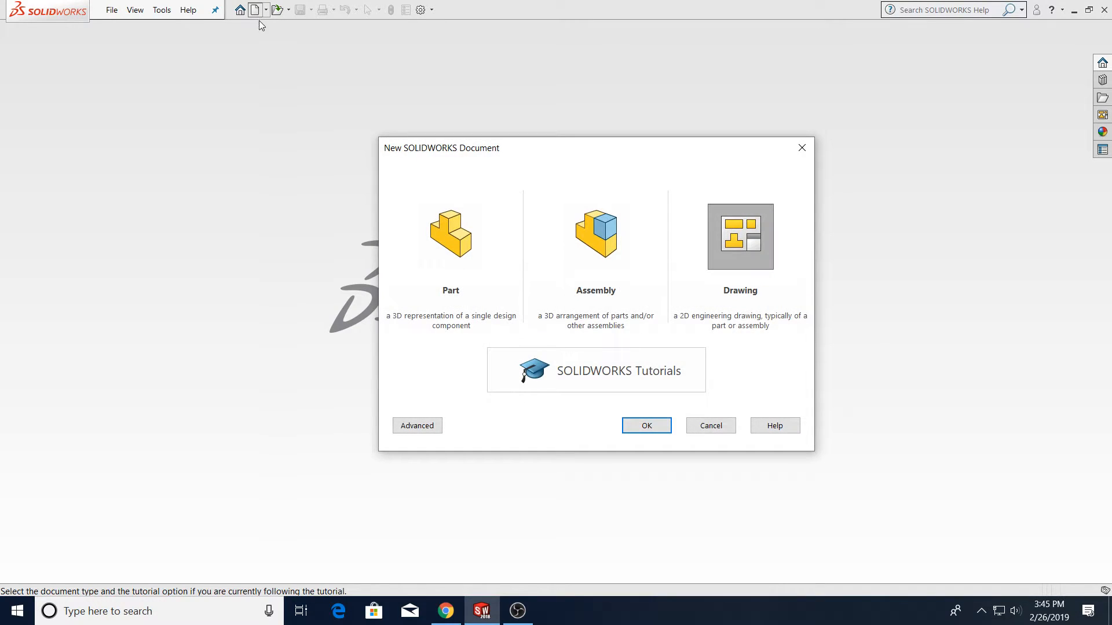
click(415, 427)
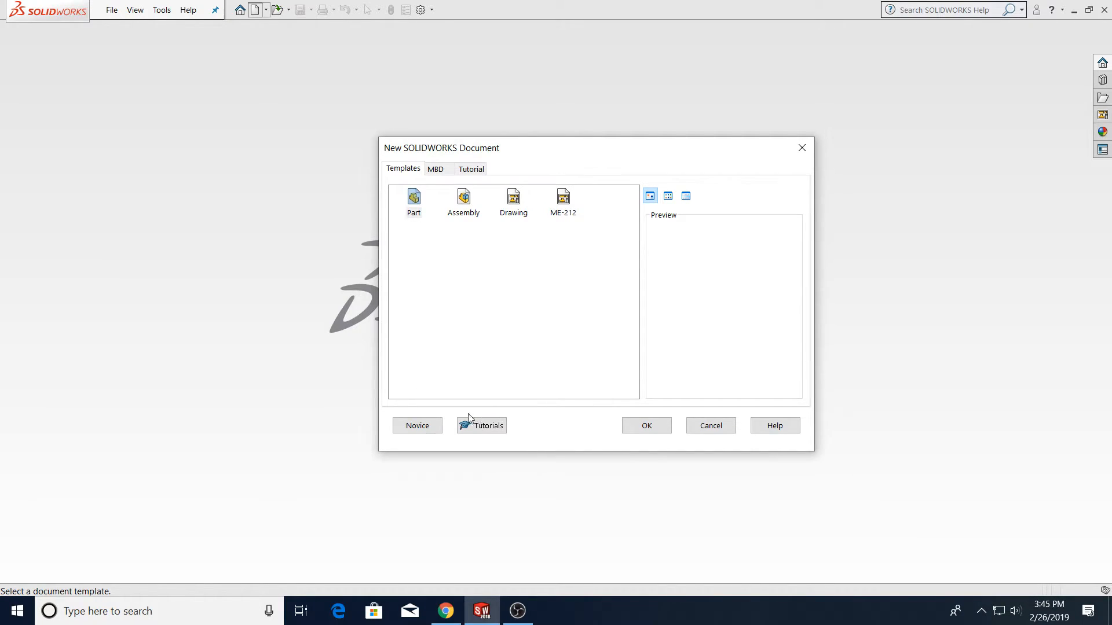
click(509, 285)
click(562, 200)
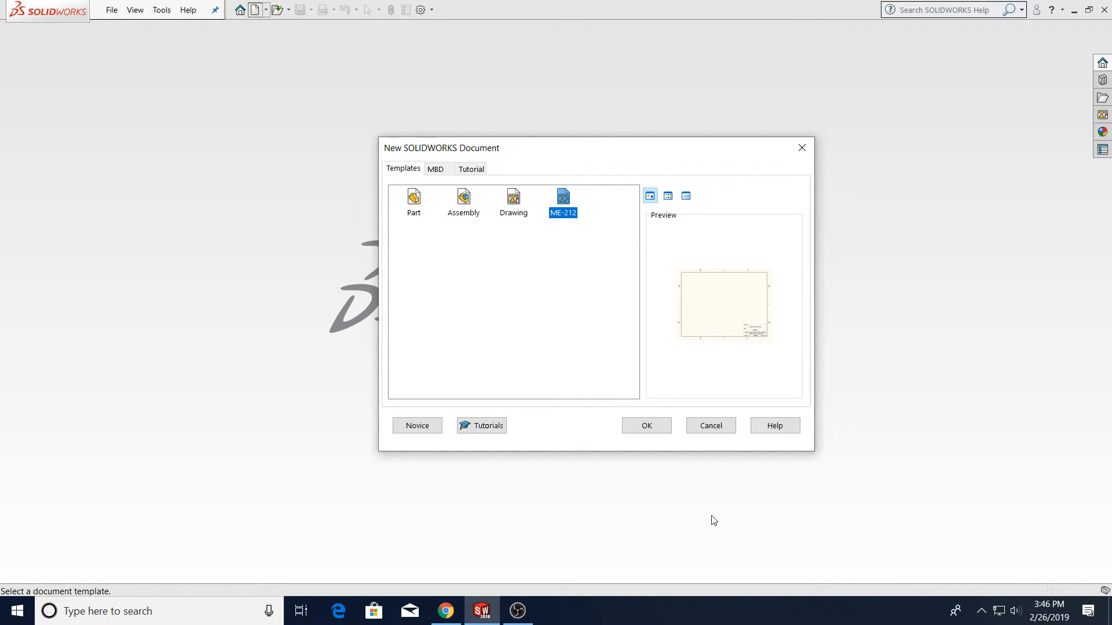
click(646, 425)
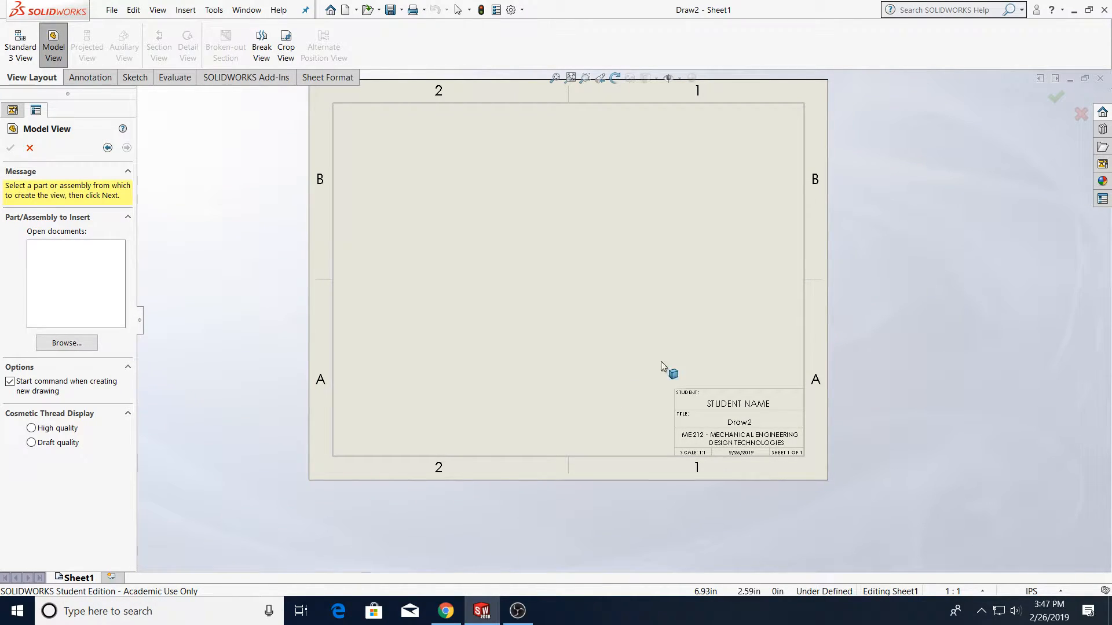
Browse for Fin.SLDPRT in the Desktop's Rocket, Too folder and open it for the model view
scroll(764, 432, down, 5)
scroll(711, 381, down, 2)
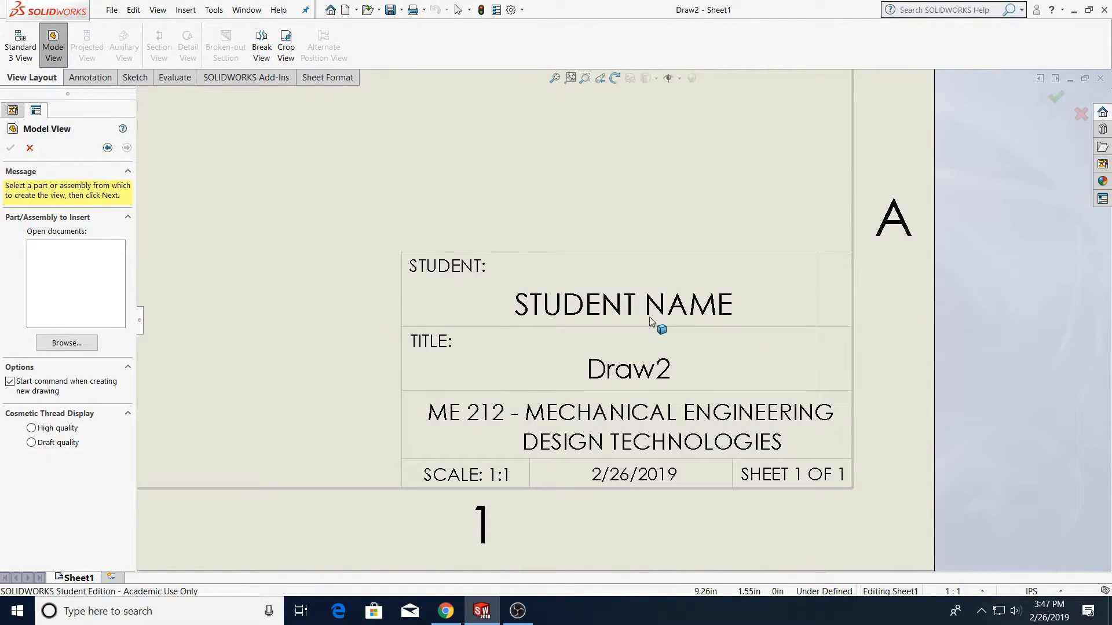
scroll(649, 320, up, 1)
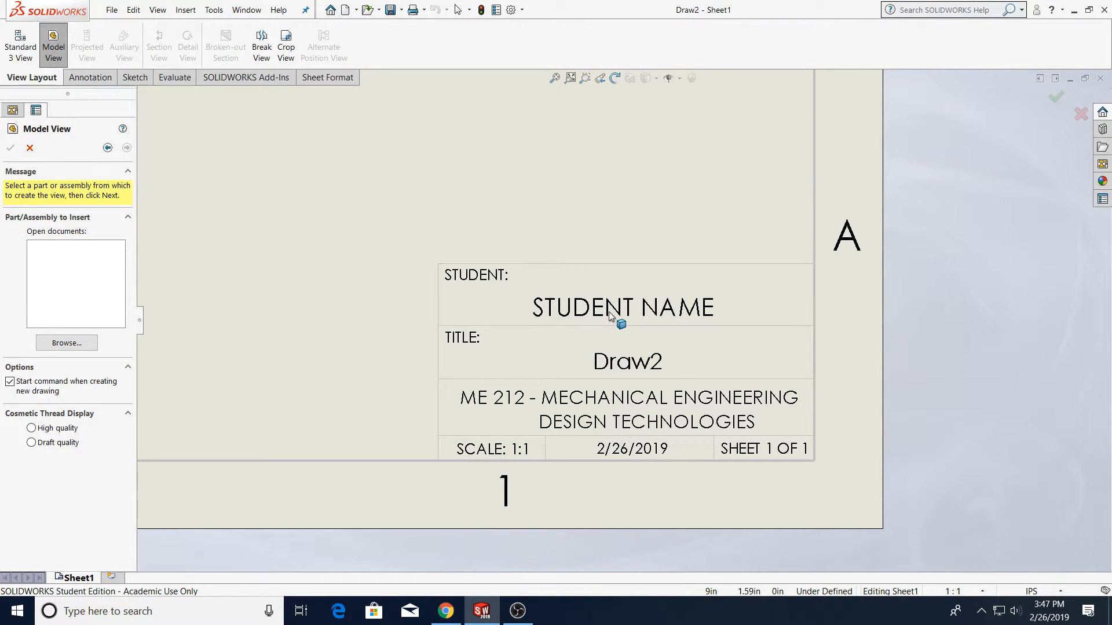
scroll(610, 311, up, 6)
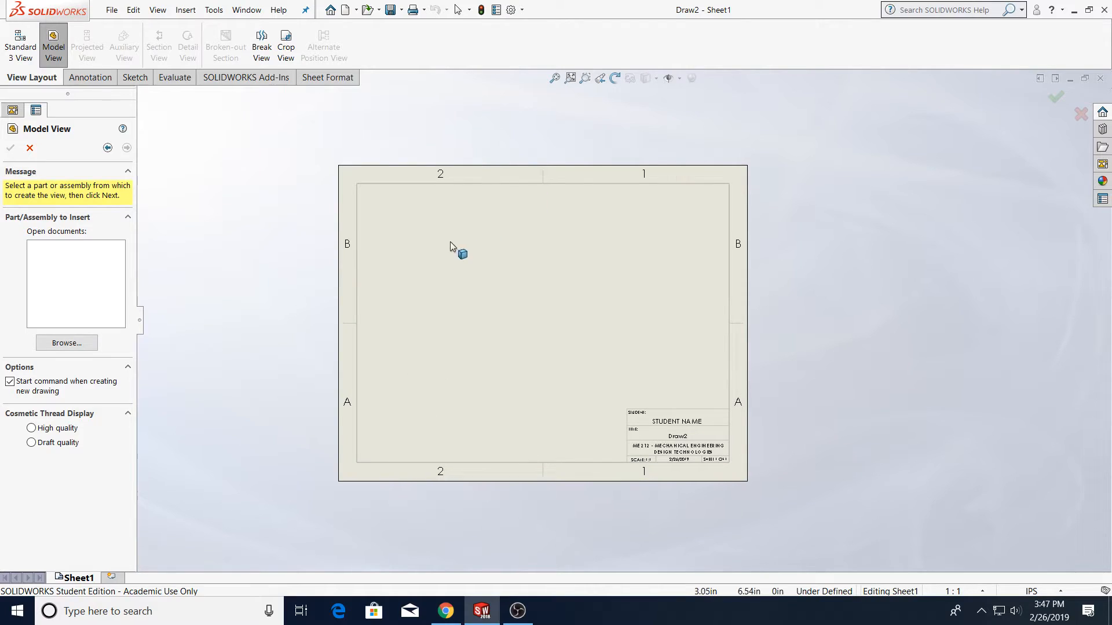
scroll(410, 344, down, 1)
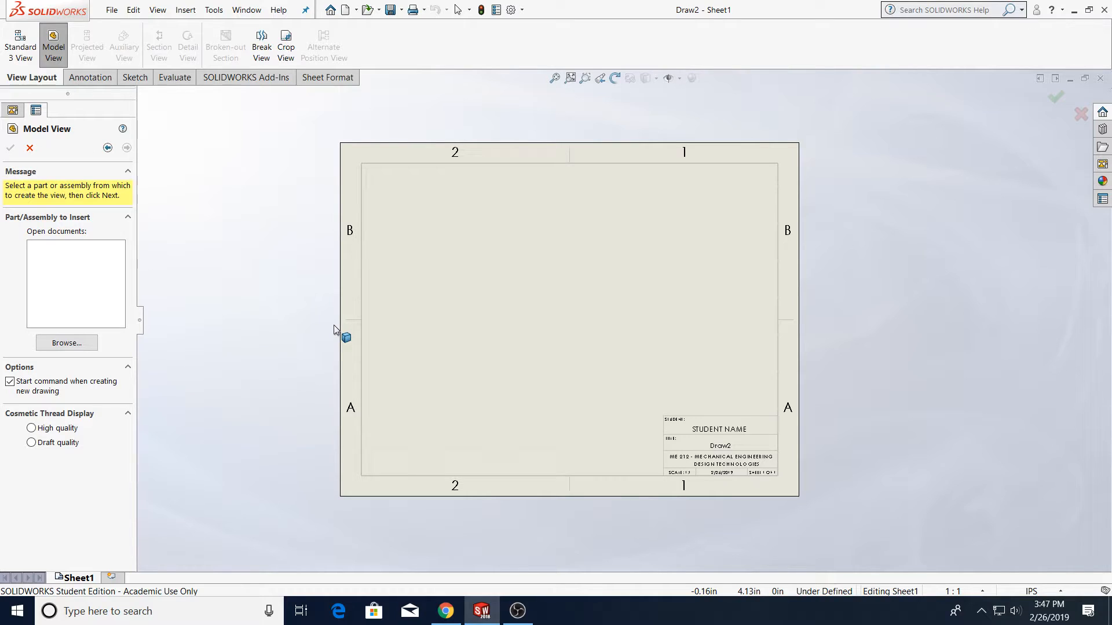
click(91, 344)
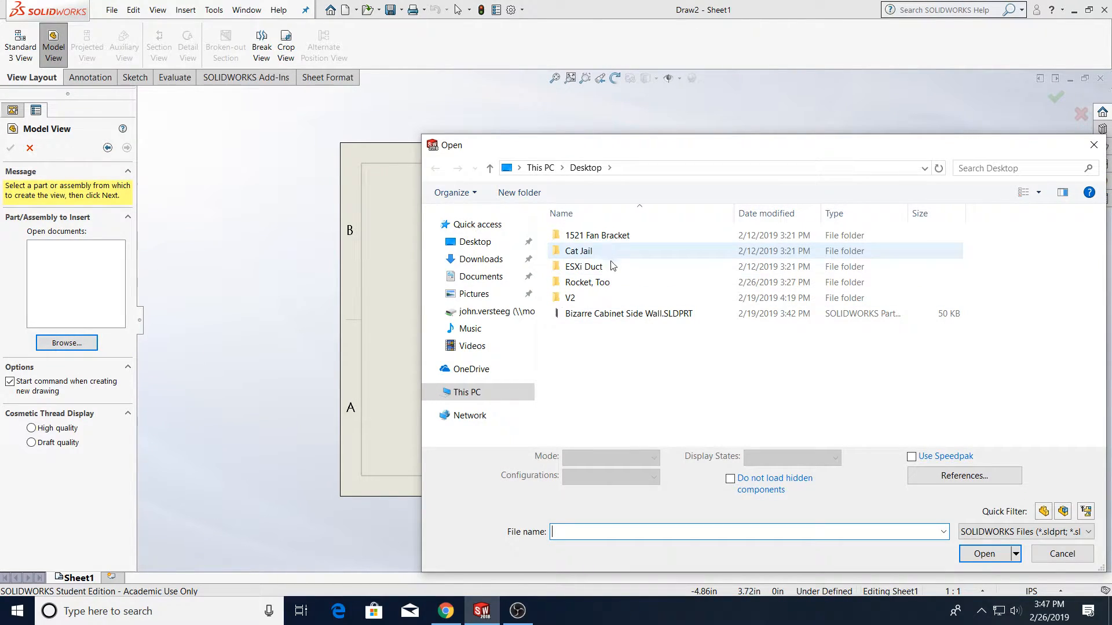
double_click(602, 282)
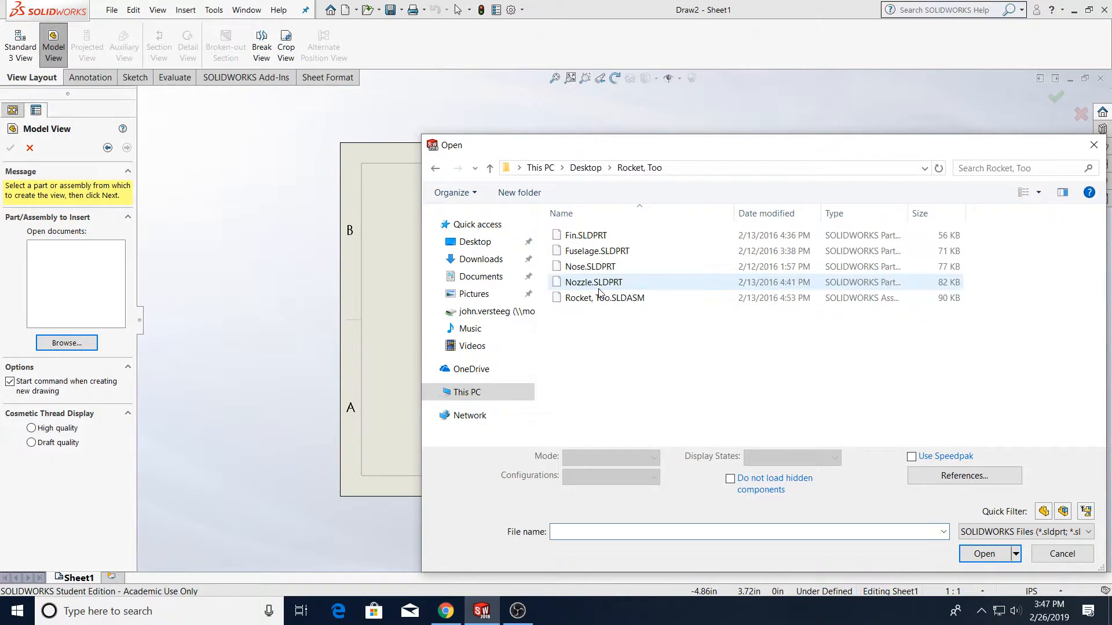
click(609, 239)
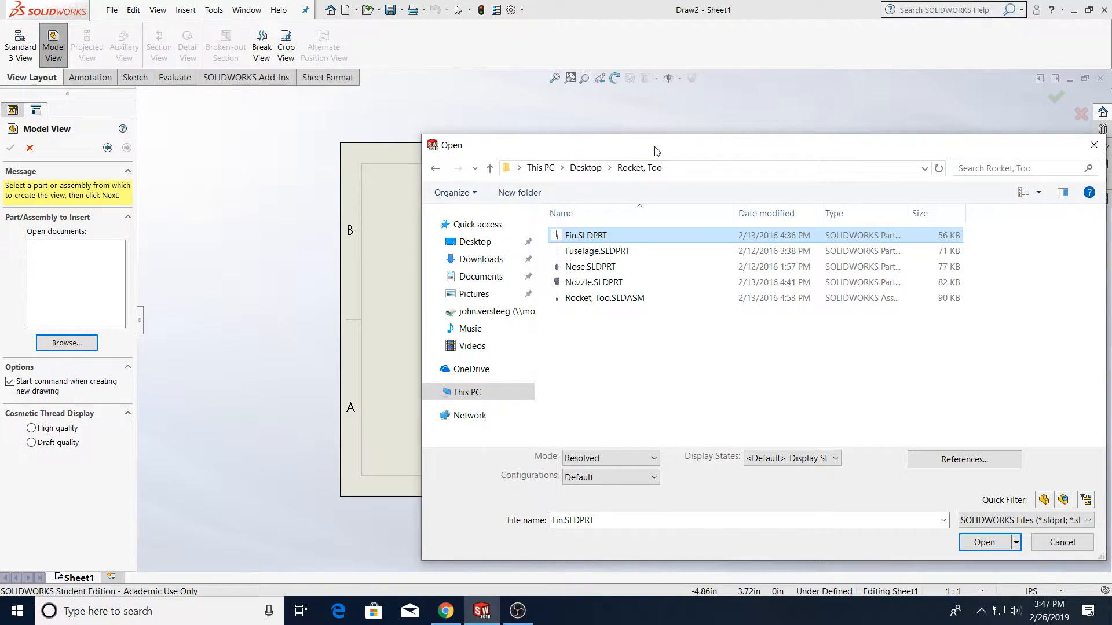
drag(655, 149, 509, 116)
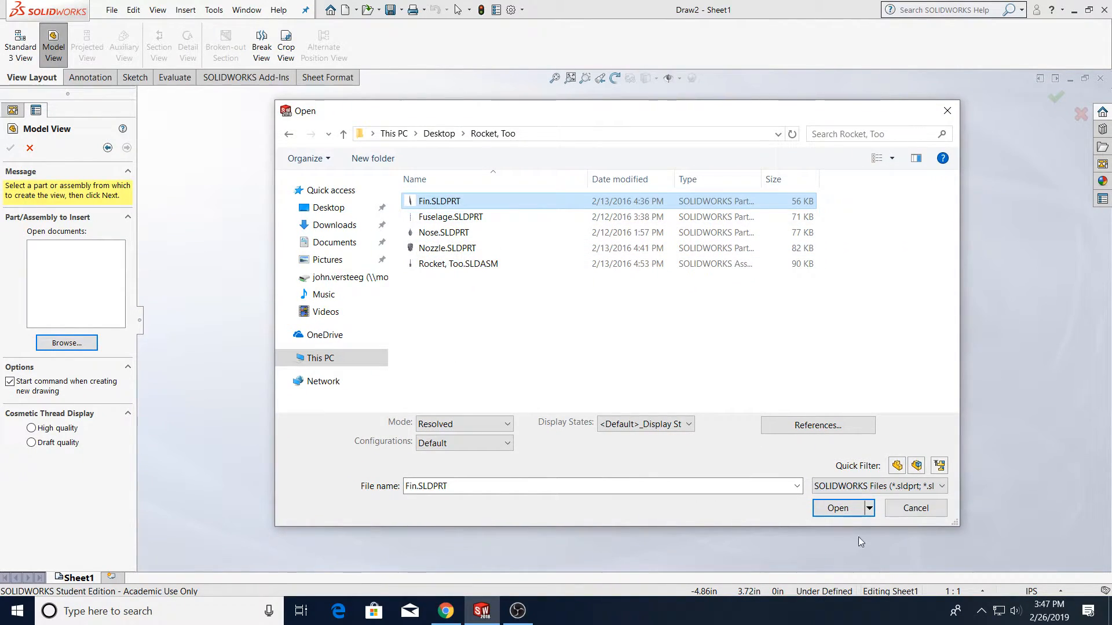
click(847, 510)
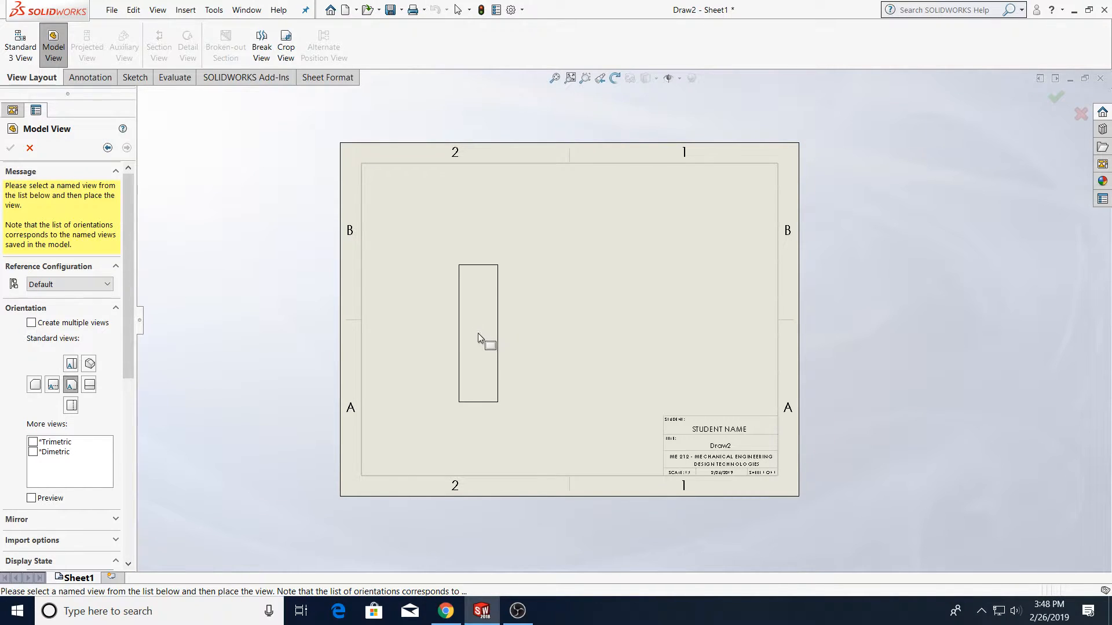
Place the fin's main view on the sheet, project top, right and isometric views from it, and finish
click(489, 352)
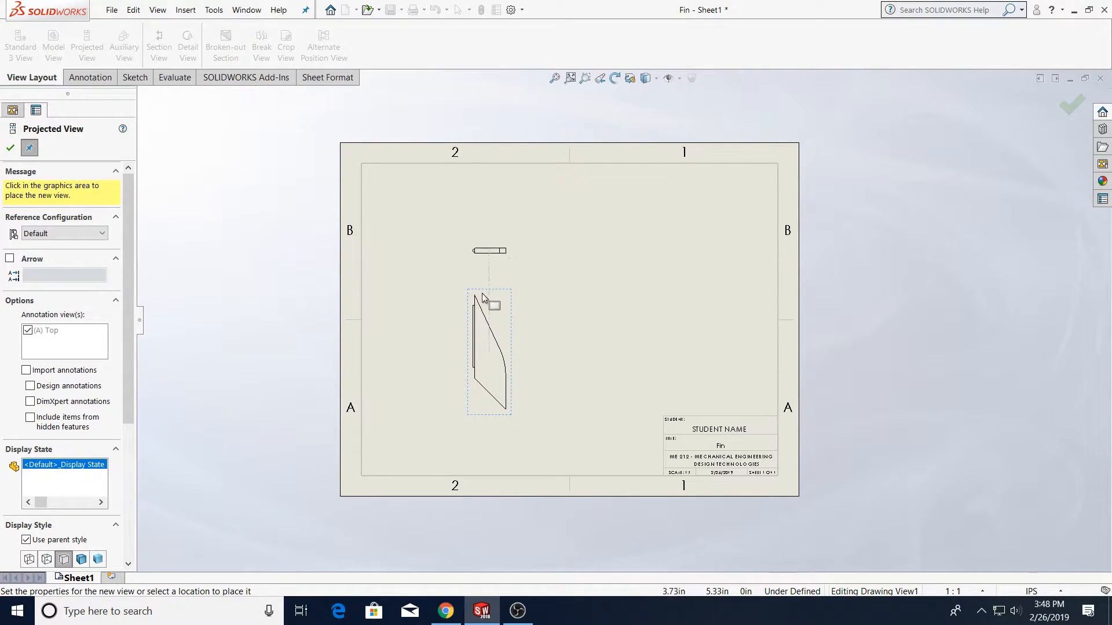
click(475, 227)
click(599, 360)
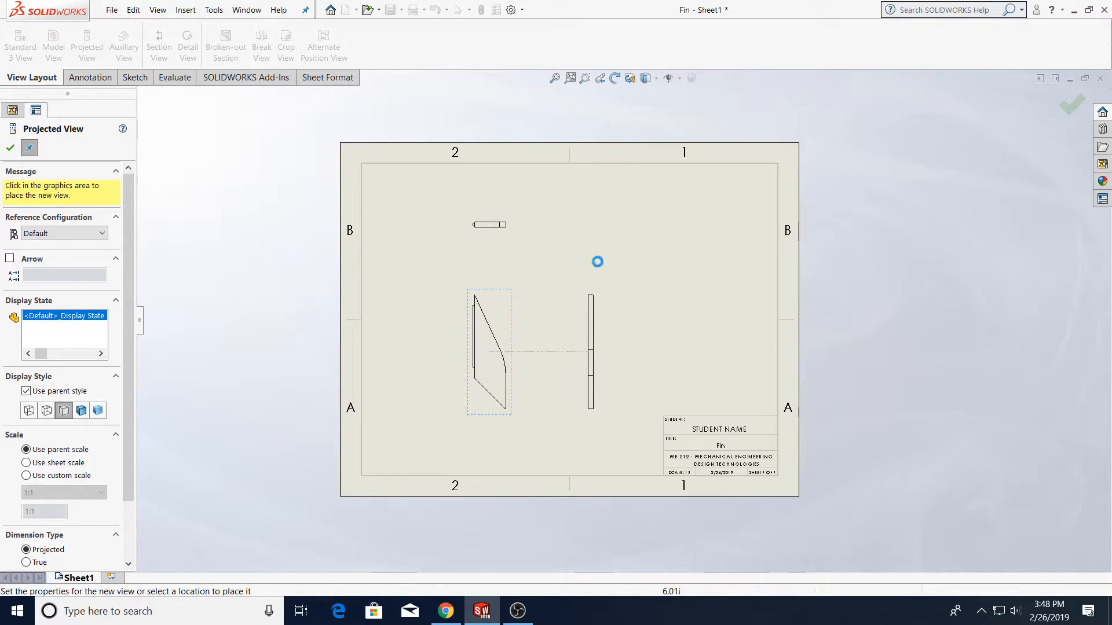
click(600, 237)
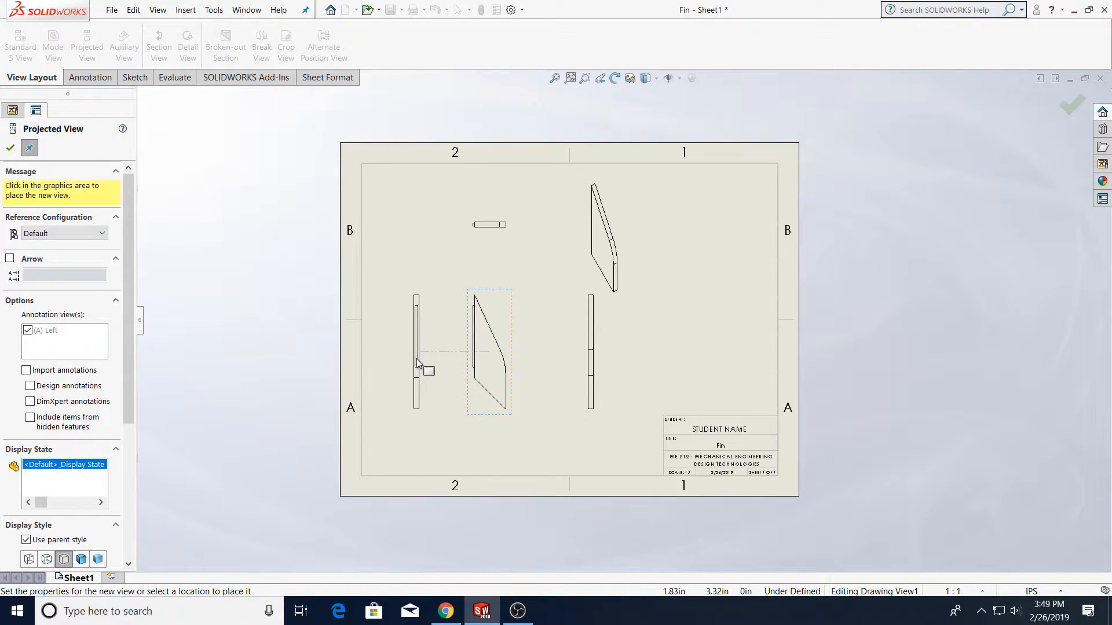
click(1071, 106)
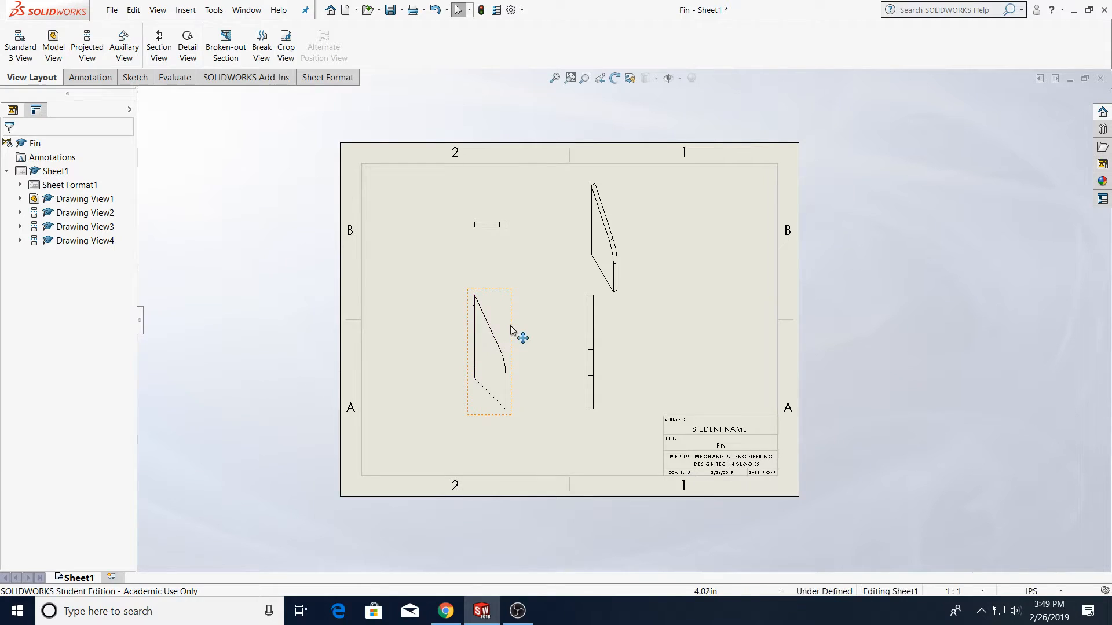
Rearrange the drawing views on the sheet, moving the main view lower and the isometric view slightly inward
drag(517, 328, 492, 362)
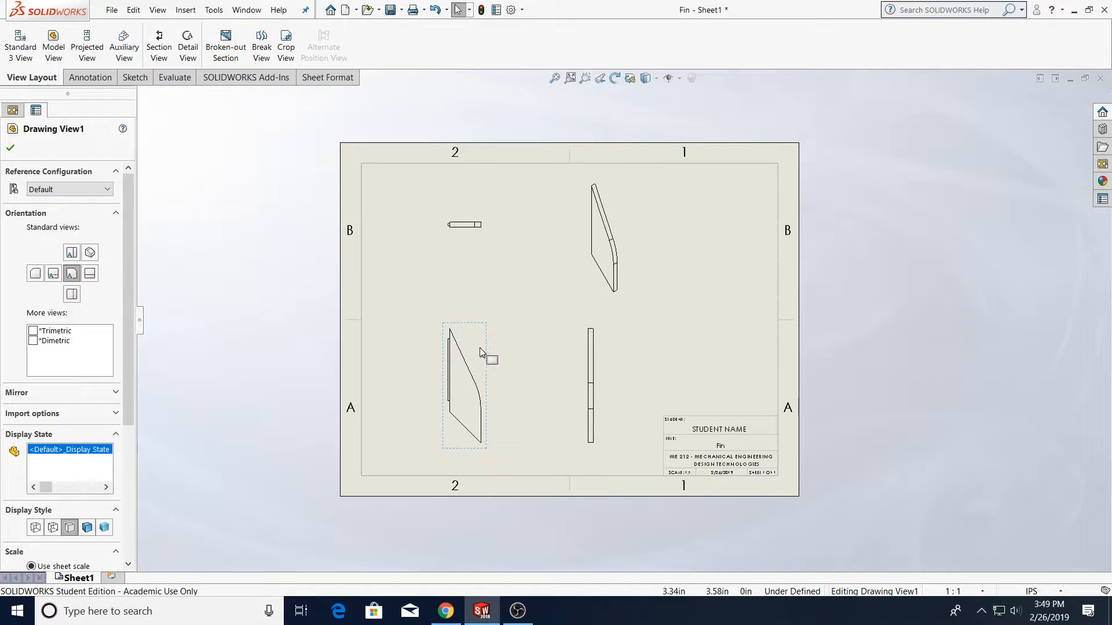
mouse_move(494, 355)
mouse_down()
mouse_move(488, 307)
mouse_move(524, 311)
mouse_move(507, 357)
mouse_move(461, 337)
mouse_move(464, 318)
mouse_move(496, 317)
mouse_move(494, 338)
mouse_move(495, 319)
mouse_up()
mouse_move(627, 276)
mouse_down()
mouse_move(743, 255)
mouse_move(743, 282)
mouse_move(755, 281)
mouse_move(581, 282)
mouse_move(756, 267)
mouse_move(448, 343)
mouse_move(381, 286)
mouse_move(505, 312)
mouse_move(622, 300)
mouse_move(606, 275)
mouse_up()
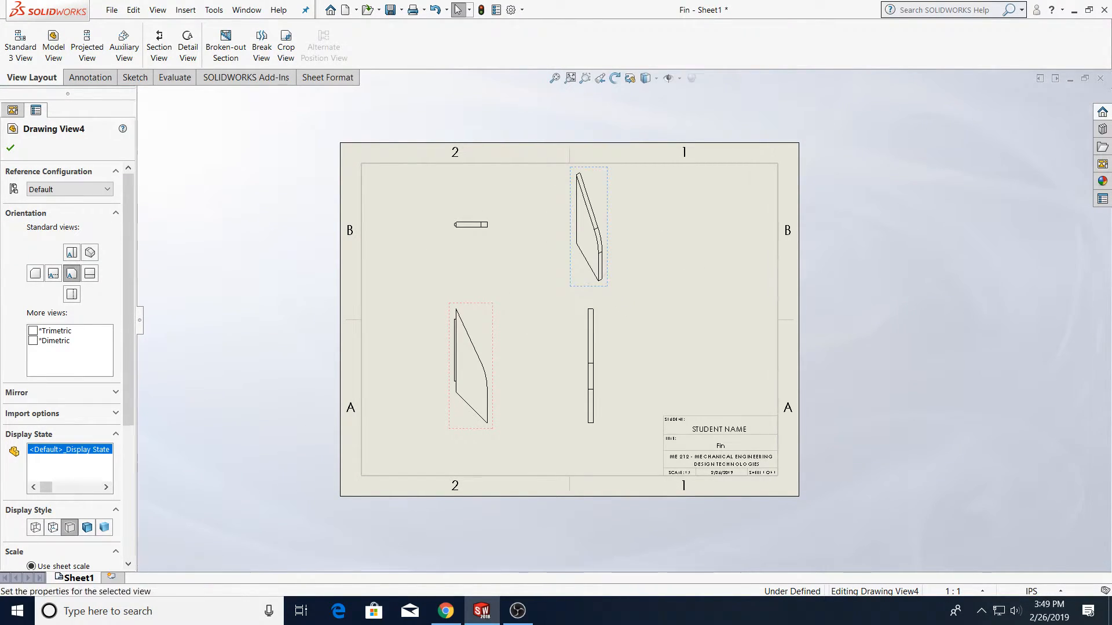
click(606, 275)
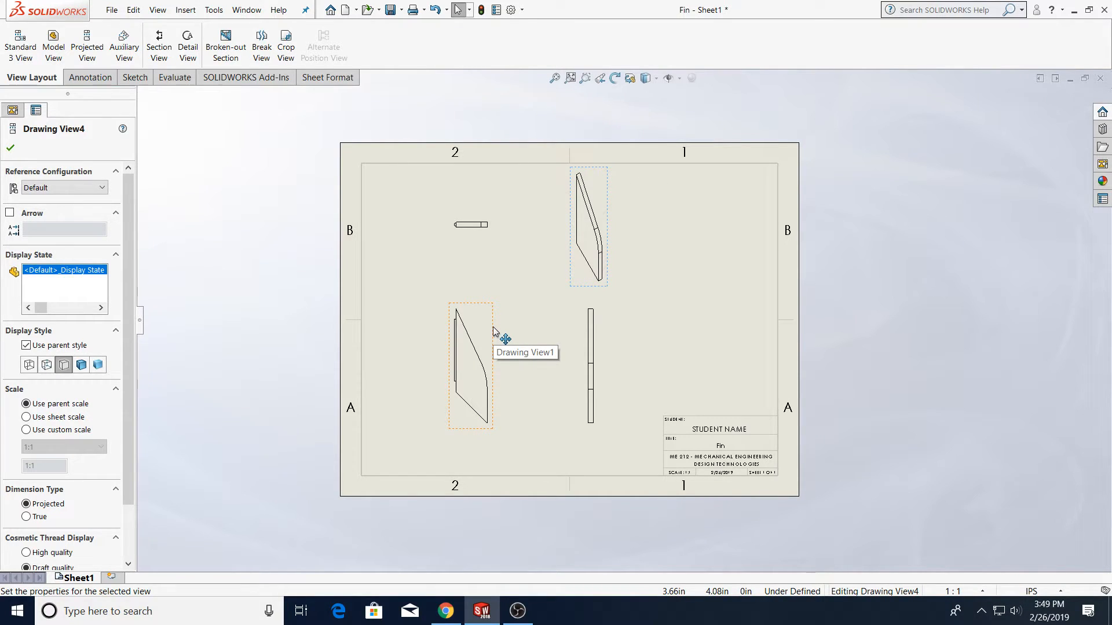
mouse_move(492, 330)
mouse_down()
mouse_move(496, 360)
mouse_move(491, 350)
mouse_up()
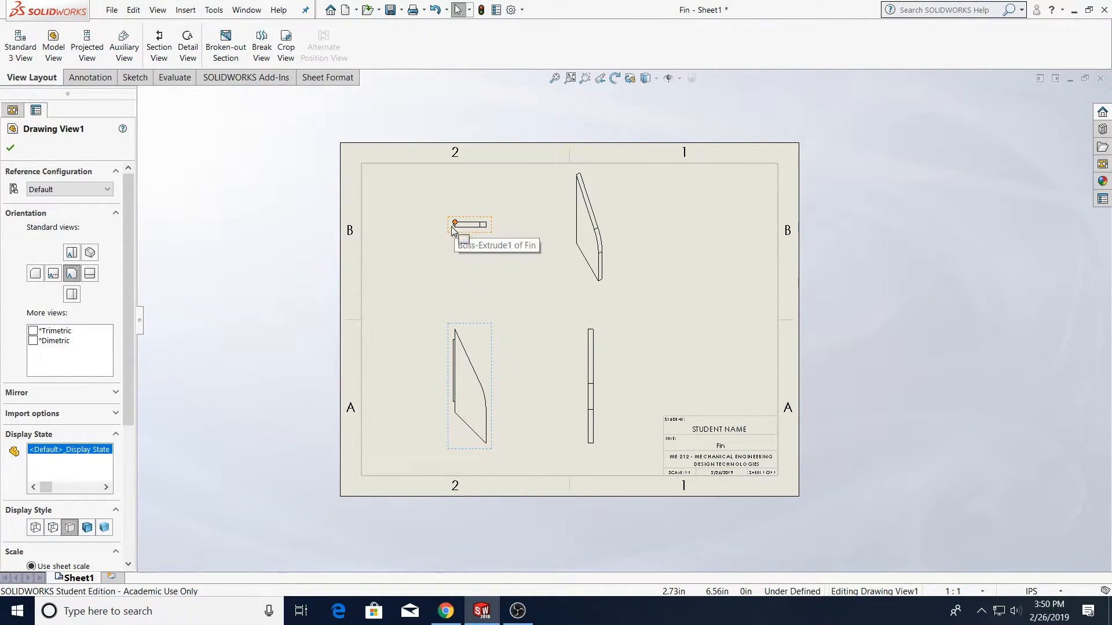
Set the main drawing view's display style to Hidden Lines Visible
scroll(603, 402, down, 4)
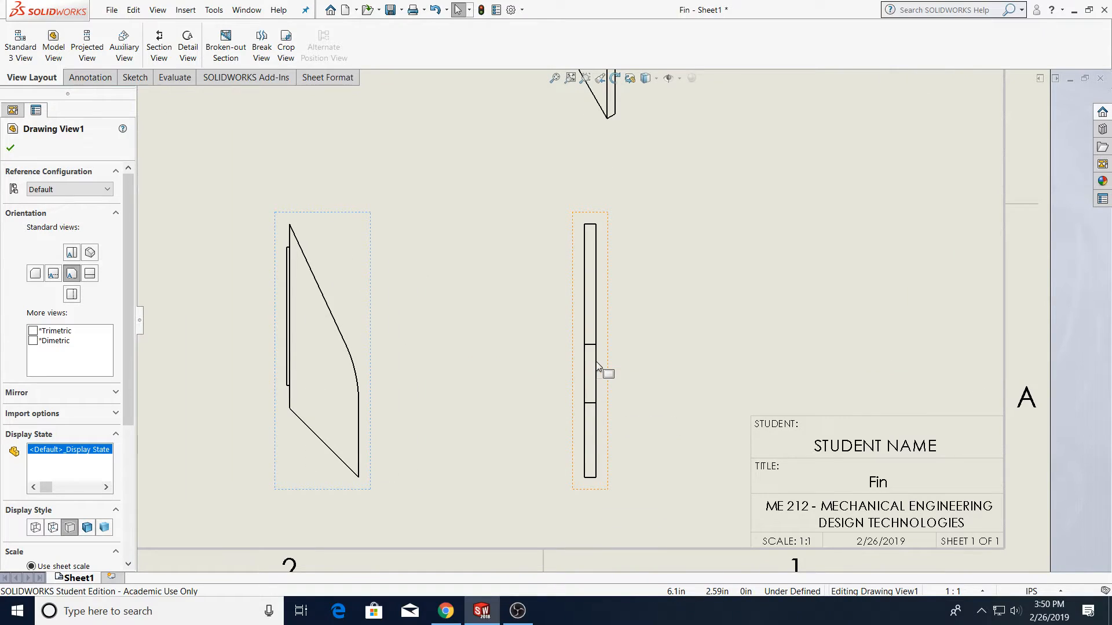
scroll(529, 355, up, 4)
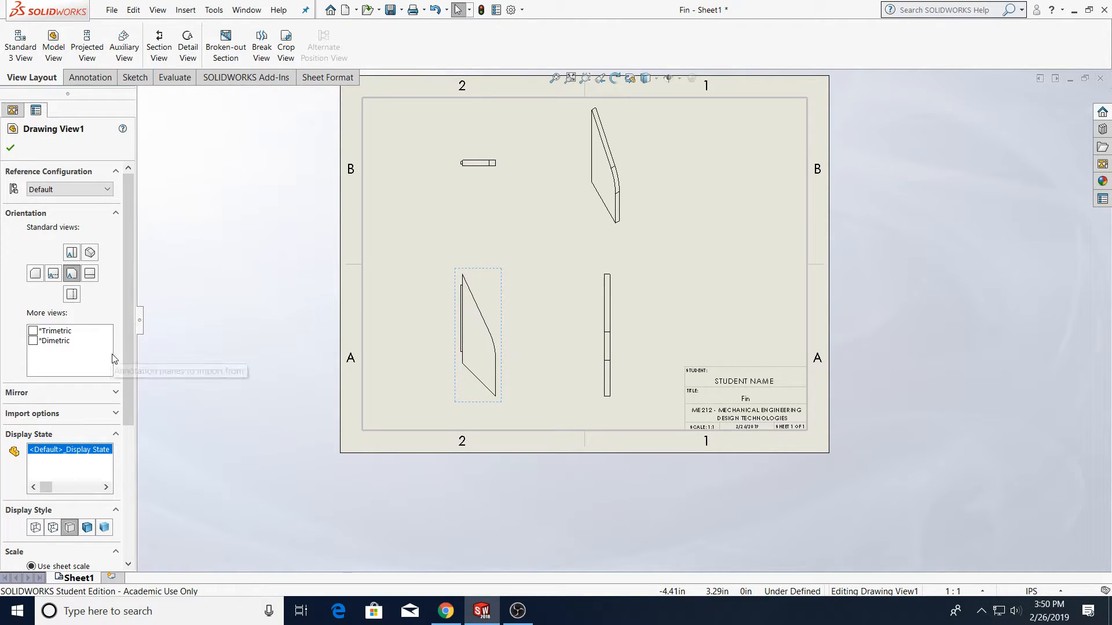
click(52, 528)
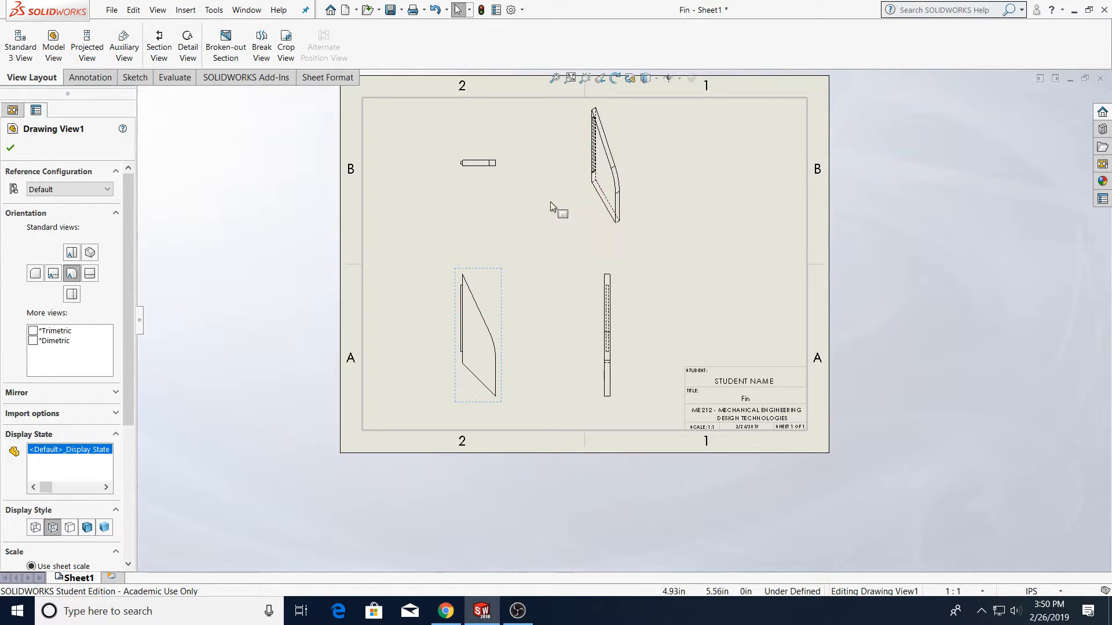
Set the isometric view's own display style to Shaded With Edges instead of the parent style
click(619, 313)
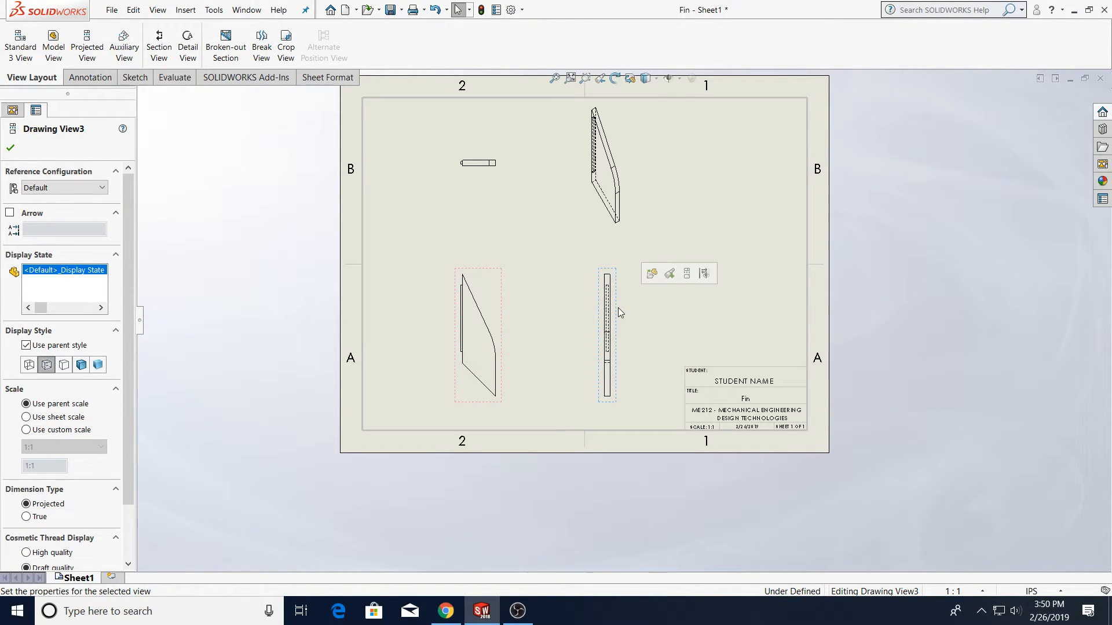
click(629, 308)
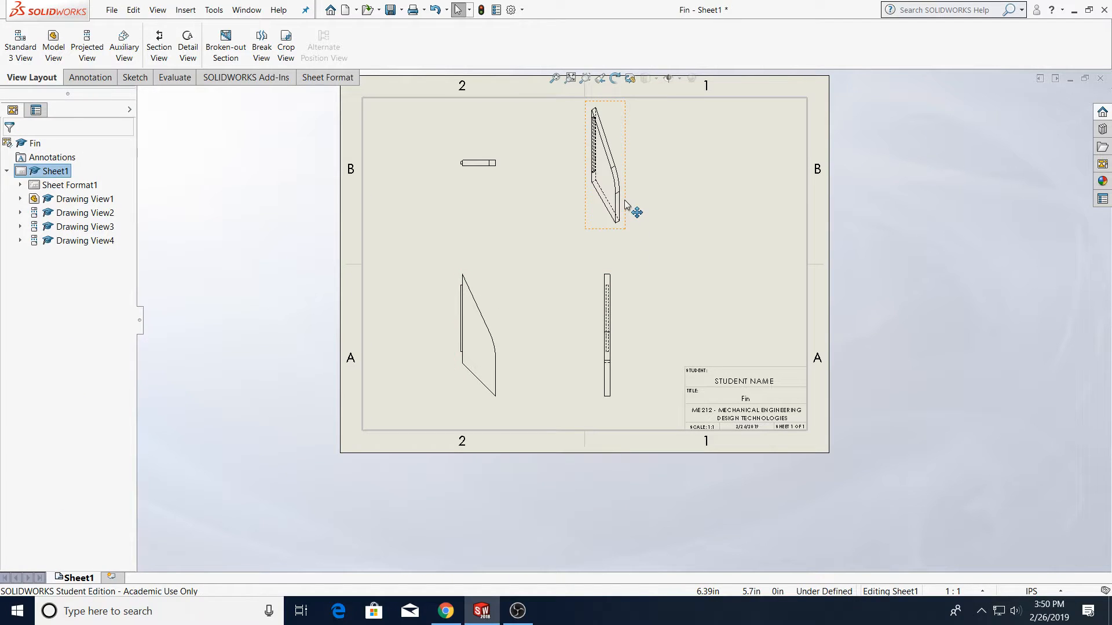
click(625, 204)
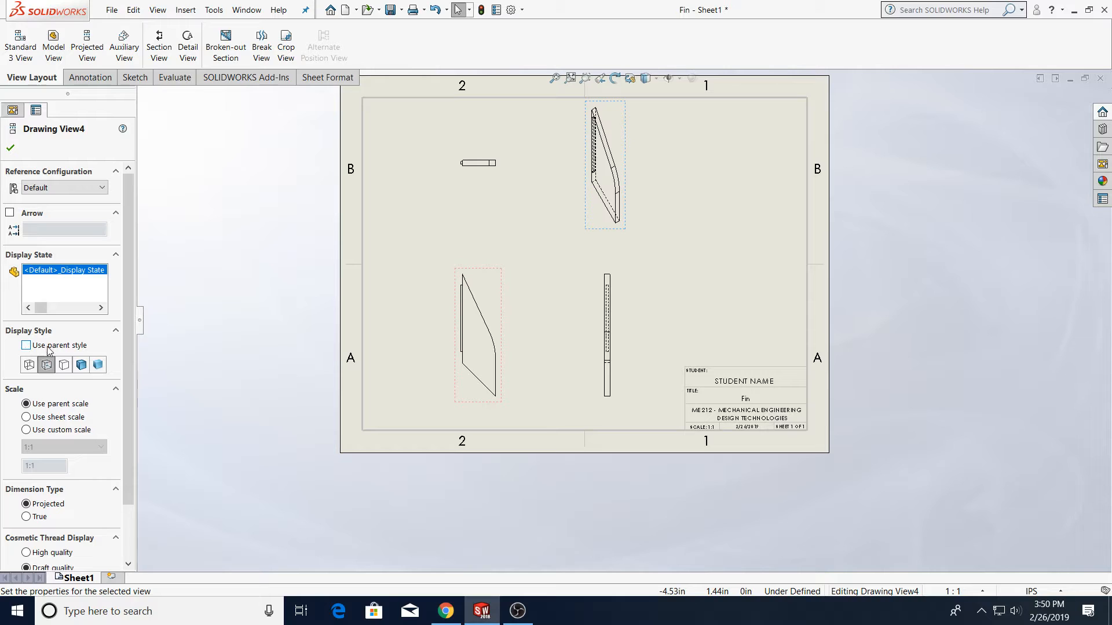
click(81, 365)
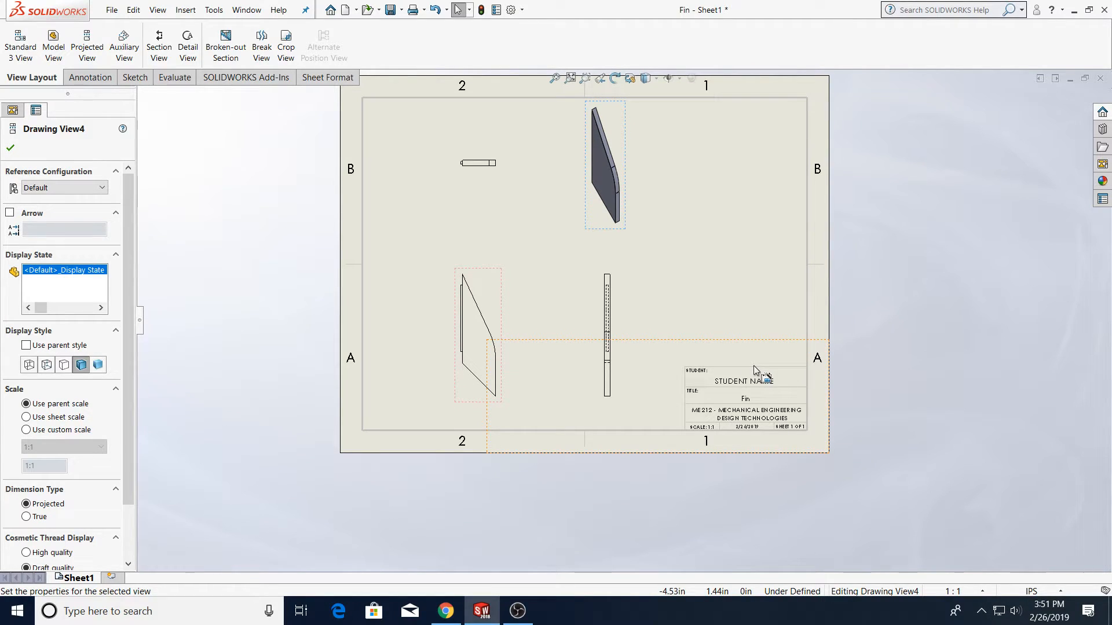
click(937, 310)
Fill in the student's name in the title block's student field
scroll(731, 386, down, 3)
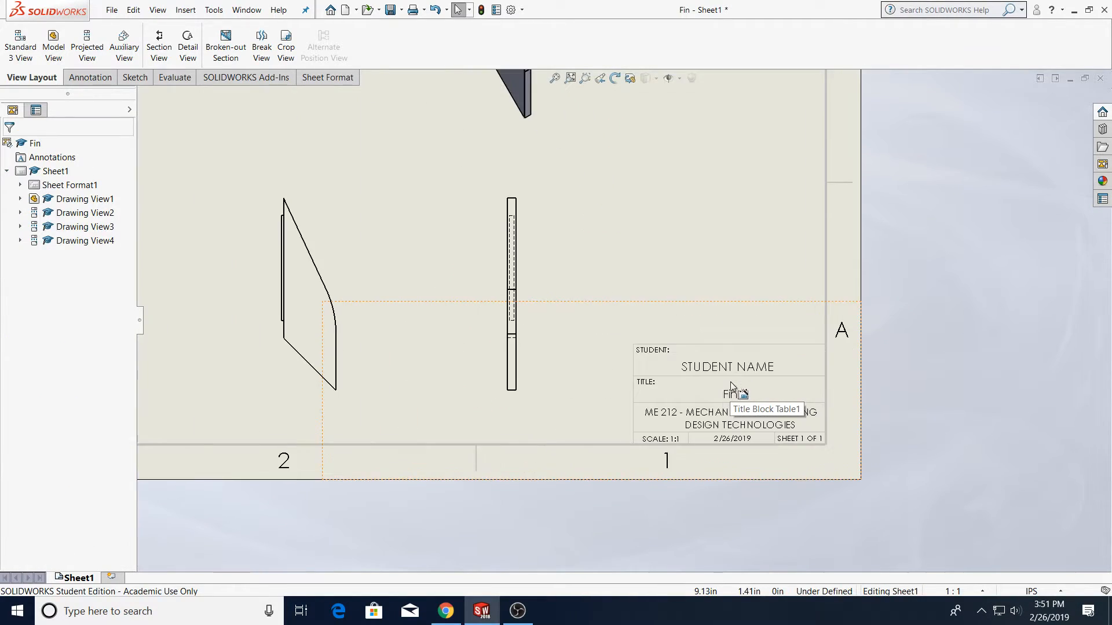
scroll(731, 386, down, 2)
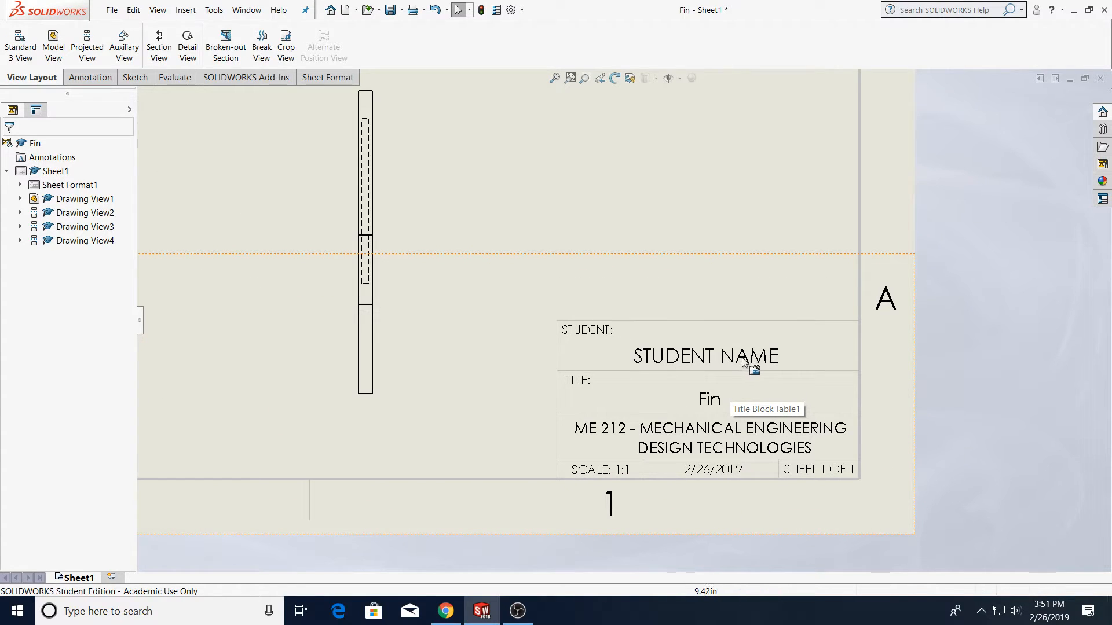
double_click(746, 360)
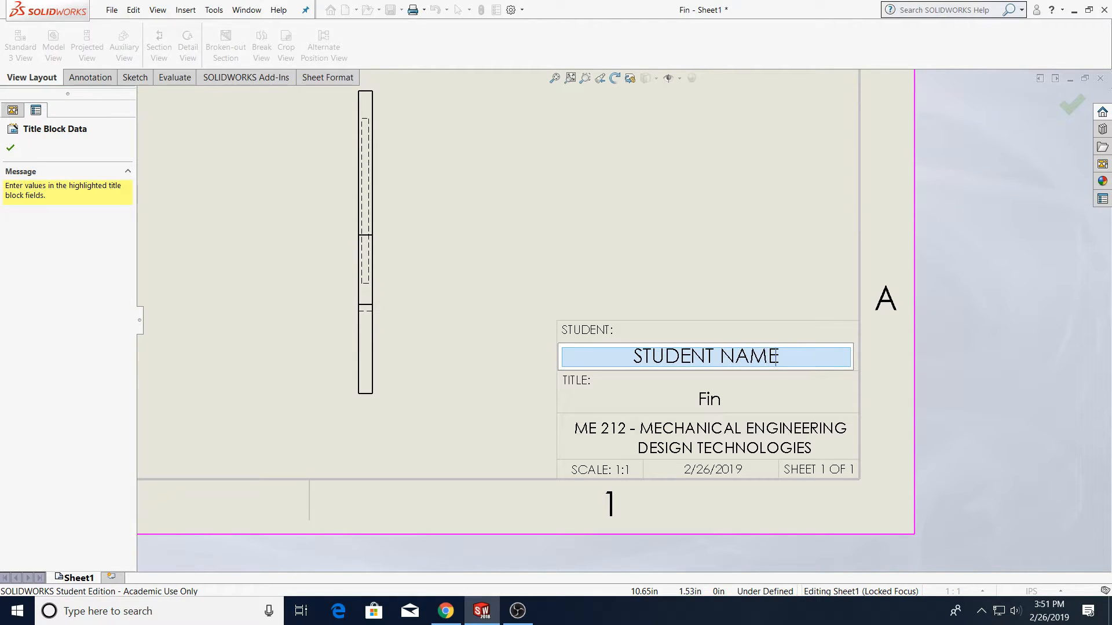
click(1069, 101)
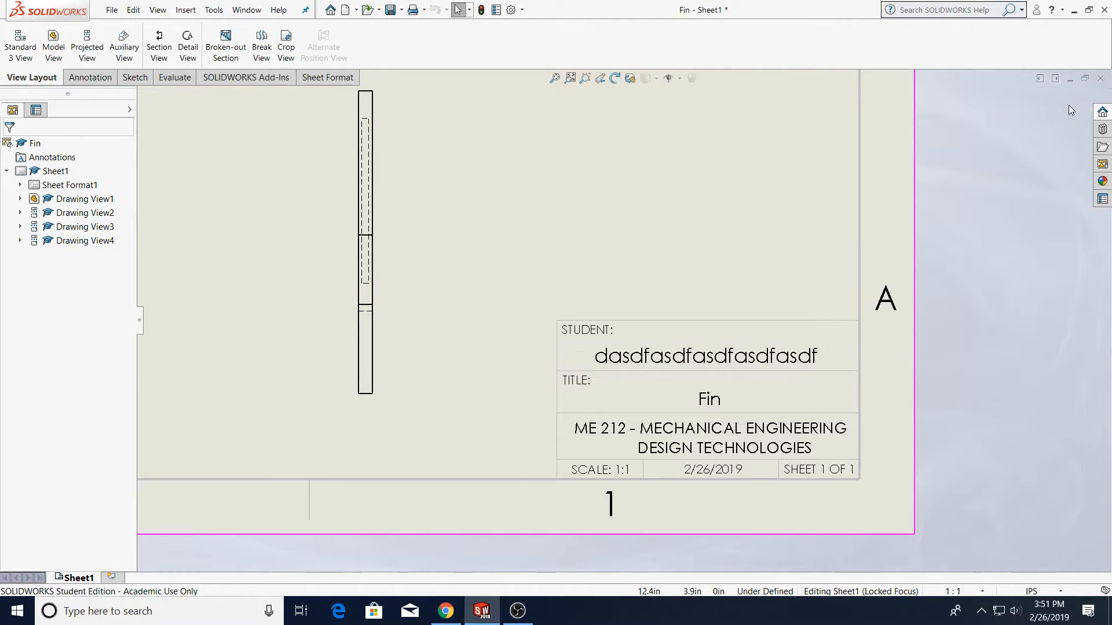
click(754, 362)
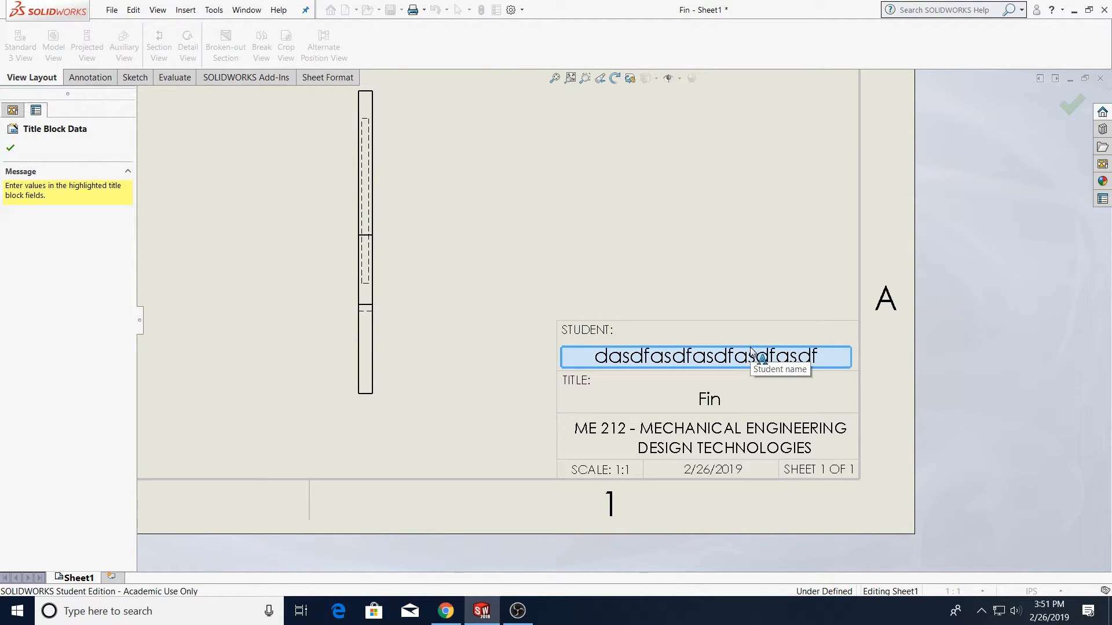
click(782, 359)
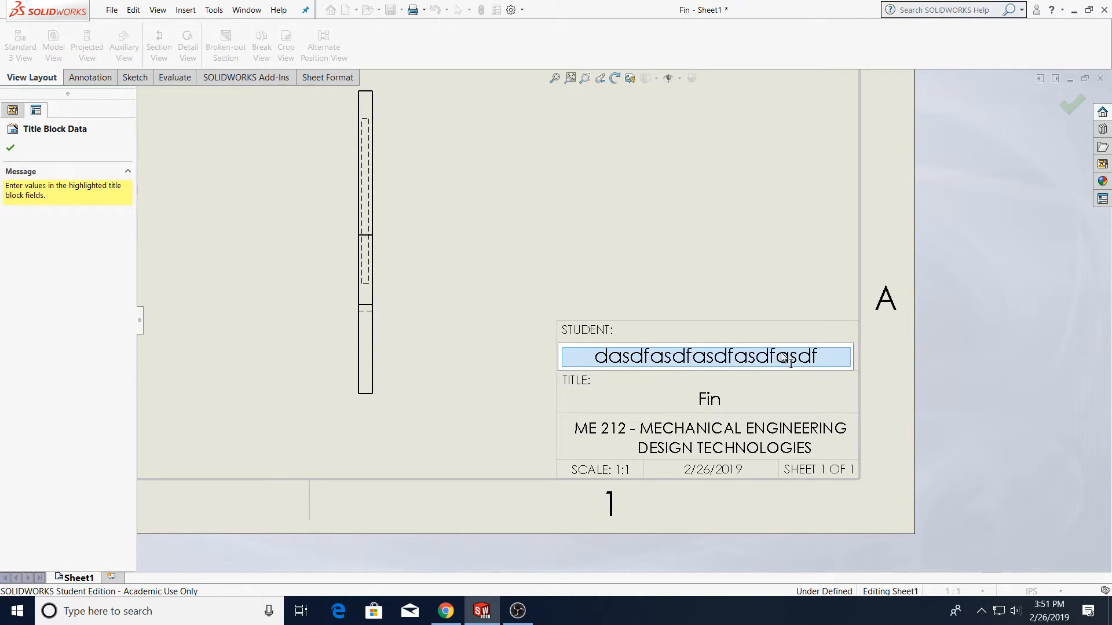
click(1073, 105)
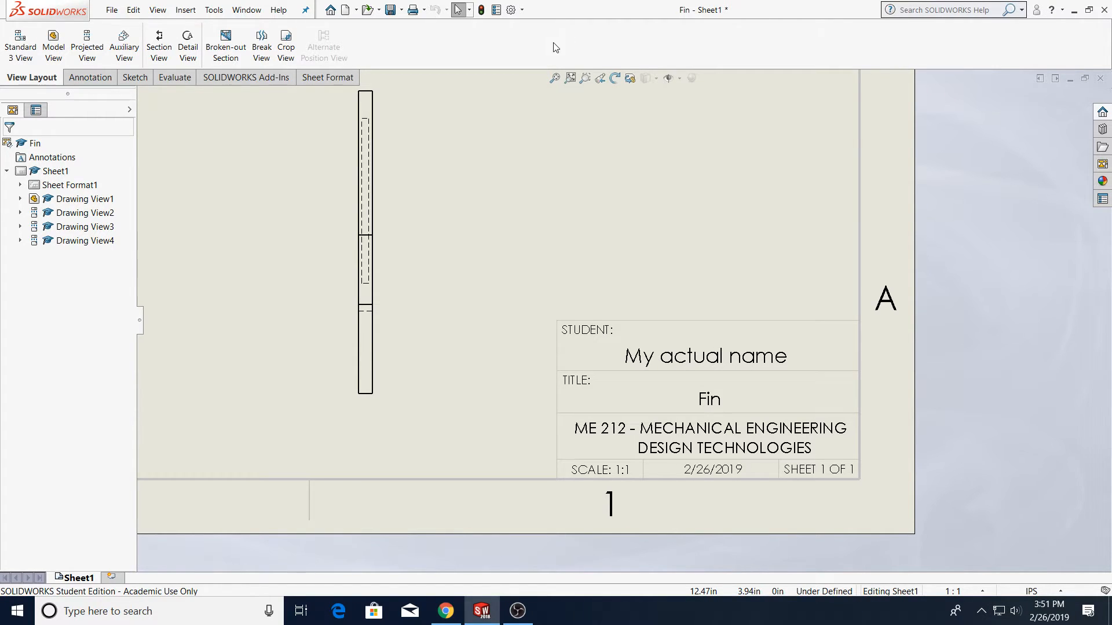
key(f)
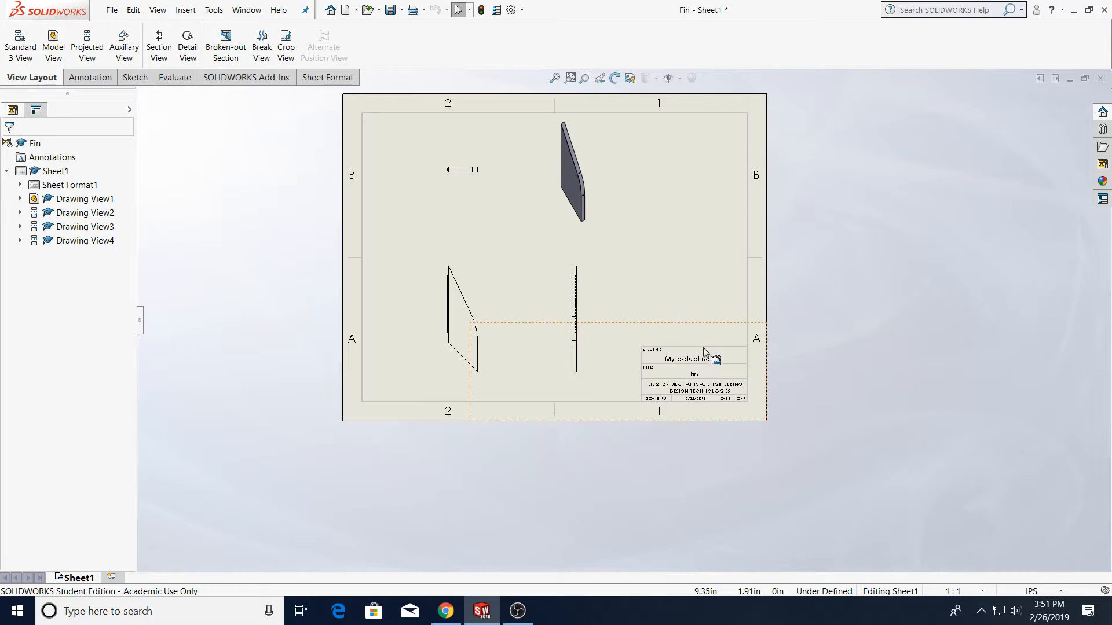
scroll(694, 362, down, 5)
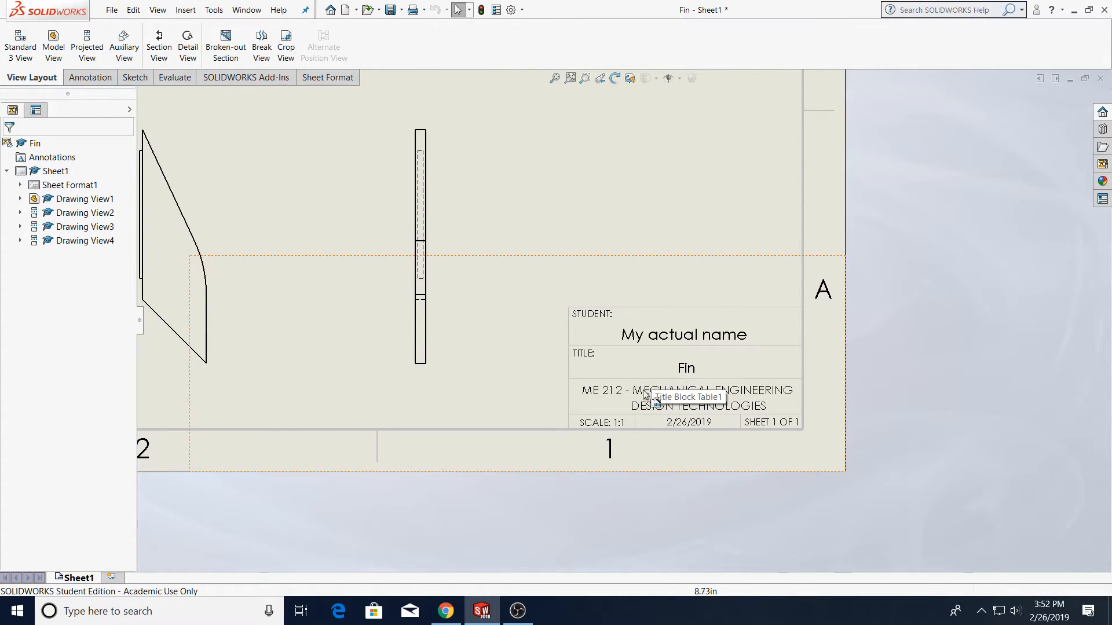
scroll(666, 400, down, 3)
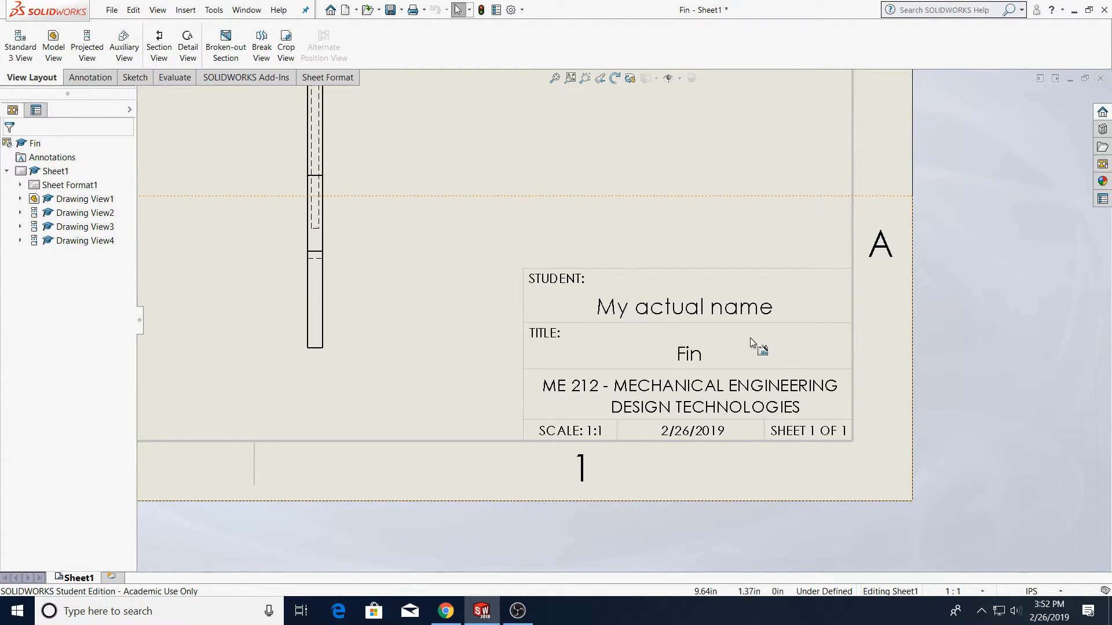
double_click(696, 351)
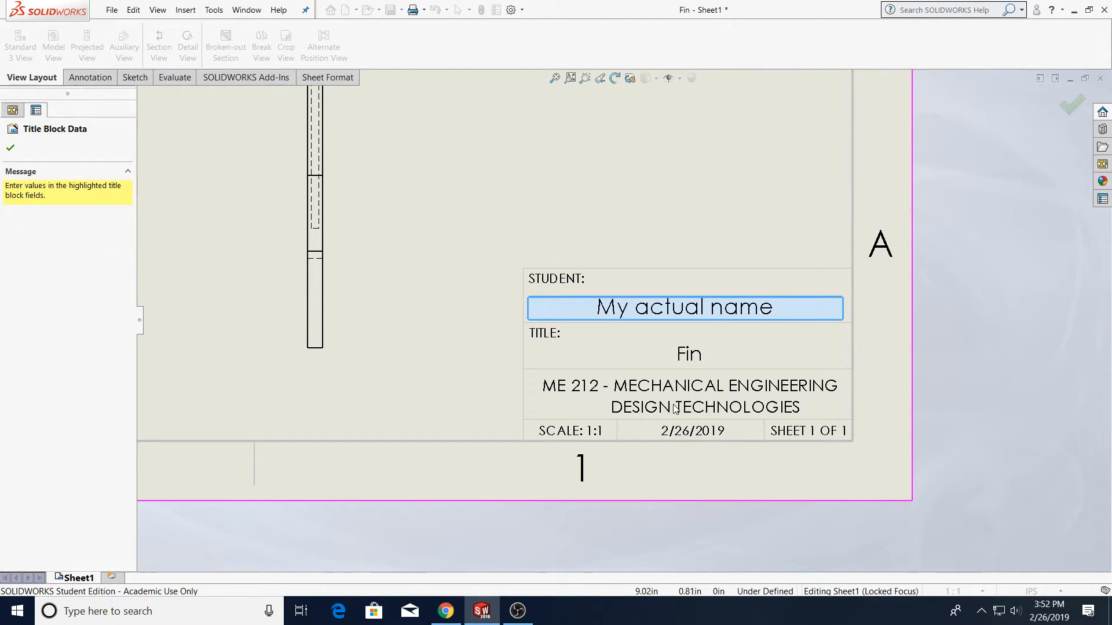
right_click(825, 353)
click(836, 359)
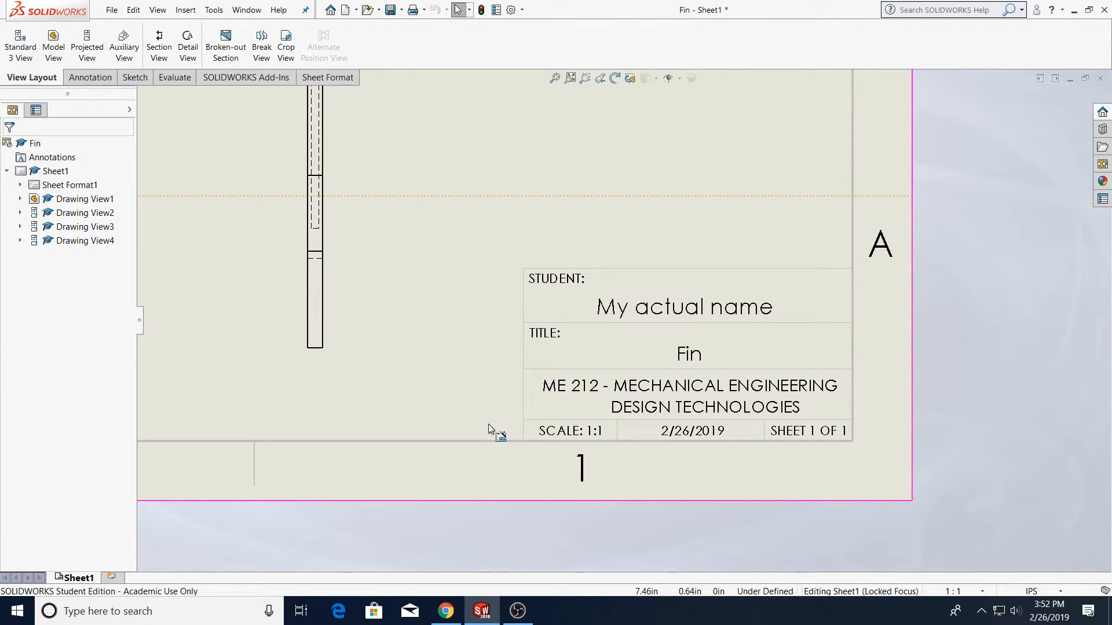
With Smart Dimension, dimension the length of the fin's short vertical root edge in the main view
scroll(488, 424, up, 10)
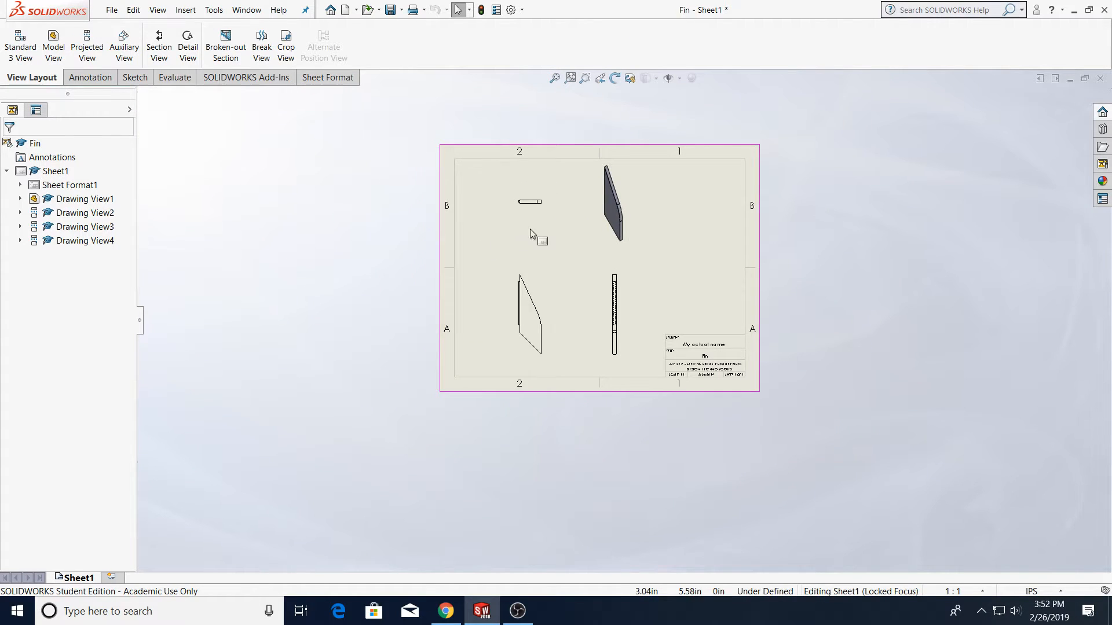
scroll(527, 230, down, 3)
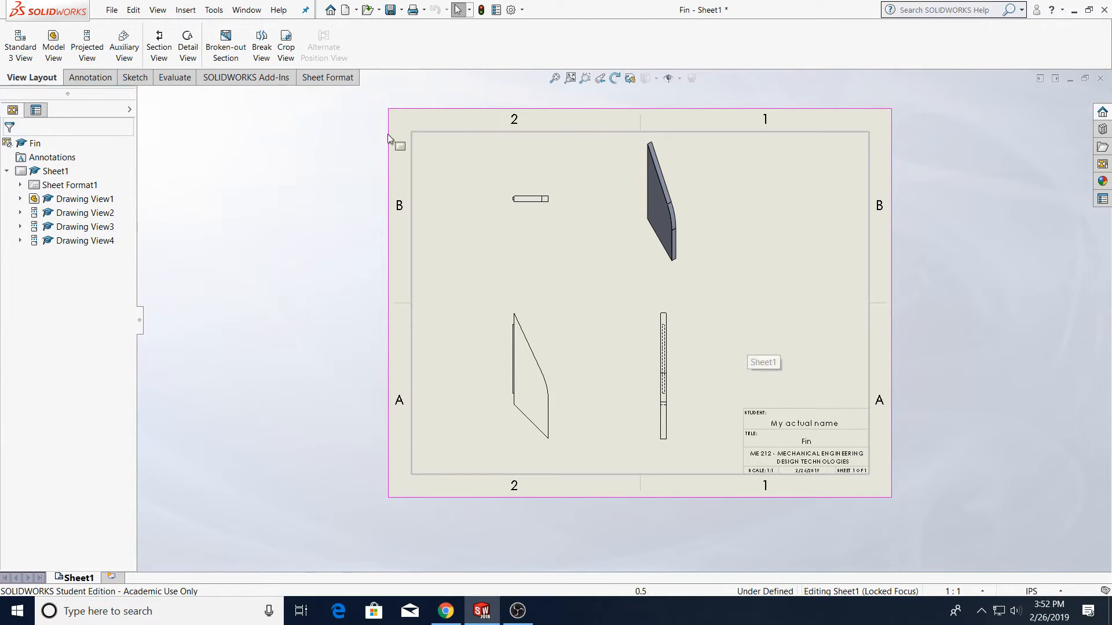
click(148, 83)
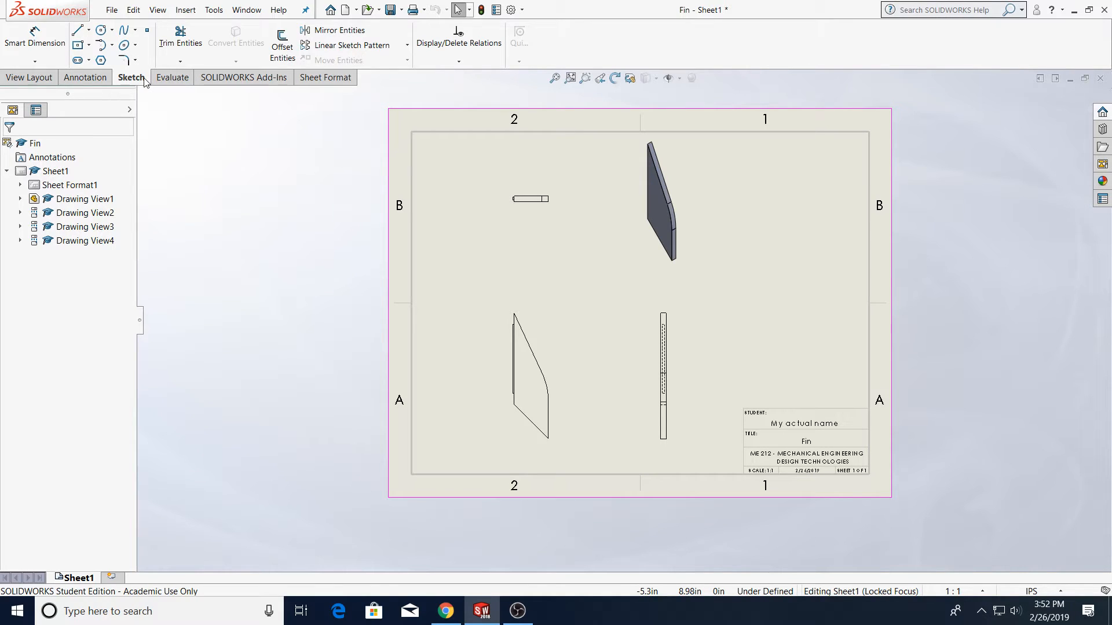
click(34, 38)
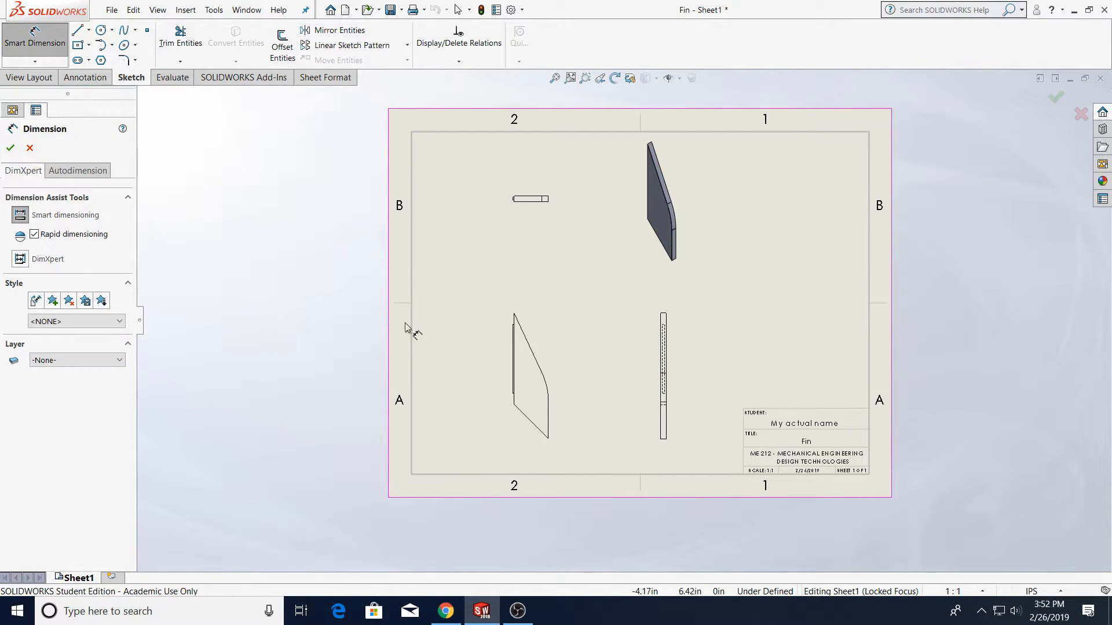
scroll(533, 377, down, 5)
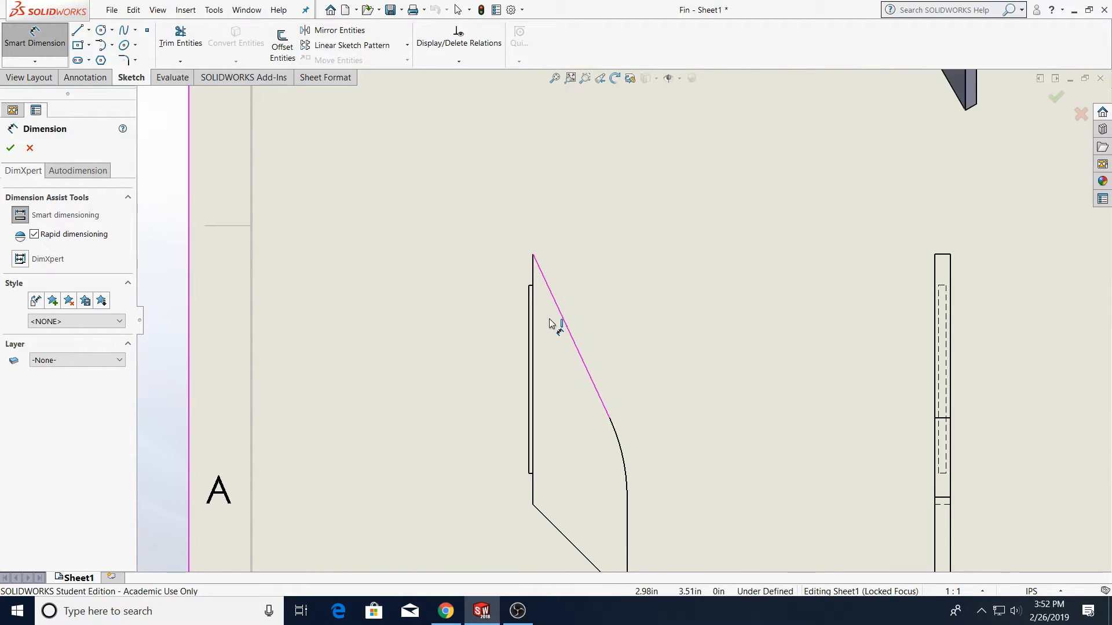
scroll(550, 323, down, 6)
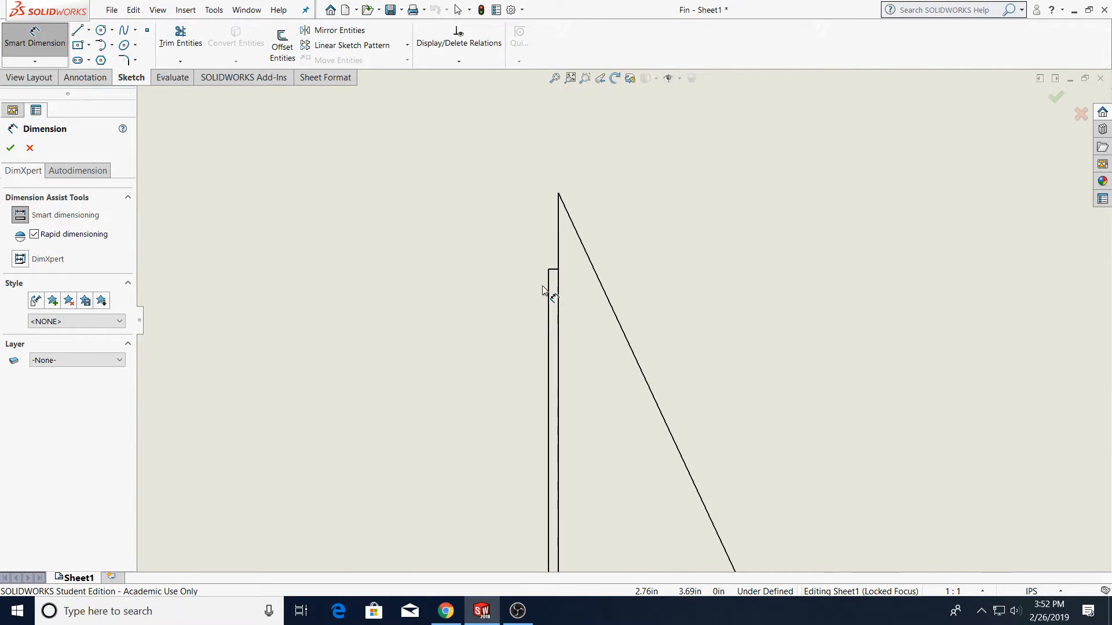
click(588, 295)
scroll(614, 536, up, 9)
scroll(626, 509, down, 5)
scroll(625, 419, down, 7)
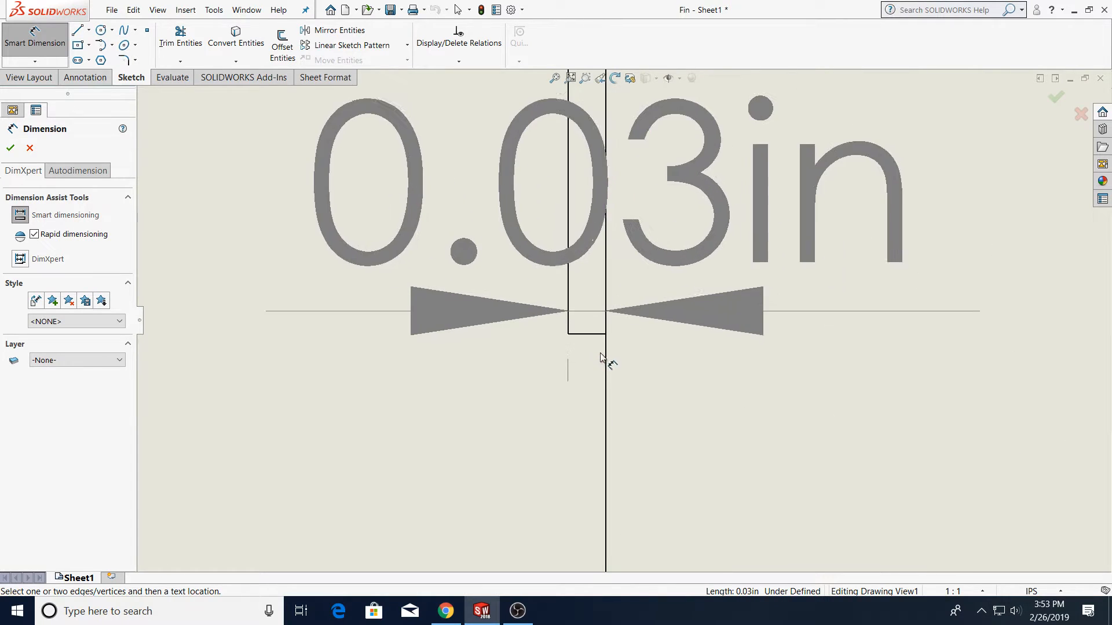
click(592, 336)
scroll(594, 290, up, 8)
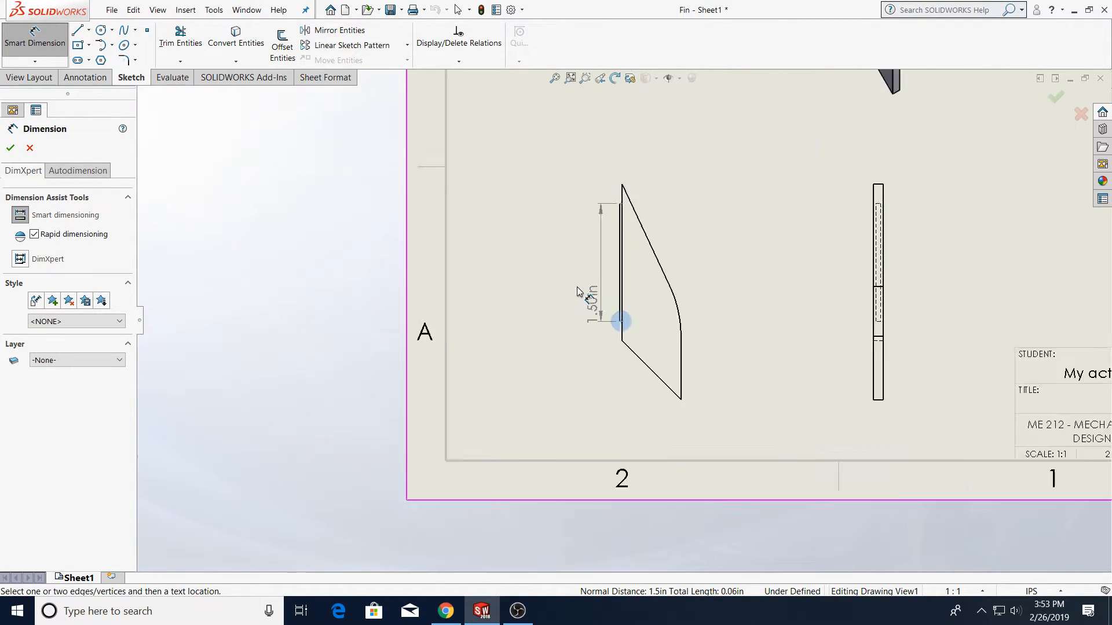
click(584, 282)
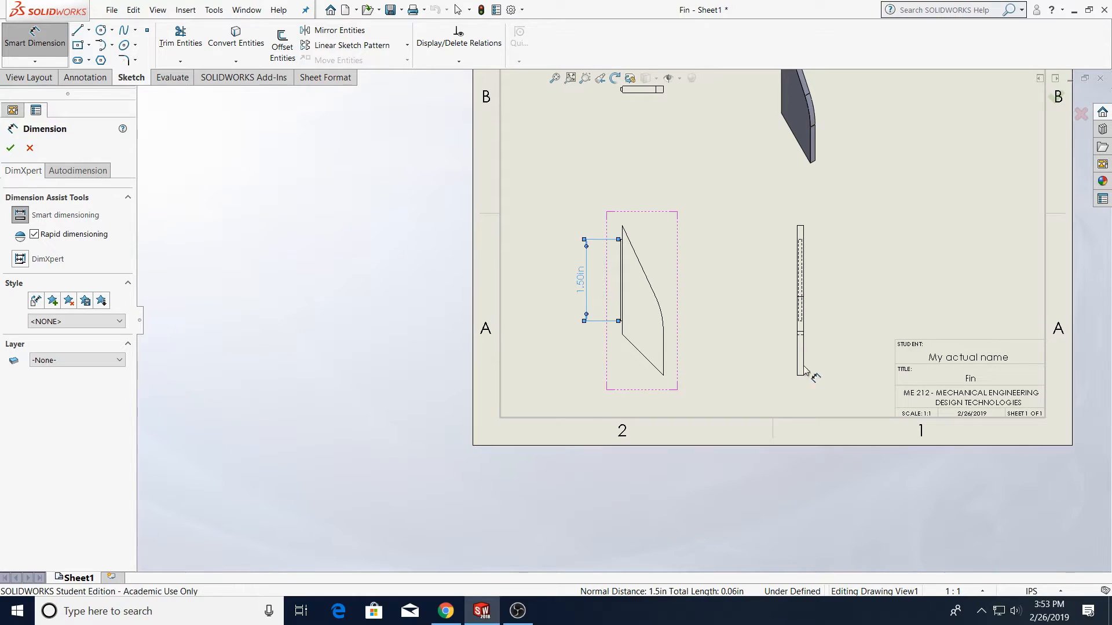
Dimension the radius of the fin's curved edge in the main view
scroll(660, 291, down, 5)
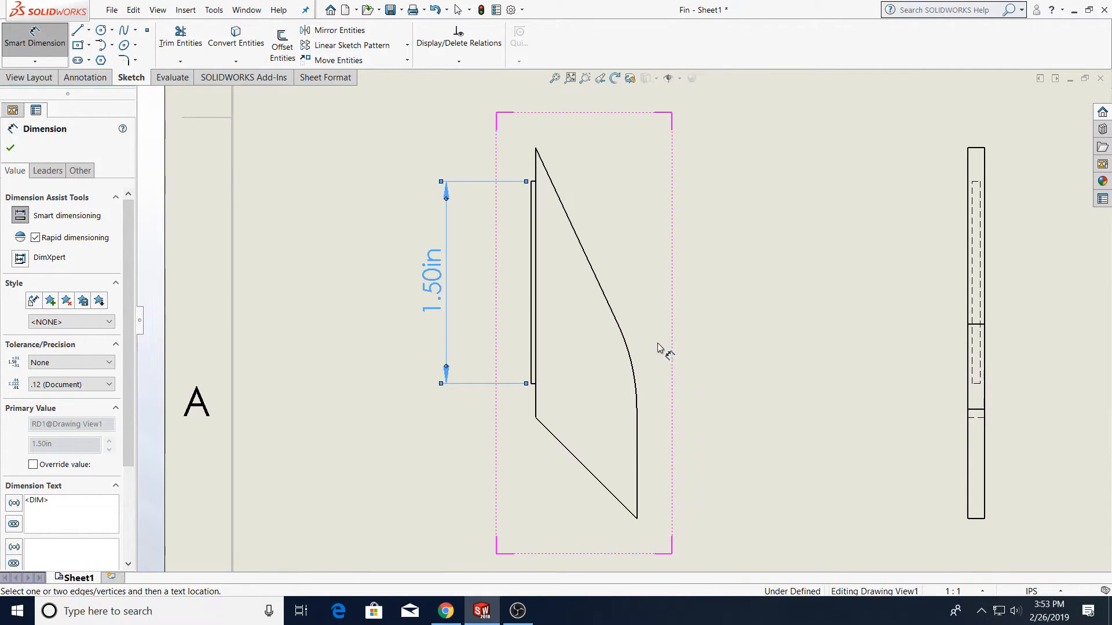
click(629, 353)
click(747, 327)
Dimension the fin's overall height between its top and bottom vertices
click(636, 519)
click(538, 152)
click(854, 373)
Dimension the horizontal distance between the fin's two lower vertices, placing it below the view
click(535, 418)
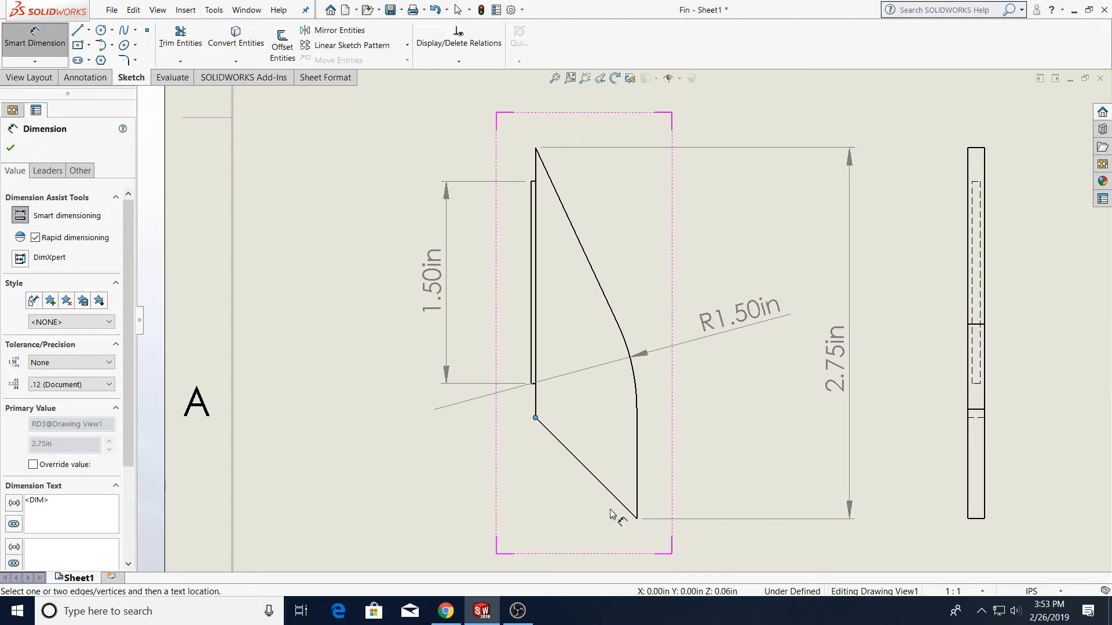
click(637, 519)
scroll(620, 512, down, 2)
scroll(613, 521, up, 3)
click(603, 442)
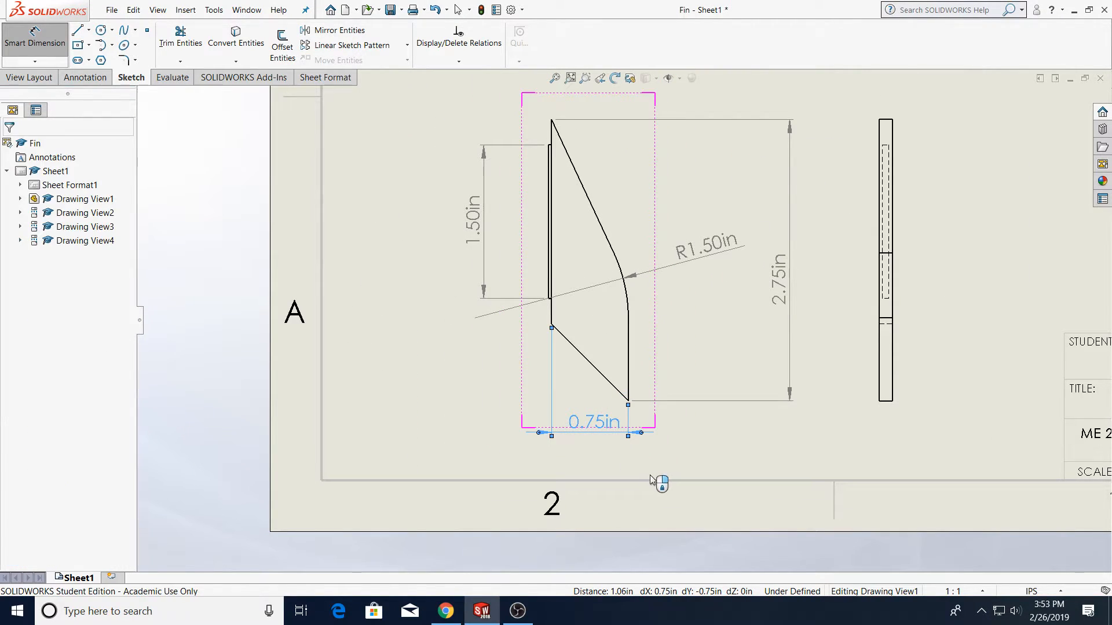
Dimension the vertical offset between the fin's top vertex and the top of the short root edge, placing it above the view
scroll(576, 148, down, 3)
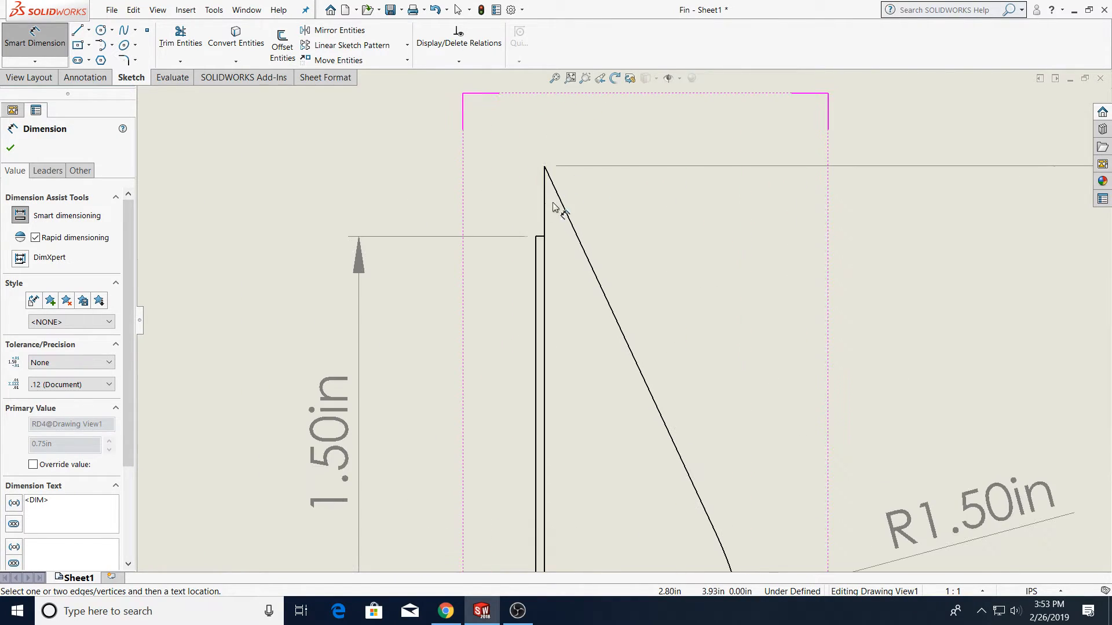
click(537, 238)
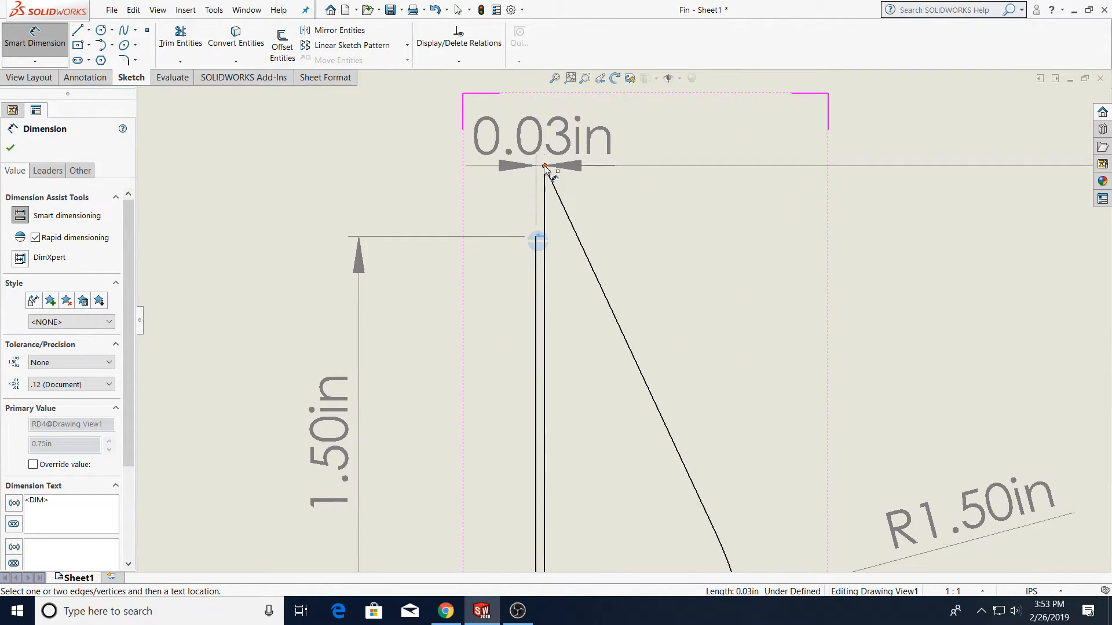
key(z)
key(z)
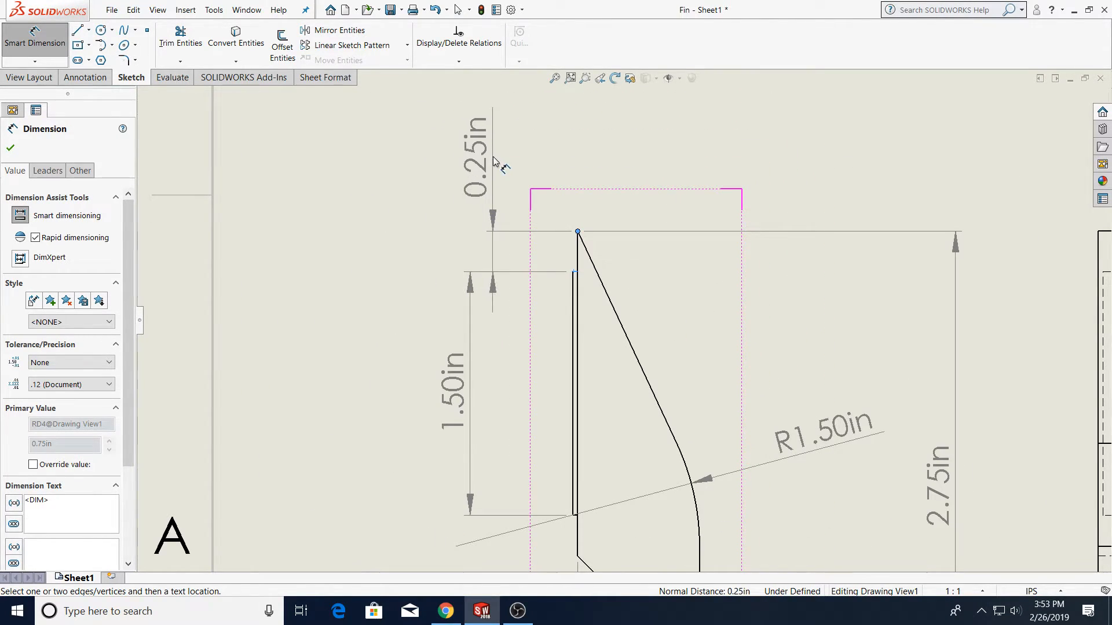
click(501, 164)
key(z)
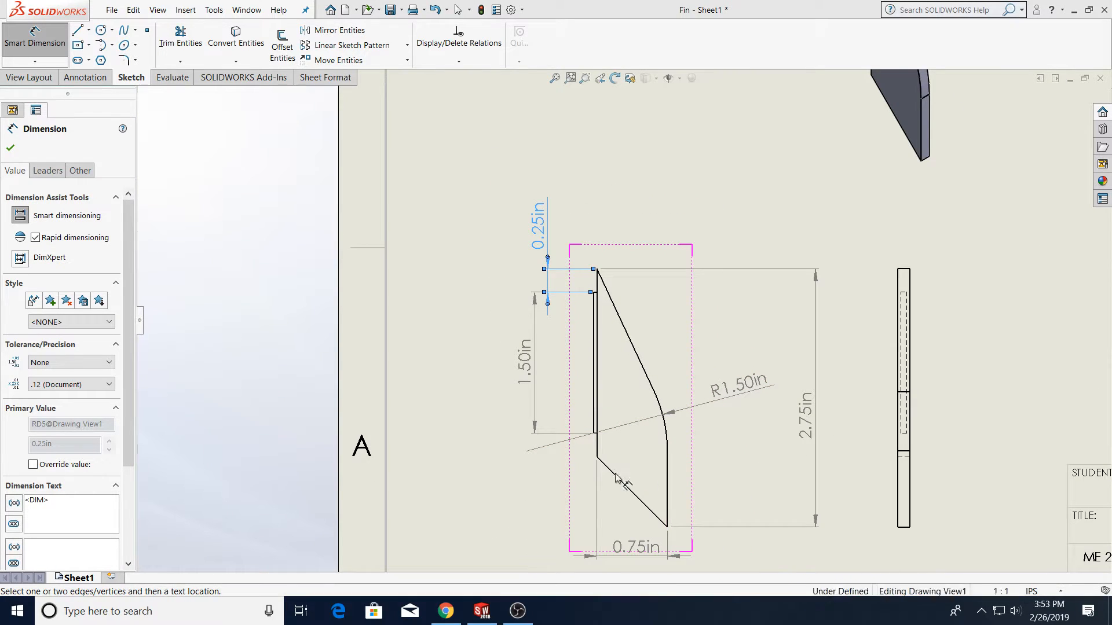
Dimension the vertical distance from the lower end of the root edge to the fin's top vertex, placing it left of the view
click(597, 456)
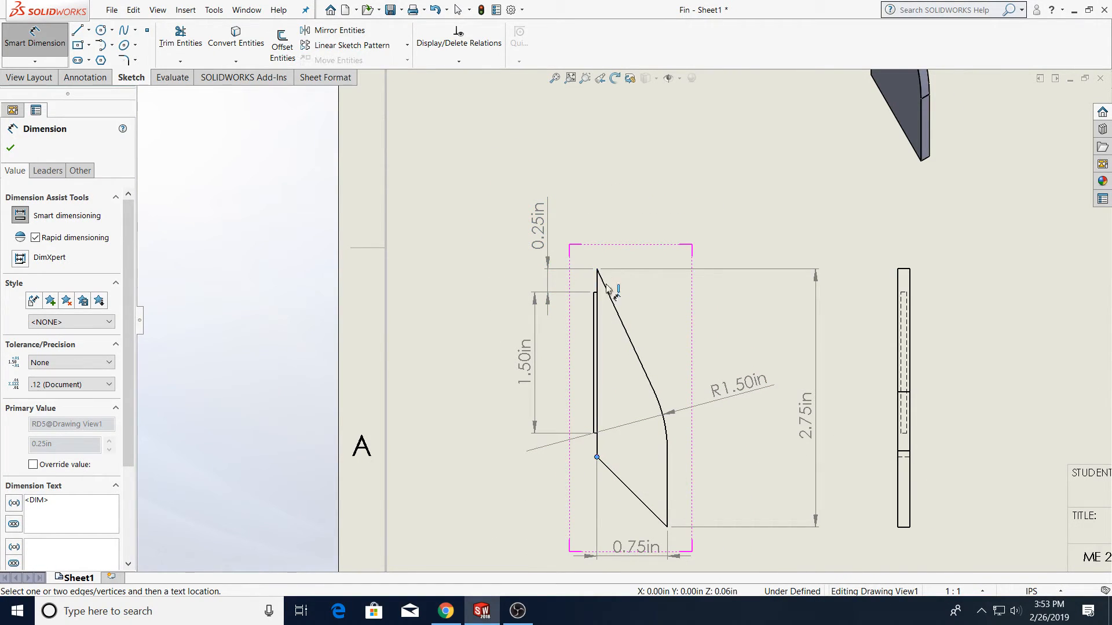
click(597, 269)
click(490, 353)
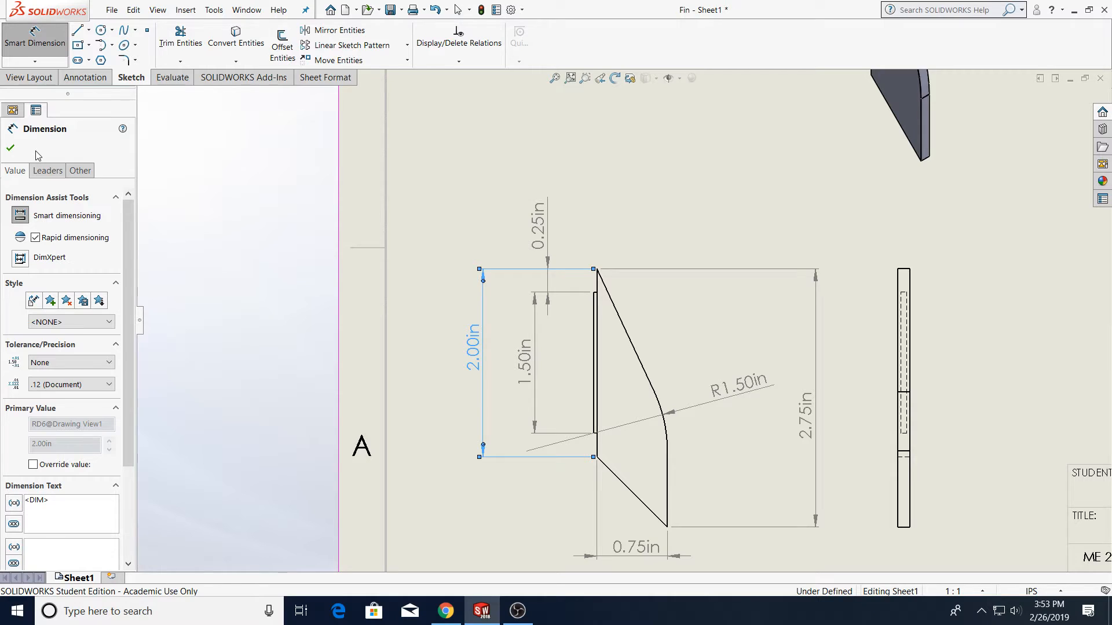
click(10, 148)
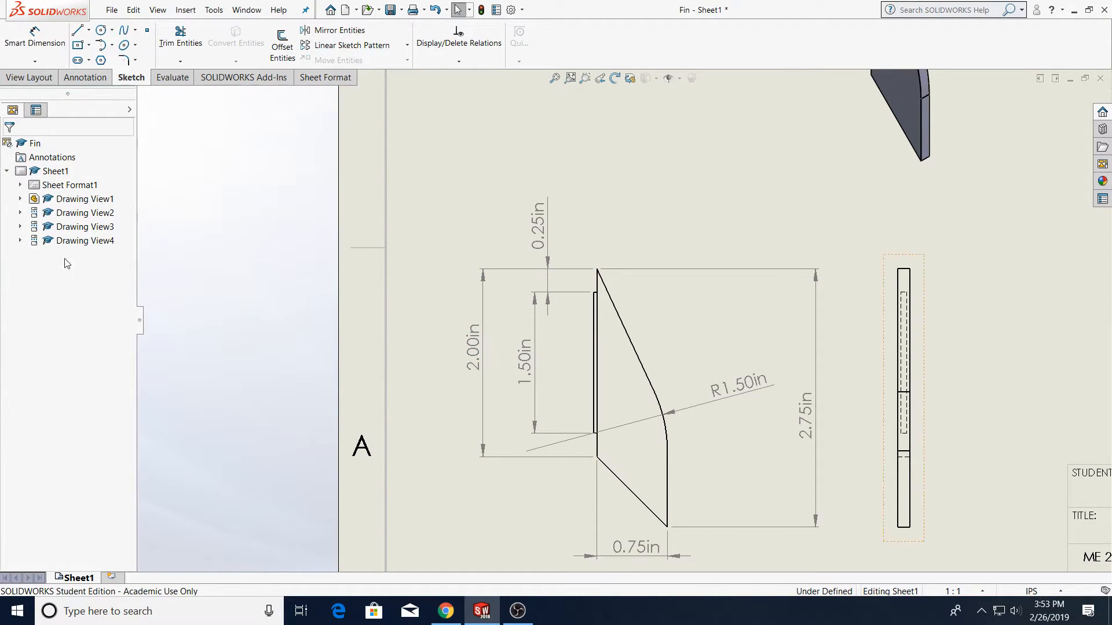
Set the precision of the 2.00in dimension to four decimal places (.1234)
drag(484, 365, 485, 362)
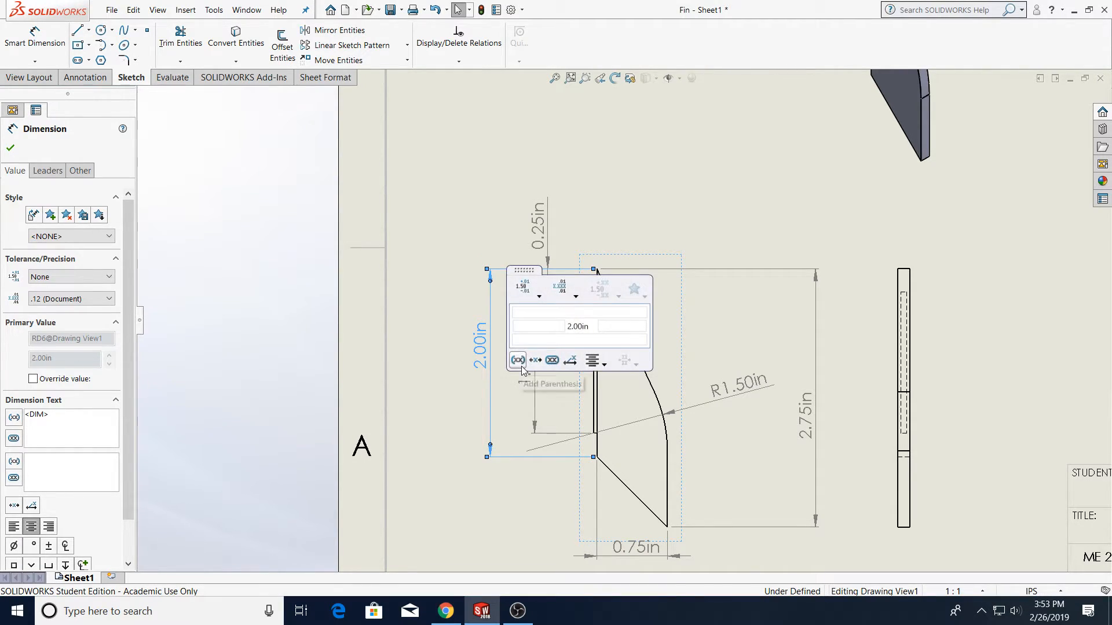
click(279, 405)
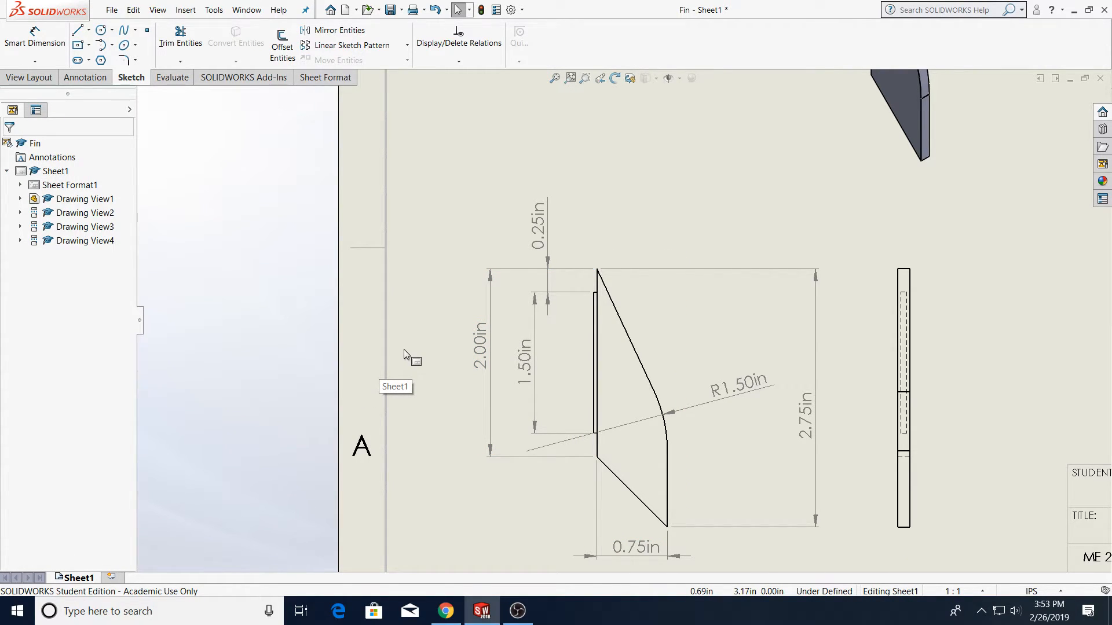
click(484, 359)
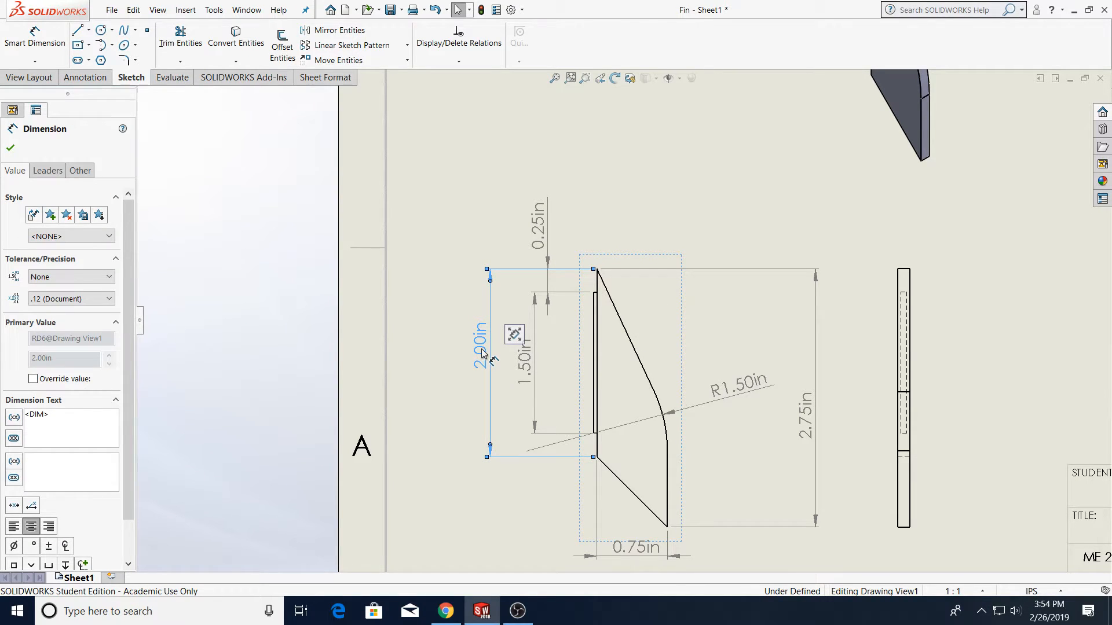
click(64, 300)
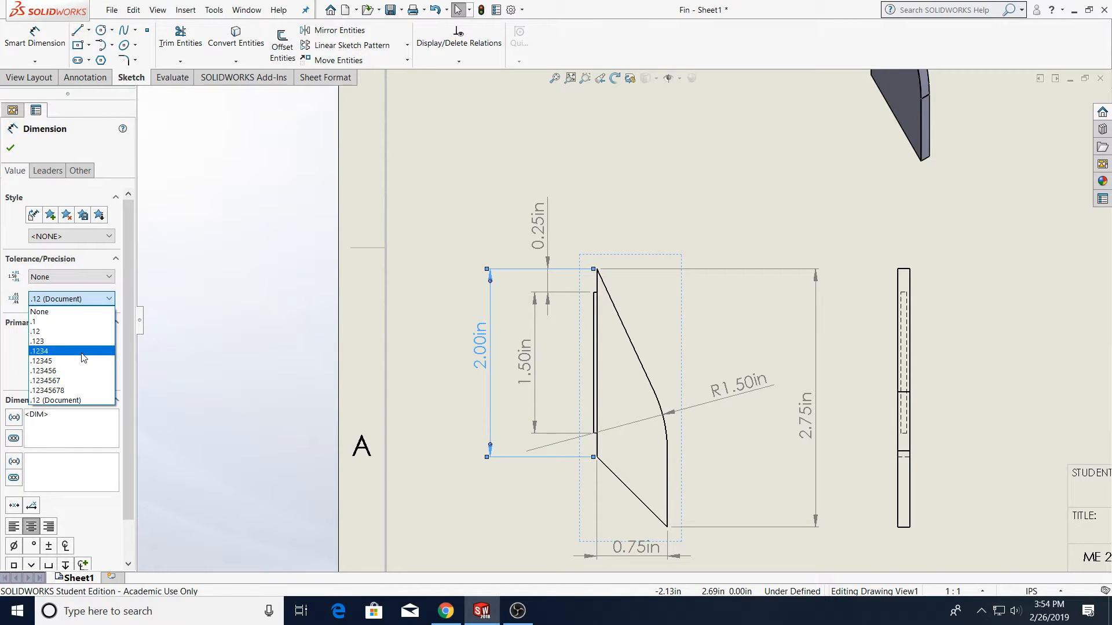
click(83, 351)
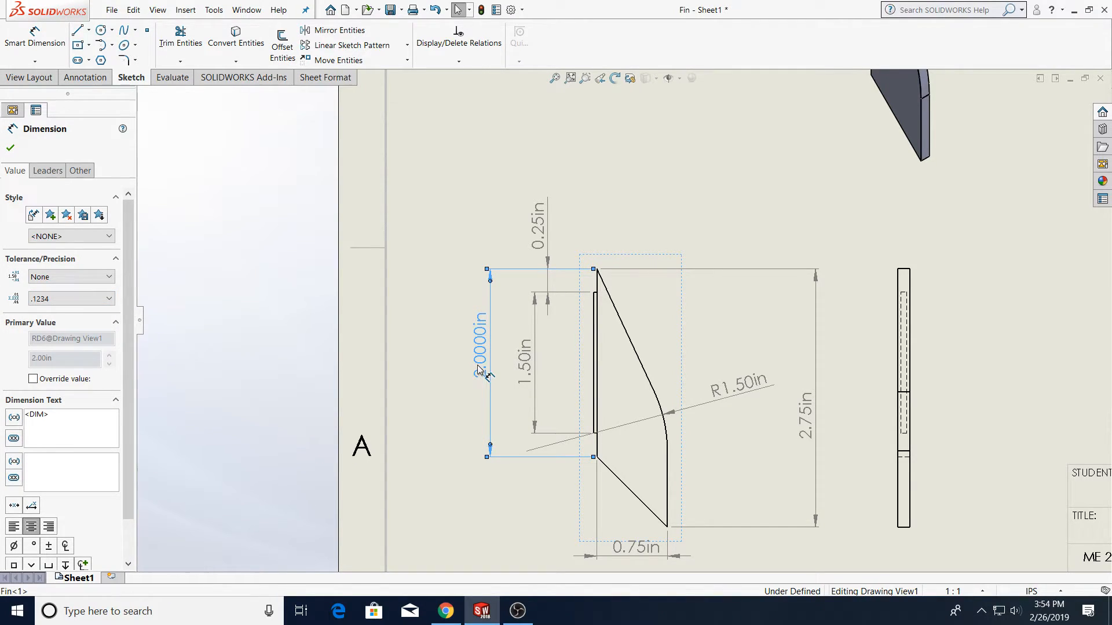
click(10, 148)
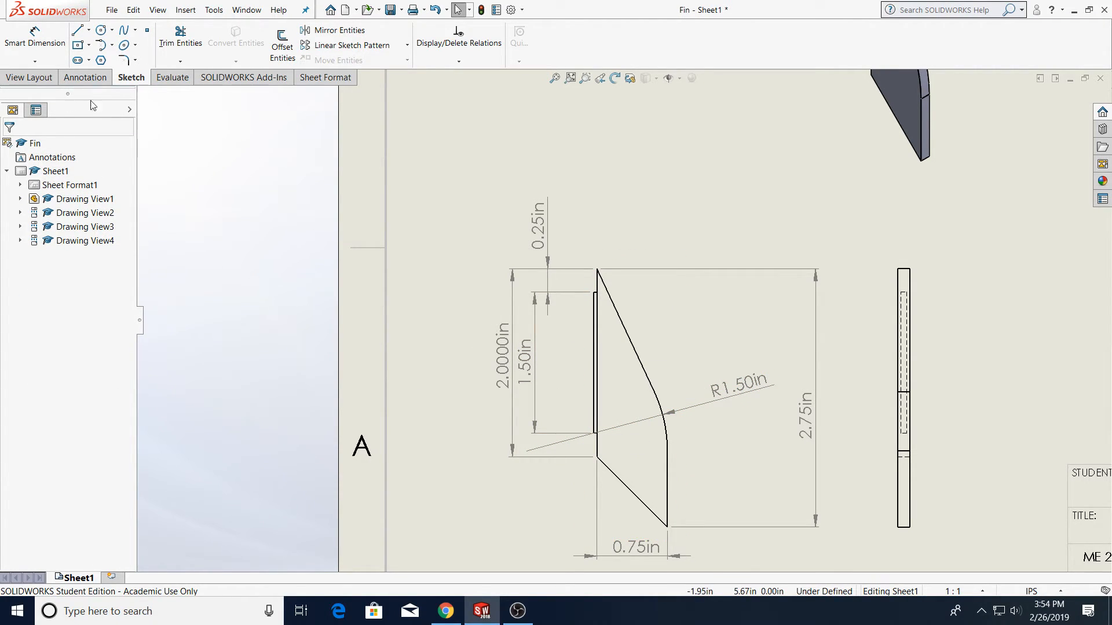
Add a note reading "Front View" beneath the front view
drag(338, 170, 386, 170)
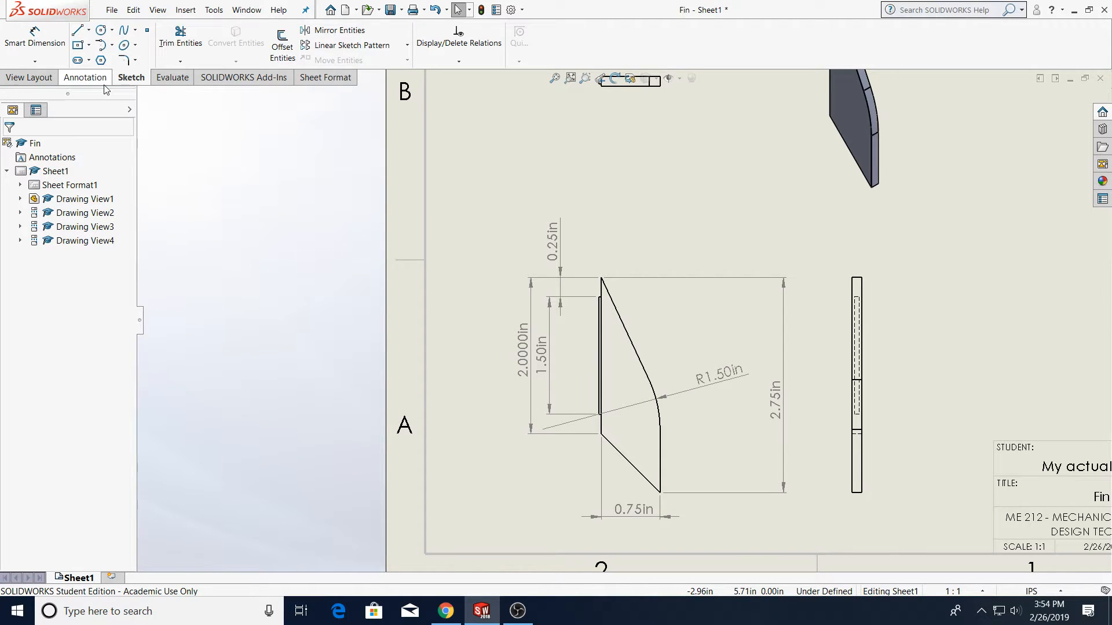
click(85, 77)
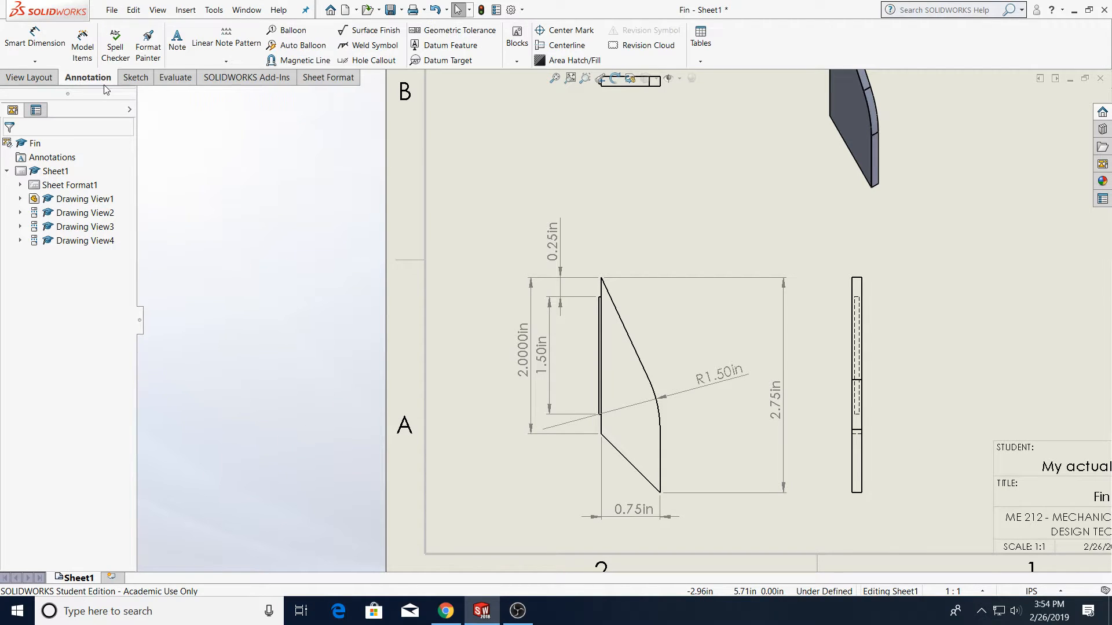
click(178, 53)
scroll(731, 529, up, 3)
scroll(730, 529, down, 2)
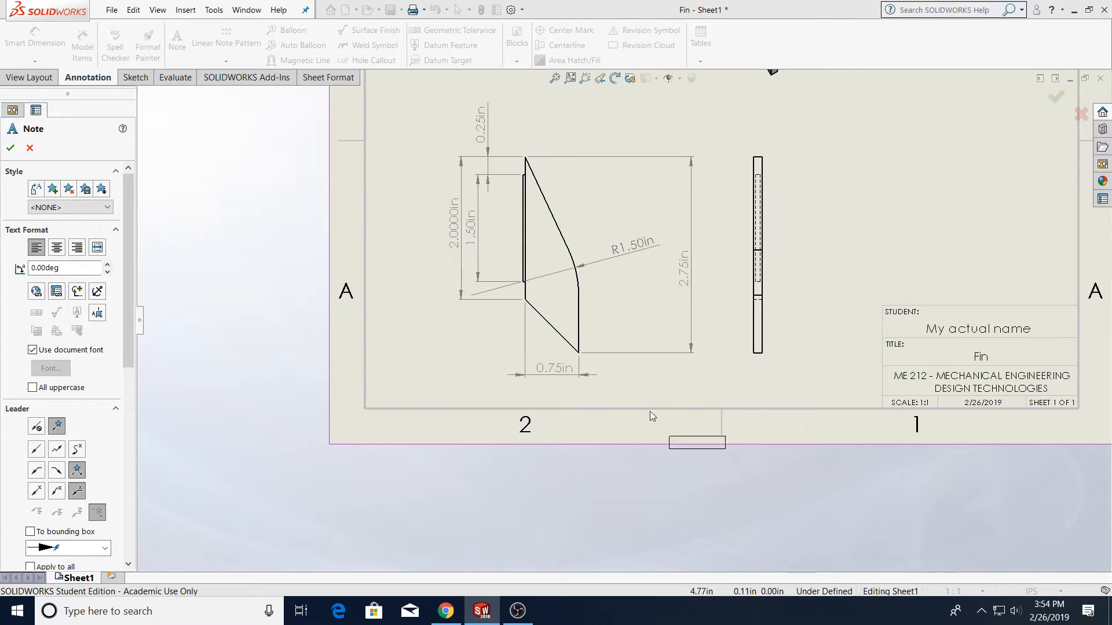
click(519, 389)
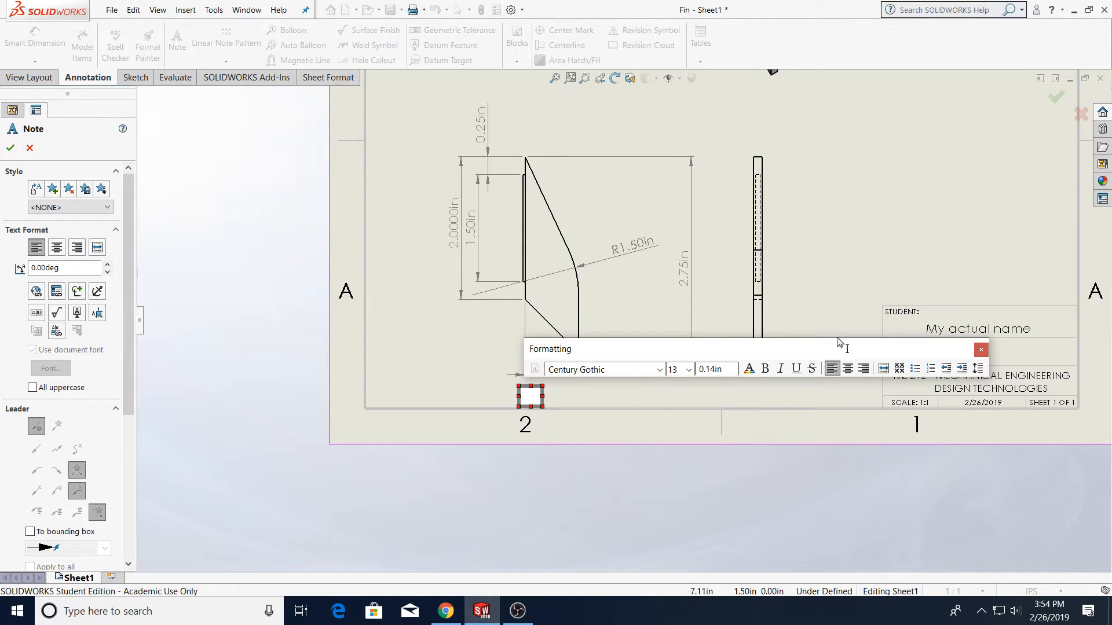
text(Front Viewe)
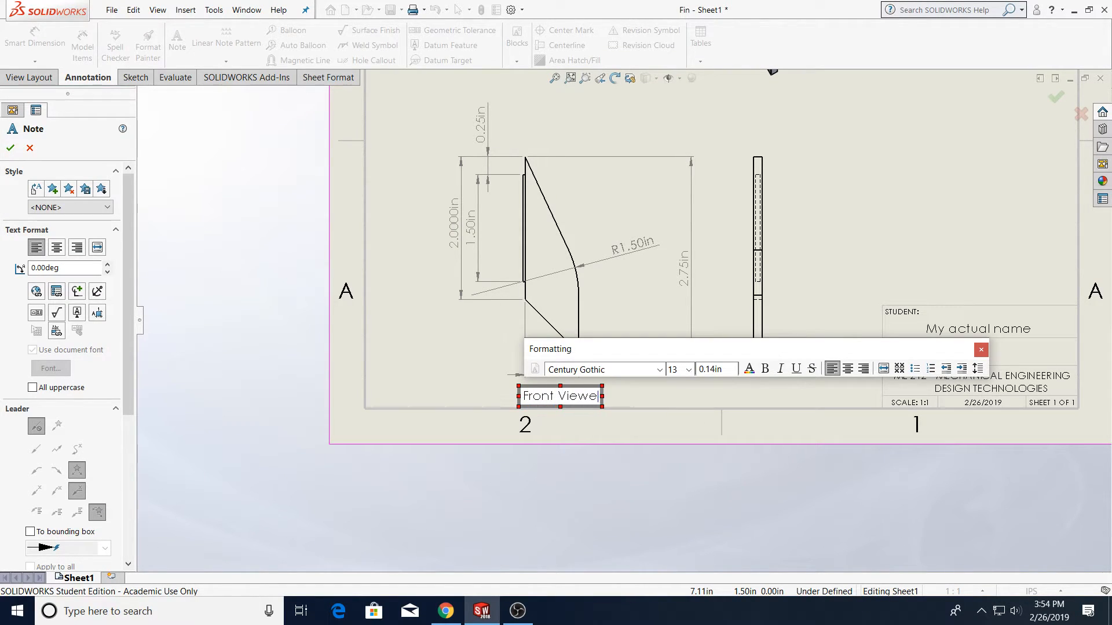
key(BackSpace)
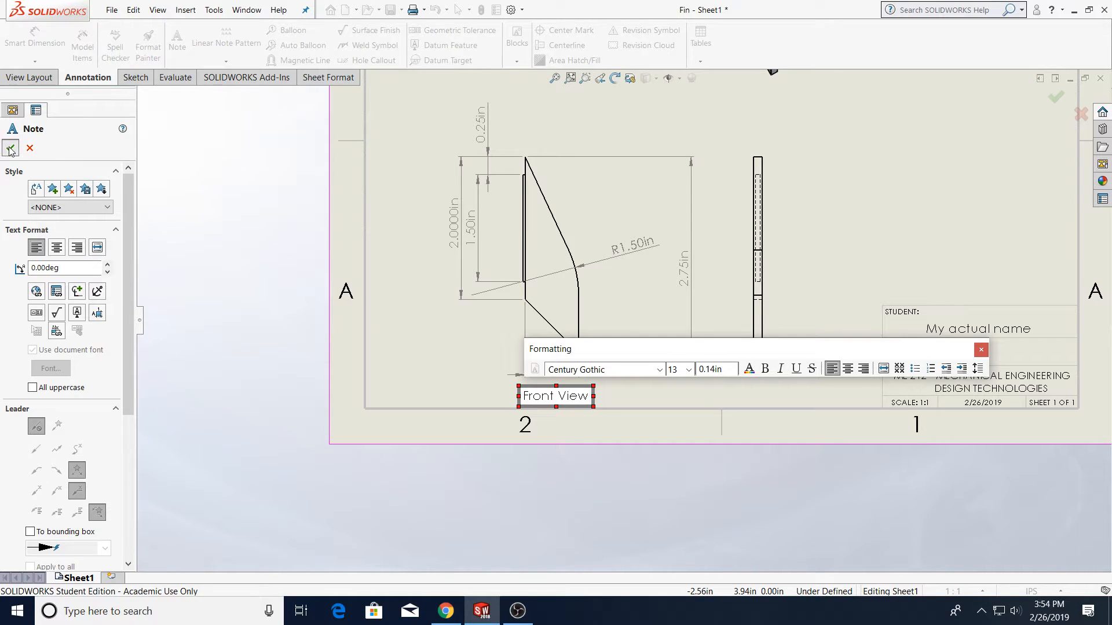
key(Escape)
Add a note reading "Side View" beneath the side view
click(227, 38)
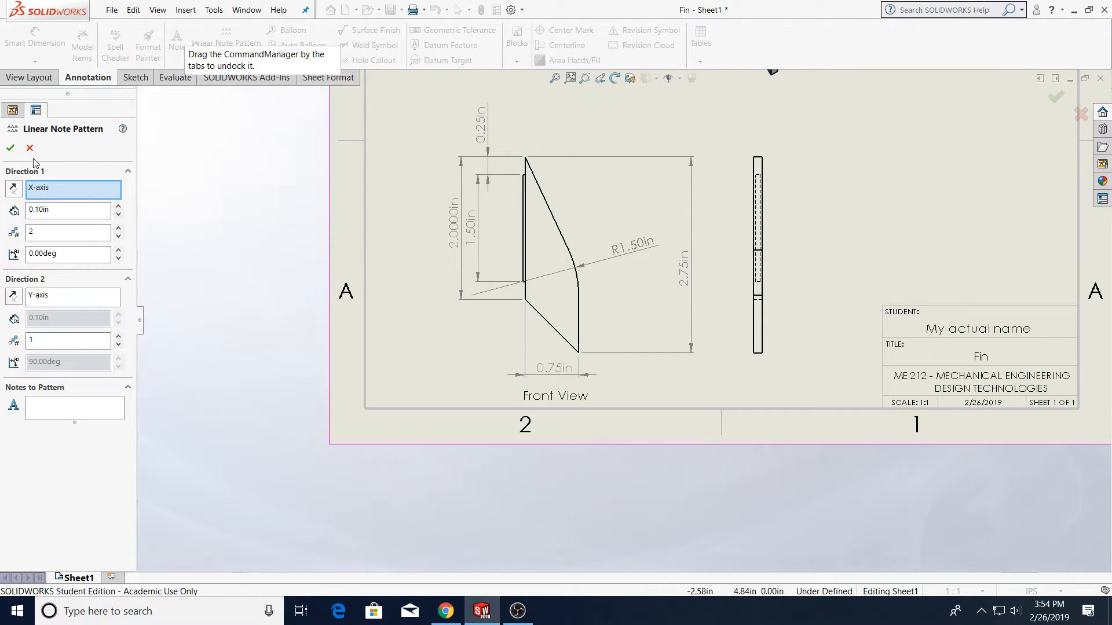
click(178, 41)
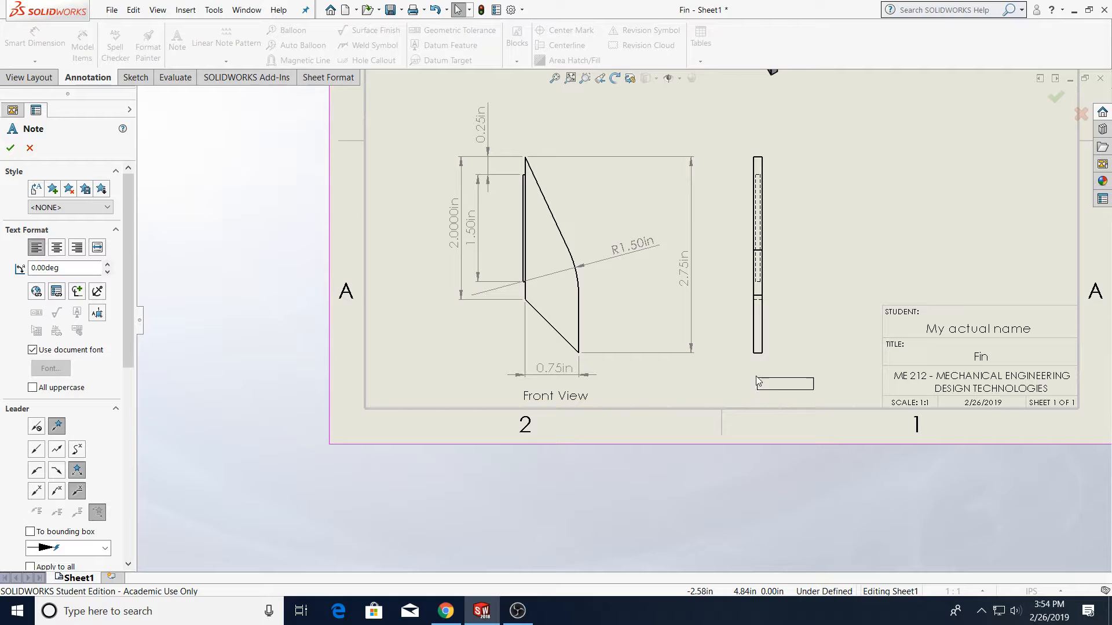
click(722, 388)
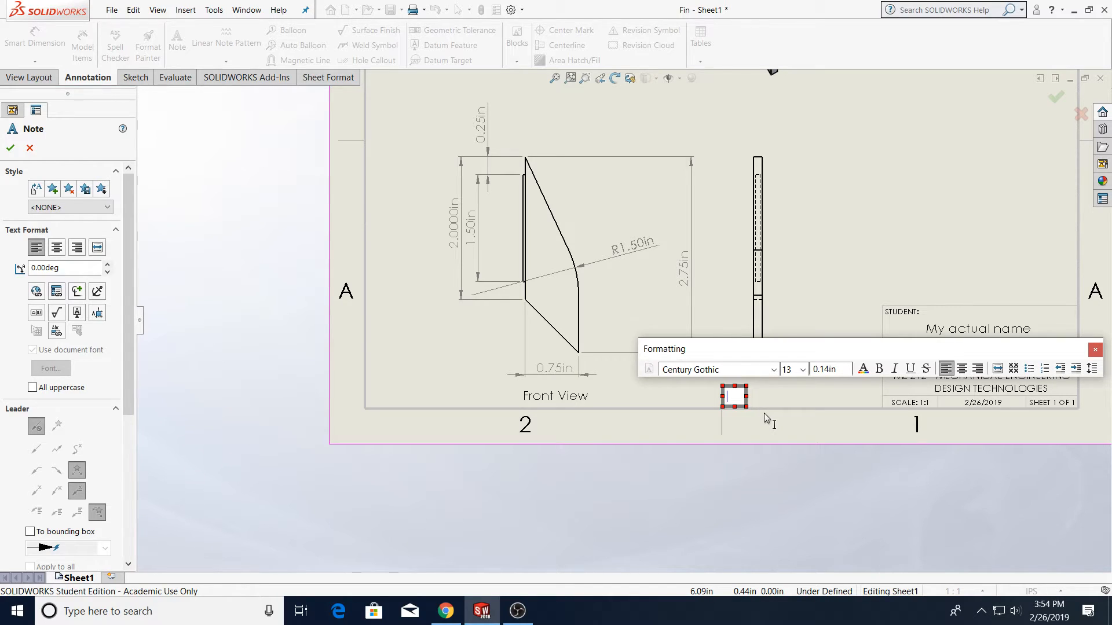
text(Side View)
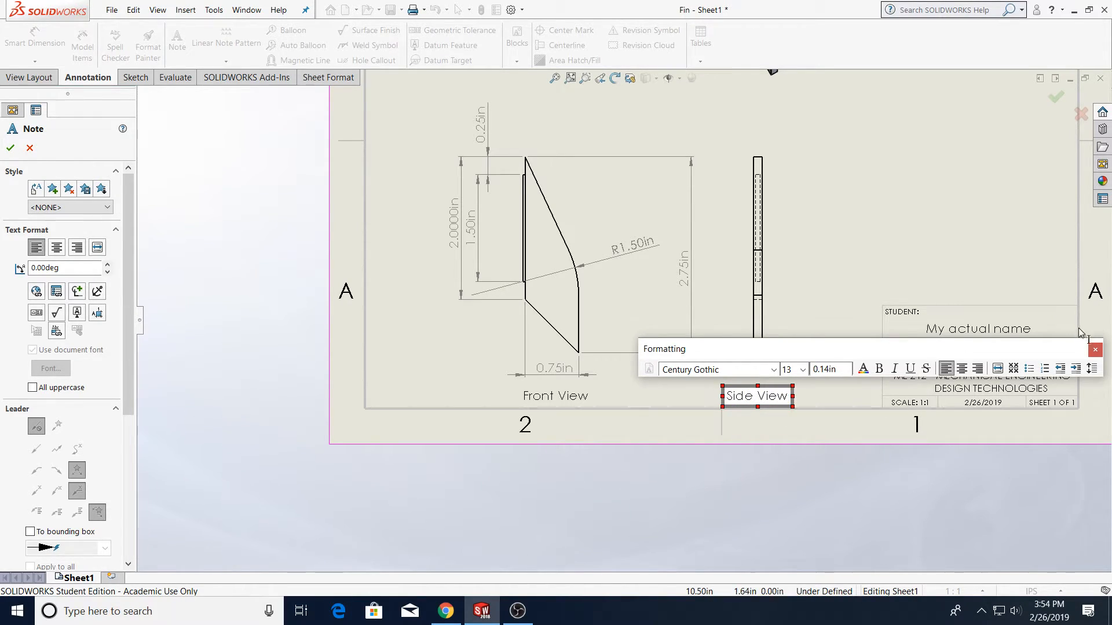
click(1094, 350)
scroll(707, 255, up, 6)
scroll(610, 225, down, 5)
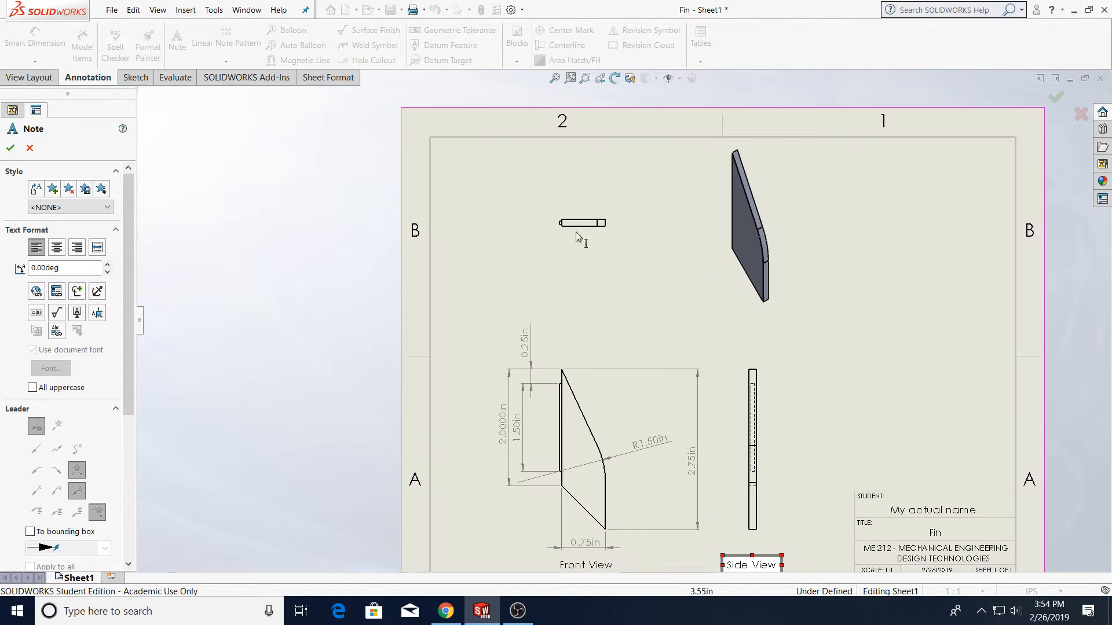
key(Escape)
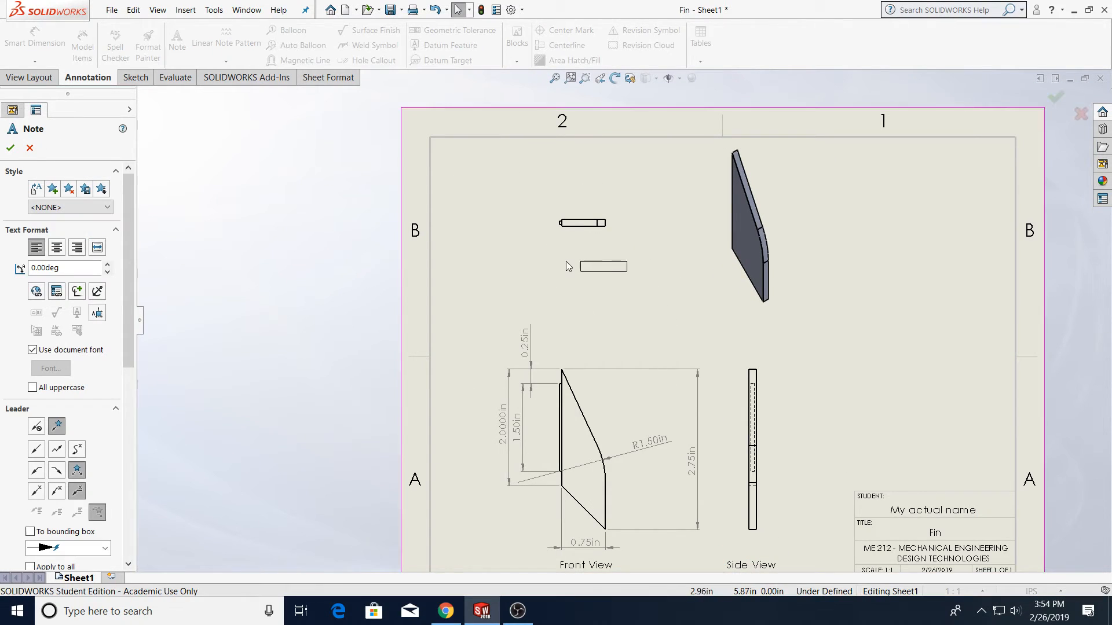
Add a note reading "Top View" beneath the top view
click(564, 261)
text(Top View)
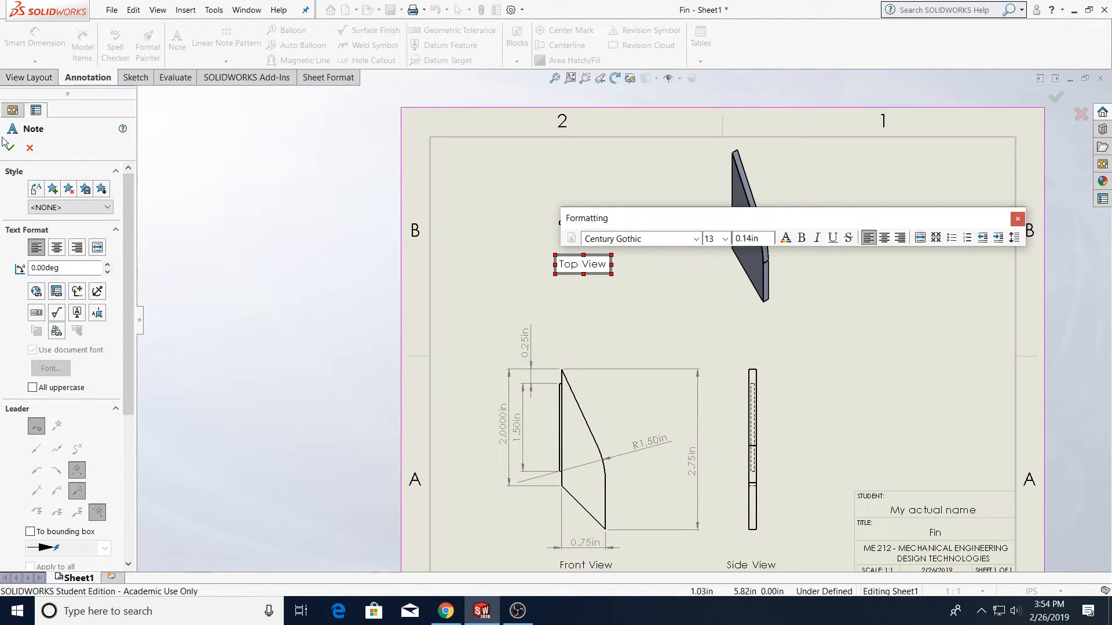
key(Escape)
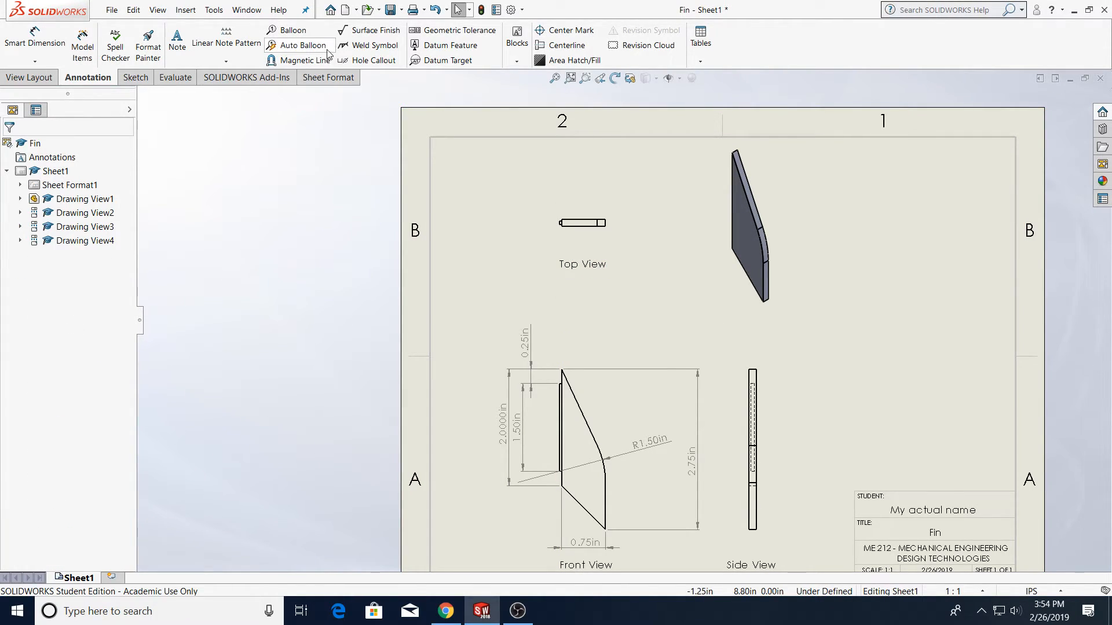
Attach a balloon to the top of the fin's root edge in the front view, placing it up and to the left
click(285, 30)
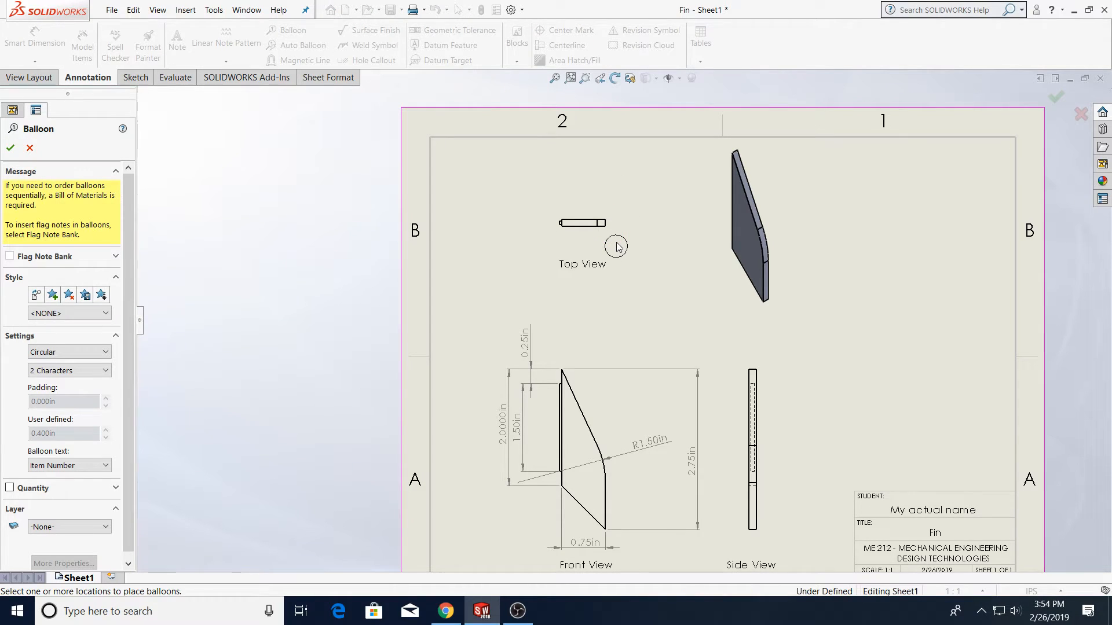
scroll(578, 384, down, 5)
scroll(575, 376, down, 2)
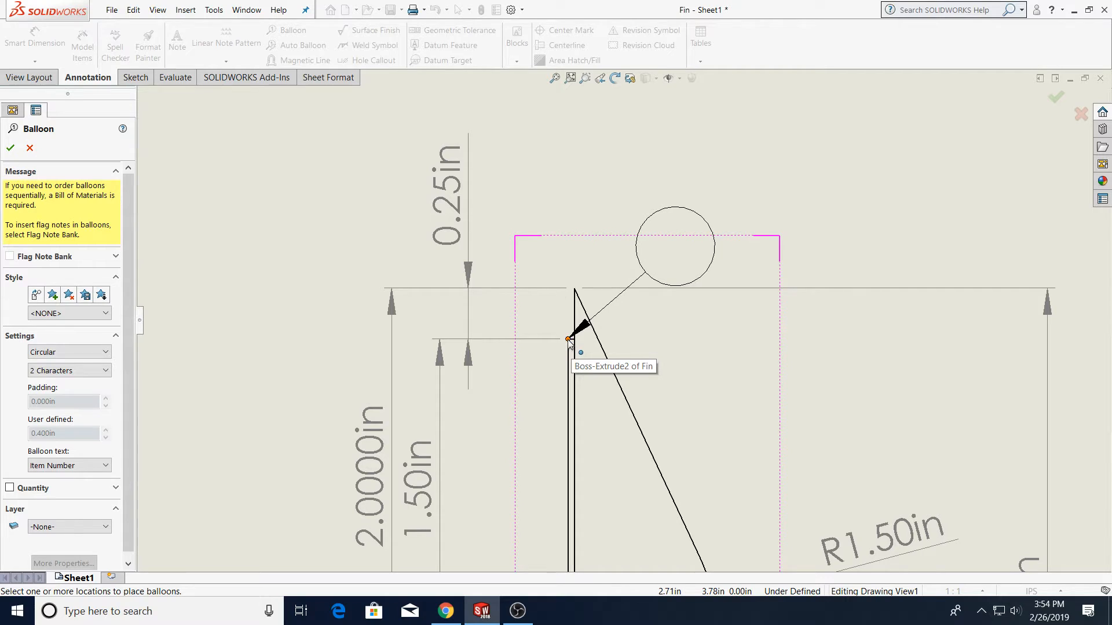
click(571, 343)
click(251, 188)
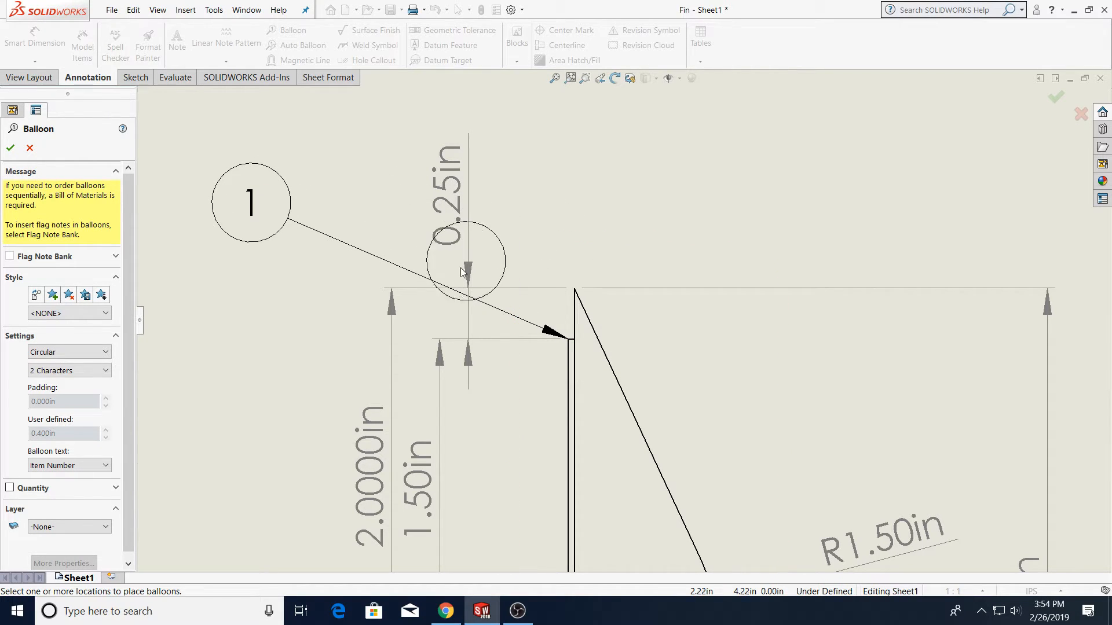
click(10, 148)
Zoom out to review the whole drawing sheet with its views, notes and dimensions
scroll(645, 229, up, 4)
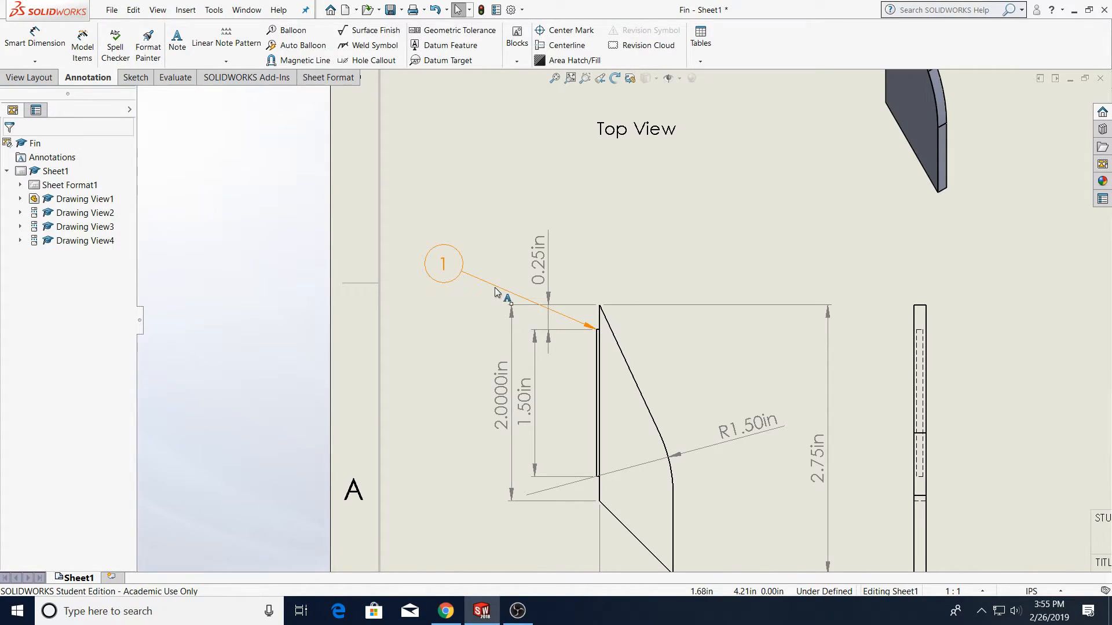
scroll(644, 261, up, 4)
scroll(824, 252, down, 1)
scroll(824, 251, down, 1)
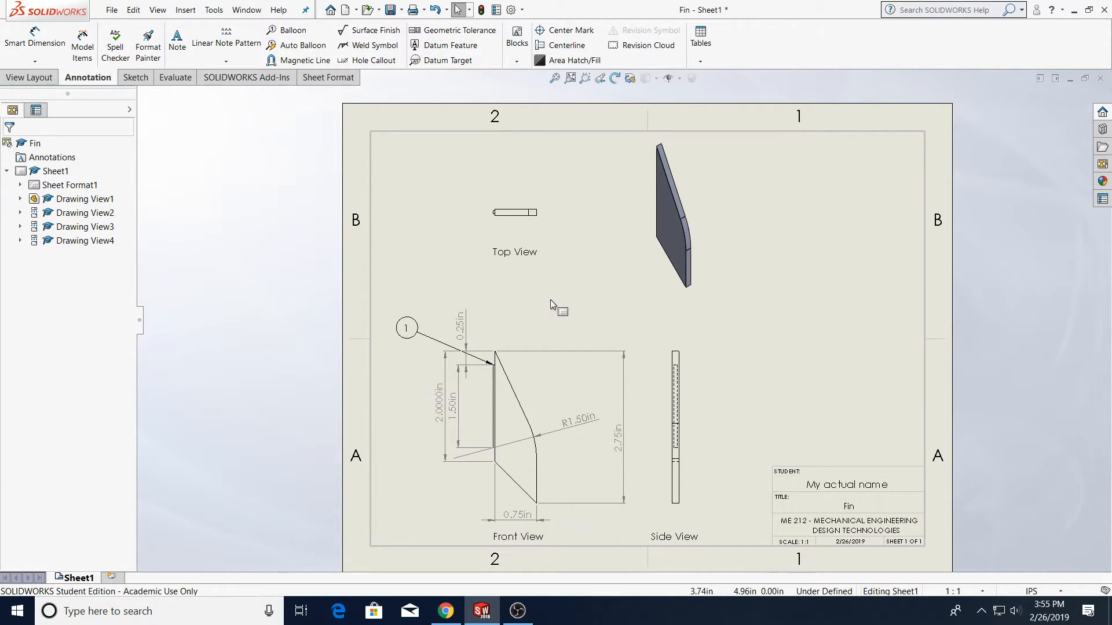
scroll(514, 363, down, 2)
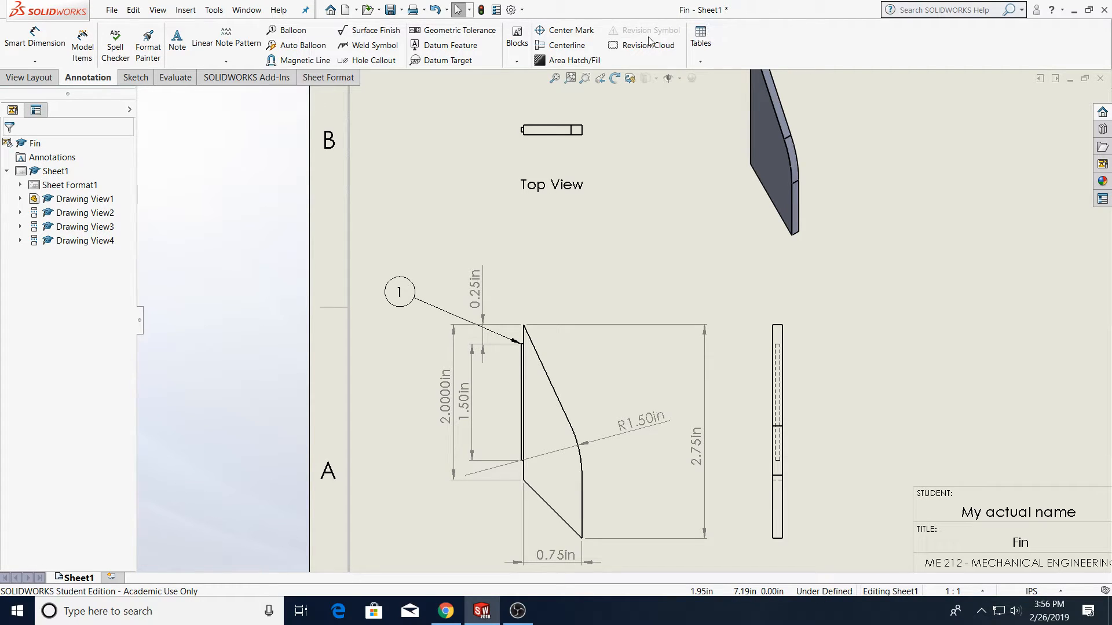
key(f)
scroll(657, 234, up, 2)
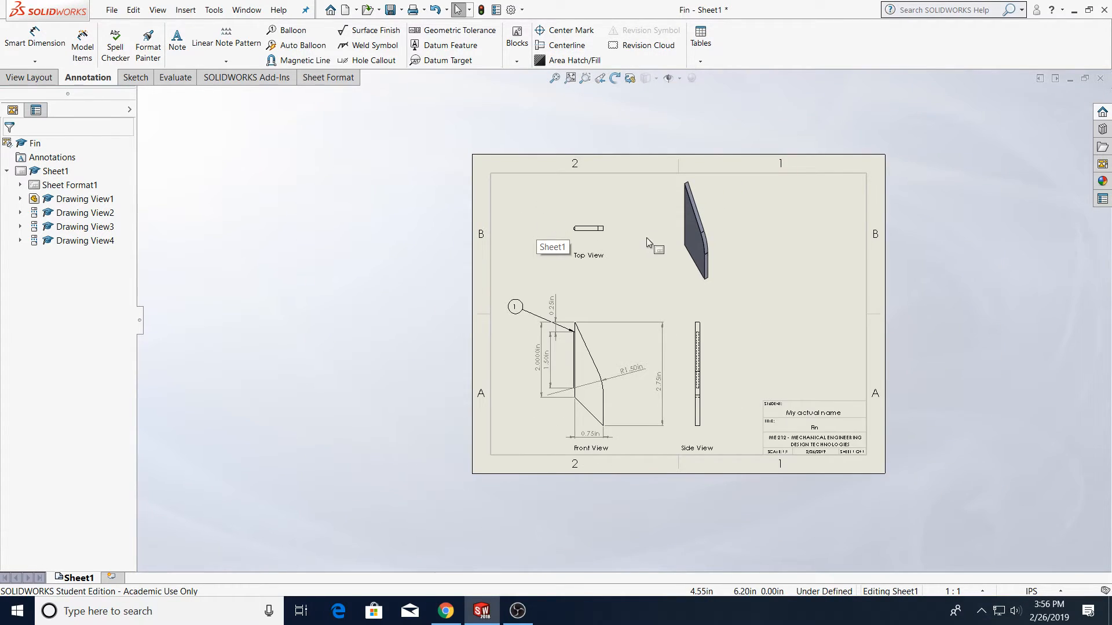
scroll(651, 320, down, 2)
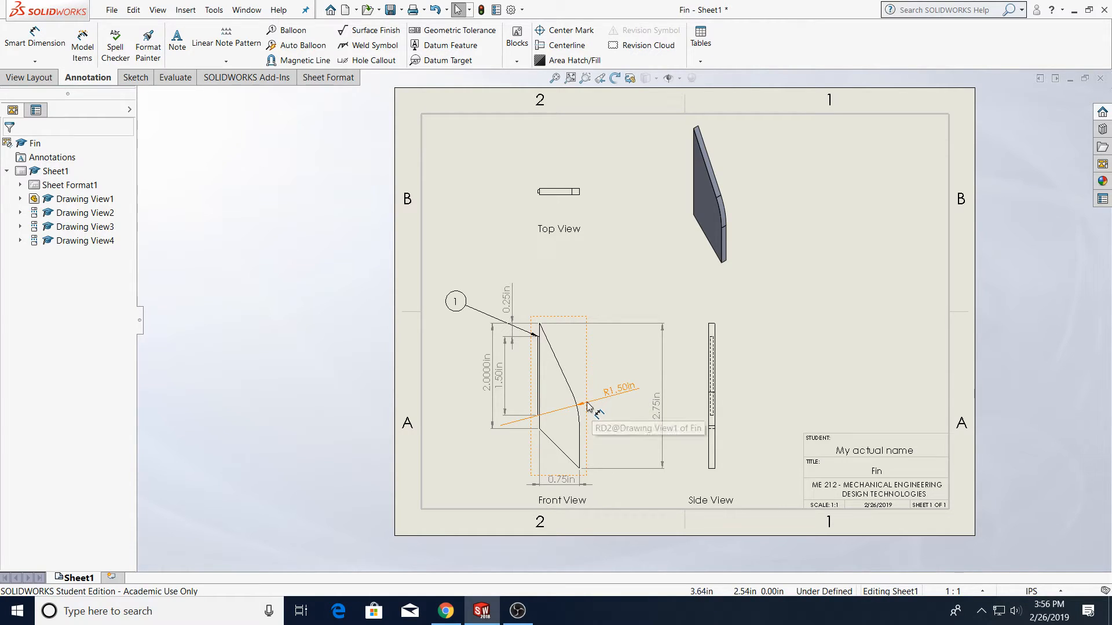
Give the front view a custom scale of 1:5
click(576, 320)
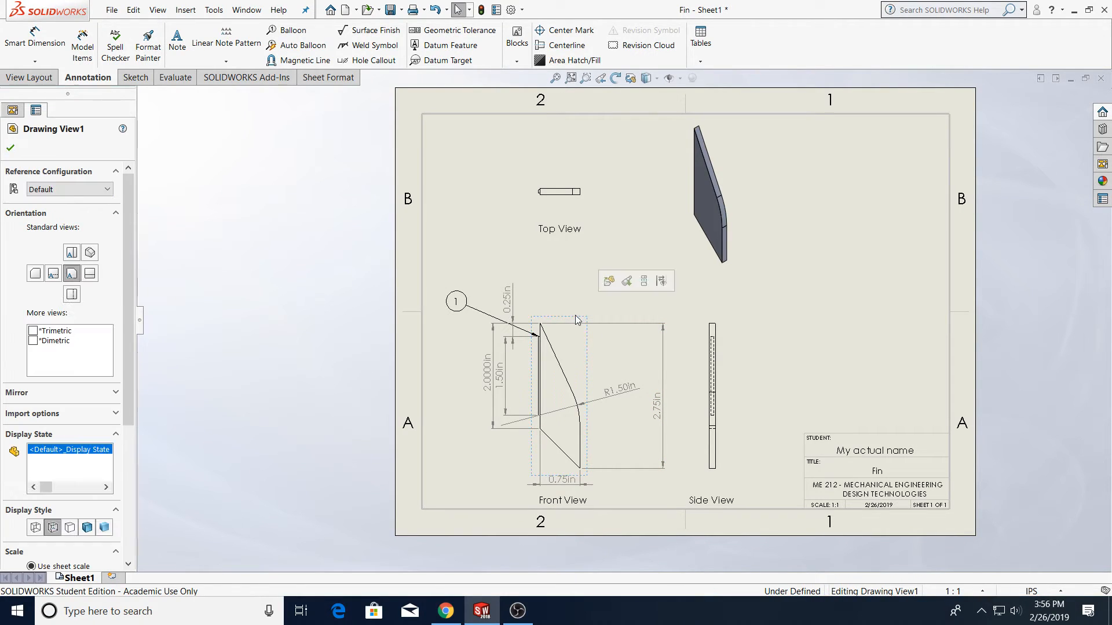
scroll(129, 355, down, 1)
drag(131, 357, 154, 476)
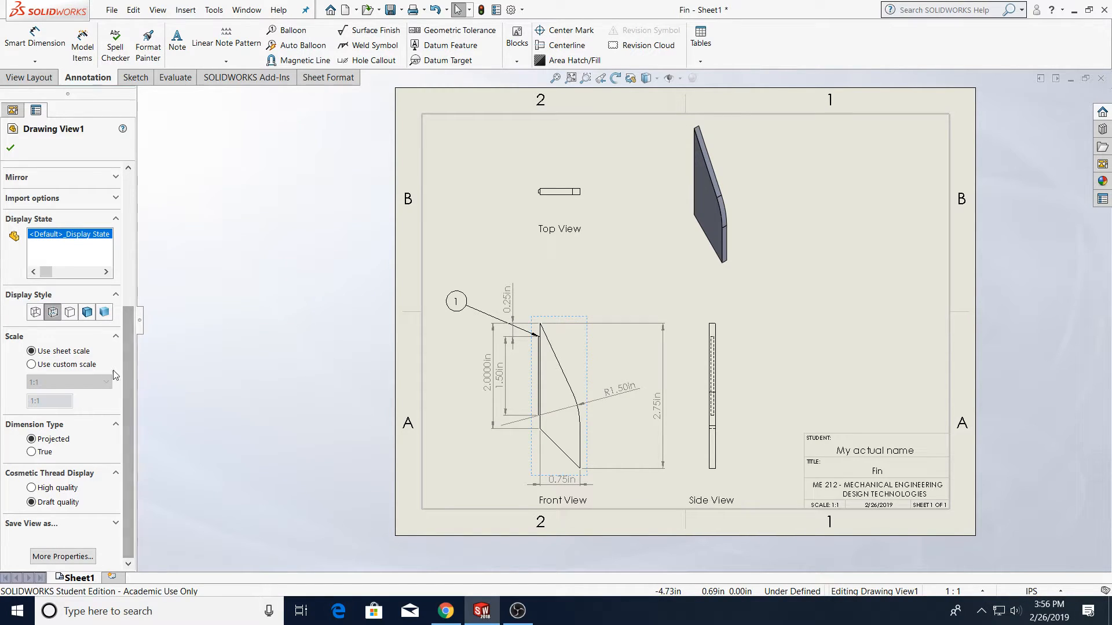
click(47, 364)
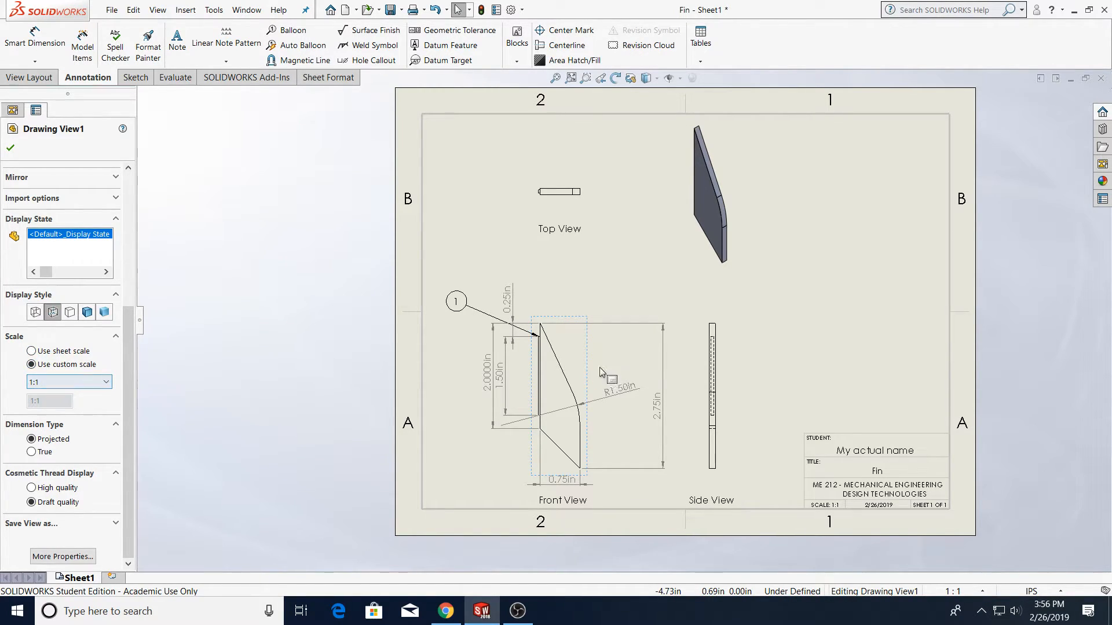
click(46, 381)
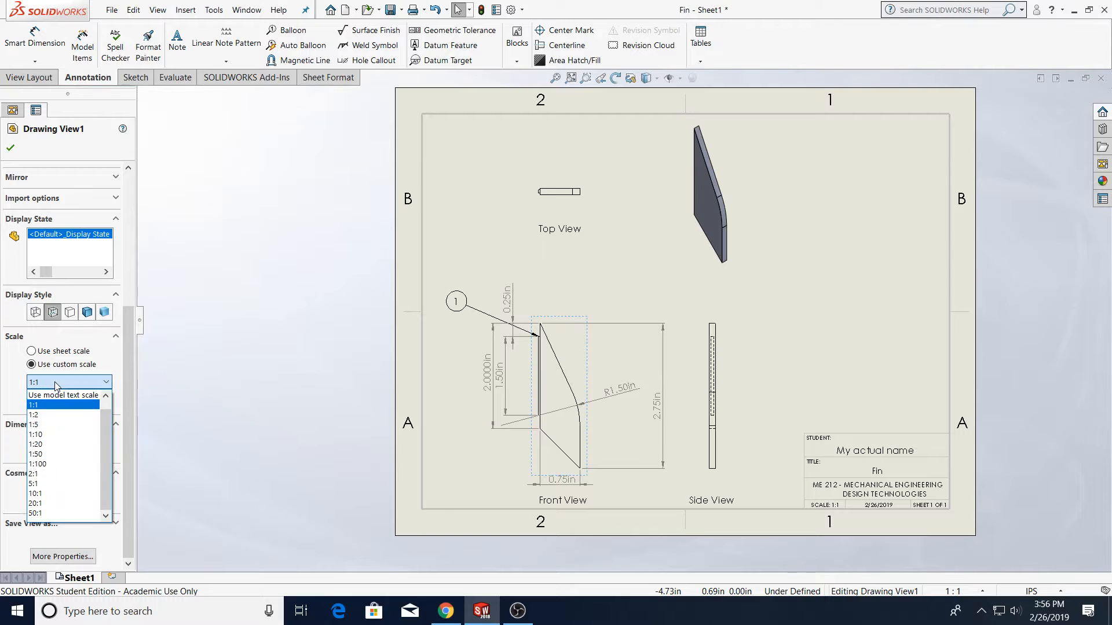
click(81, 424)
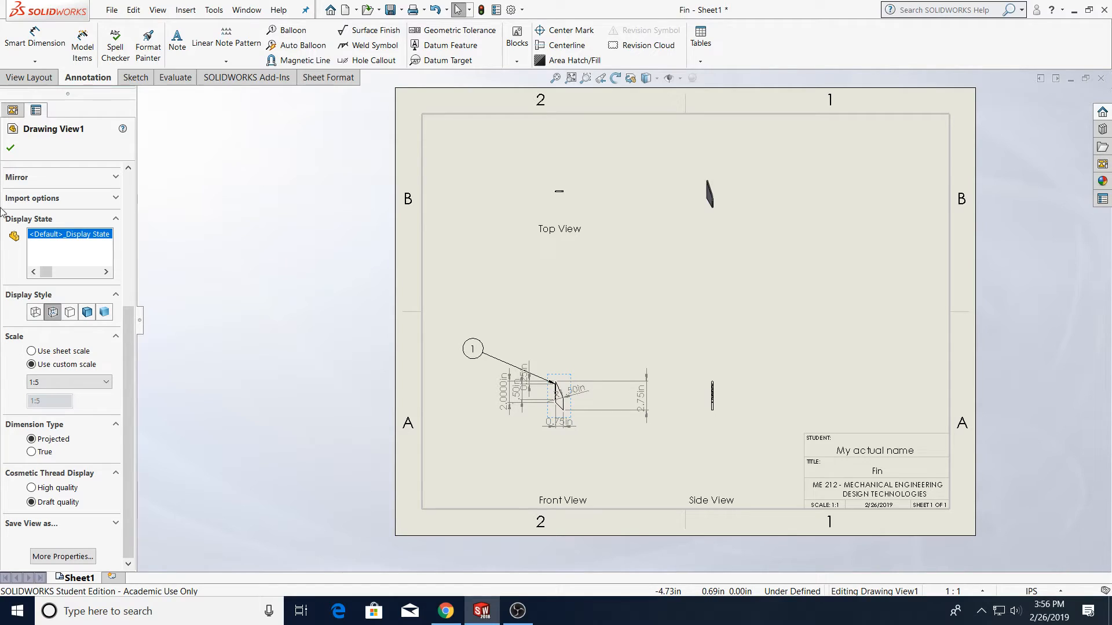
click(10, 148)
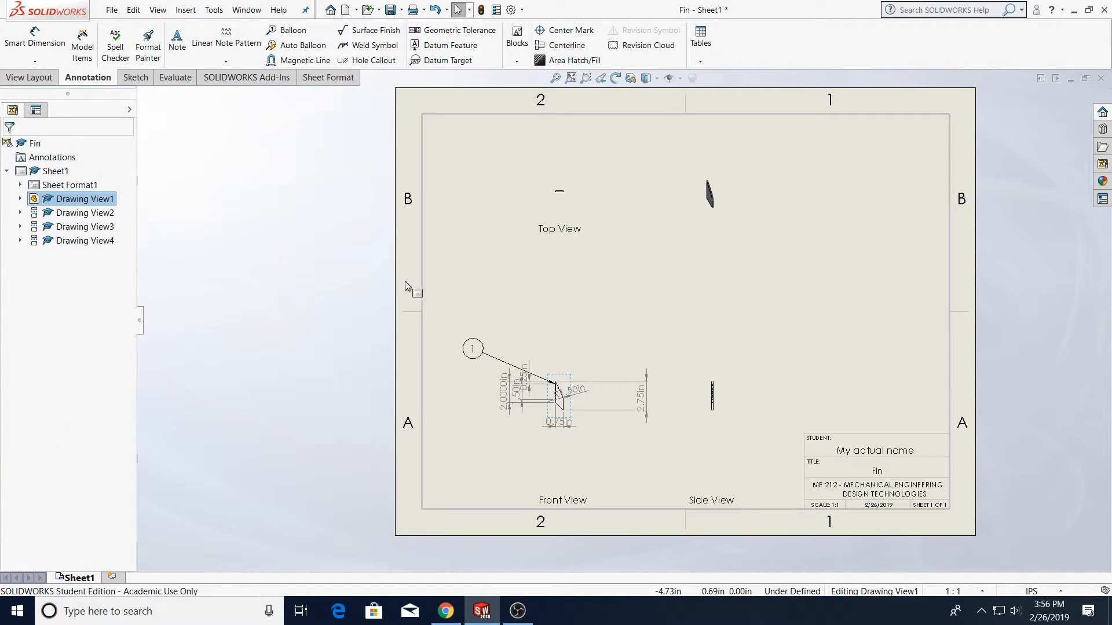
Undo the last annotation change
key(ctrl+z)
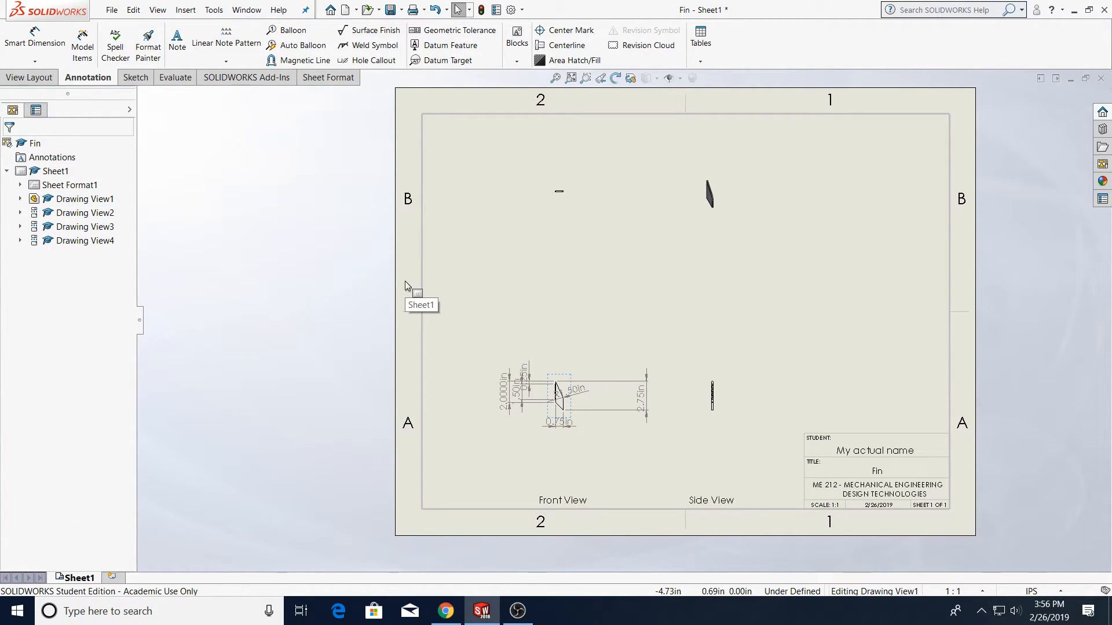
click(133, 10)
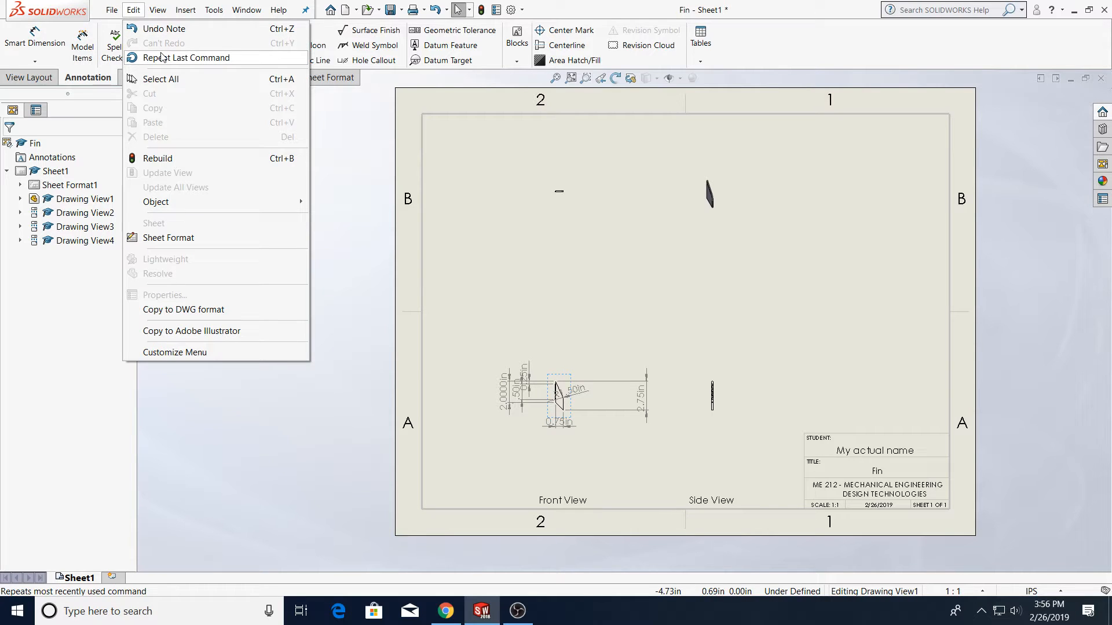
click(365, 179)
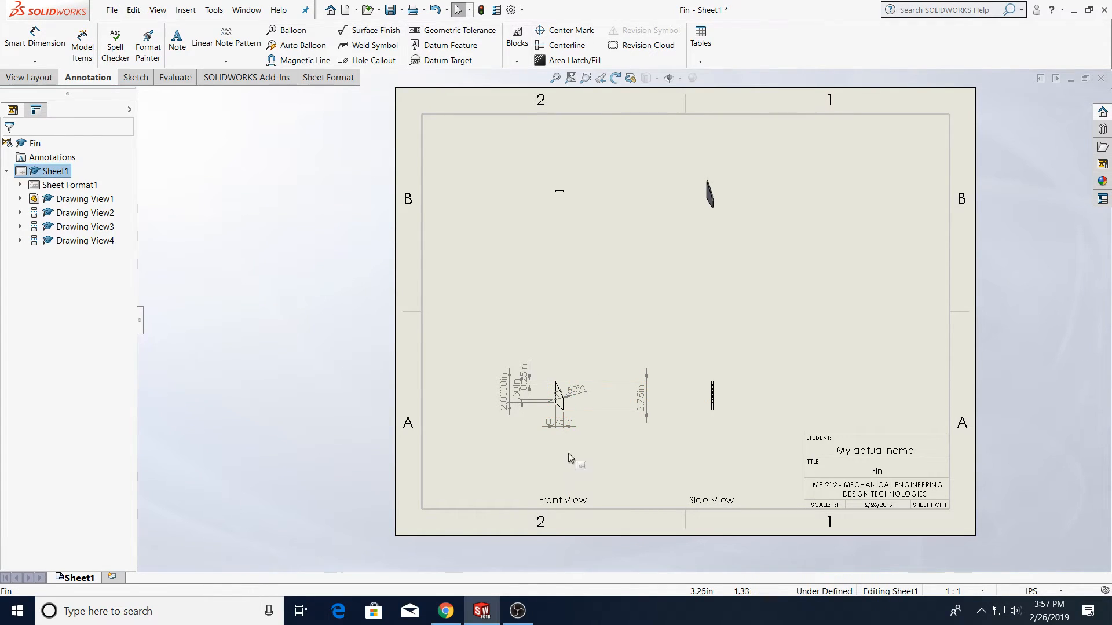
Set the front view back to the sheet scale
click(574, 399)
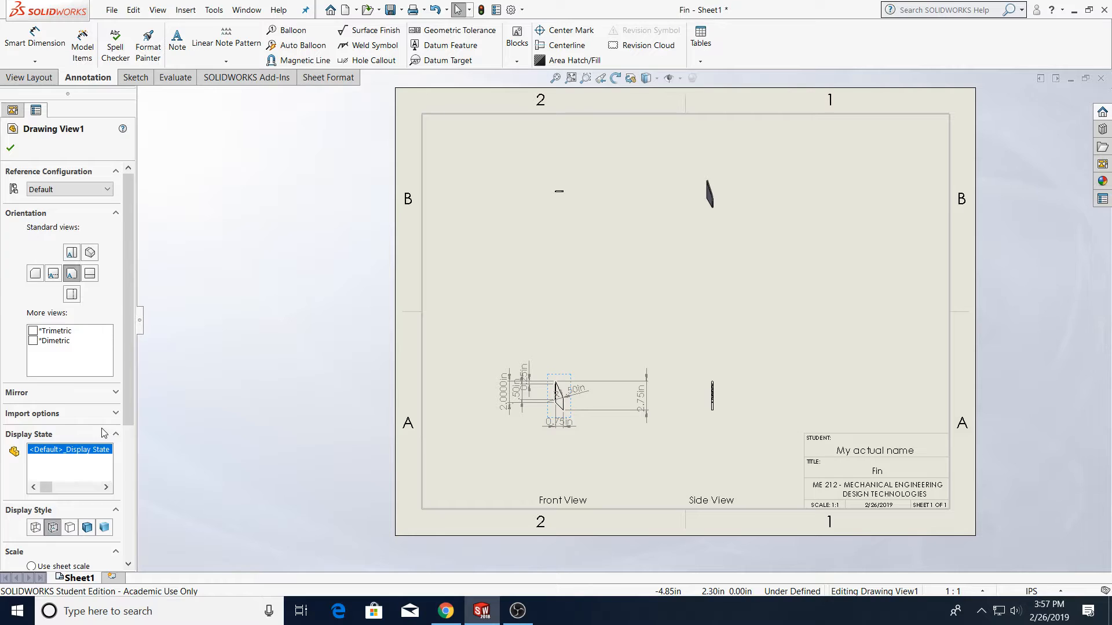
scroll(118, 399, down, 5)
scroll(123, 401, up, 5)
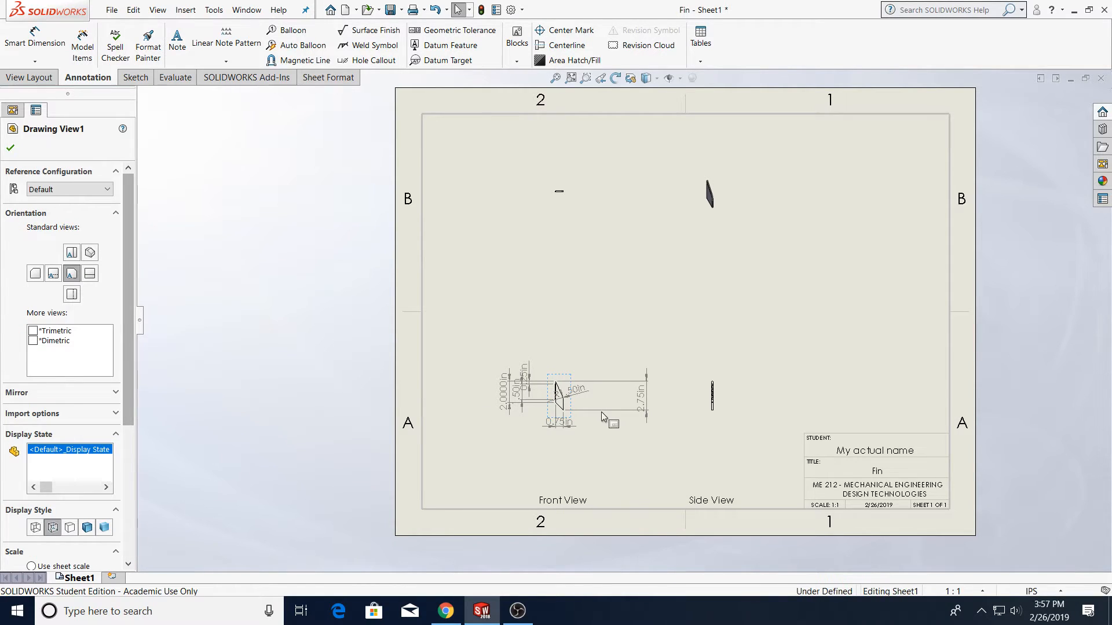
click(597, 411)
scroll(586, 391, down, 4)
click(547, 311)
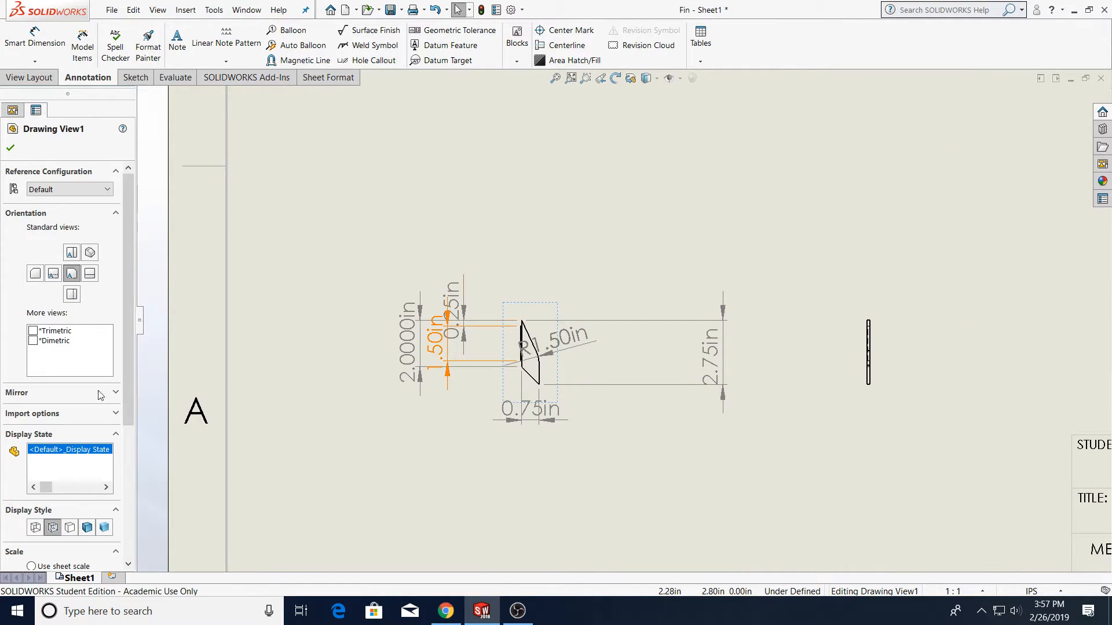
scroll(41, 473, down, 3)
click(53, 352)
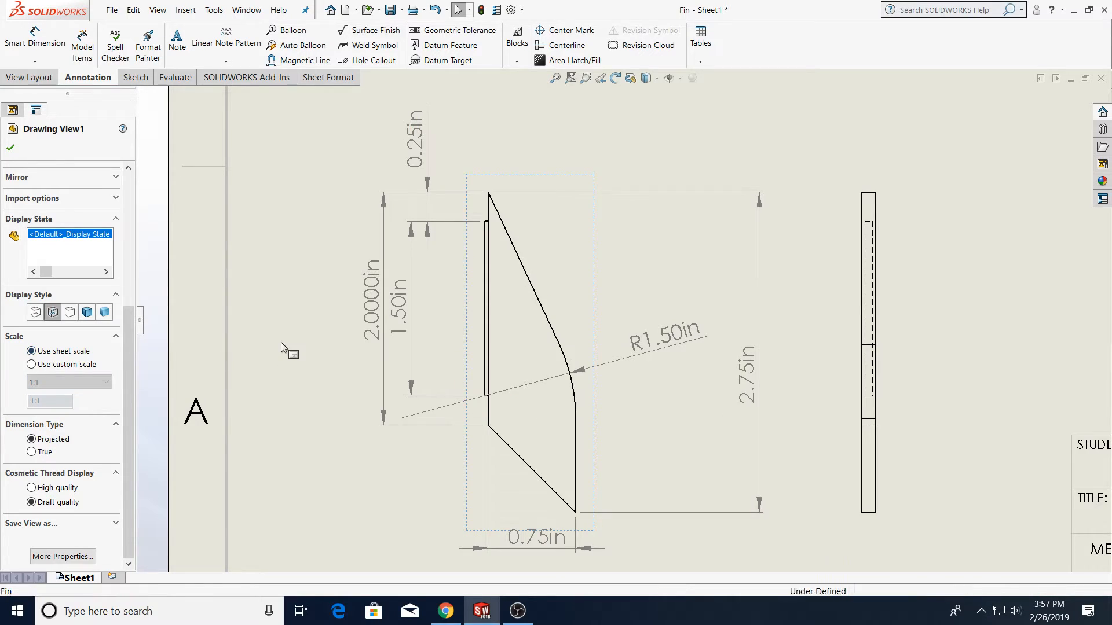
click(280, 342)
scroll(649, 313, up, 8)
scroll(601, 240, down, 2)
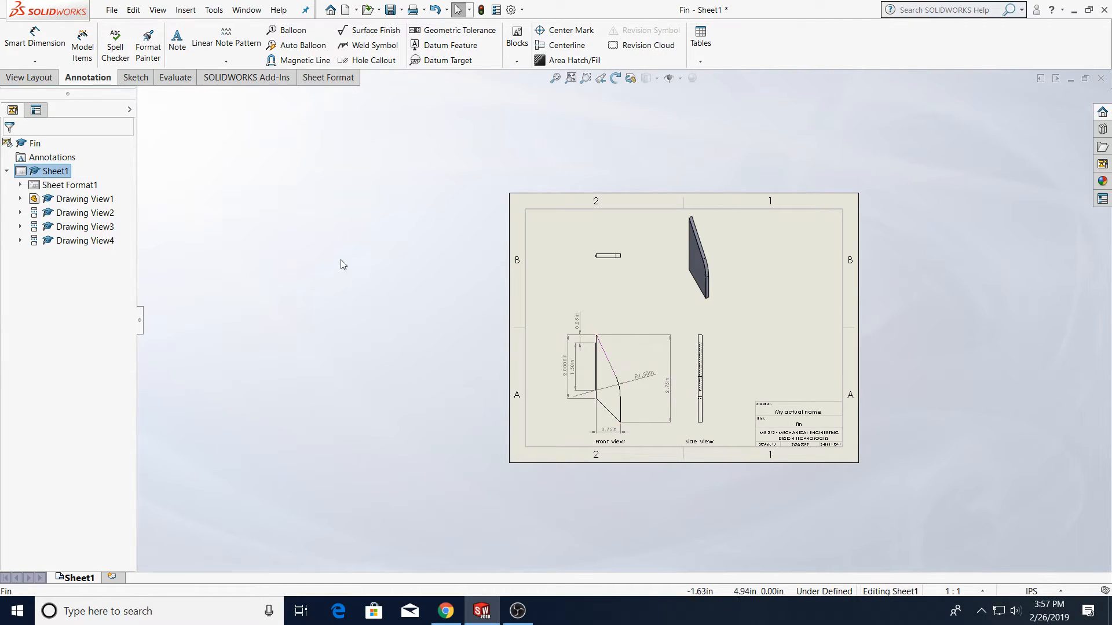
Add ordinate dimensions to the front view, zero at the root edge's lower end and one at the curve's end
click(54, 79)
click(86, 78)
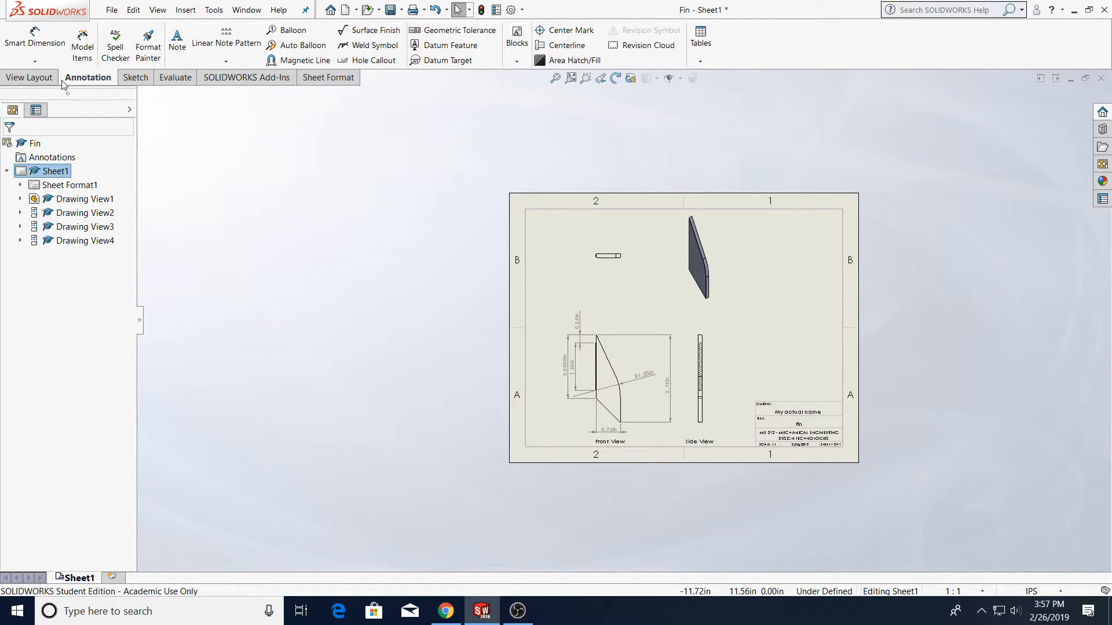
click(35, 61)
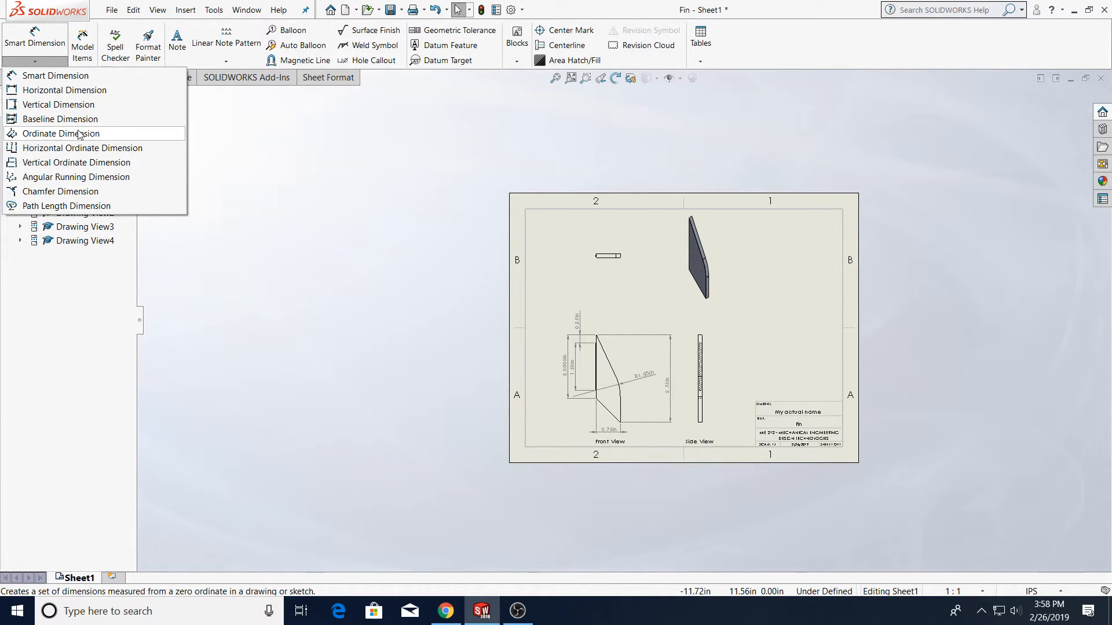
click(35, 60)
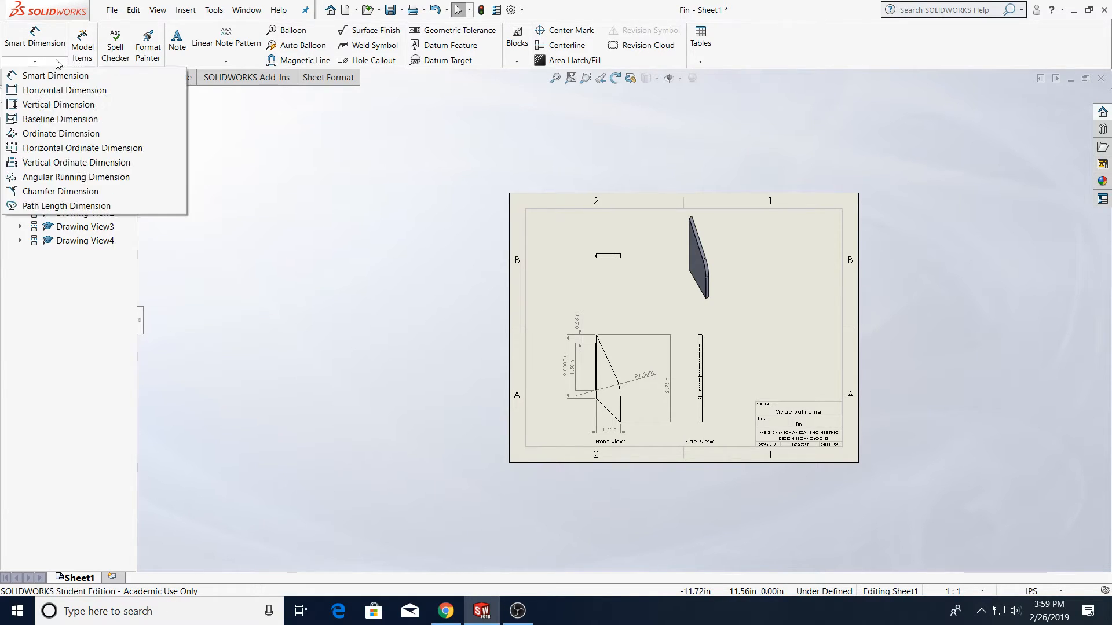
click(63, 138)
scroll(502, 397, down, 8)
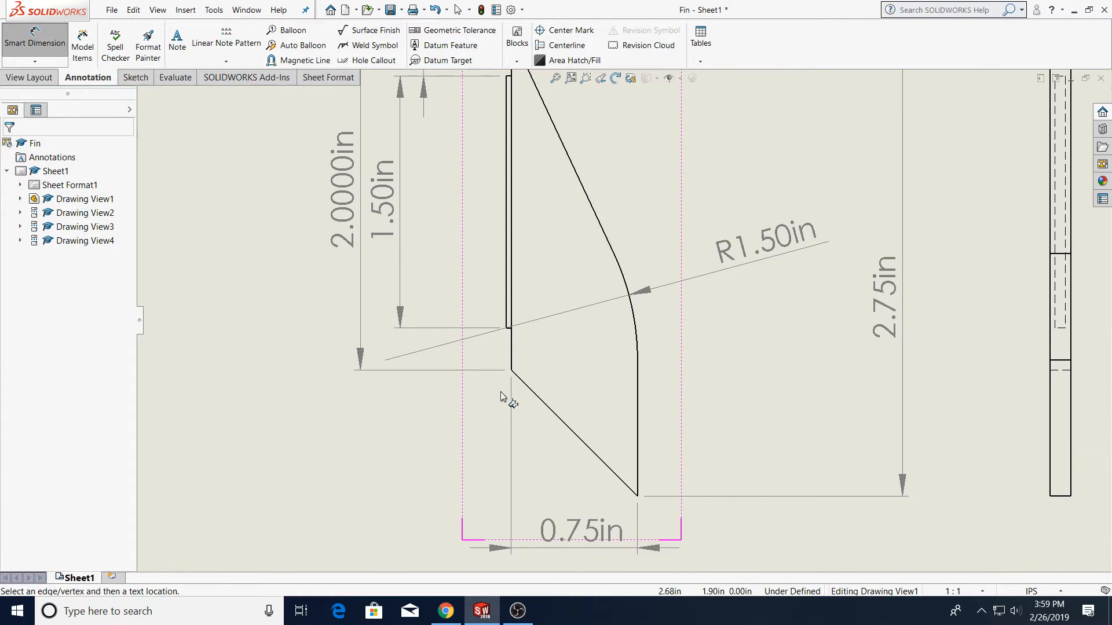
click(511, 371)
scroll(515, 501, up, 3)
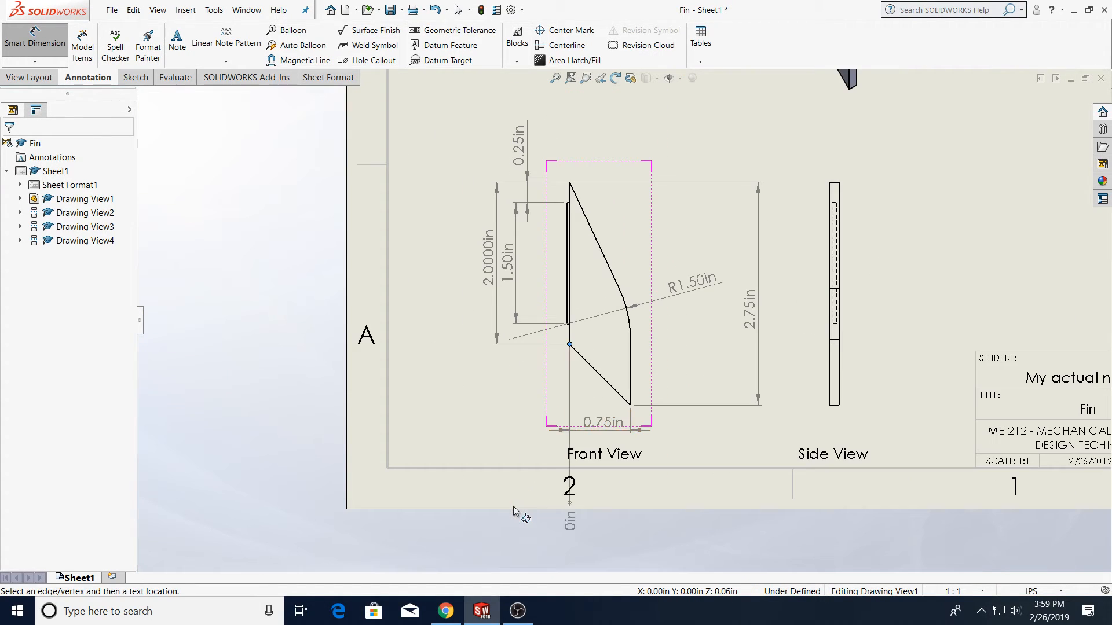
click(564, 152)
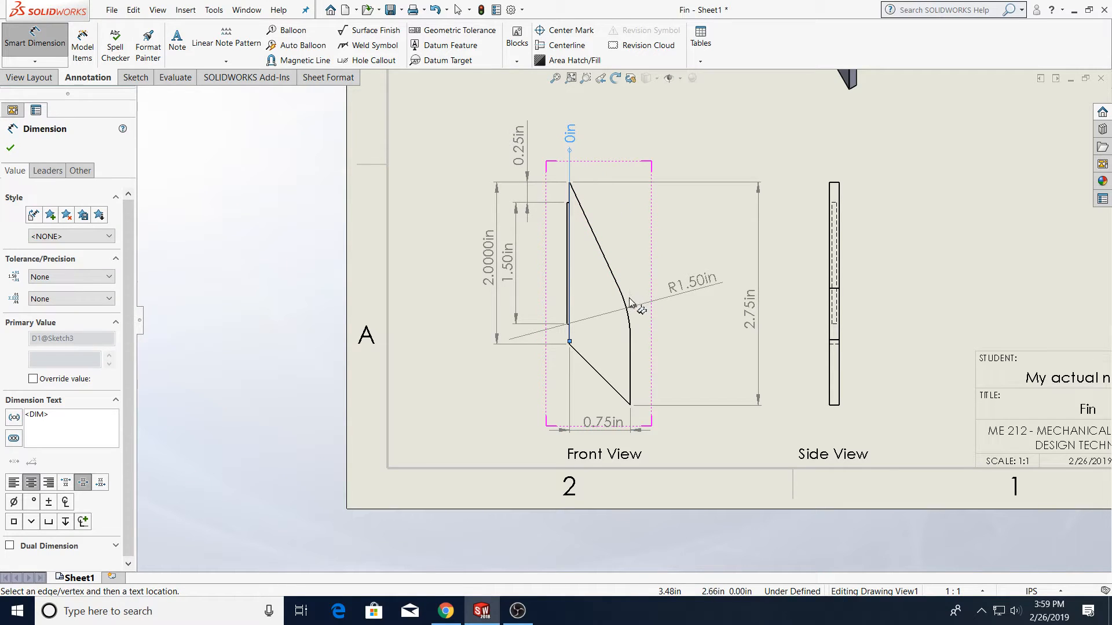
click(630, 336)
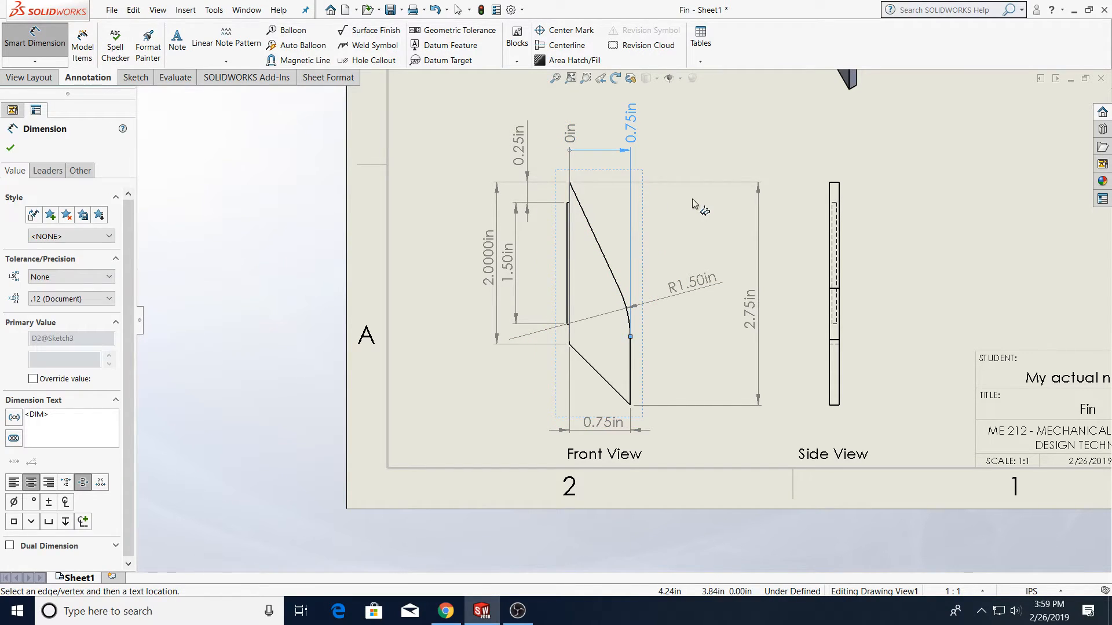
Add an ordinate dimension at the midpoint of the slanted leading edge, accepting it as a driven dimension
scroll(613, 321, down, 2)
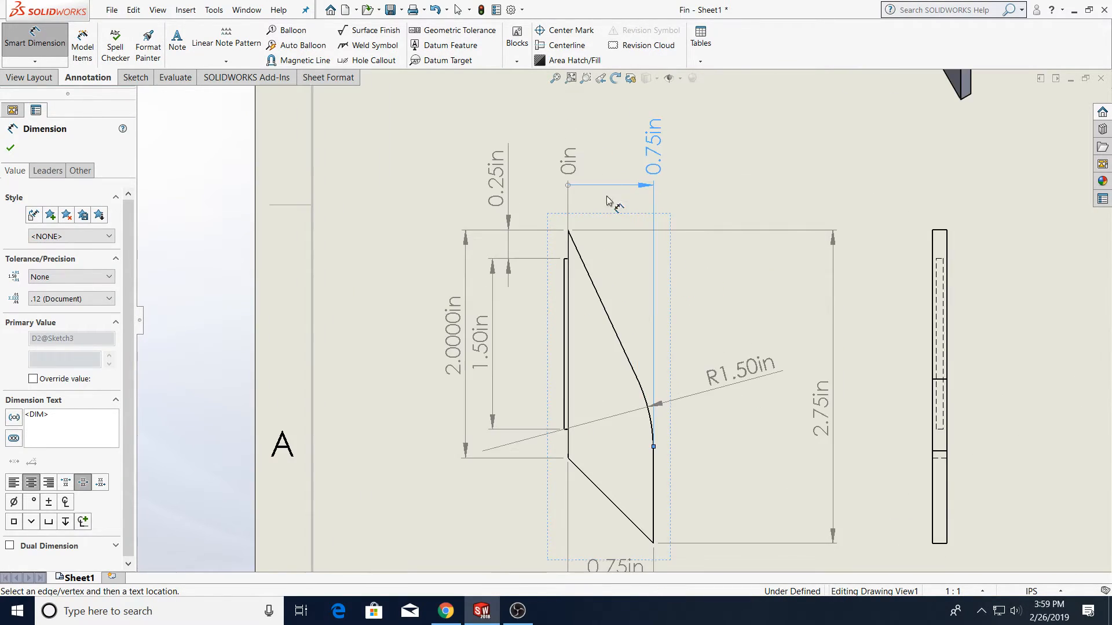
right_click(615, 326)
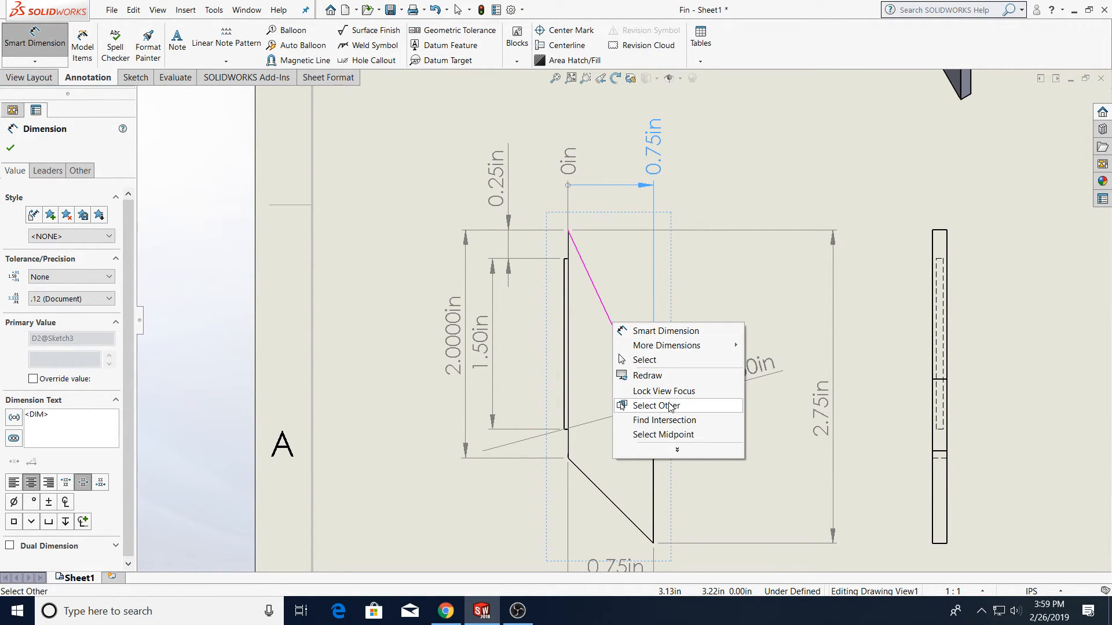
click(663, 434)
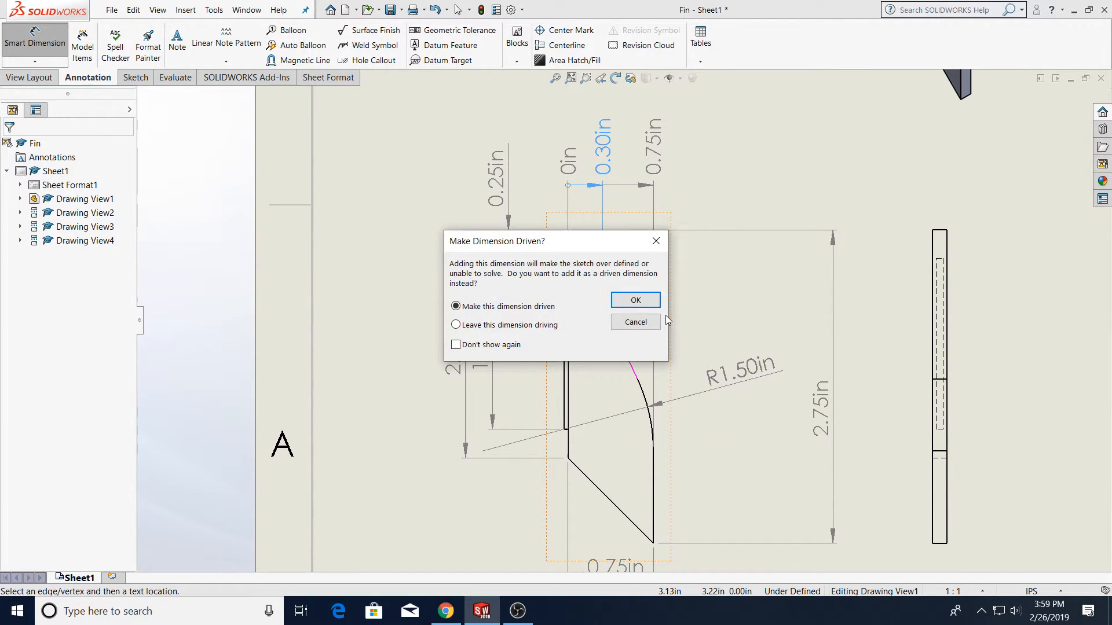
click(636, 322)
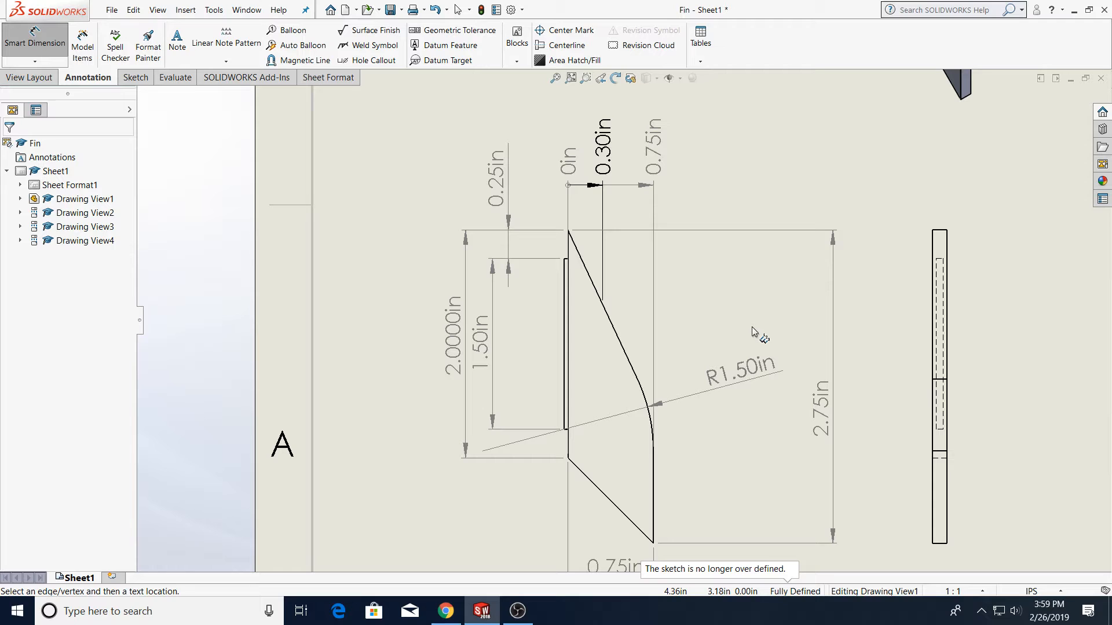
key(f)
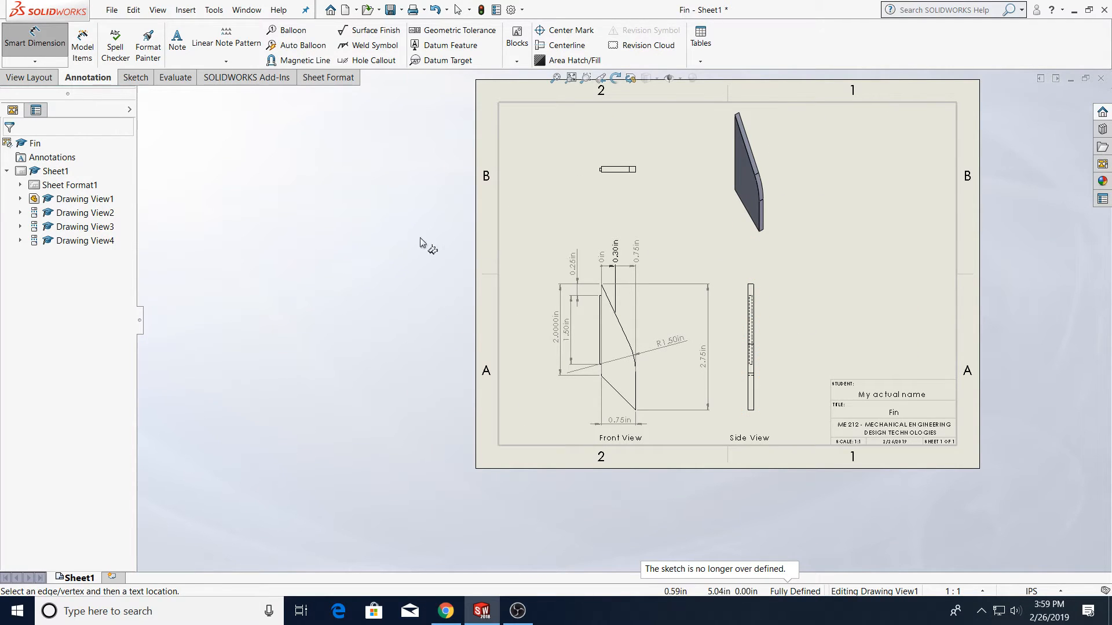
Start saving the drawing as an Adobe Portable Document Format file
click(112, 10)
click(131, 108)
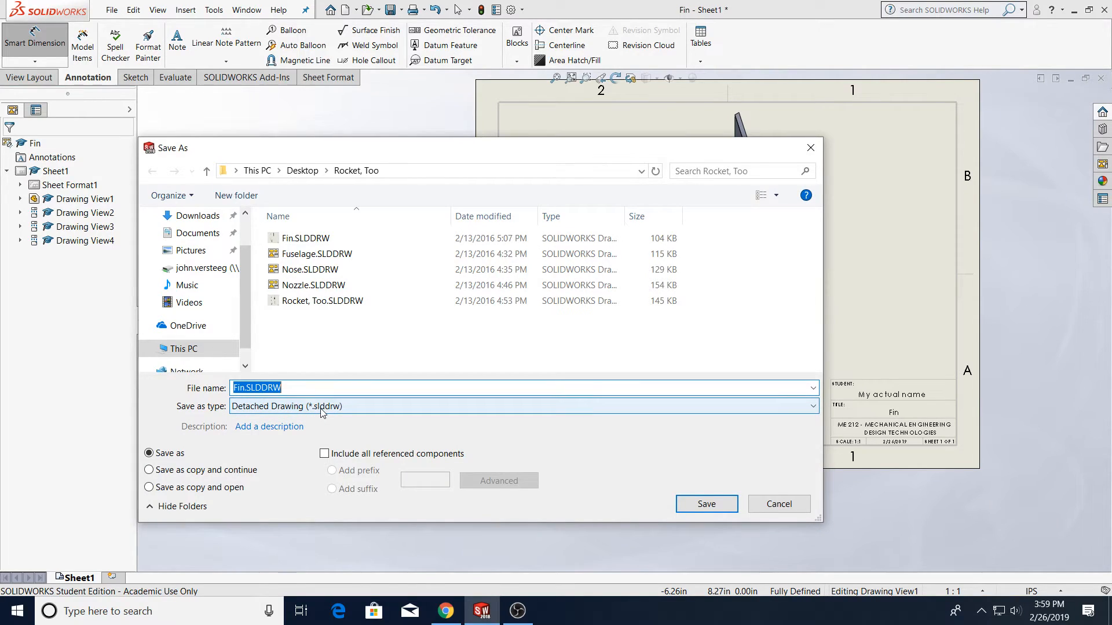
click(322, 412)
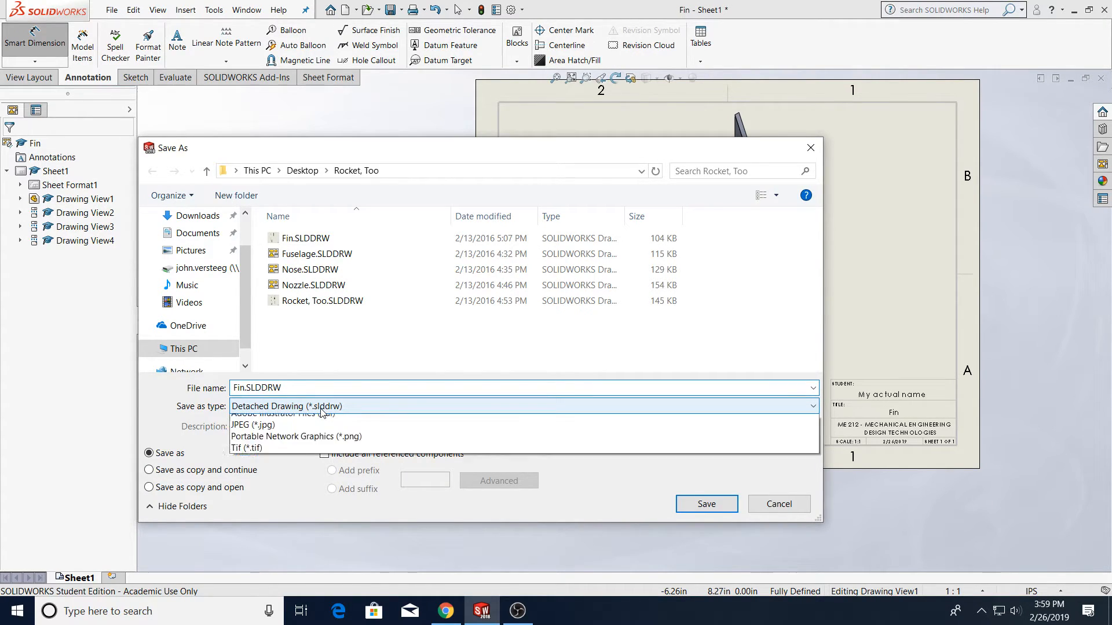
click(338, 491)
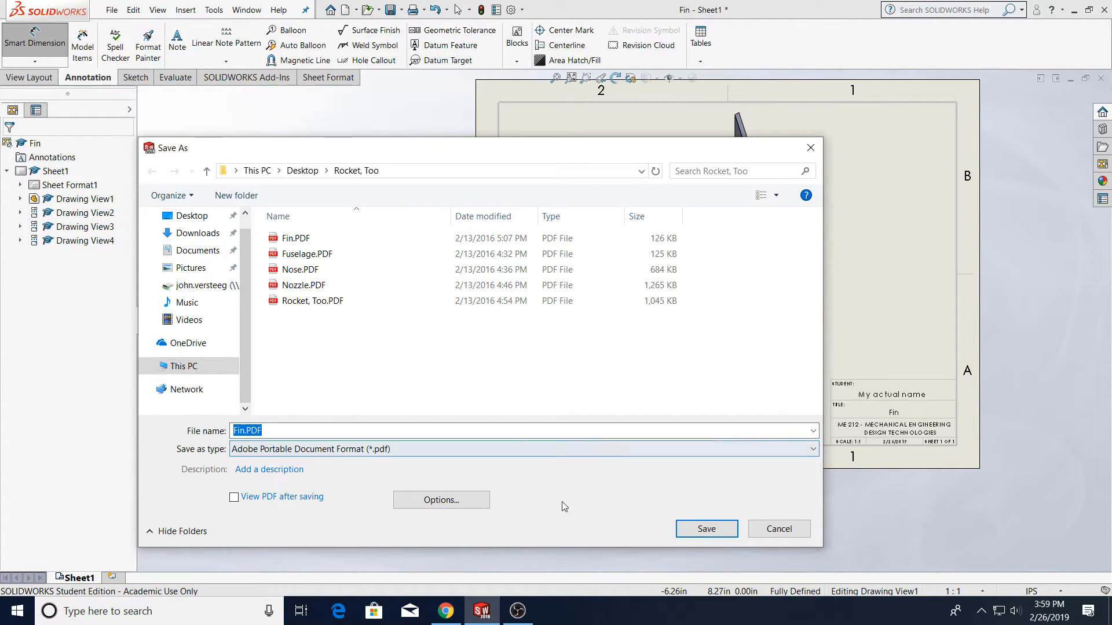
Try setting PDF export options to high quality lines and 300 DPI geometry, then cancel the export
click(442, 500)
drag(492, 112, 691, 115)
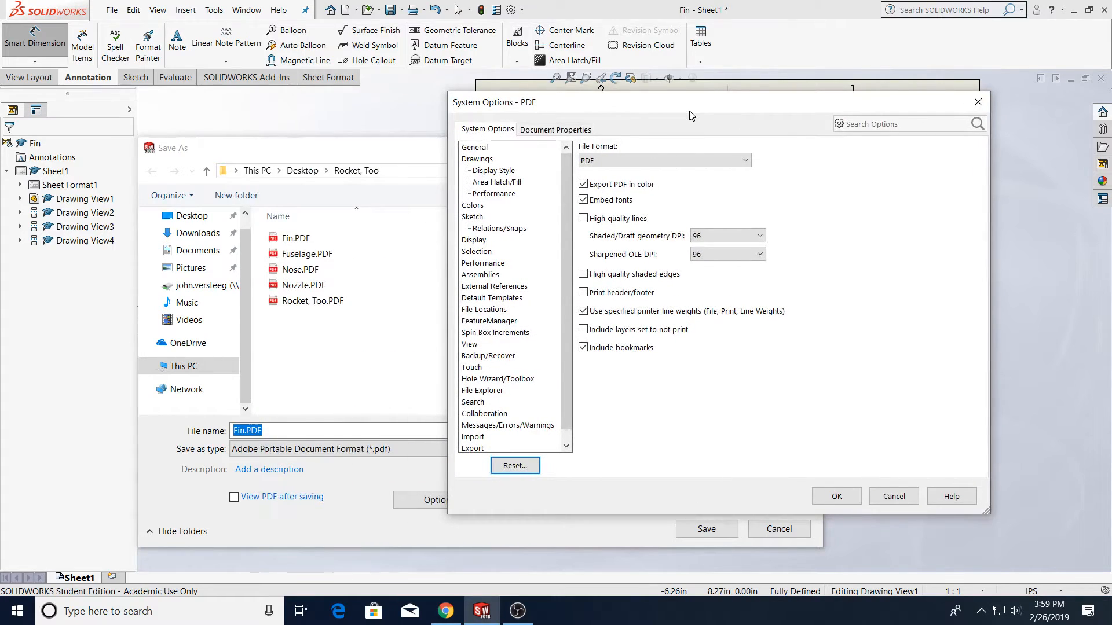
click(624, 223)
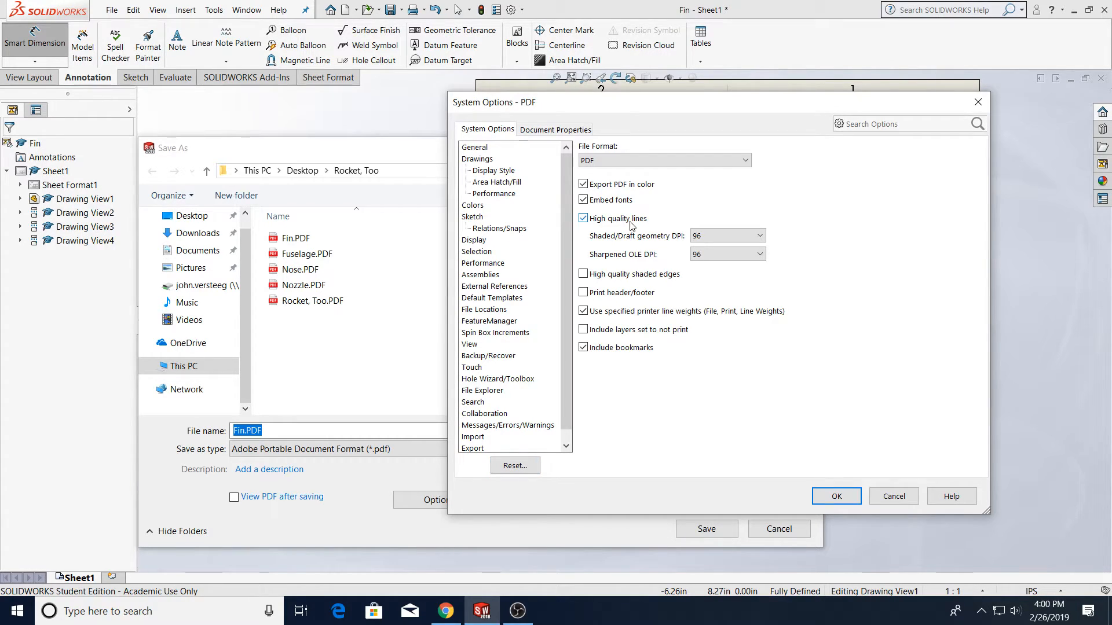
click(704, 237)
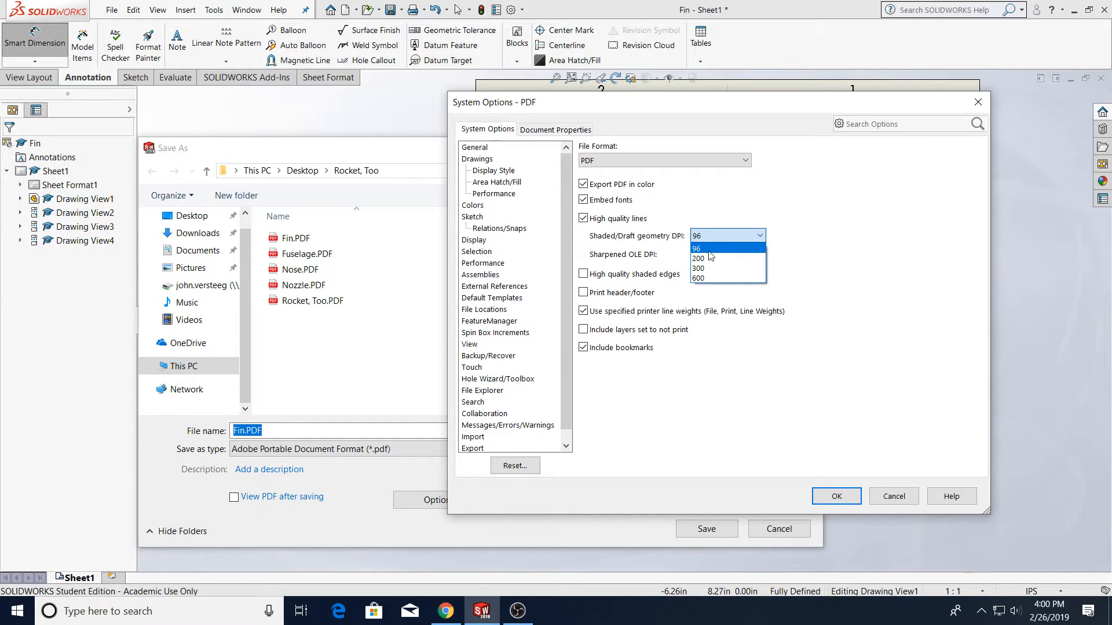
click(710, 271)
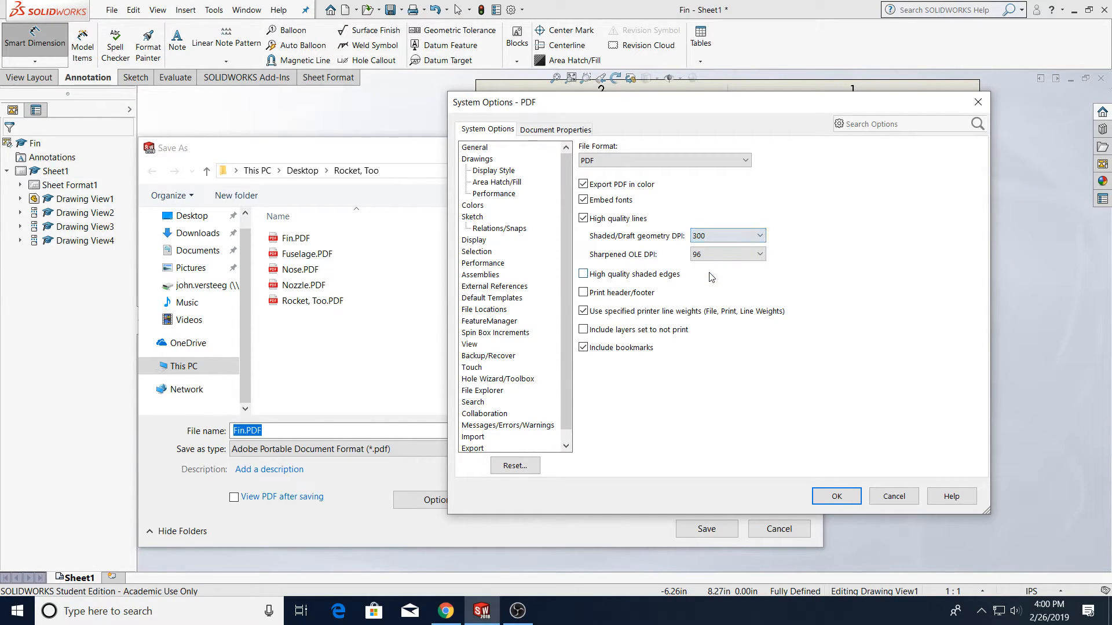
click(718, 254)
click(718, 289)
click(622, 279)
click(895, 498)
click(779, 528)
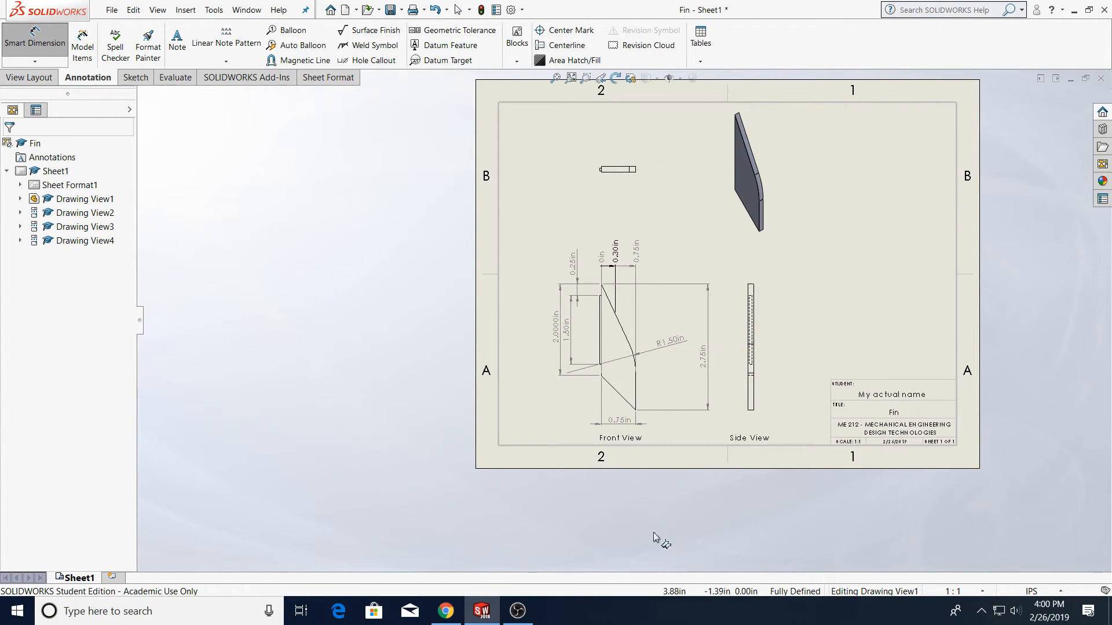
Switch to the course page in the web browser
click(452, 621)
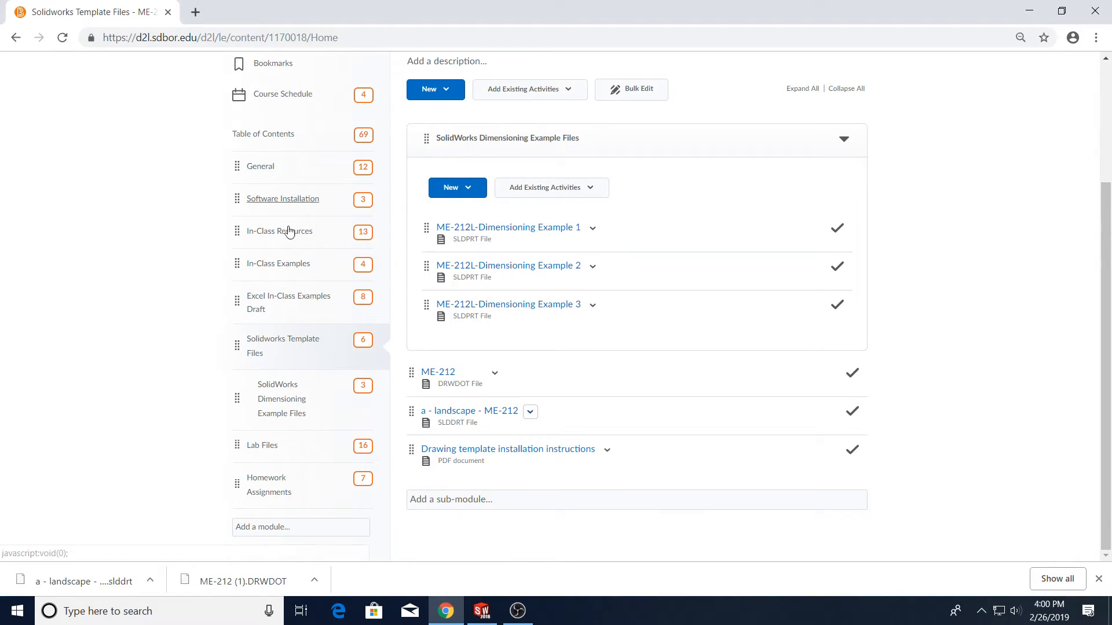
Open the Solidworks HW #6 assignment from the Homework Assignments module of the course content
scroll(356, 394, up, 3)
scroll(356, 394, down, 3)
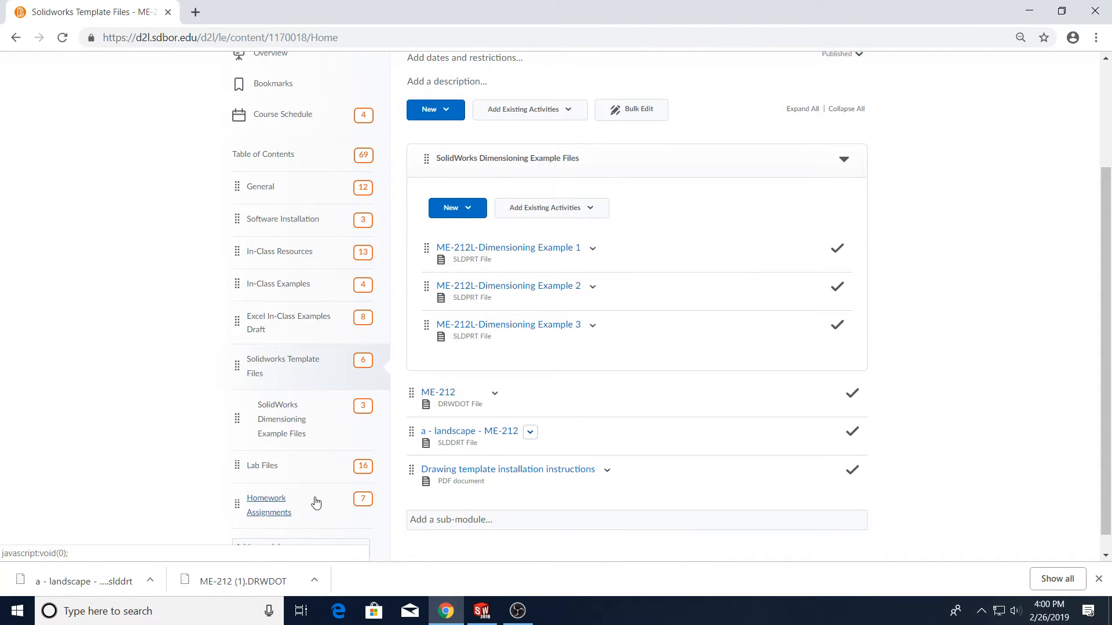
scroll(676, 523, down, 4)
click(498, 372)
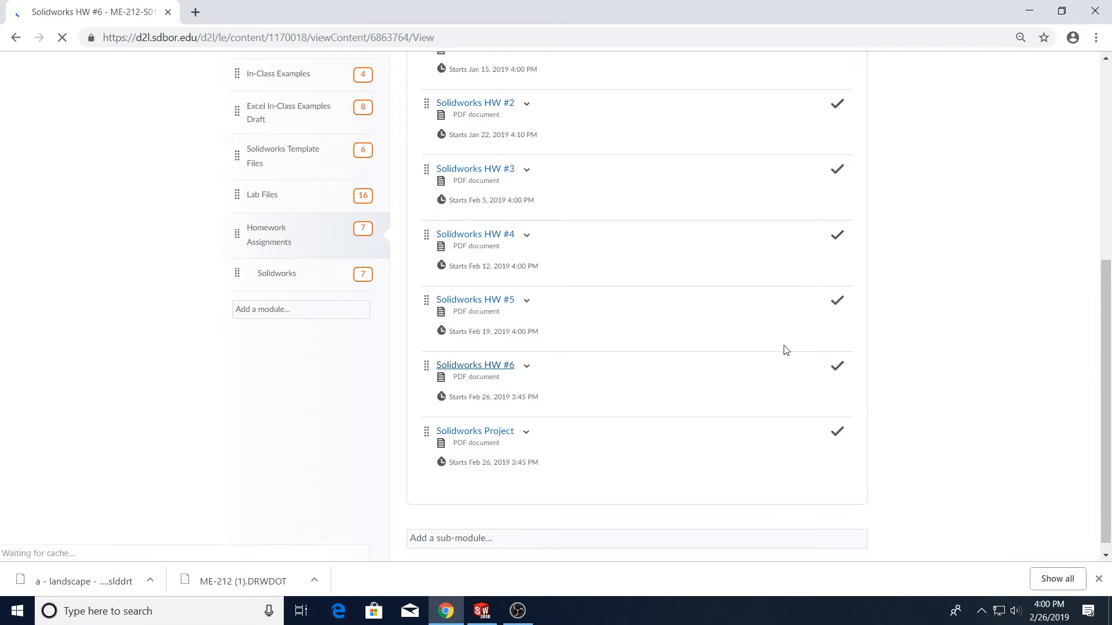
scroll(532, 320, down, 3)
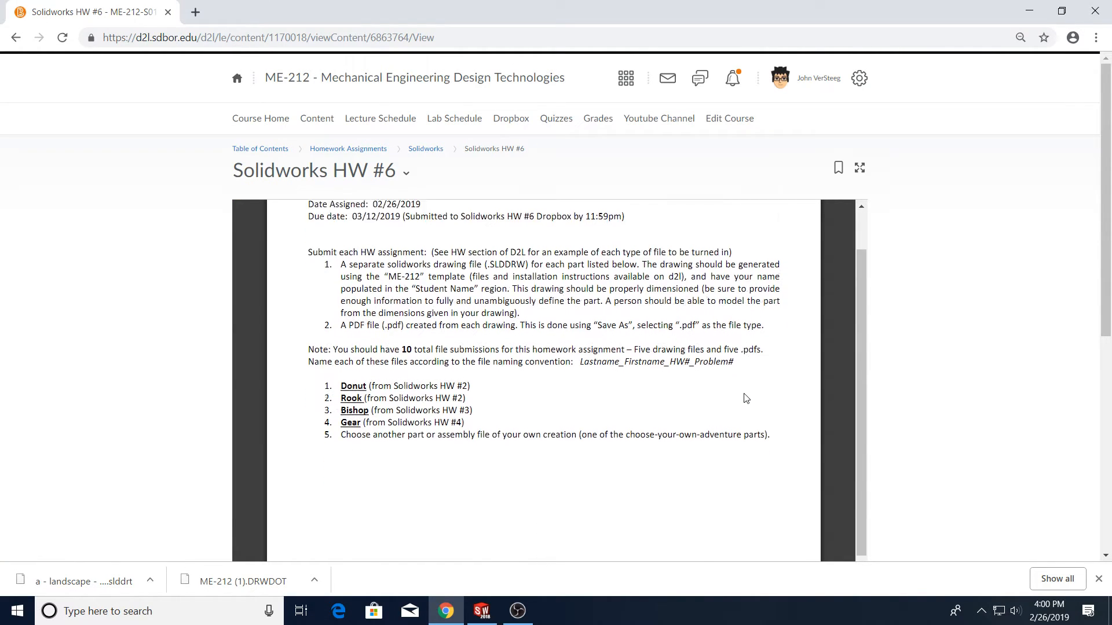
Read the HW #6 submission instructions, file counts and file naming convention
ctrl+scroll(445, 286, up, 3)
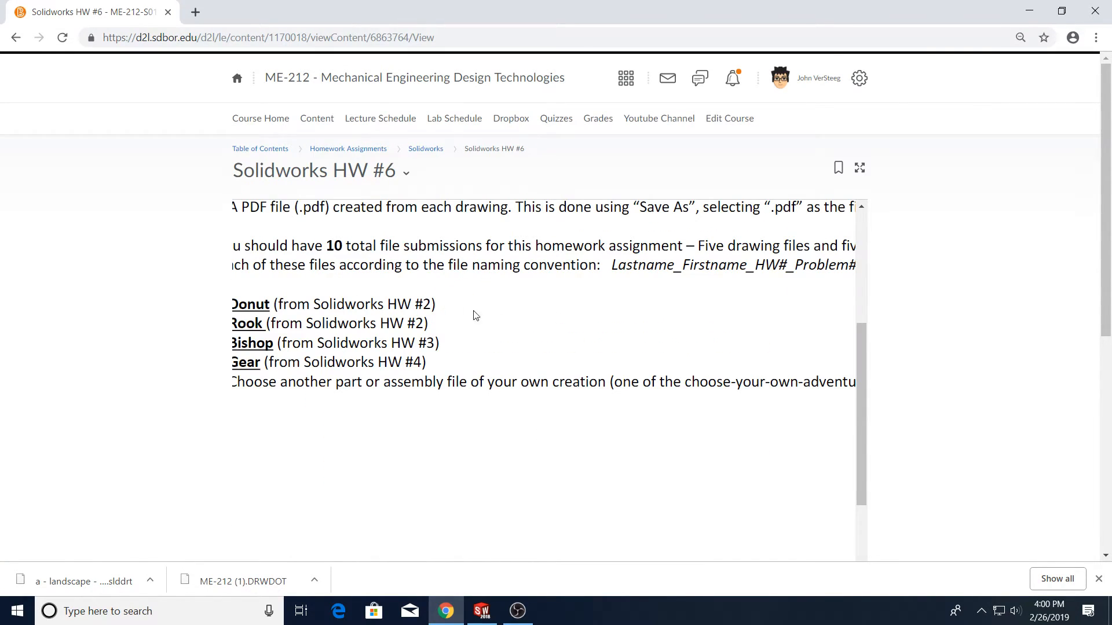
scroll(595, 442, up, 1)
middle_click(597, 442)
scroll(606, 440, up, 1)
scroll(351, 436, left, 1)
ctrl+scroll(341, 437, down, 3)
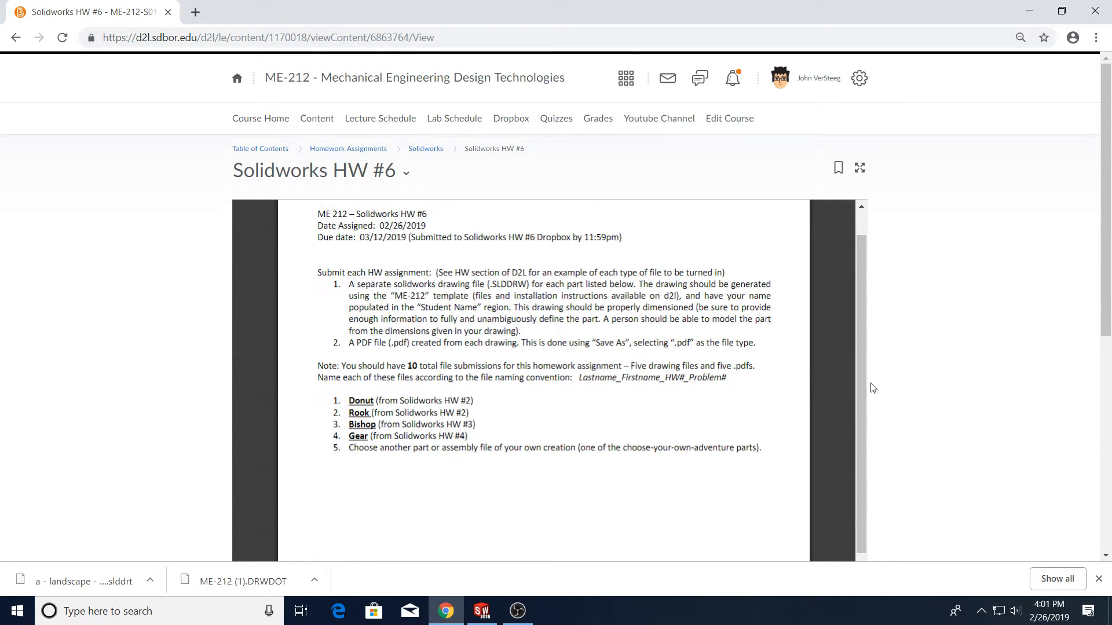
Check the March 2019 calendar to locate the homework due date
click(1058, 618)
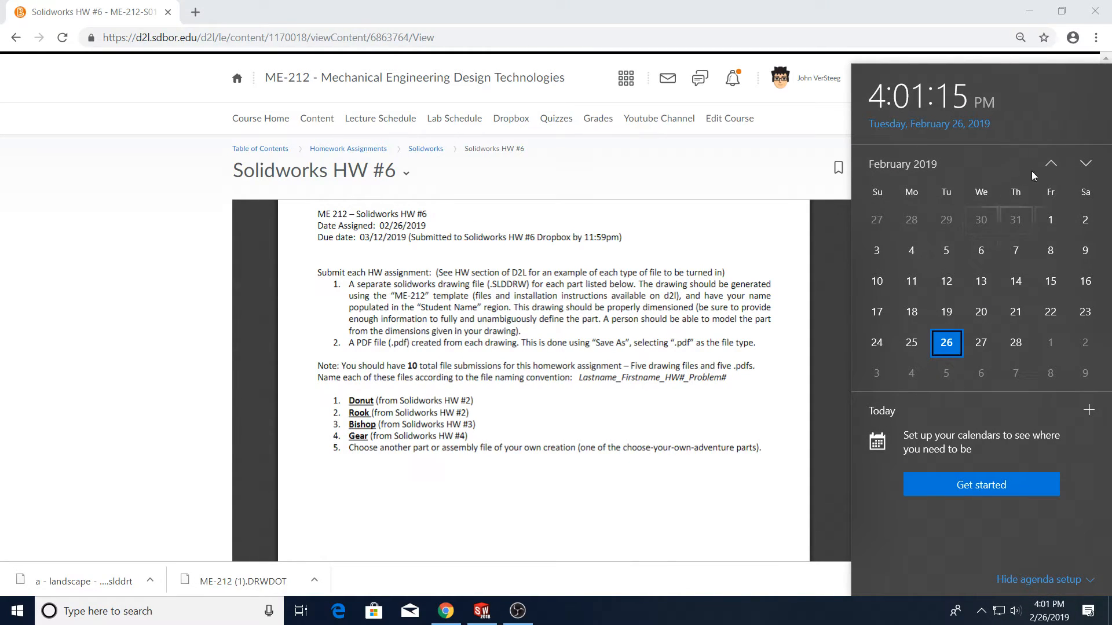
click(1085, 164)
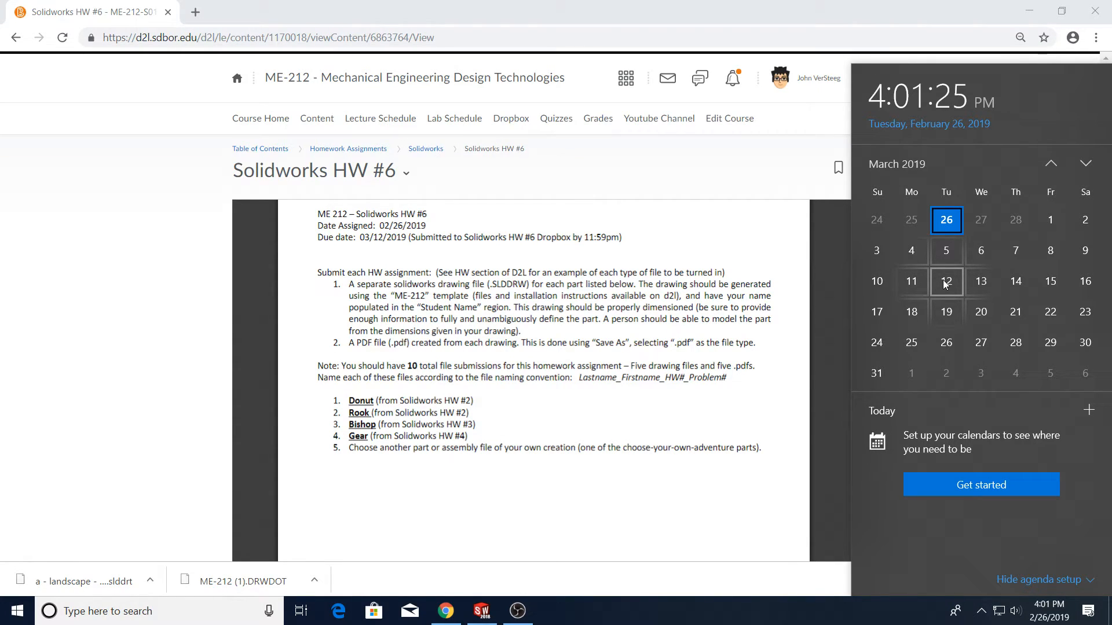
click(584, 307)
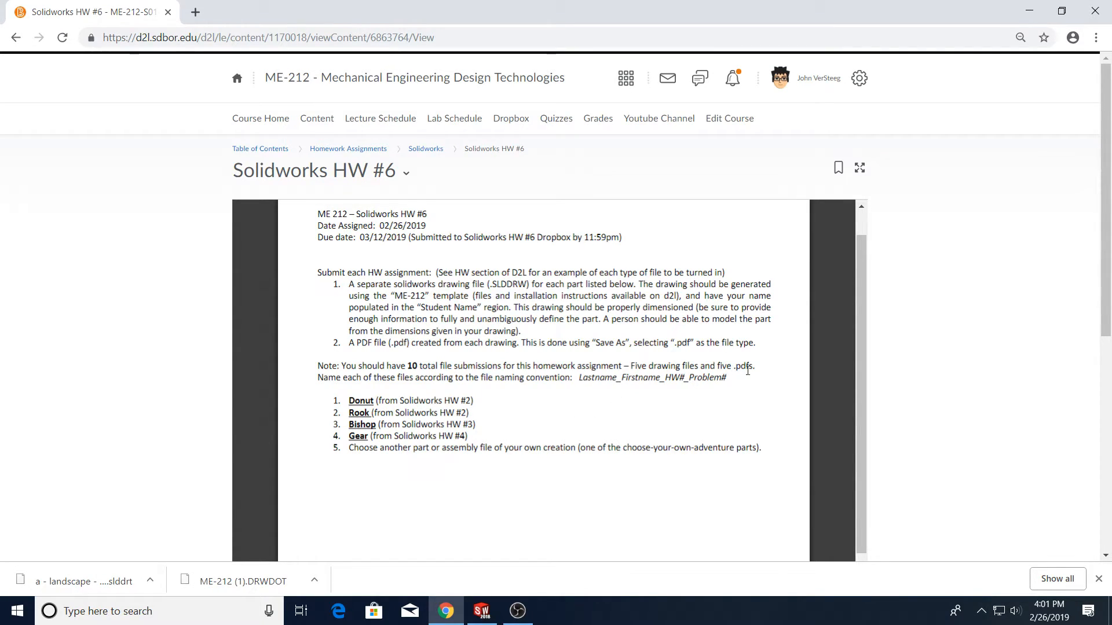
Return to Homework Assignments and open the Solidworks Project document
click(348, 148)
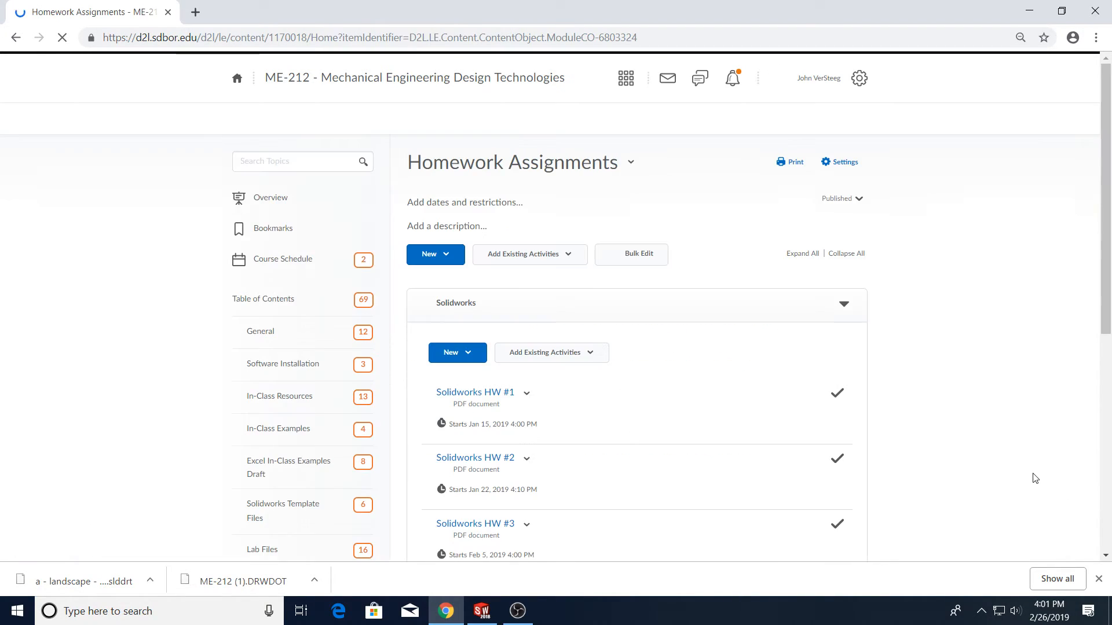
scroll(1008, 449, down, 5)
click(492, 420)
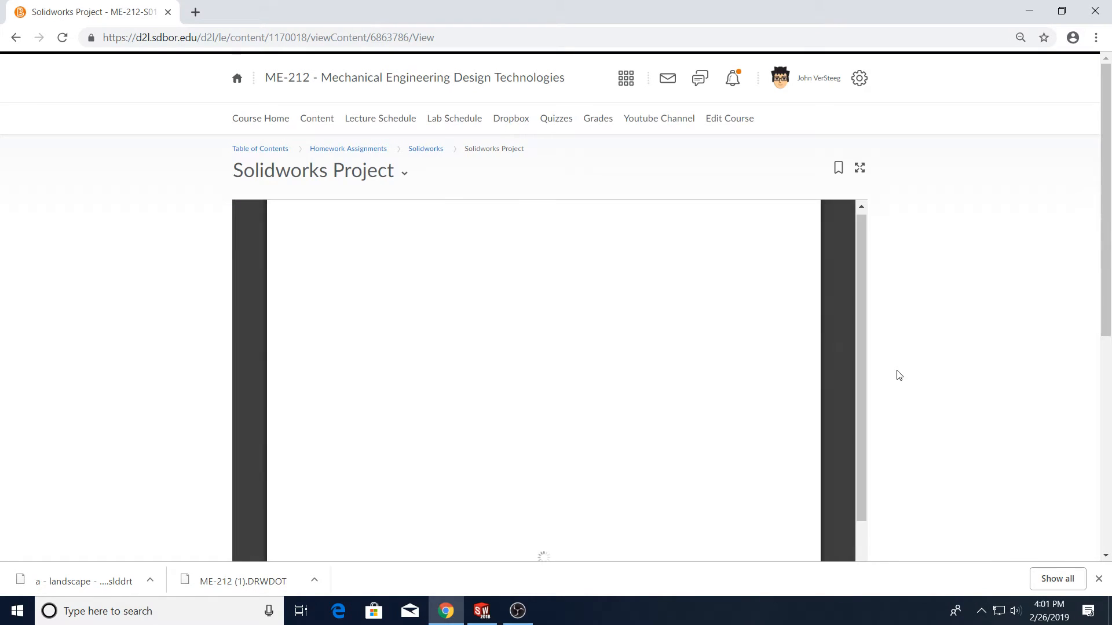
scroll(897, 375, down, 3)
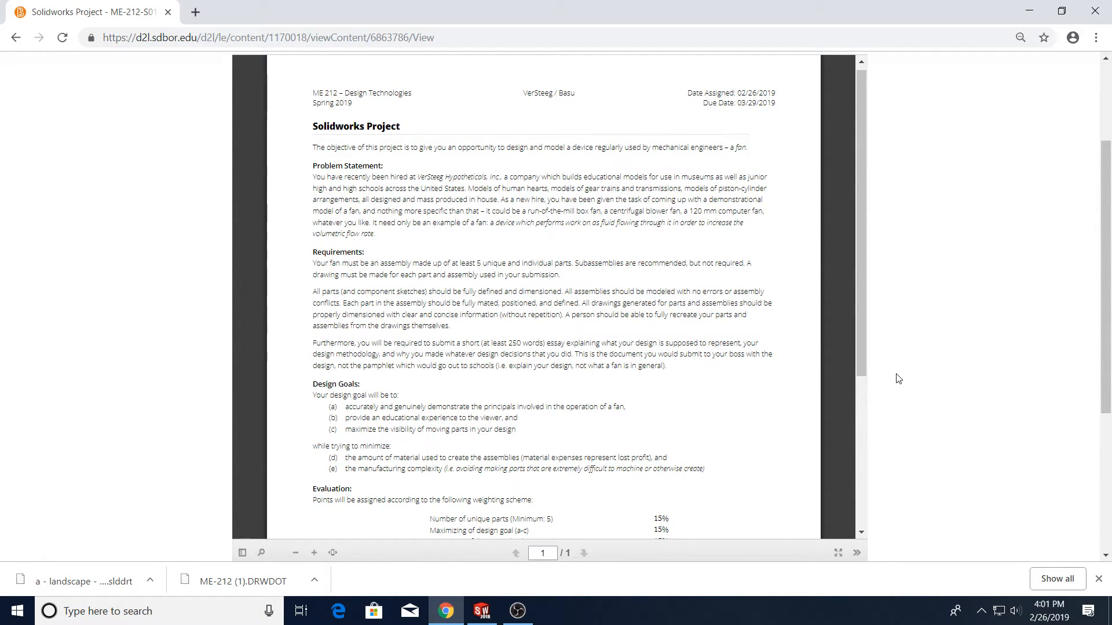
View the project document full screen and read its header and problem statement
click(836, 553)
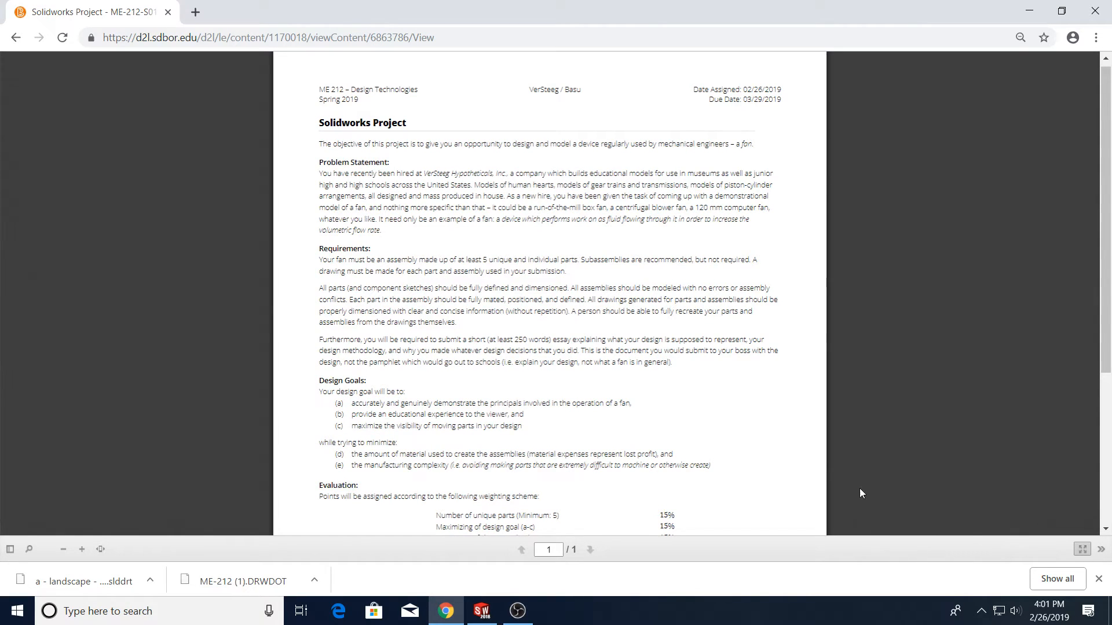
ctrl+scroll(511, 163, up, 3)
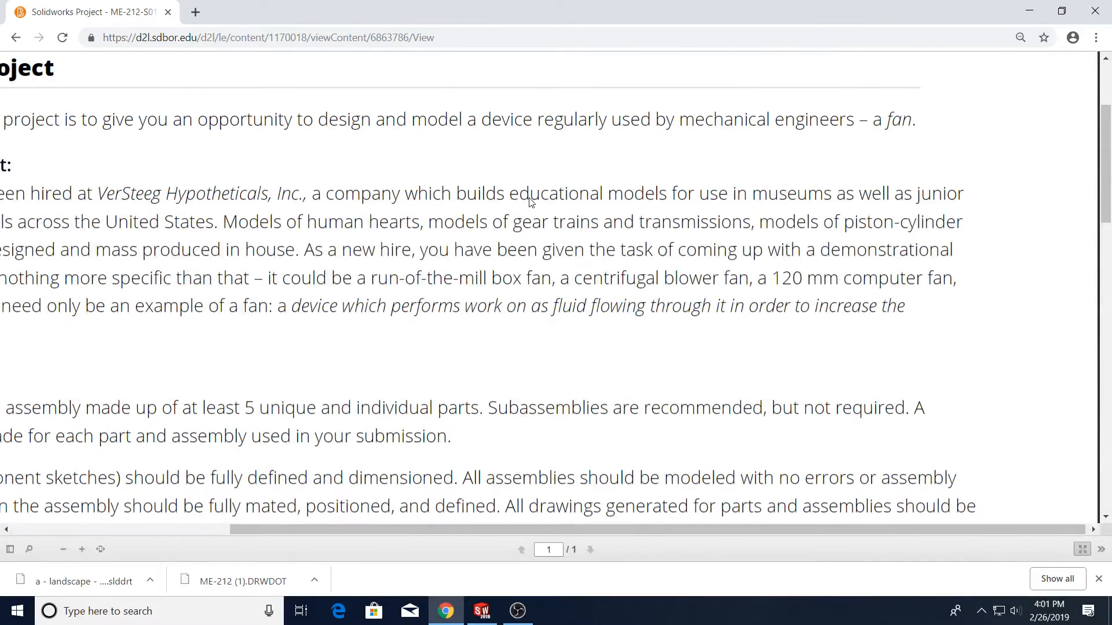
ctrl+scroll(529, 200, down, 3)
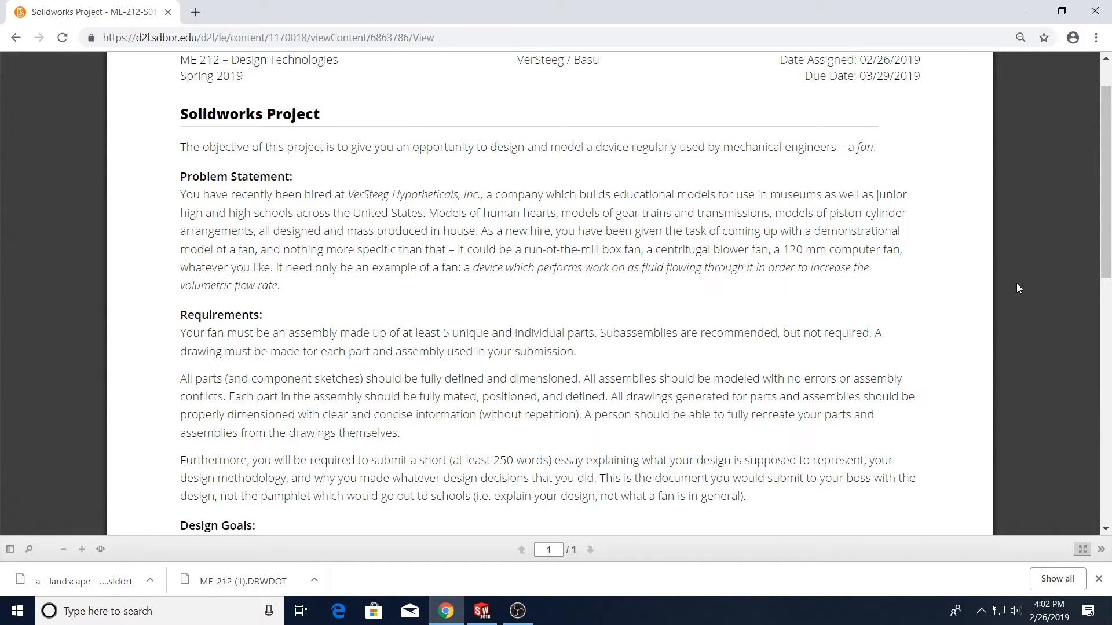
scroll(901, 141, up, 1)
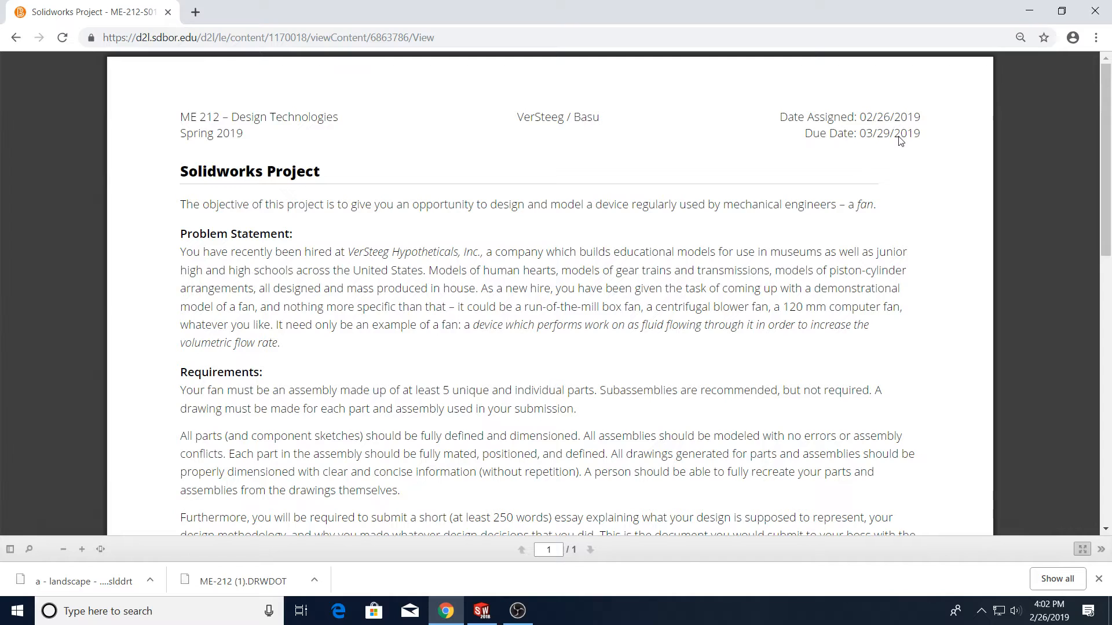
Look up the project's March 29 due date on the system calendar
click(1049, 611)
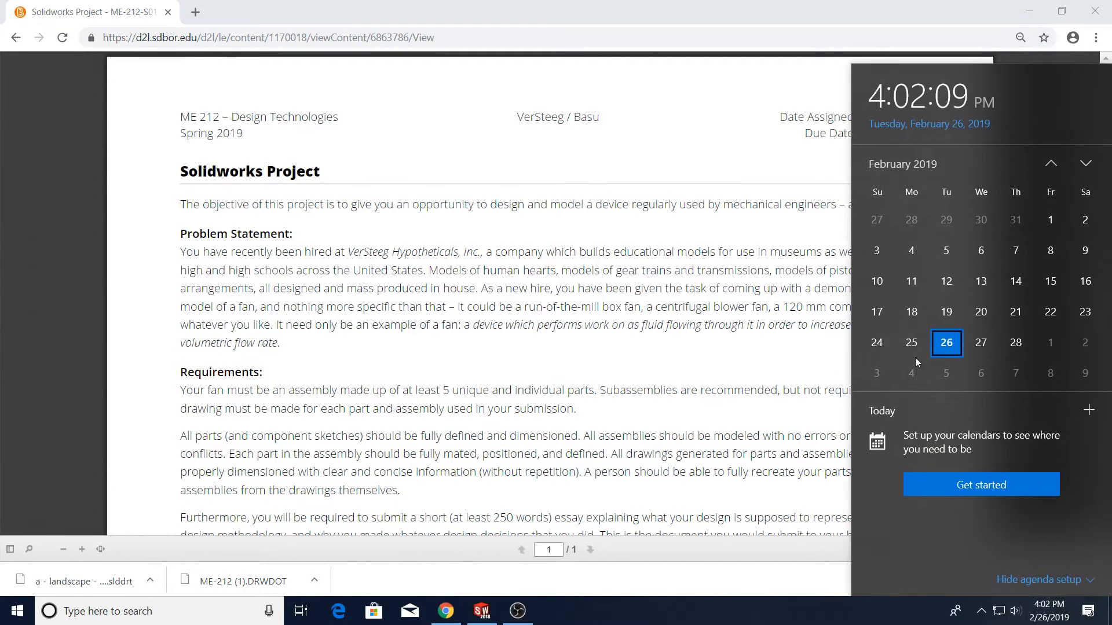
click(1086, 165)
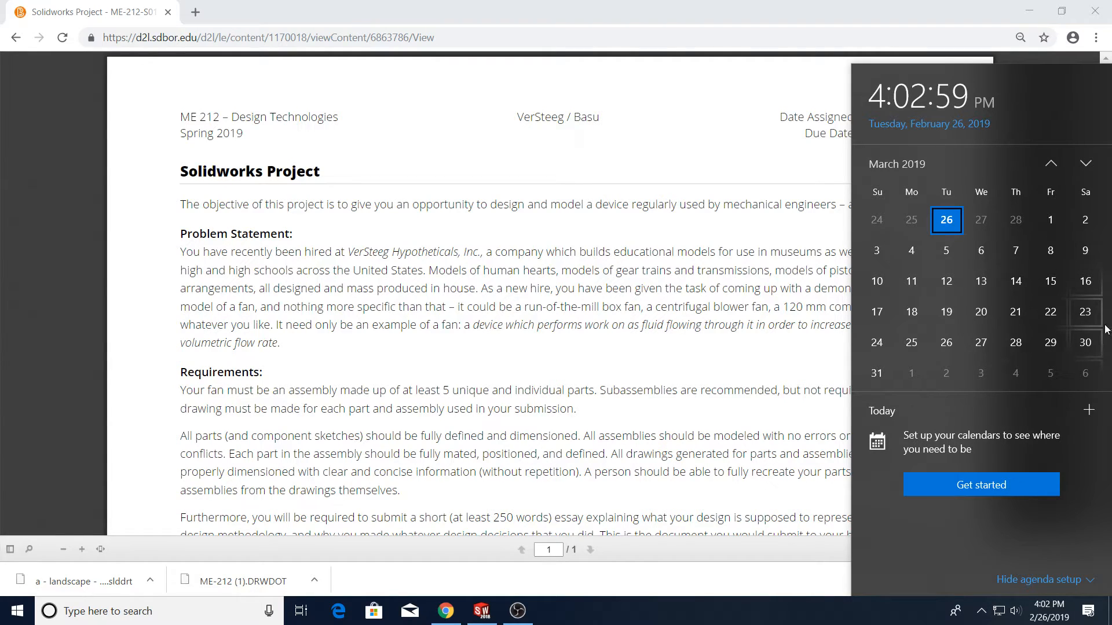
click(770, 343)
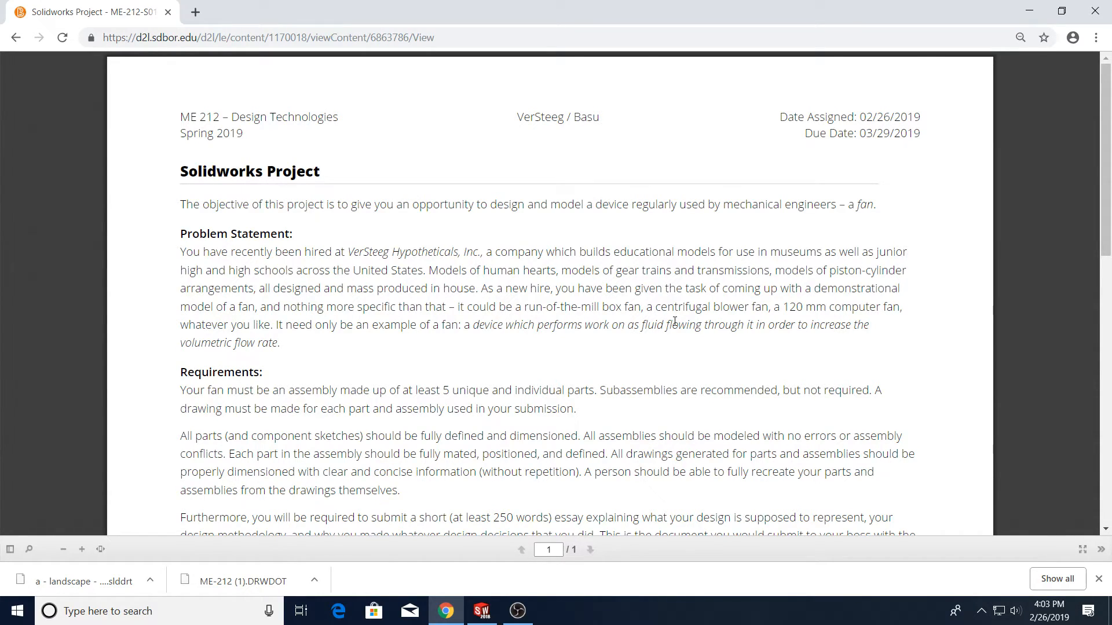
Read the project's requirements and design goals sections
scroll(704, 353, down, 3)
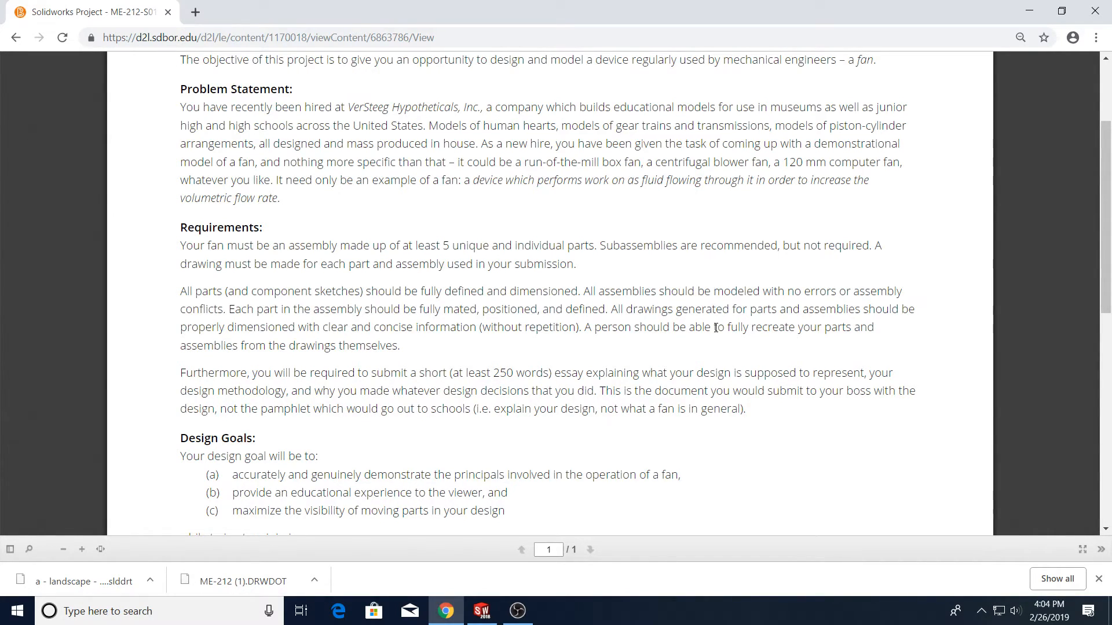
mouse_move(508, 374)
mouse_down()
mouse_move(493, 373)
mouse_move(514, 384)
mouse_up()
click(513, 391)
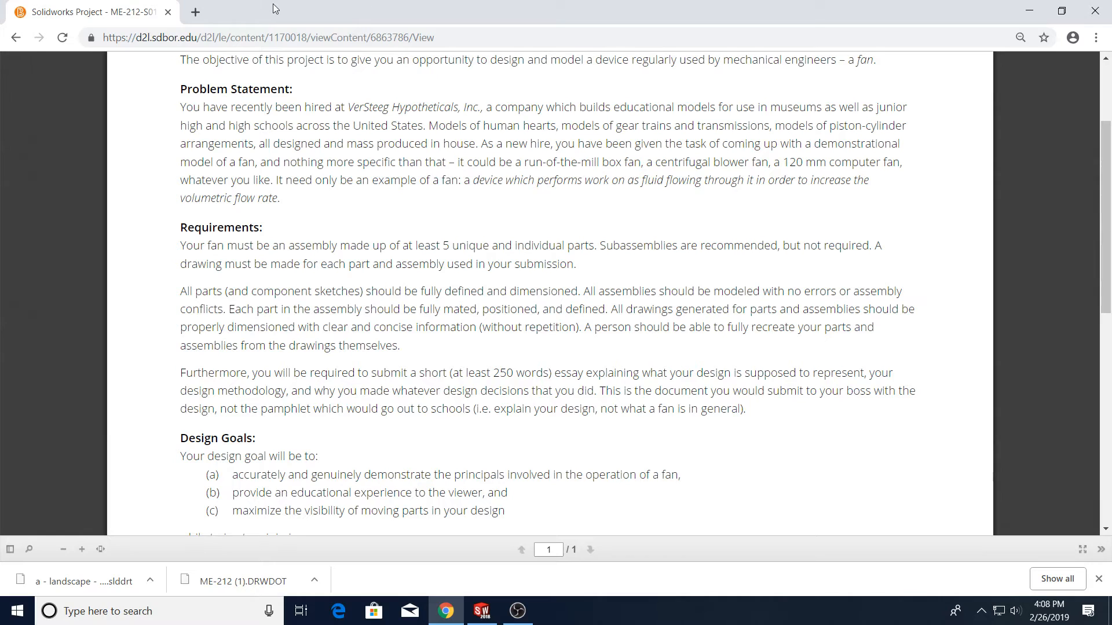
Open a new browser tab, search the web for grabcad, and open the GrabCAD site
click(197, 11)
text(grabcad)
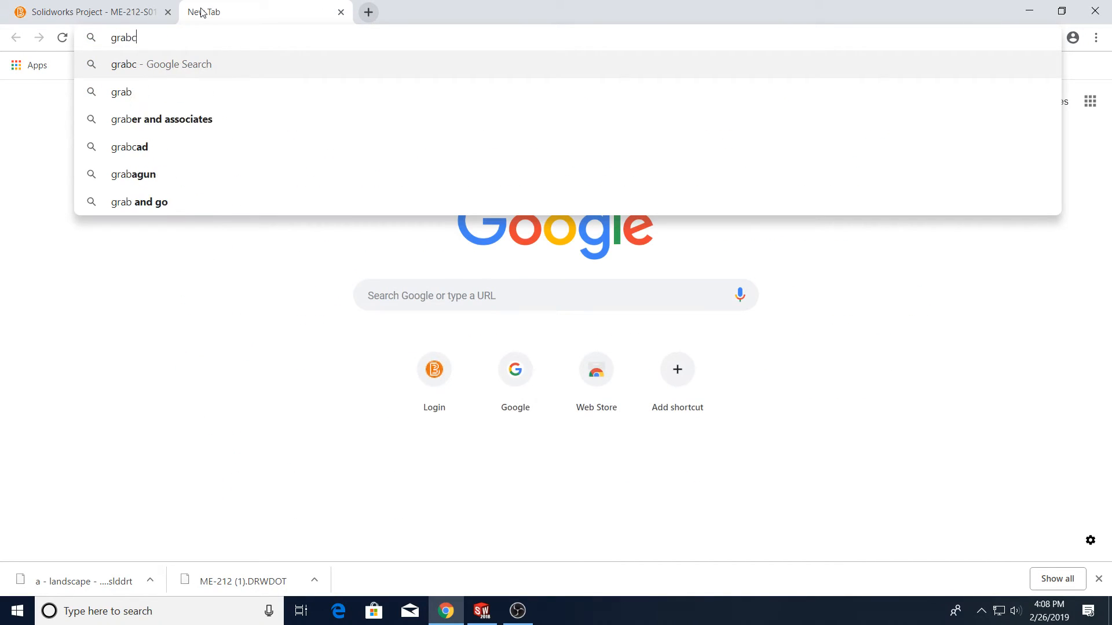
key(Return)
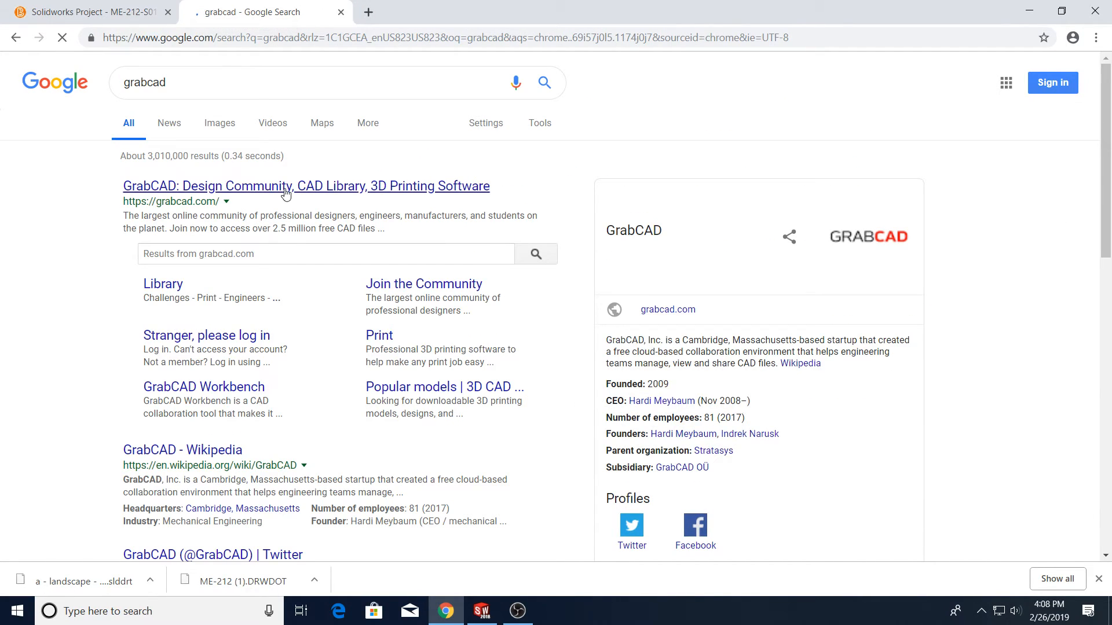
click(284, 189)
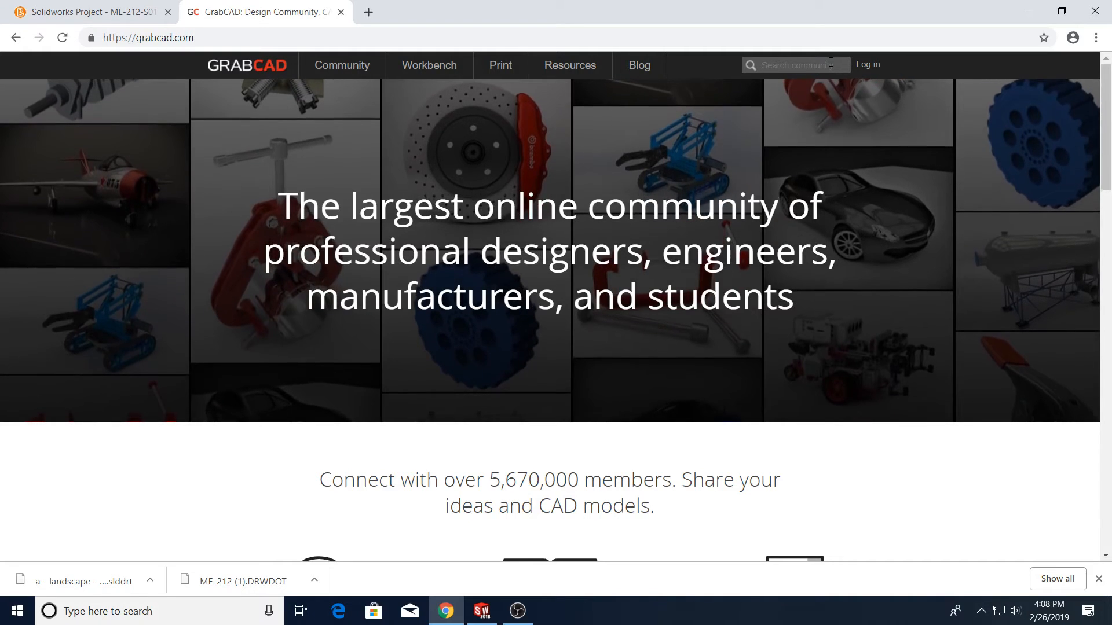
Search the GrabCAD library for Bolt and browse the results
click(788, 66)
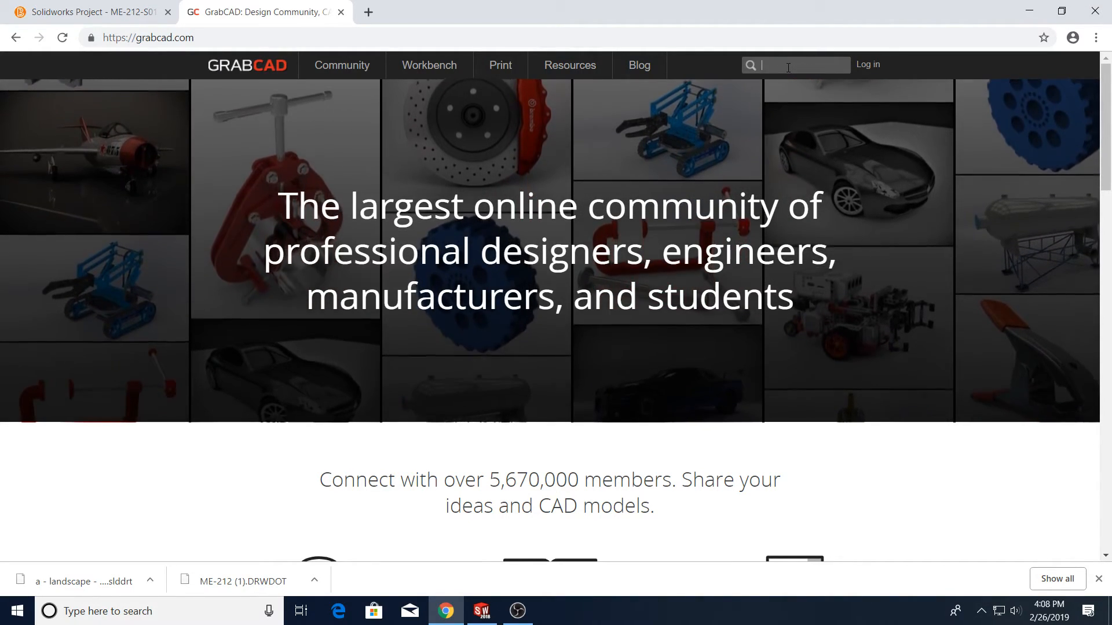
text(Bolt)
key(Return)
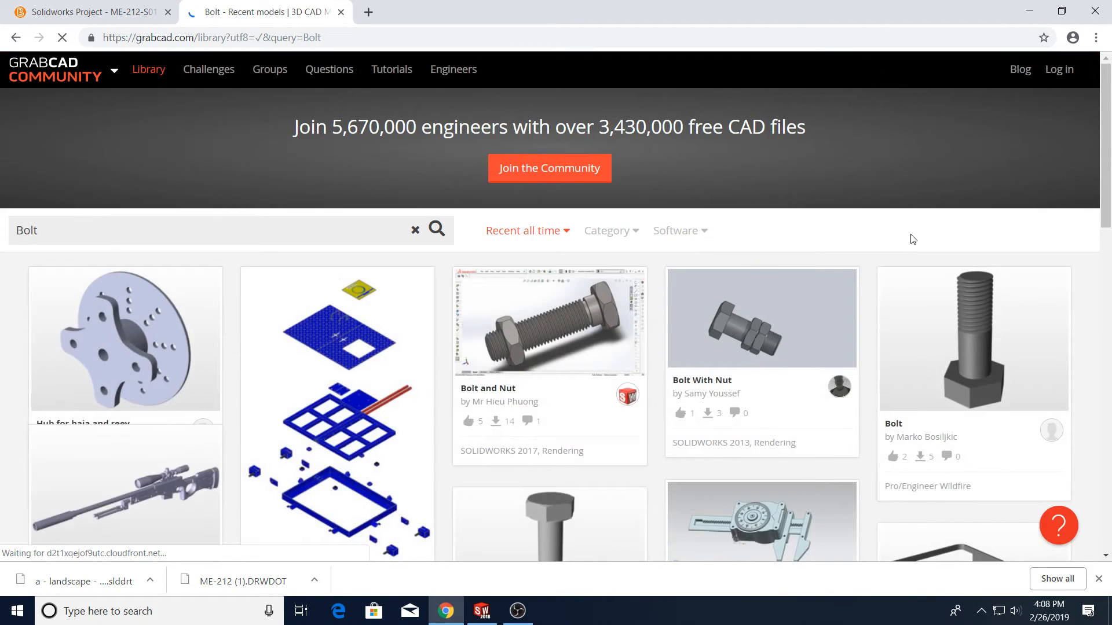
scroll(912, 237, down, 1)
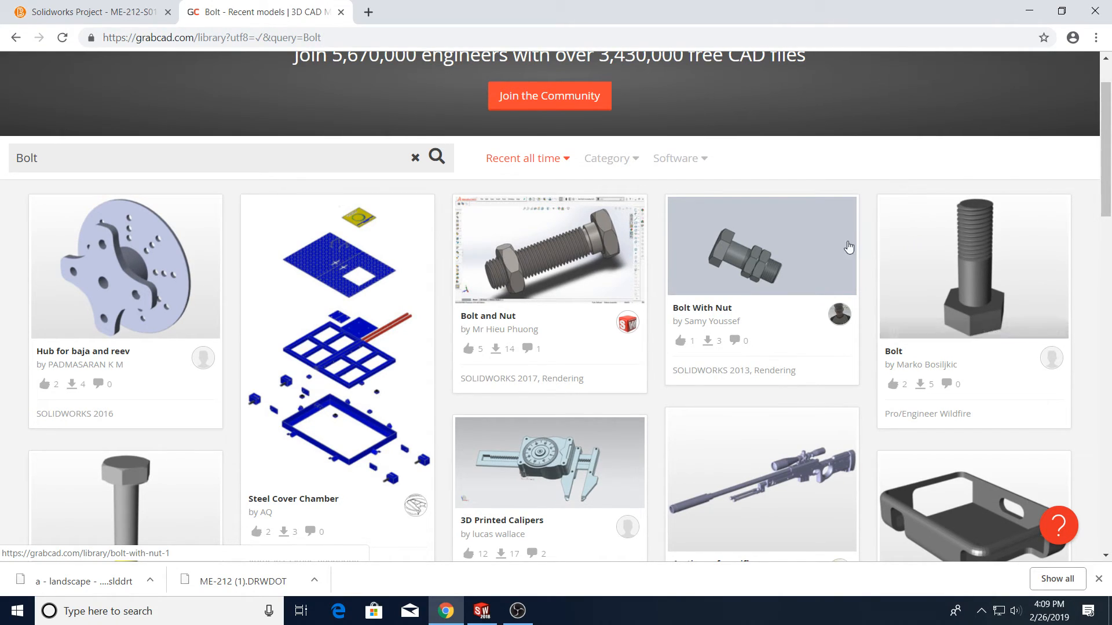
scroll(843, 255, up, 2)
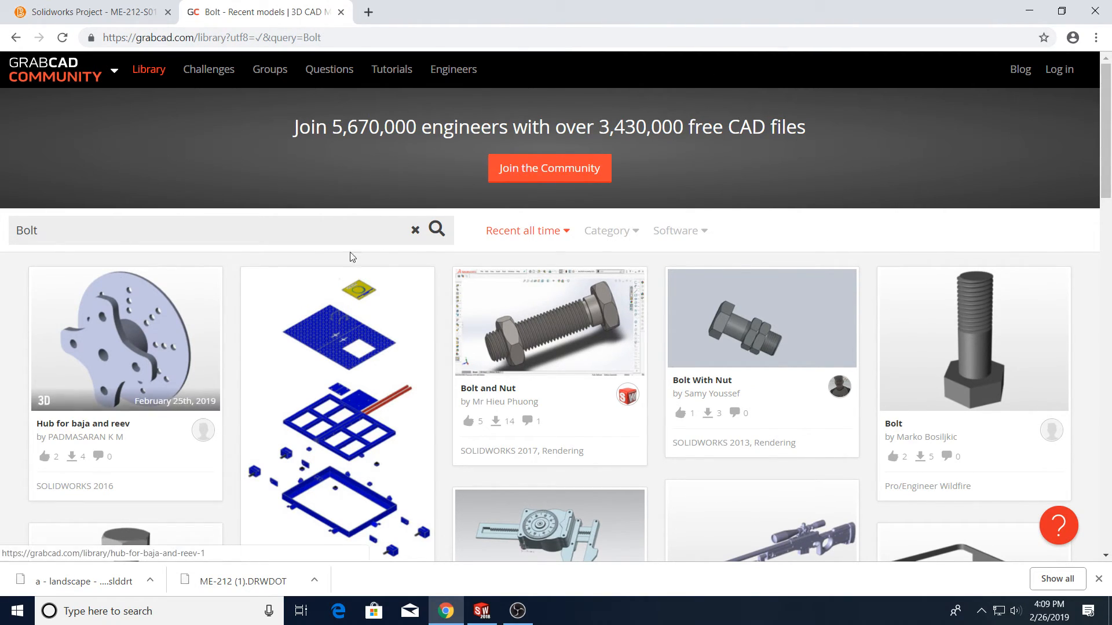
Filter the Bolt search results to SOLIDWORKS models only
click(690, 231)
scroll(700, 347, down, 10)
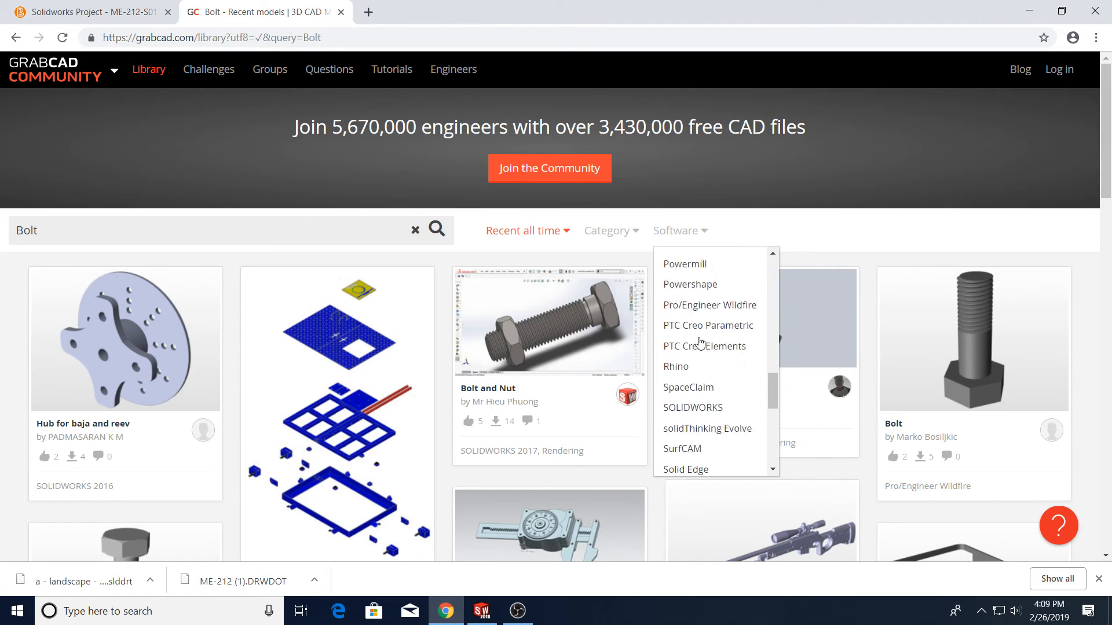
scroll(700, 394, down, 3)
scroll(700, 394, up, 3)
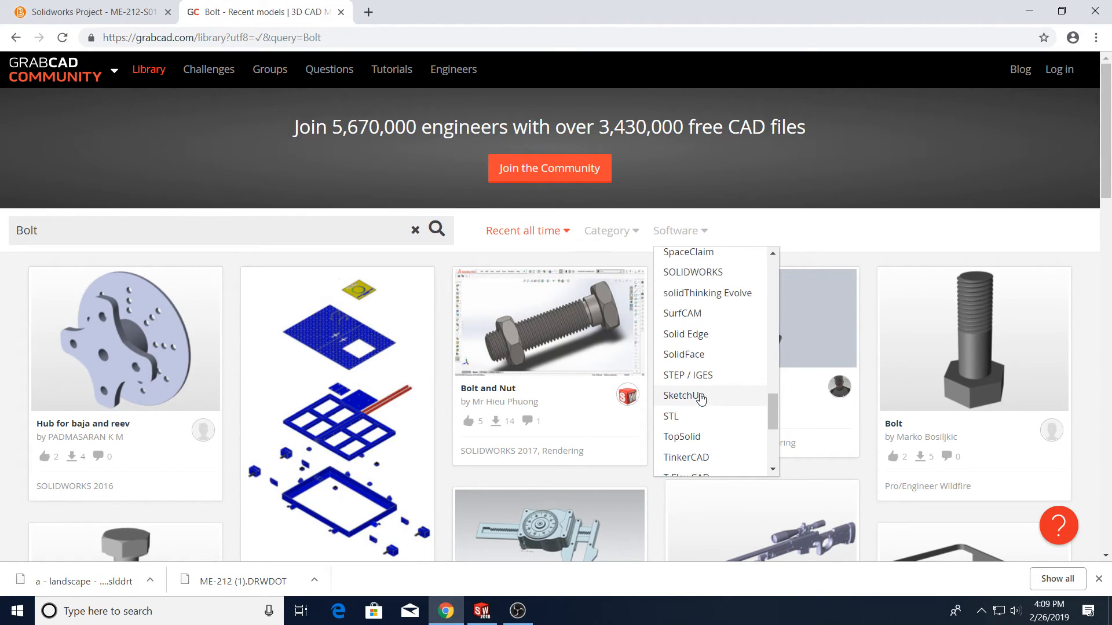
click(721, 273)
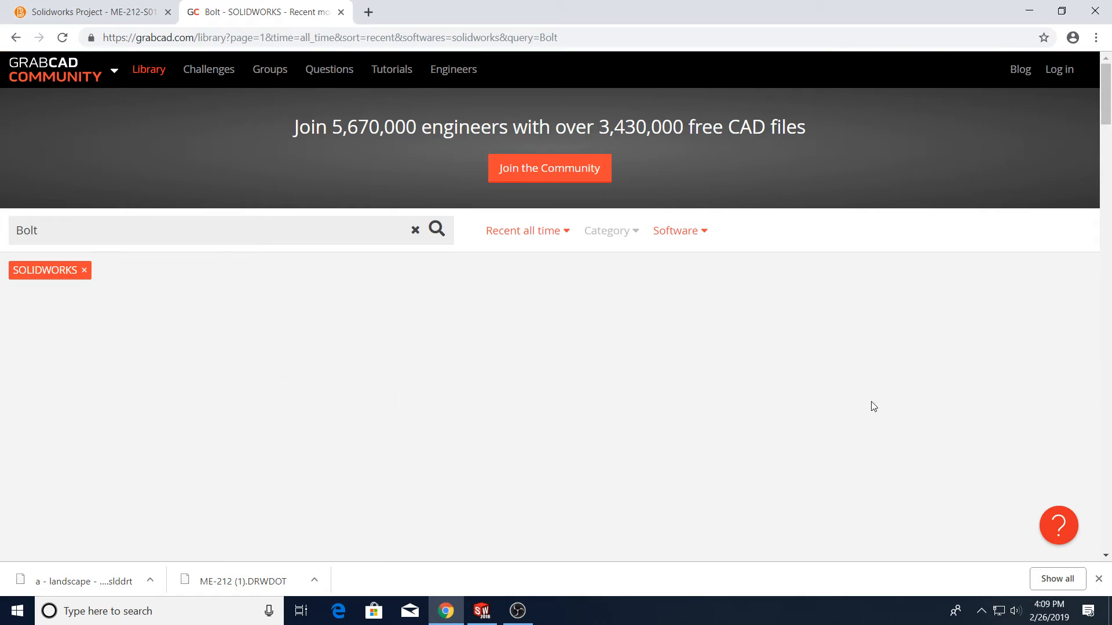
scroll(903, 407, down, 2)
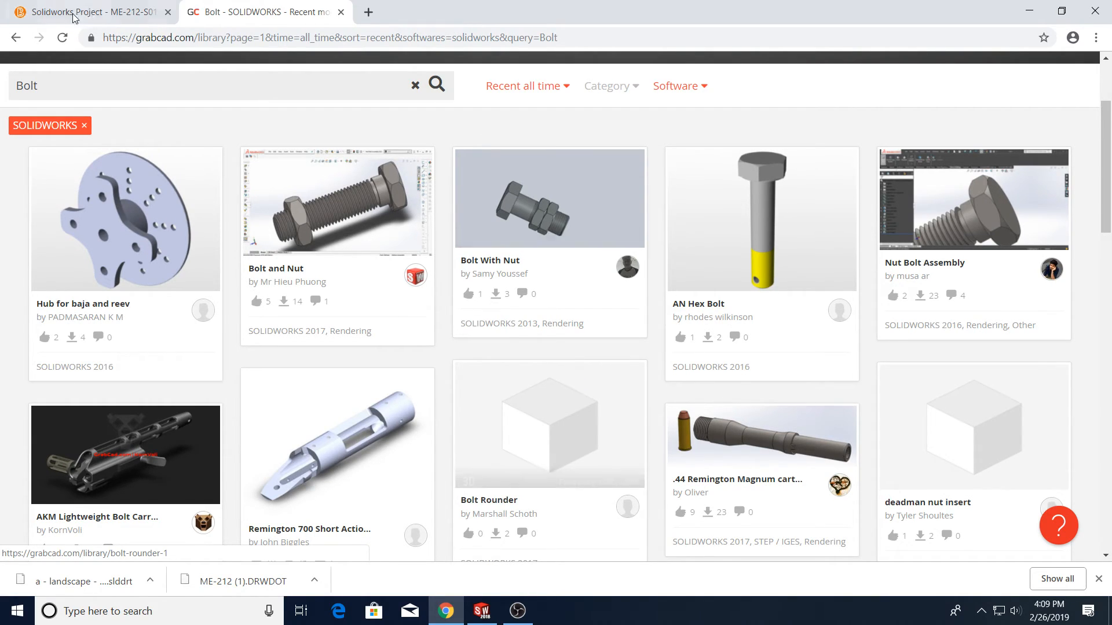
Replace the search term with Engine and browse the SOLIDWORKS engine models
drag(290, 89, 18, 39)
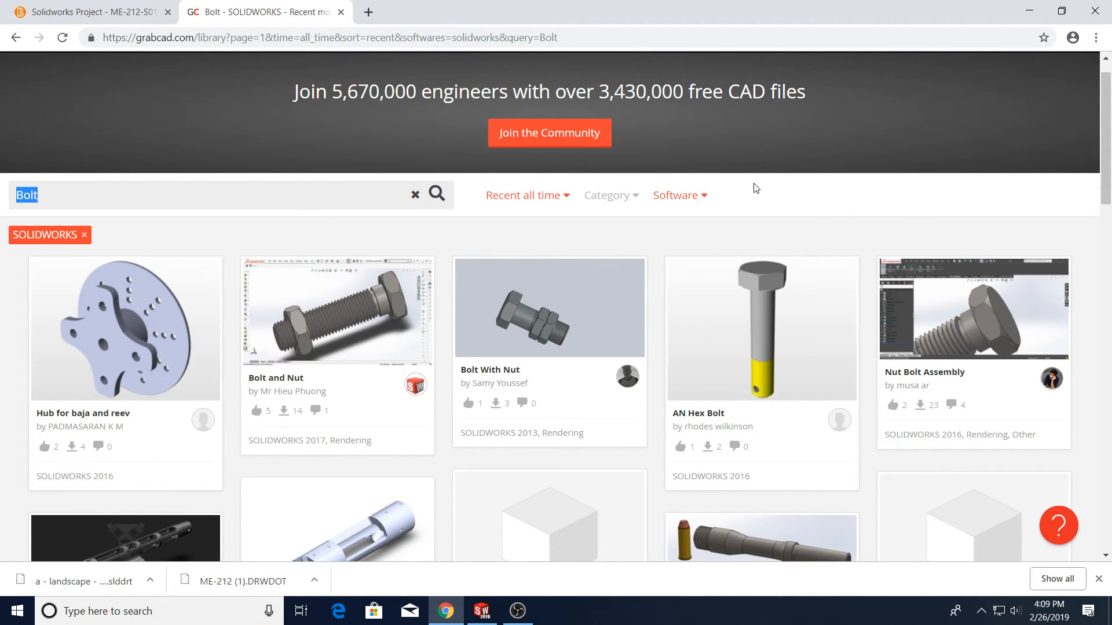
text(Engine)
key(Return)
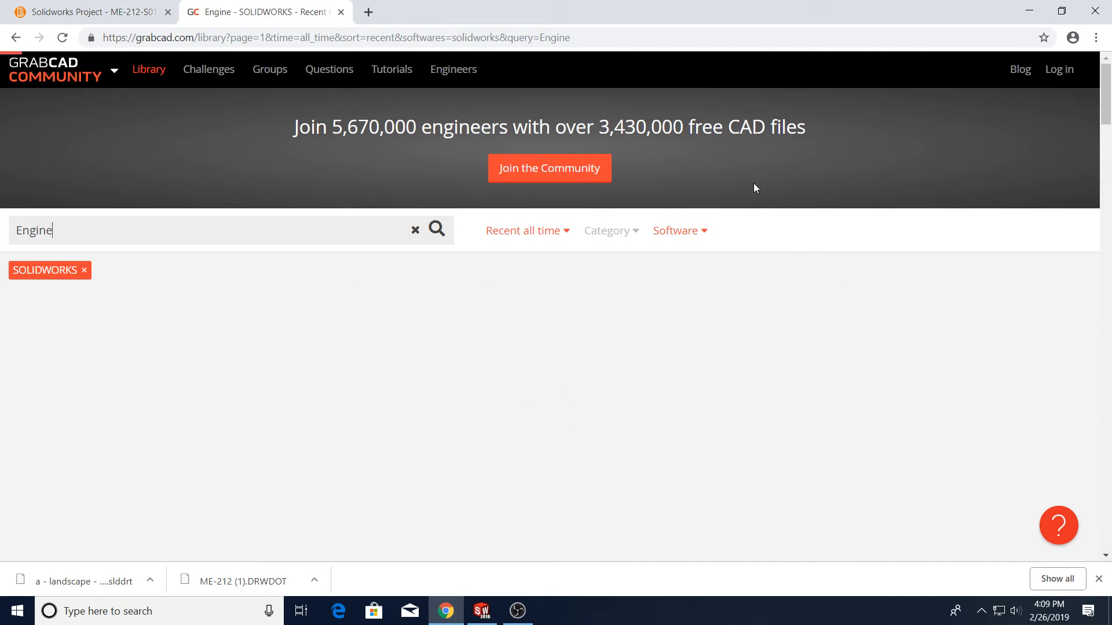
scroll(727, 404, down, 3)
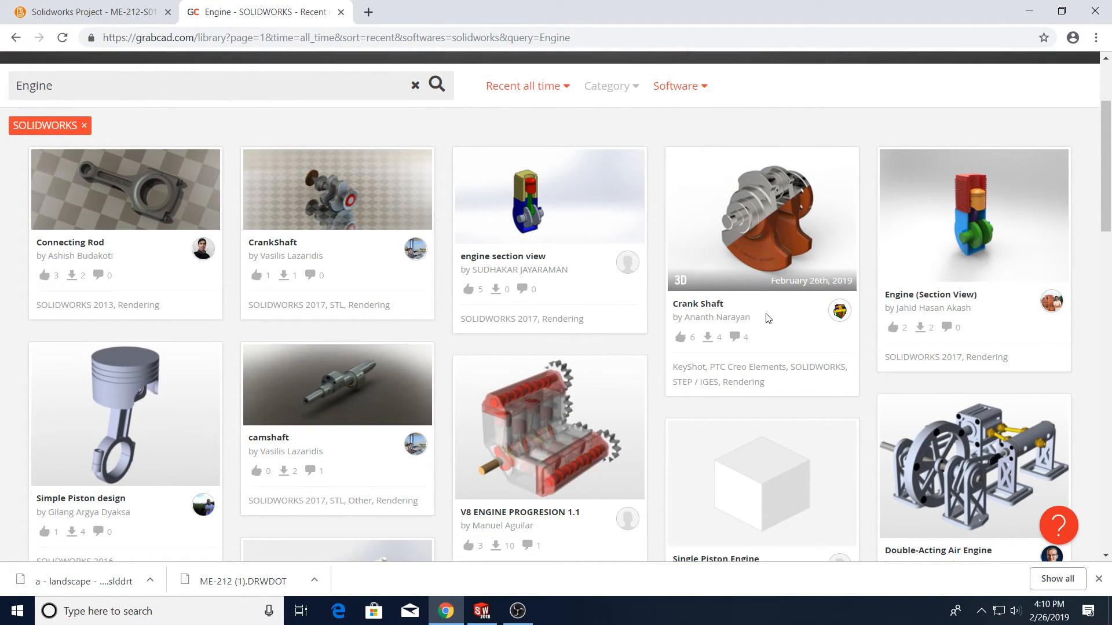
scroll(645, 278, up, 1)
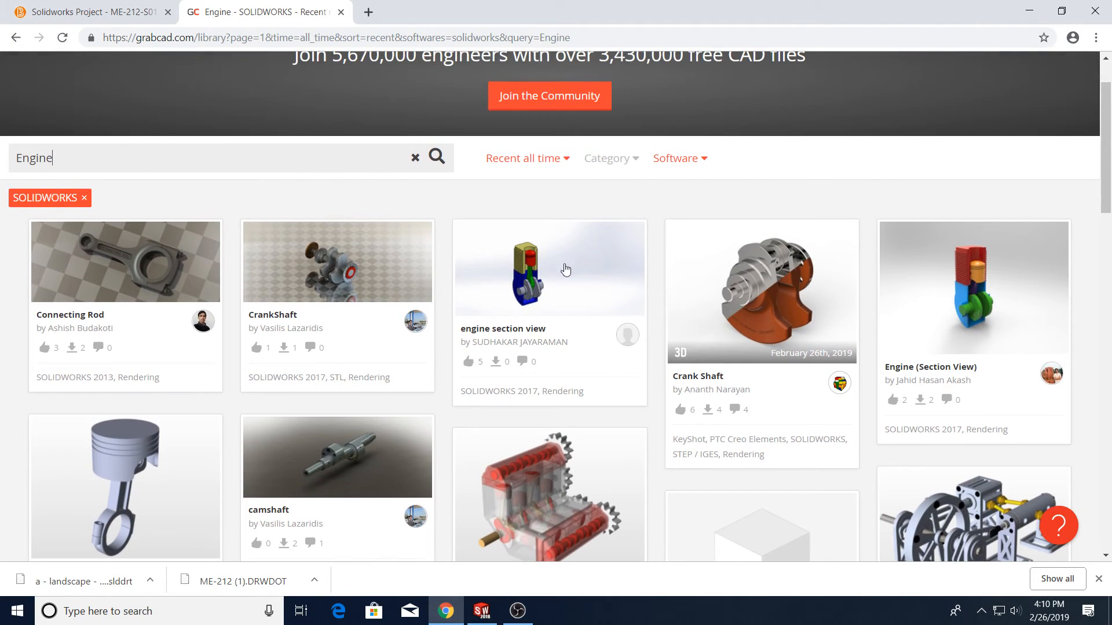
Search the library for Fan and browse the SOLIDWORKS fan models
drag(63, 159, 1, 156)
text(Fan)
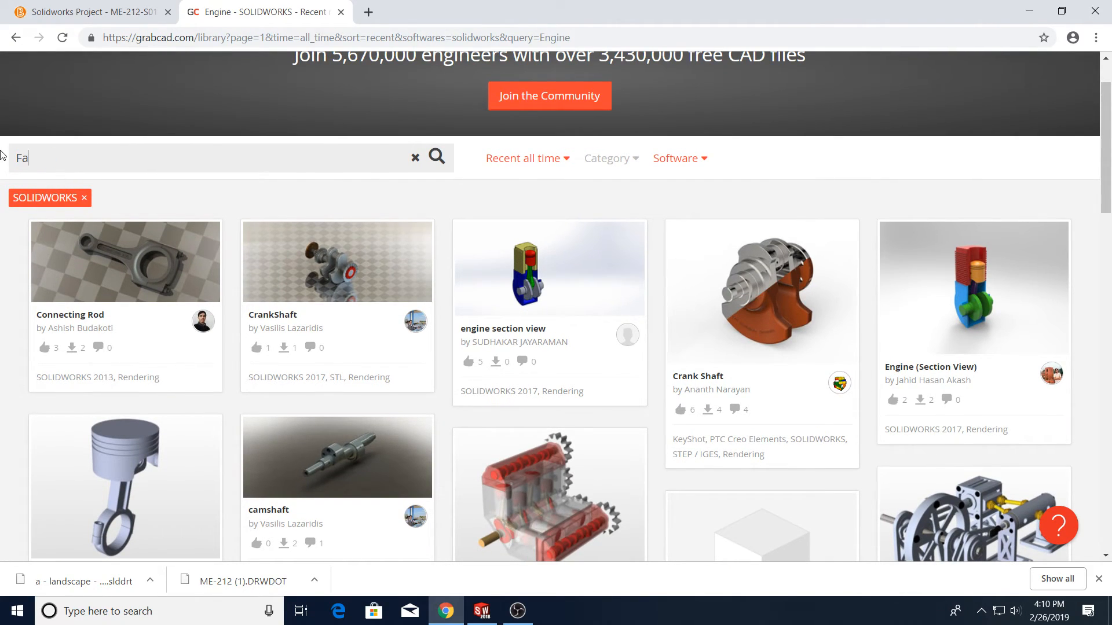
scroll(888, 359, down, 2)
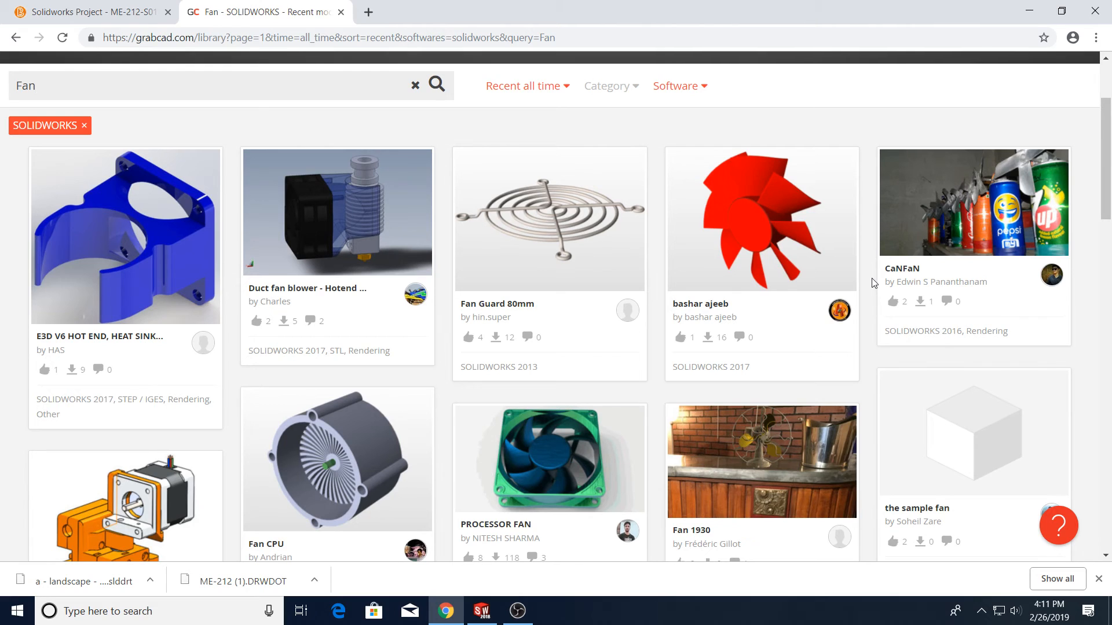
scroll(872, 290, up, 2)
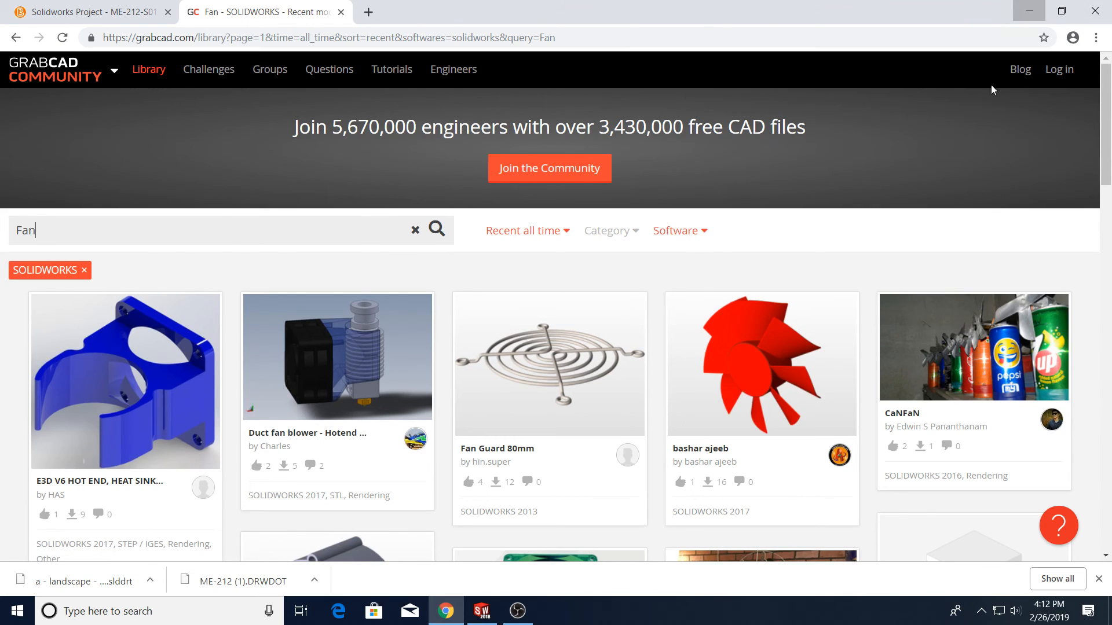
Minimize the browser and create a new part document
click(1029, 11)
click(112, 10)
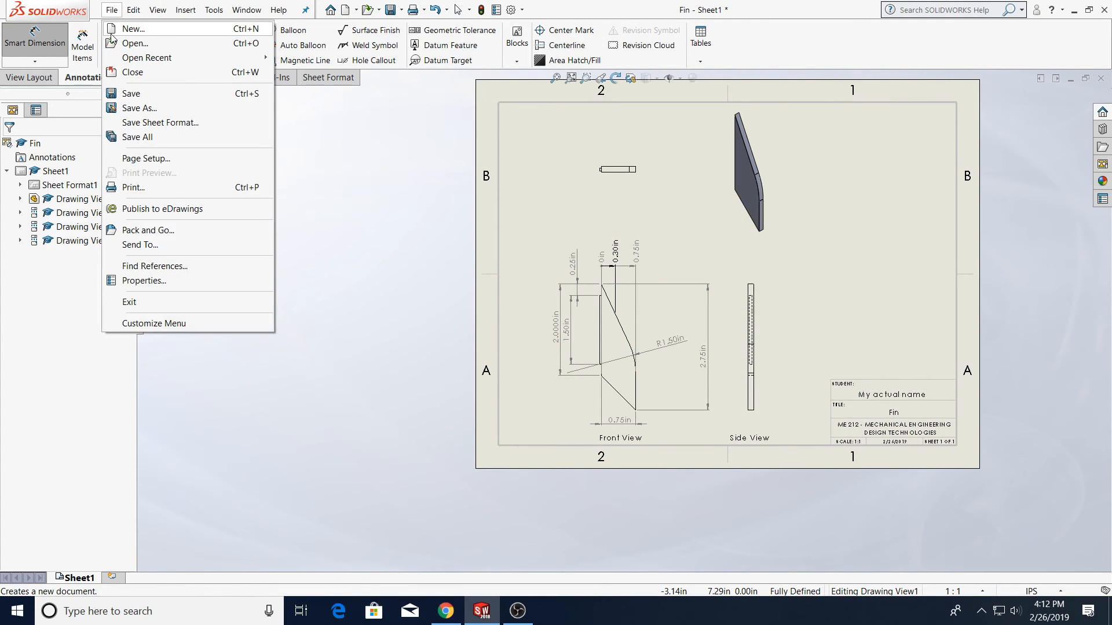
click(119, 27)
click(646, 425)
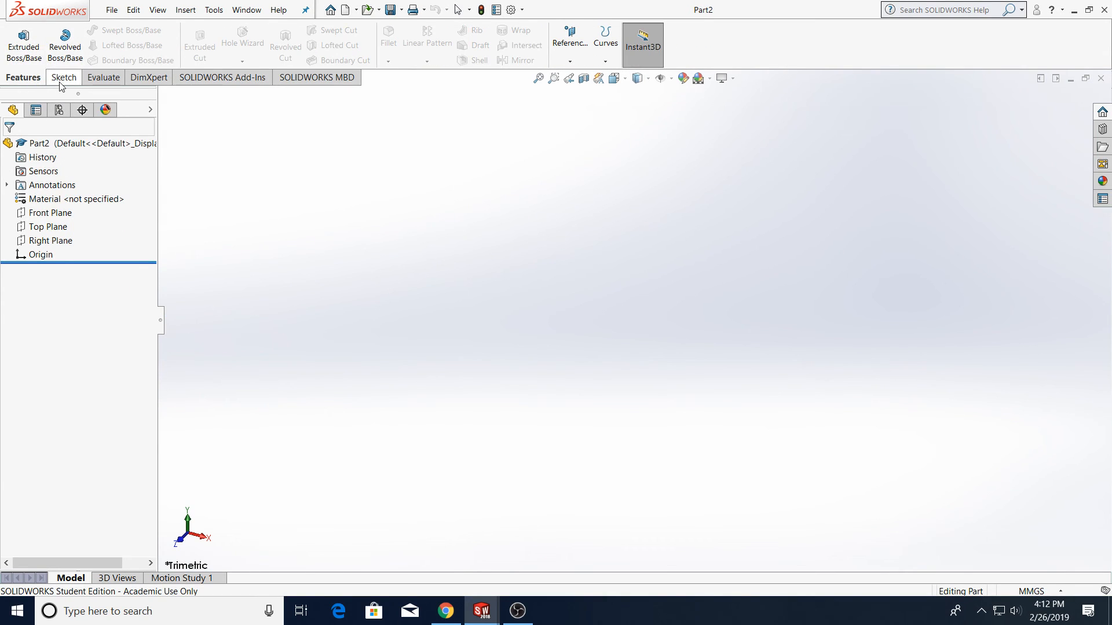
Start a sketch on the Right Plane and draw two concentric circles at the origin, radii about 35.5 and 41.6 mm
click(62, 77)
click(18, 40)
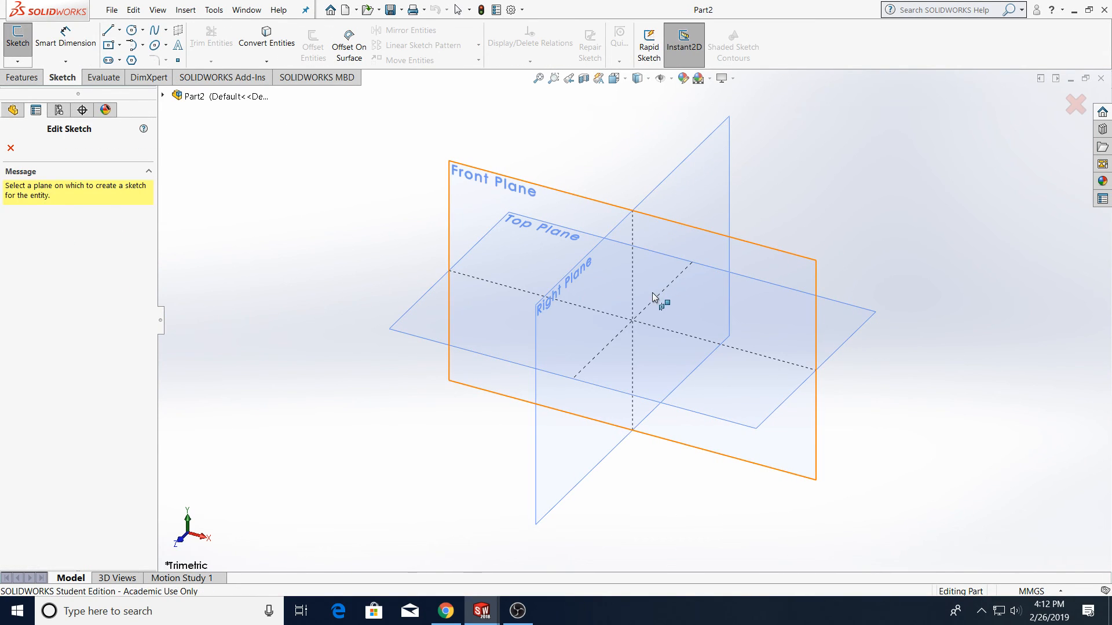
click(613, 290)
click(132, 29)
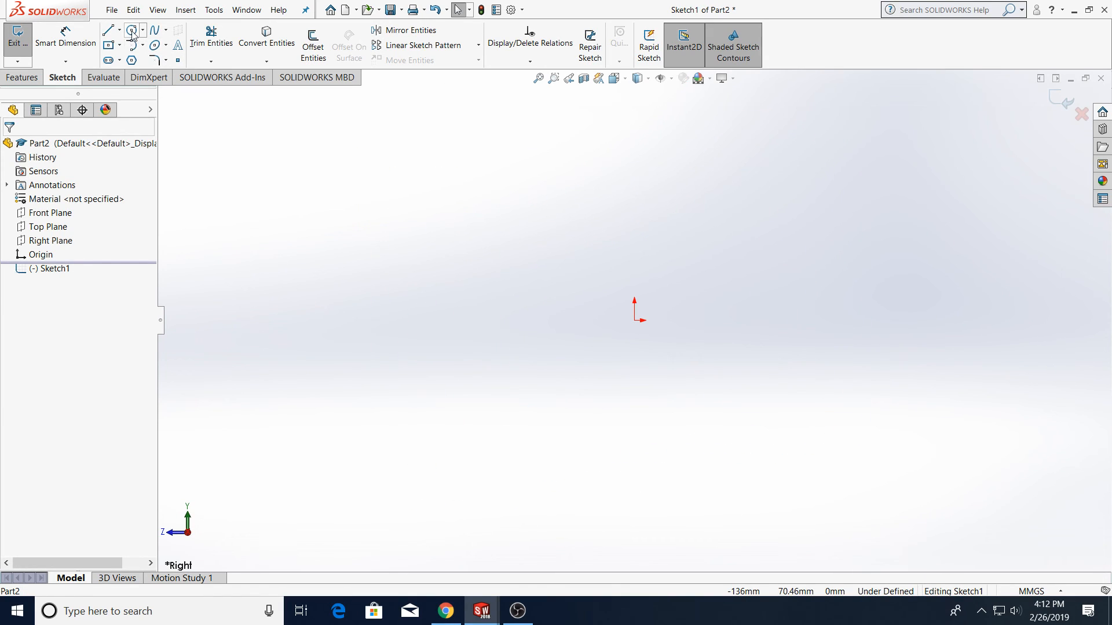
click(634, 320)
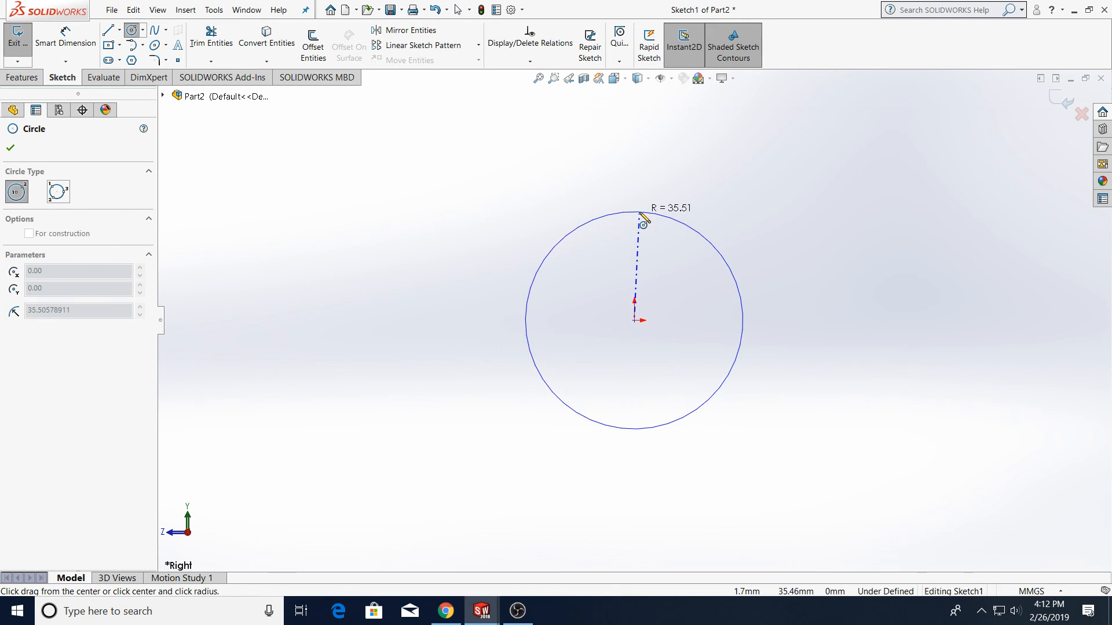
click(635, 212)
click(634, 320)
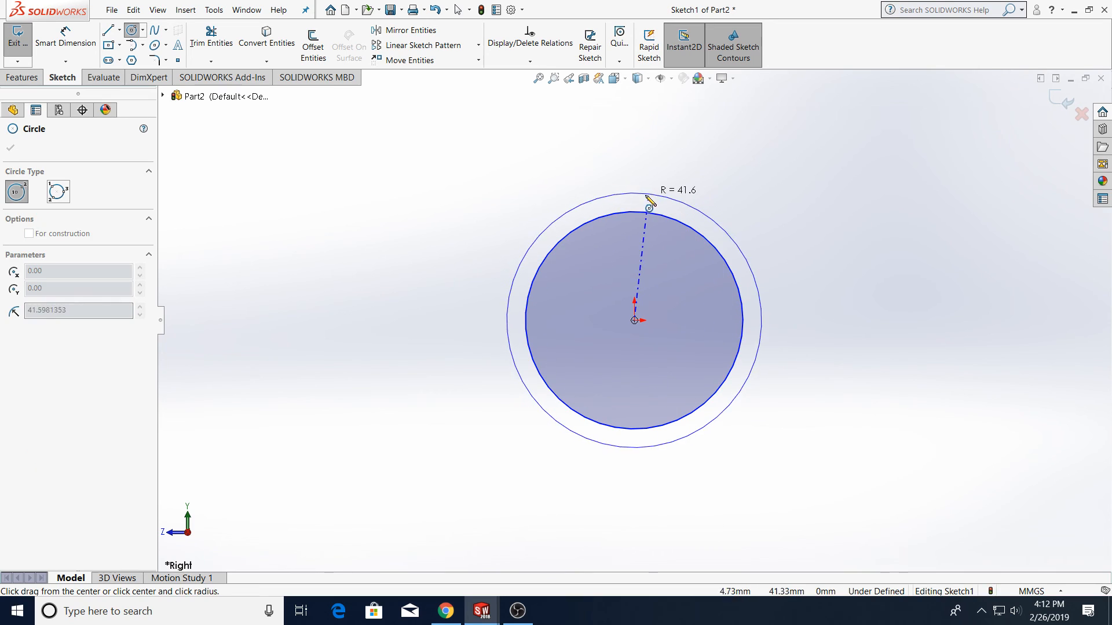
click(641, 203)
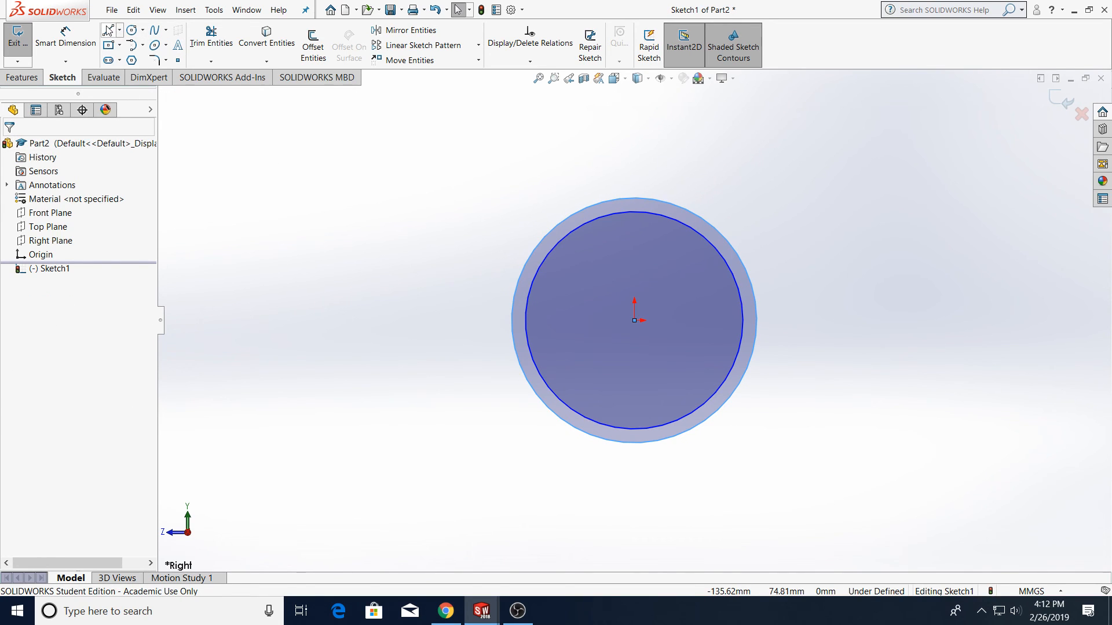
Draw a vertical line from the outer circle's top to the origin and a horizontal line out to its right edge
click(108, 30)
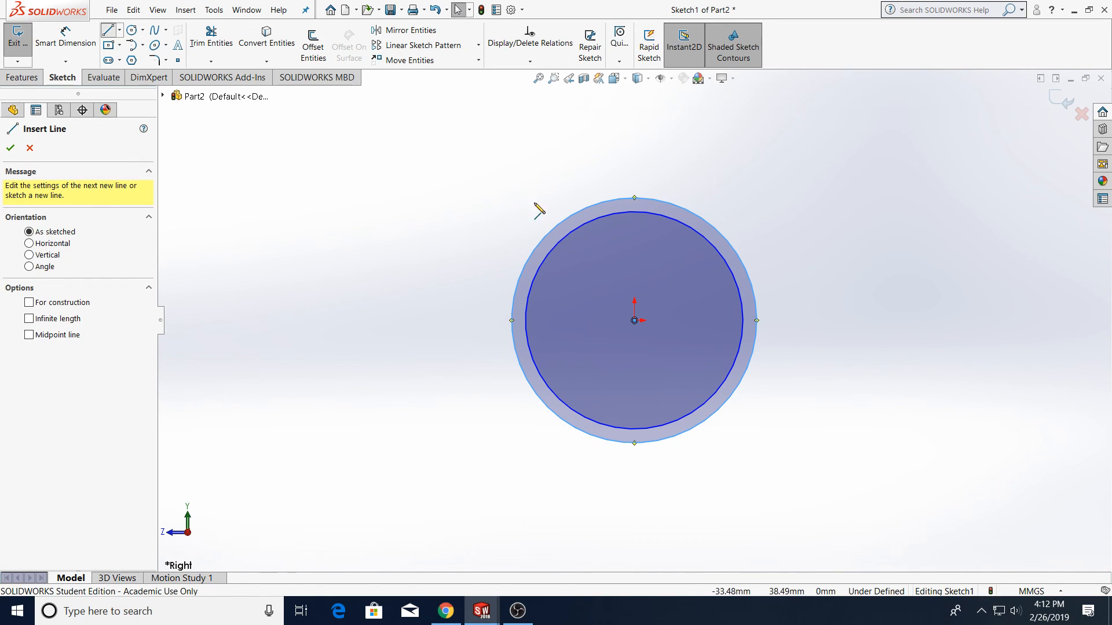
click(634, 198)
click(635, 320)
click(756, 320)
key(Escape)
Trim away the circles and lines outside the upper-right quarter ring, then exit the sketch
click(211, 38)
mouse_move(545, 310)
mouse_down()
mouse_move(777, 498)
mouse_move(550, 258)
mouse_up()
key(Escape)
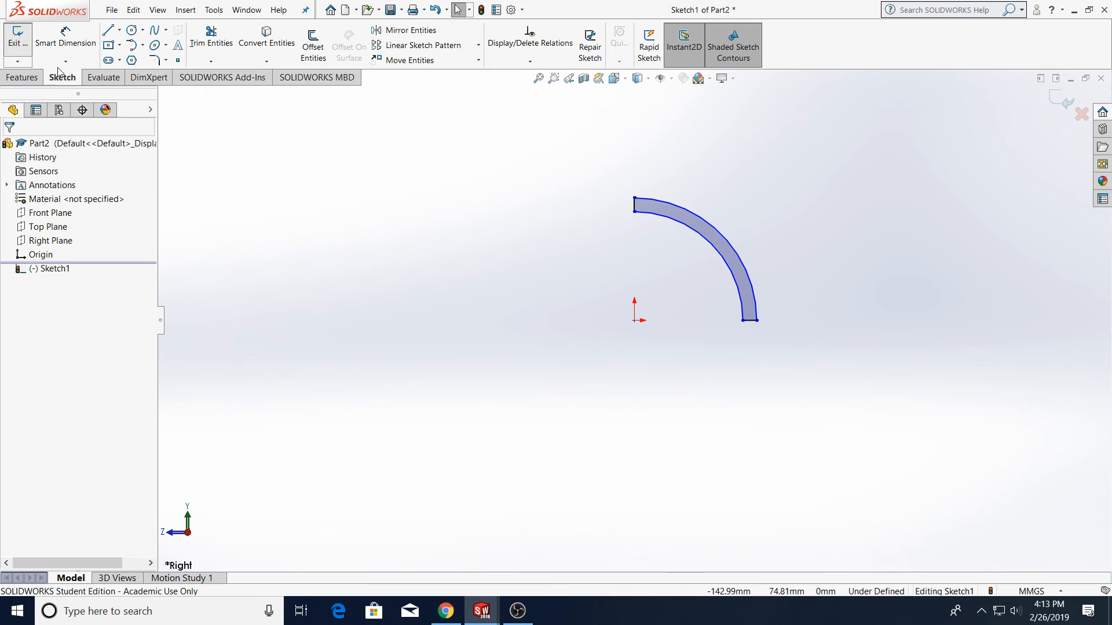
click(23, 36)
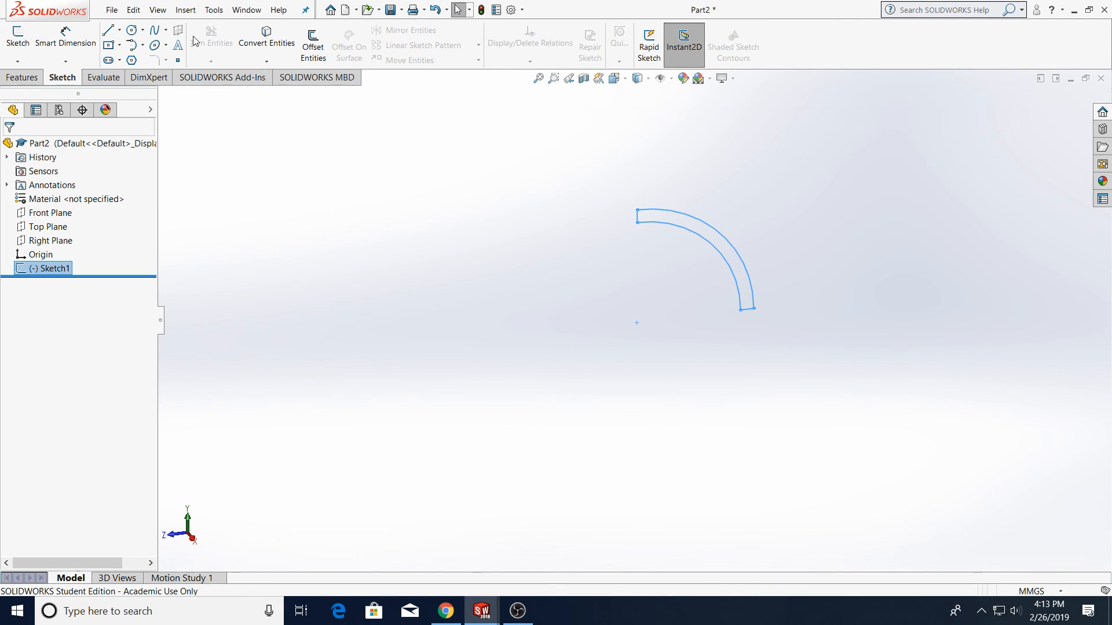
Start a second sketch on the Top Plane, viewed normal to it
click(108, 30)
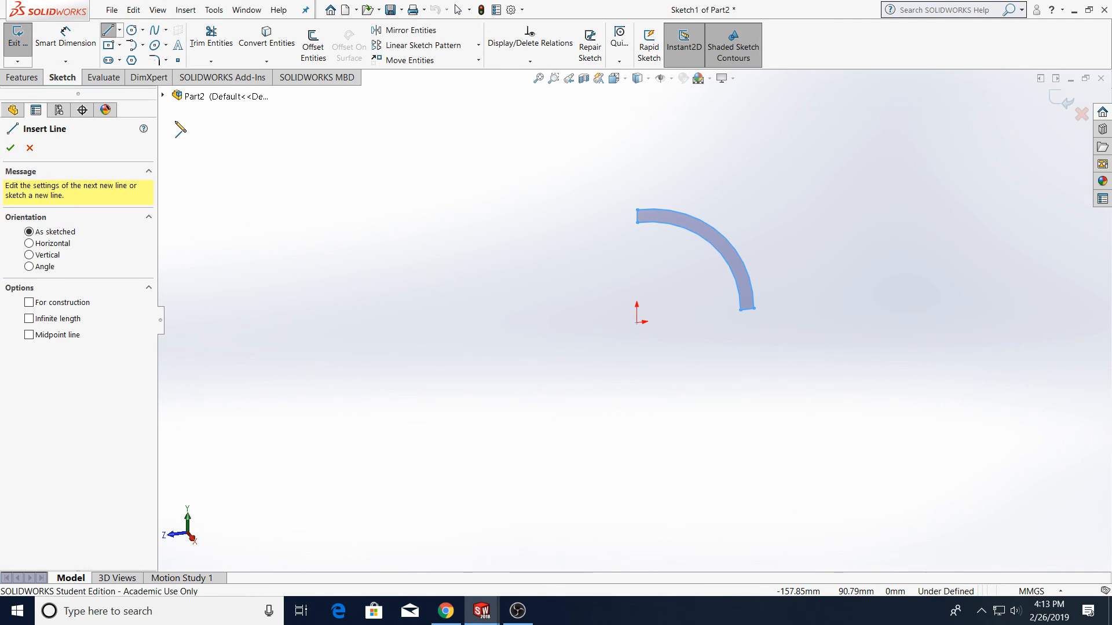
click(164, 95)
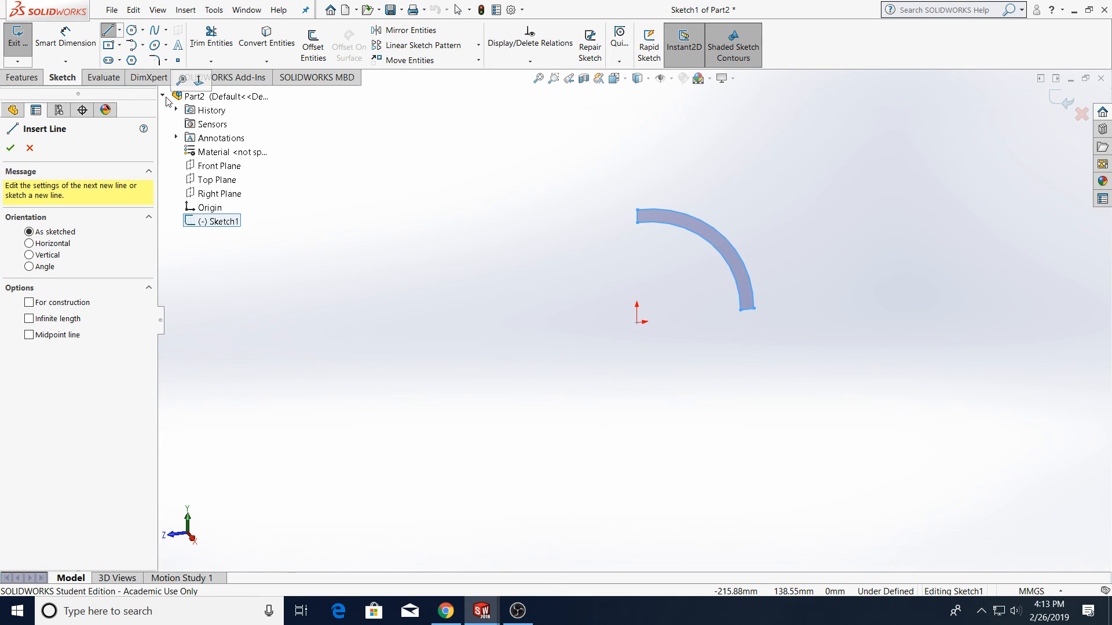
click(223, 183)
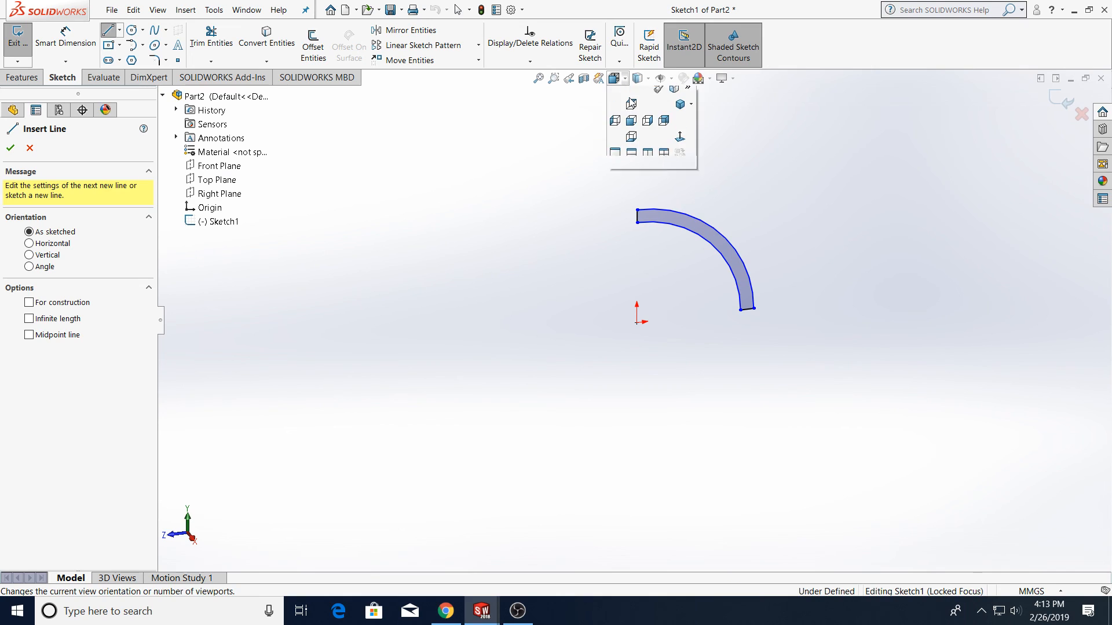
key(ctrl+5)
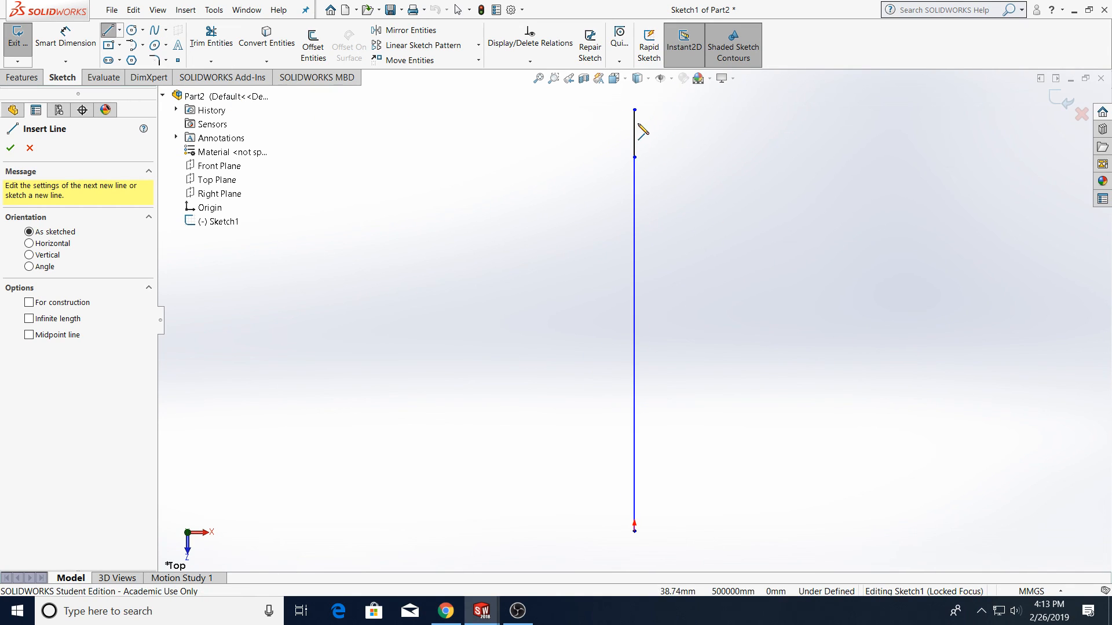
key(f)
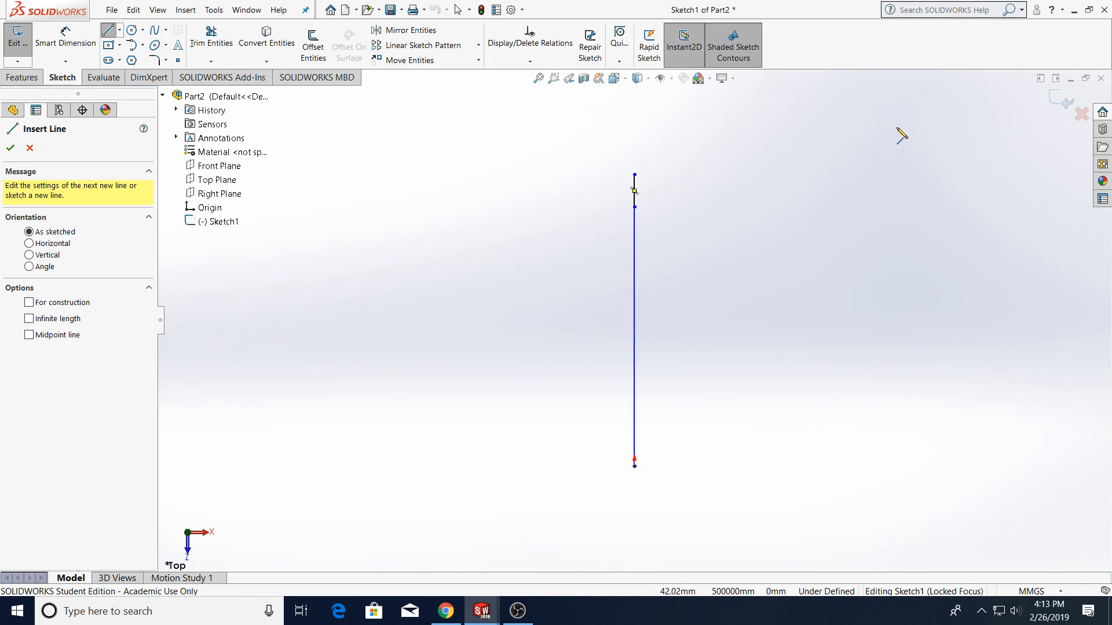
key(Escape)
click(18, 37)
click(18, 37)
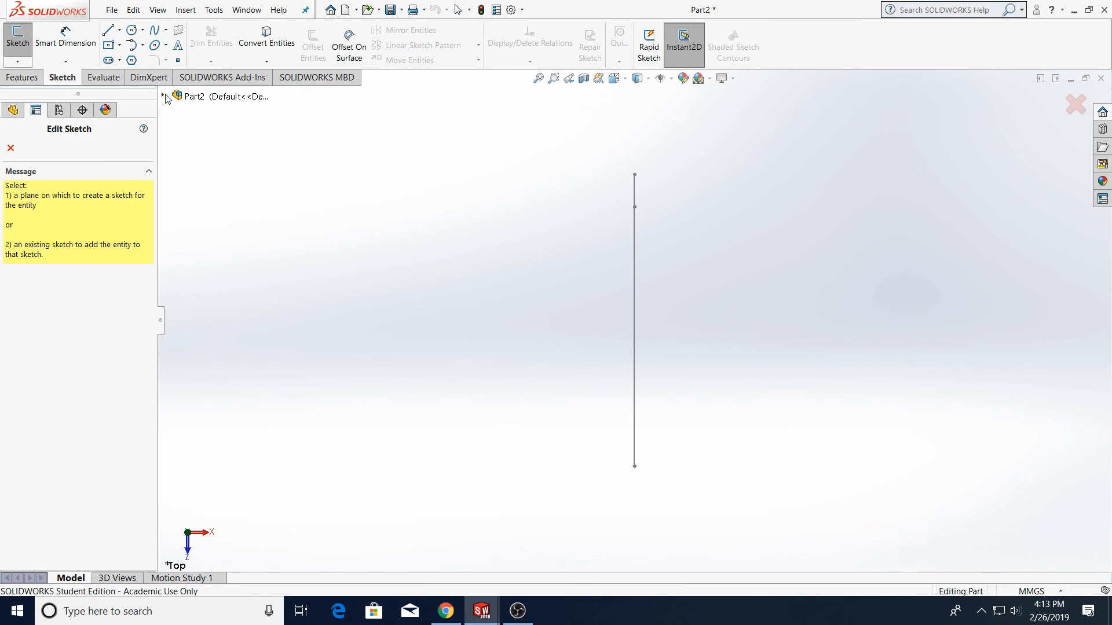
click(208, 181)
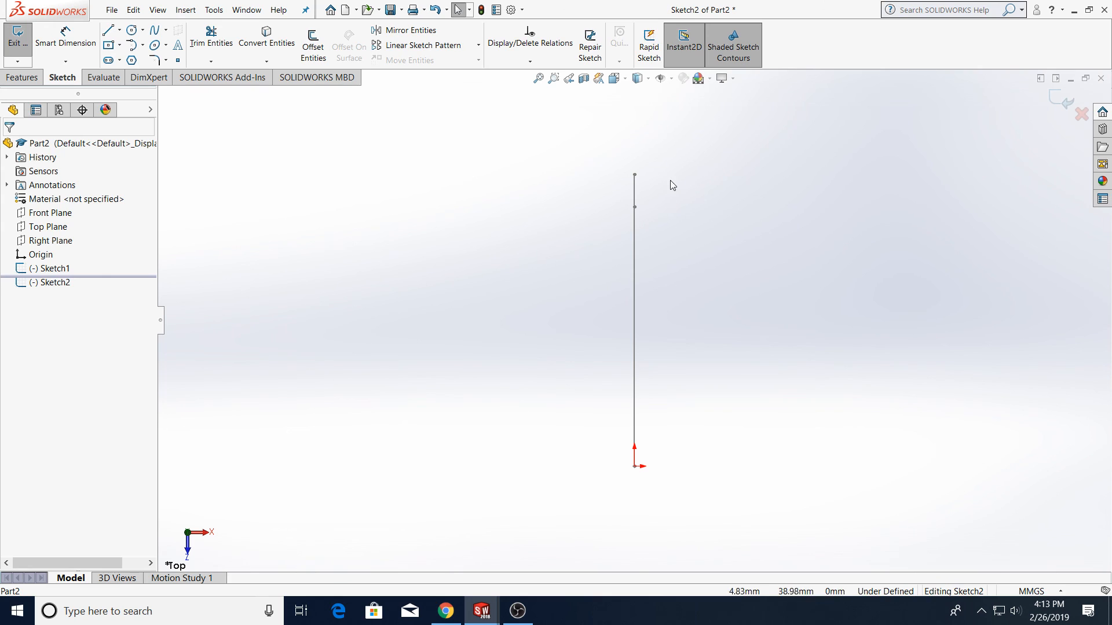
Draw a line from the top of the vertical line sloping down to the right
click(108, 30)
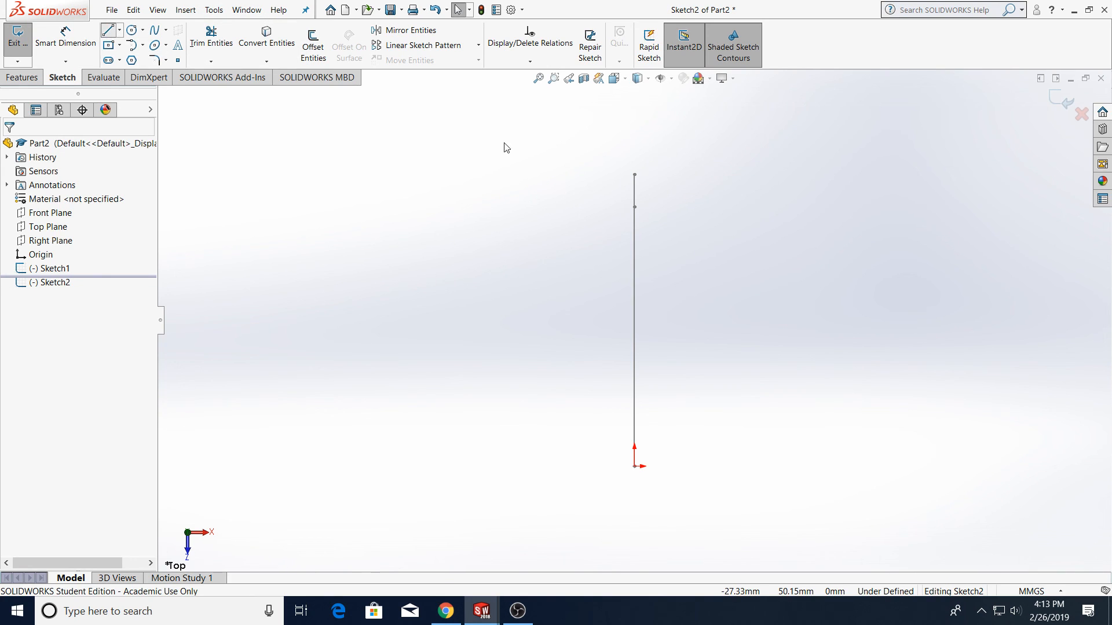
click(635, 175)
key(z)
key(z)
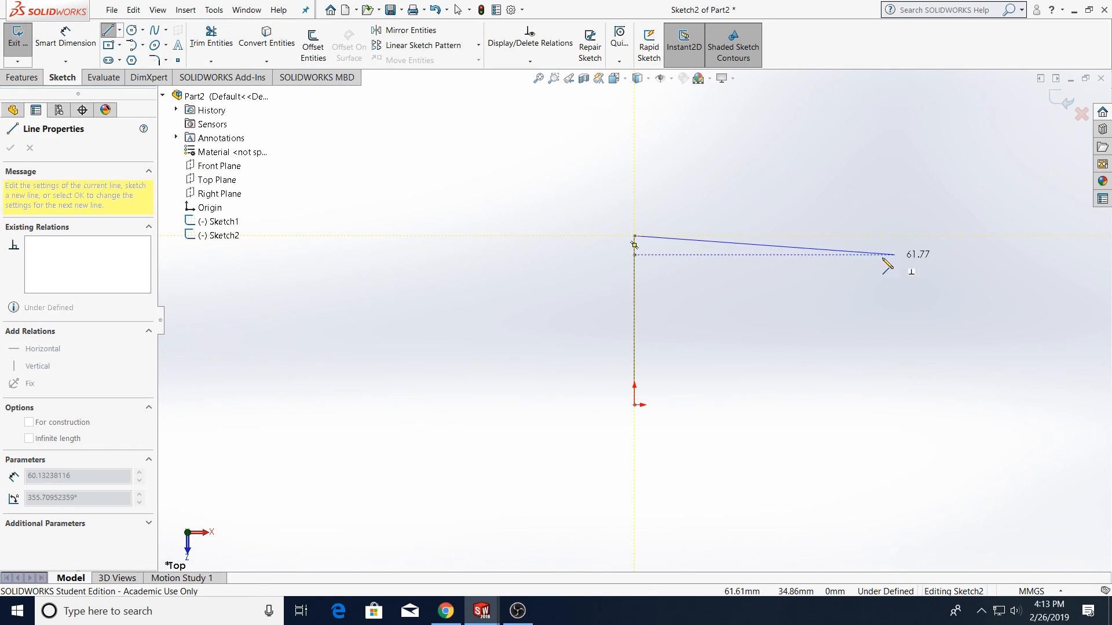
click(832, 262)
key(Escape)
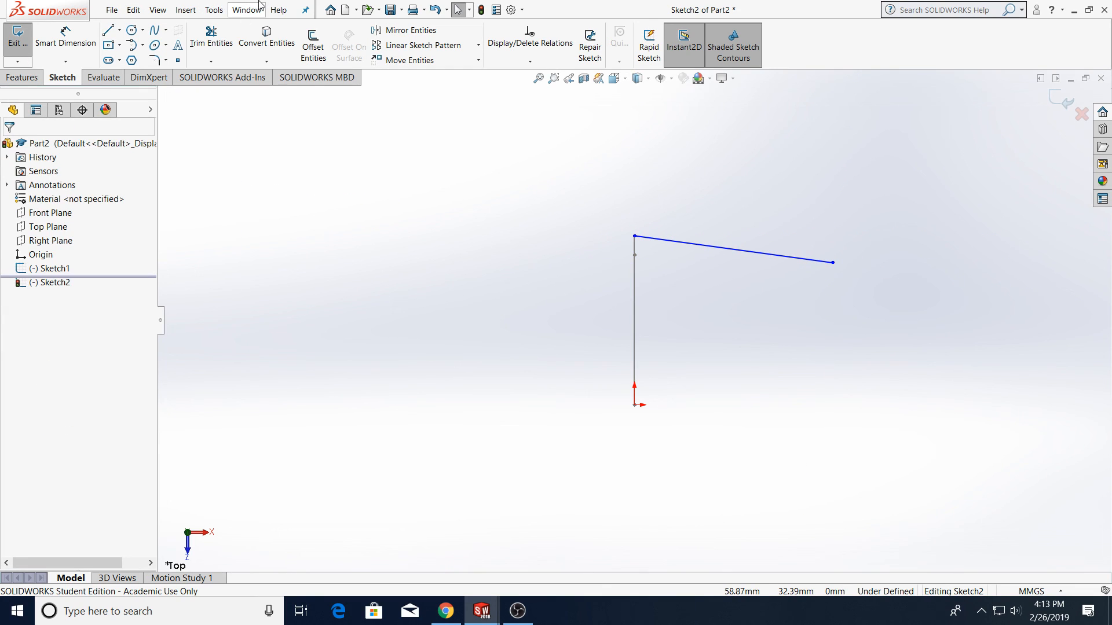
Draw a large circle passing through the sloped line's end and make it tangent to that line
click(132, 29)
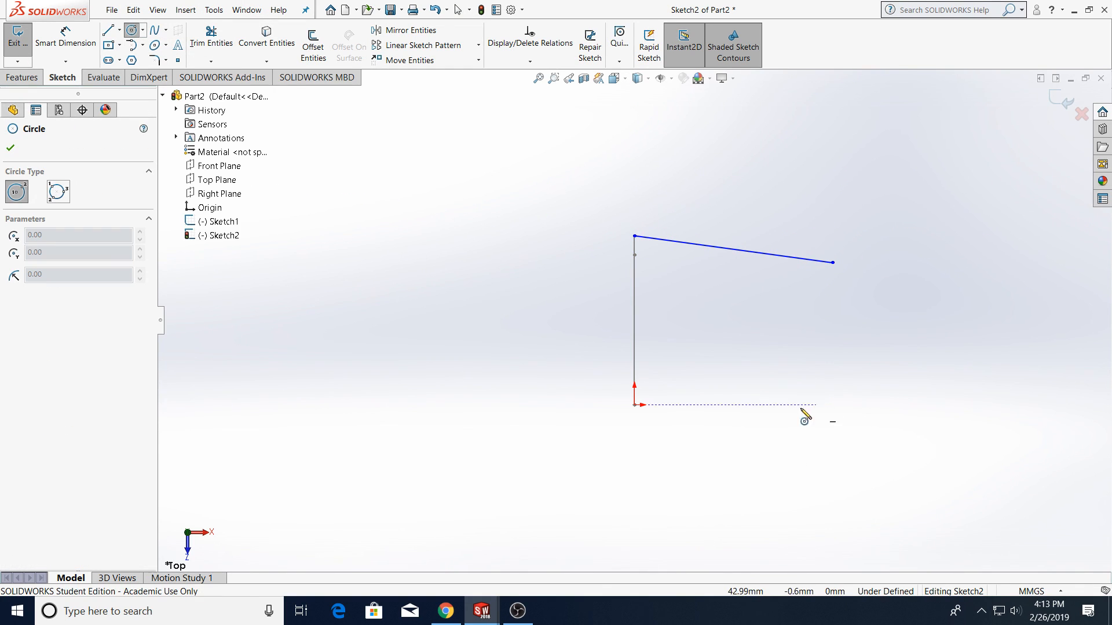
click(793, 501)
click(833, 262)
key(Escape)
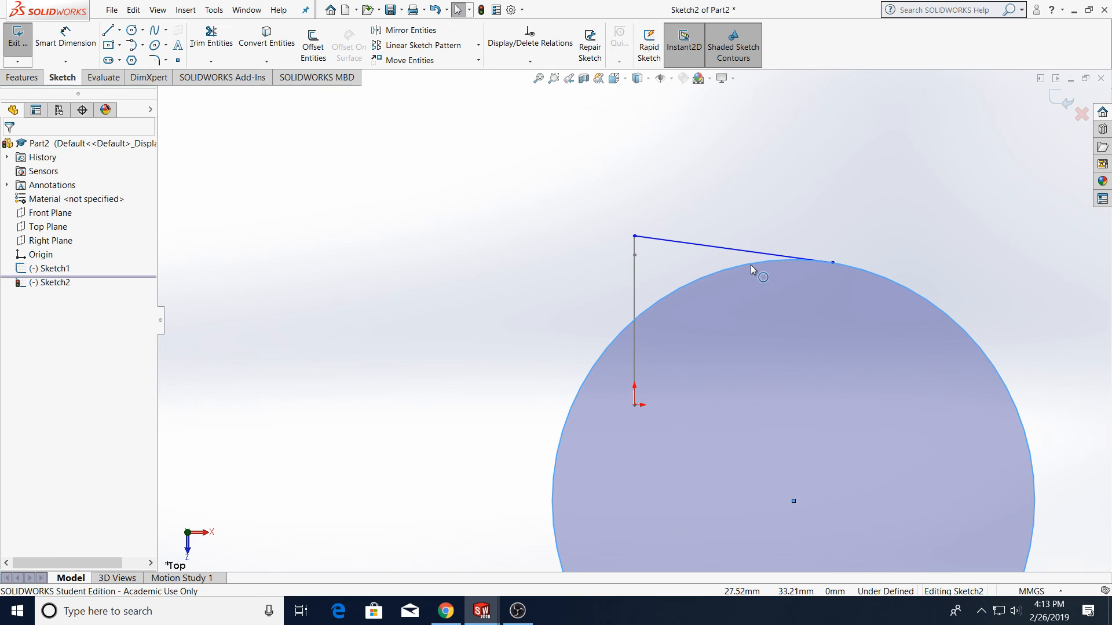
click(749, 251)
ctrl+click(970, 339)
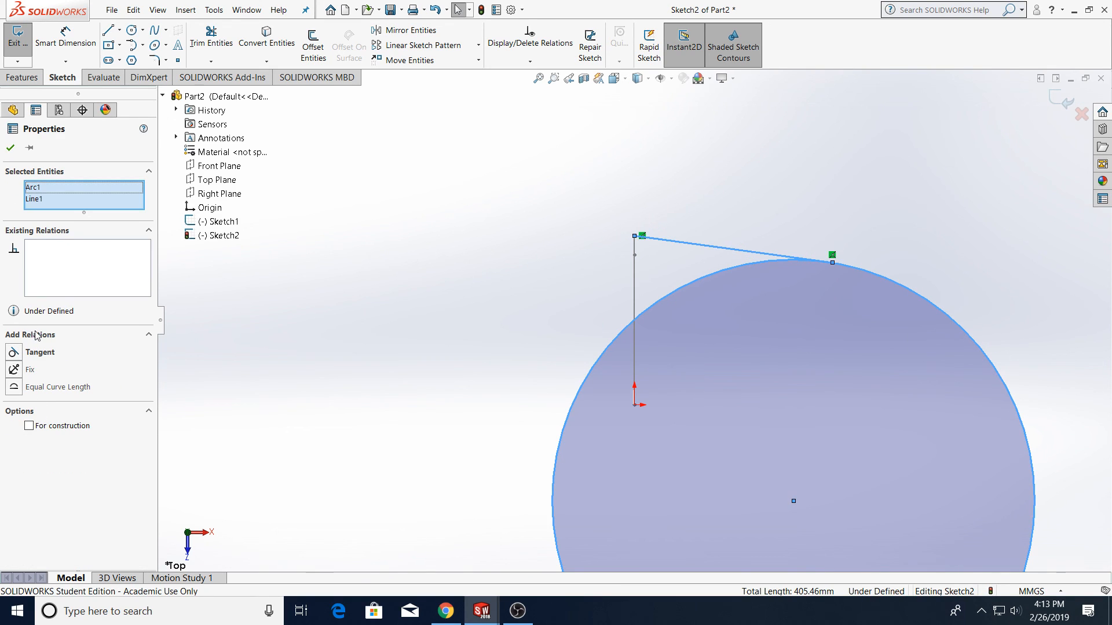
click(40, 353)
Trim away the circle and the vertical line, keeping only the sloped line, and close the sketch
click(211, 36)
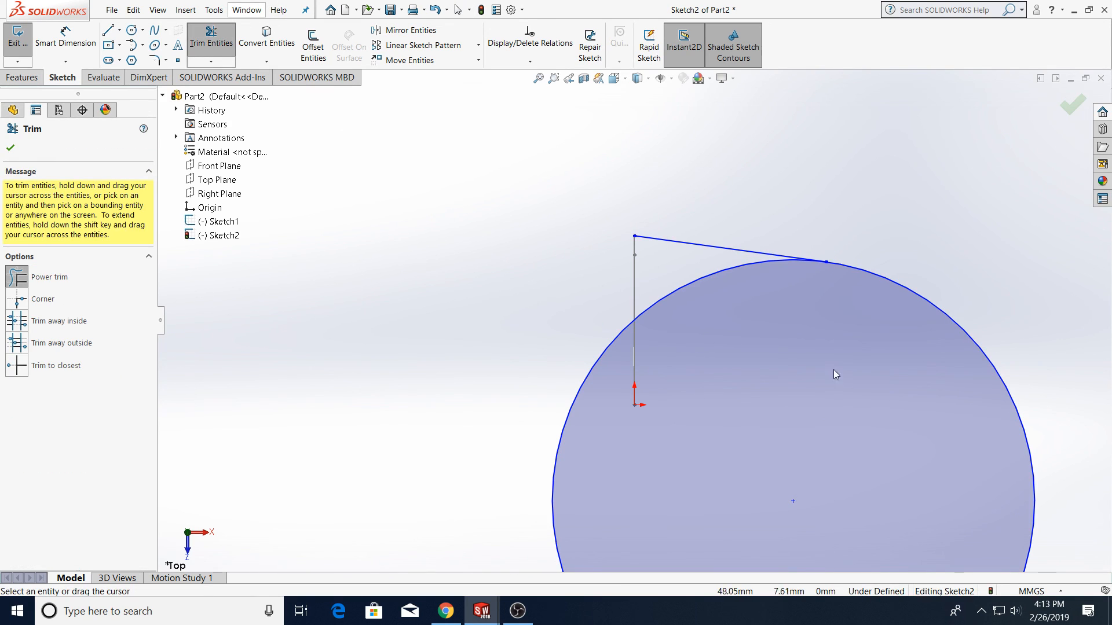
drag(835, 371, 662, 276)
scroll(911, 381, up, 3)
mouse_move(895, 348)
middle_down()
mouse_move(866, 201)
mouse_move(834, 214)
mouse_move(813, 266)
middle_up()
click(11, 148)
click(22, 77)
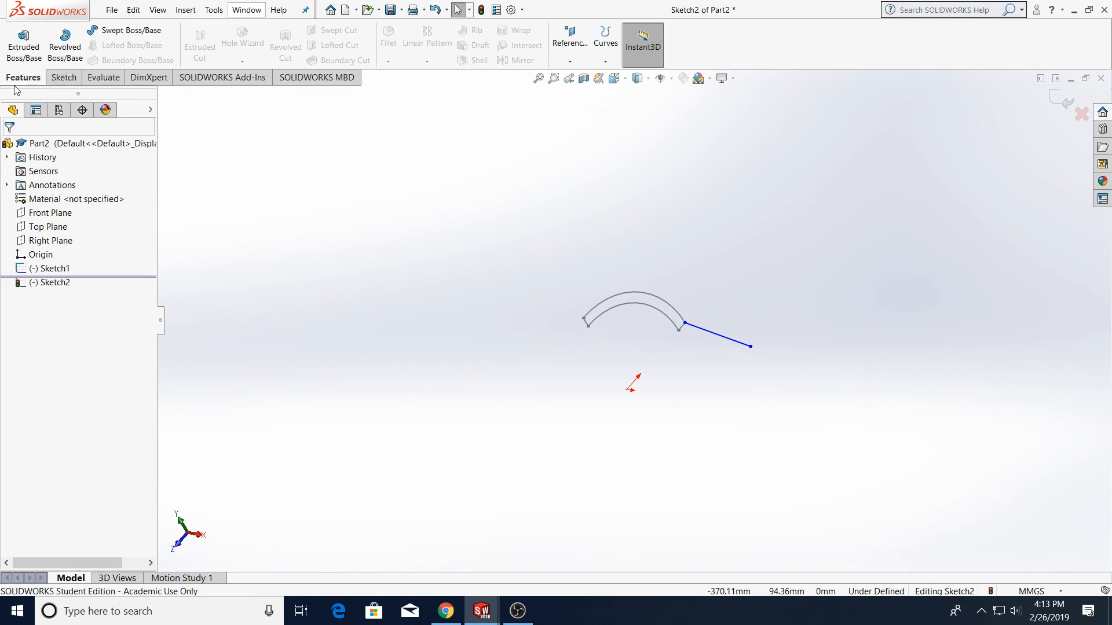
Sweep the Sketch1 quarter-ring profile along the Sketch2 line path
click(124, 30)
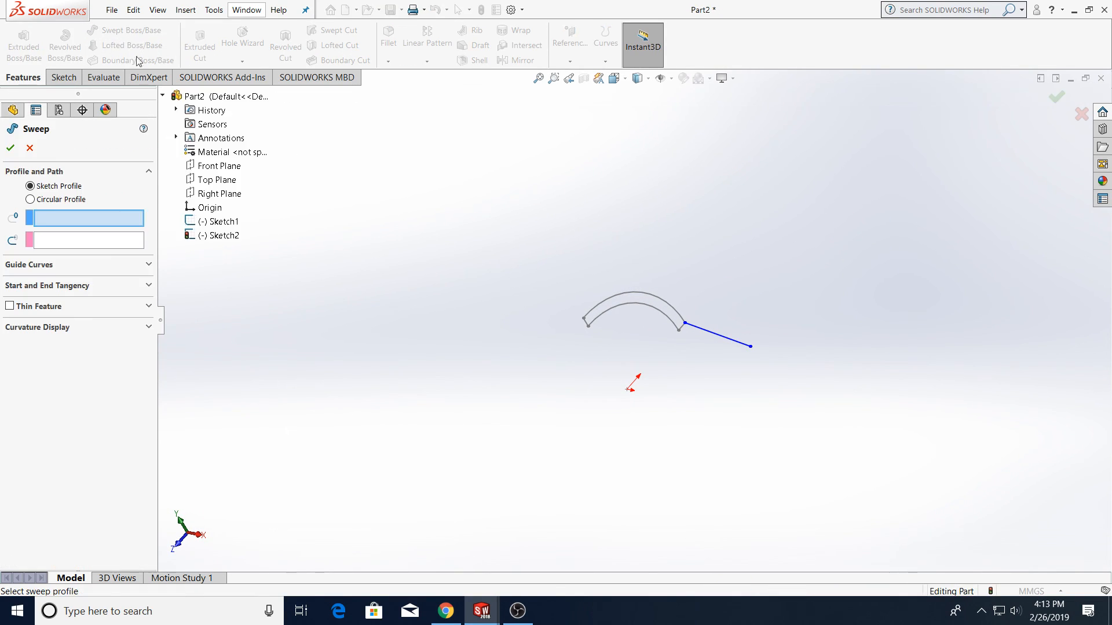
click(628, 303)
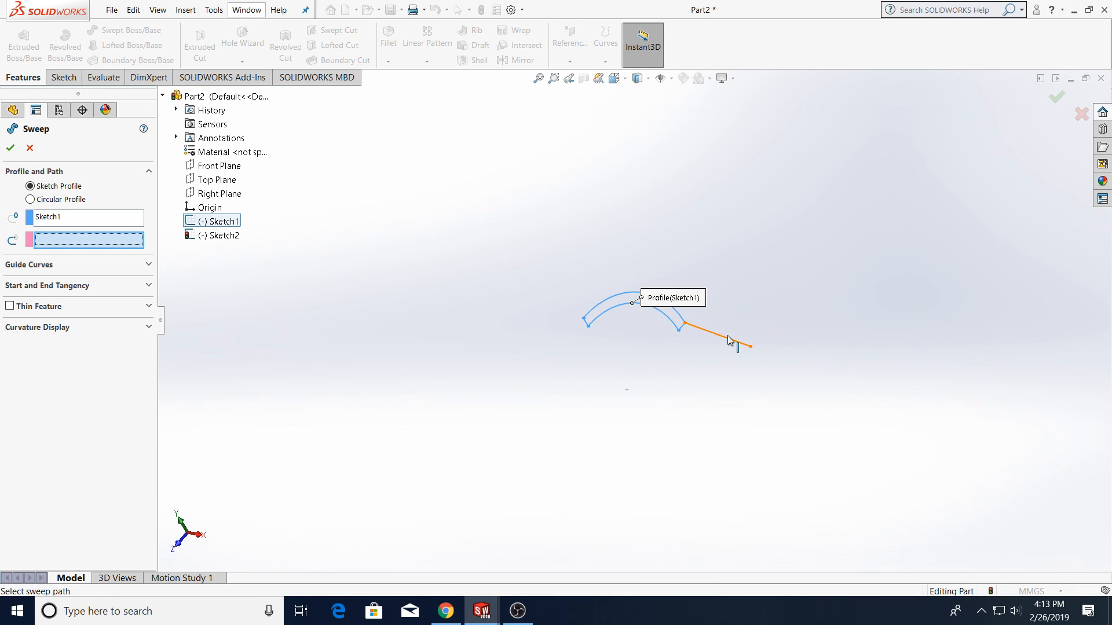
click(727, 341)
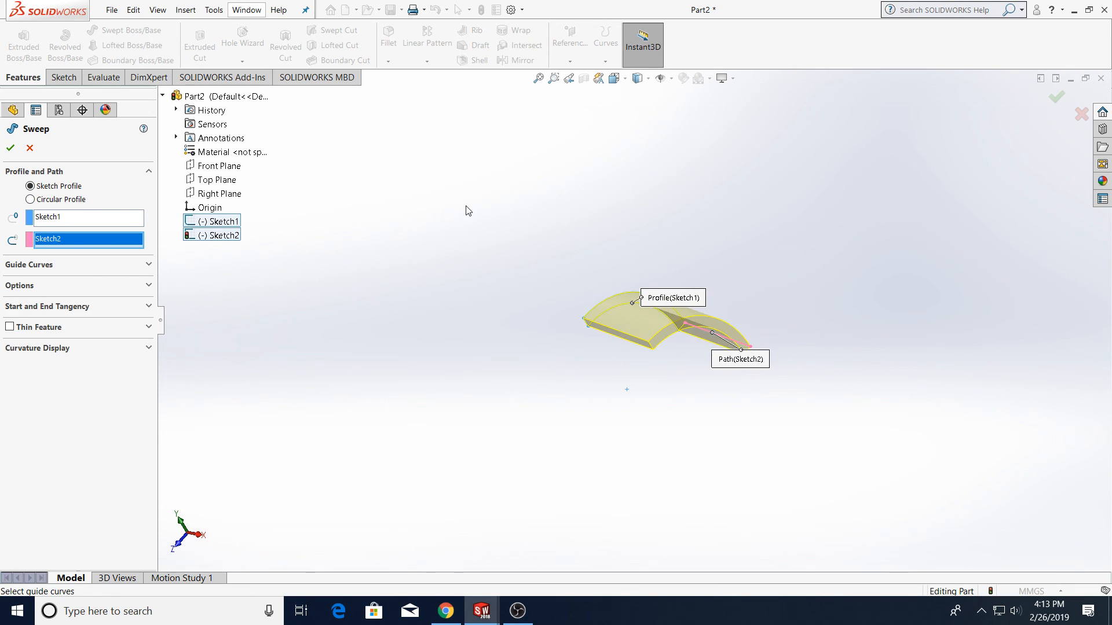
click(10, 148)
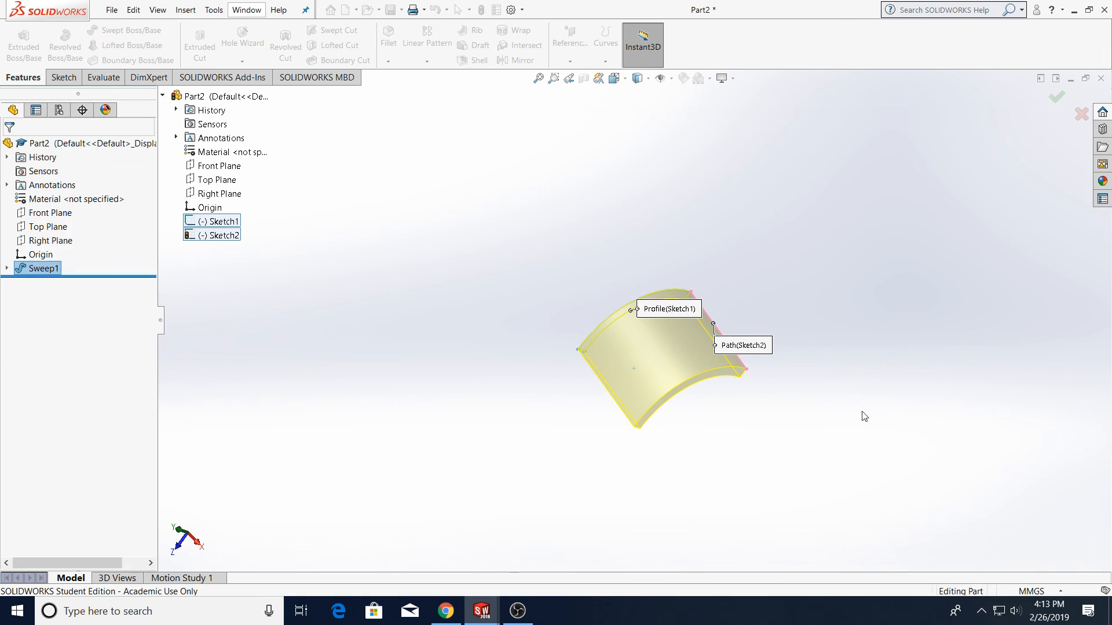
Close the part without saving the changes
middle_drag(729, 297, 698, 253)
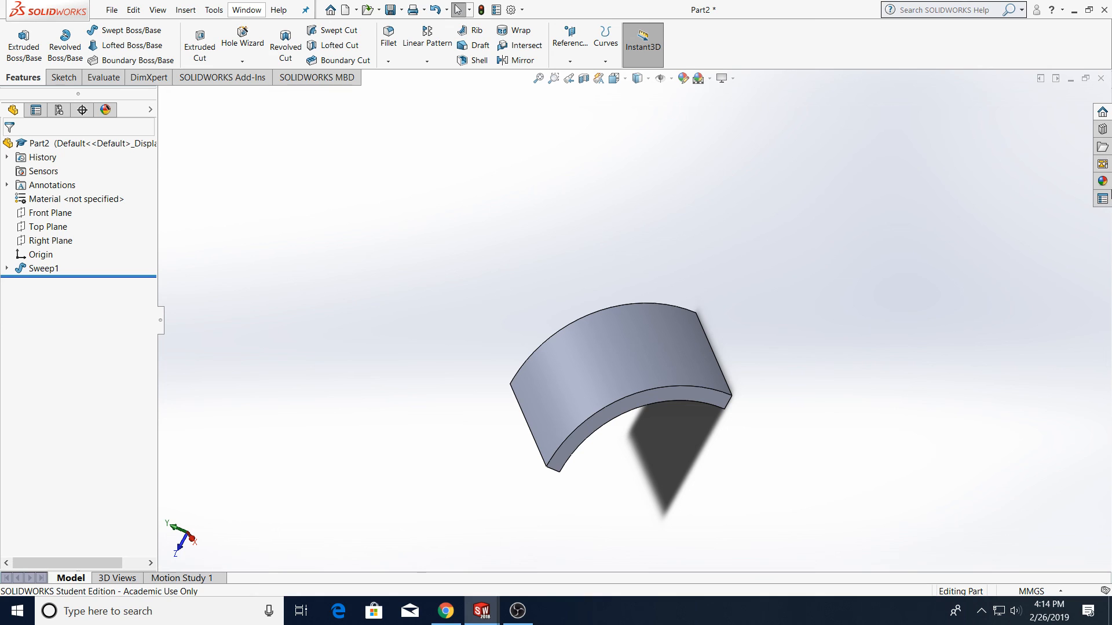
click(1101, 78)
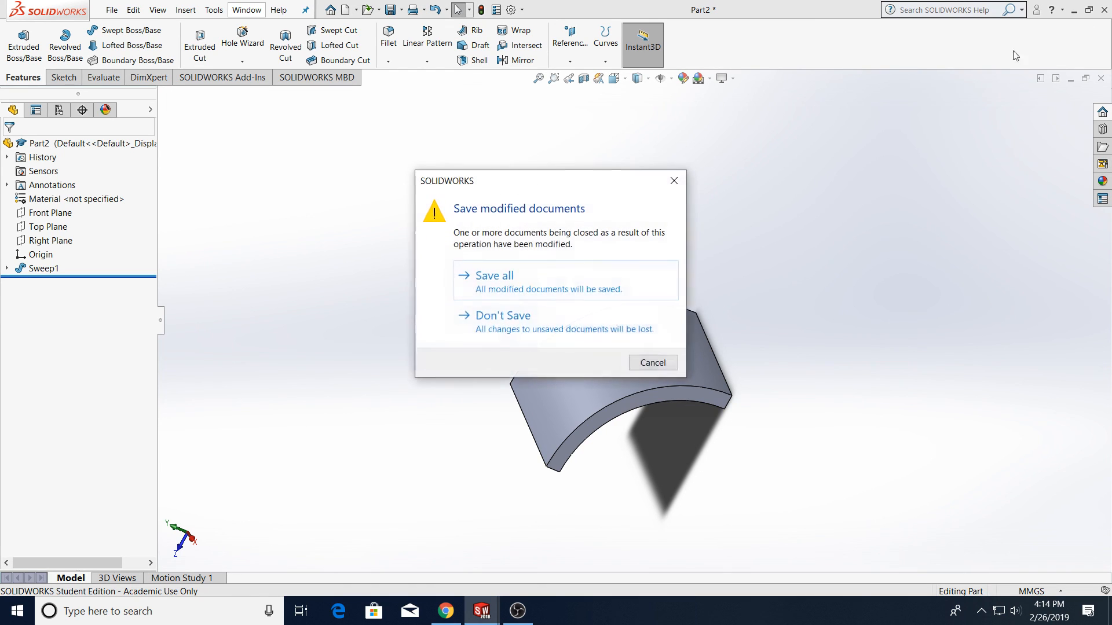
click(500, 317)
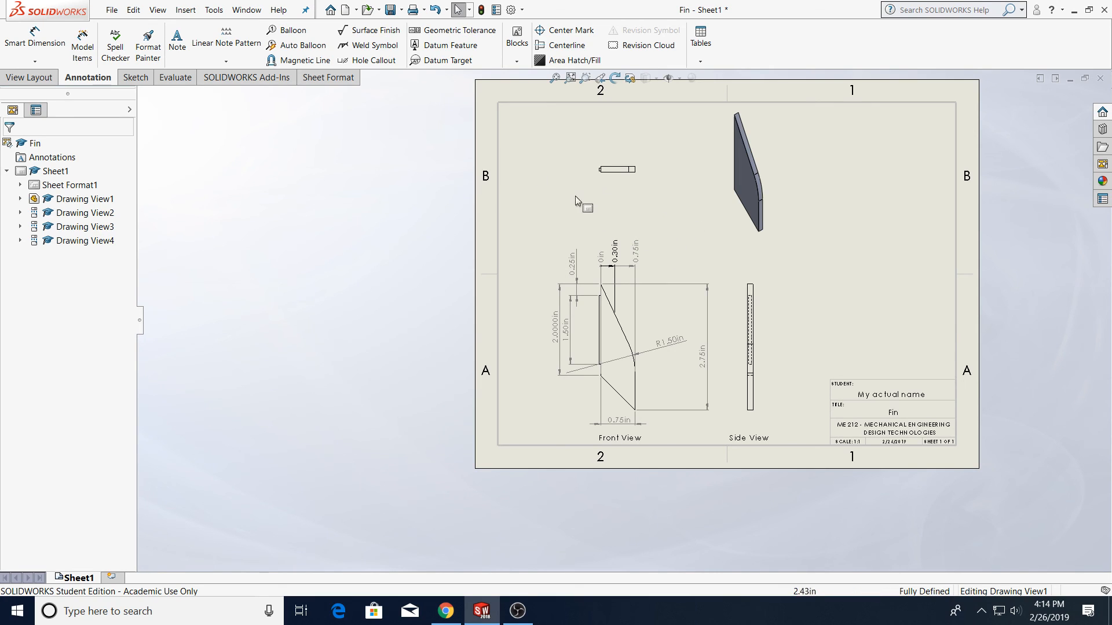
Switch to OBS Studio
click(481, 610)
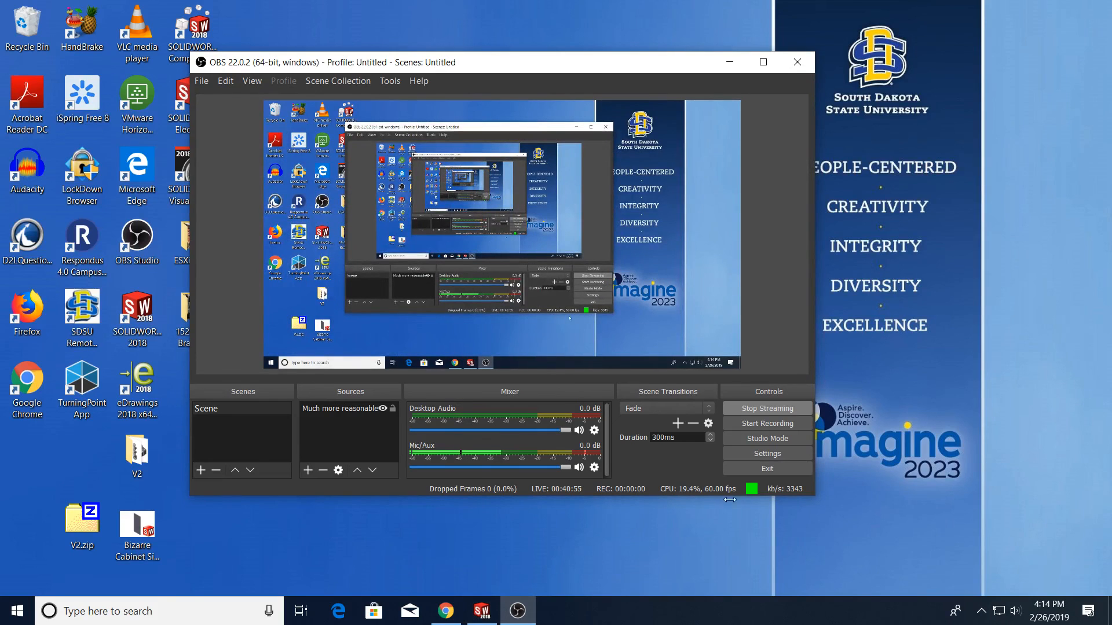